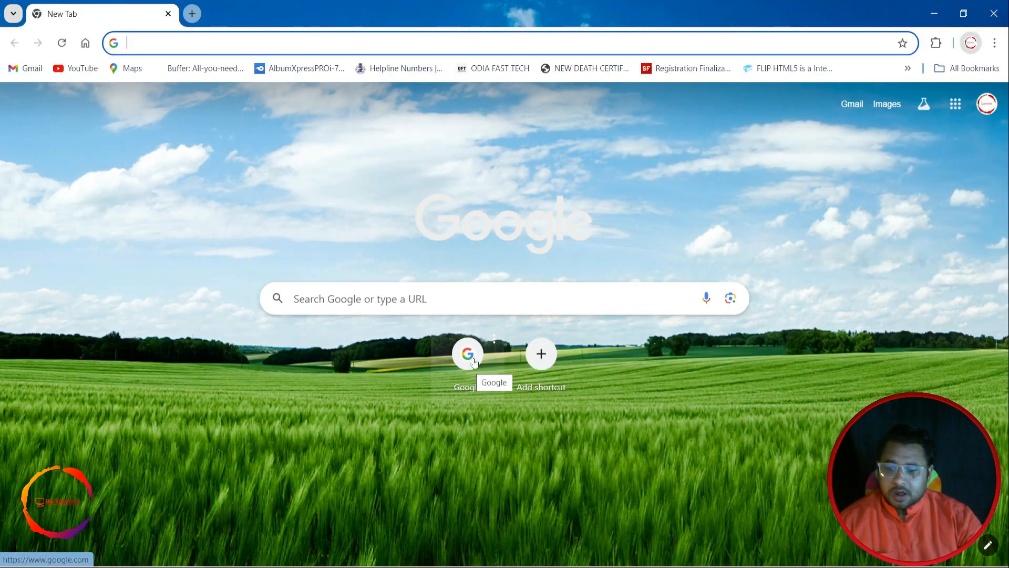
Step: Open the Google homepage and search for "abstract background hd"
left_click(467, 355)
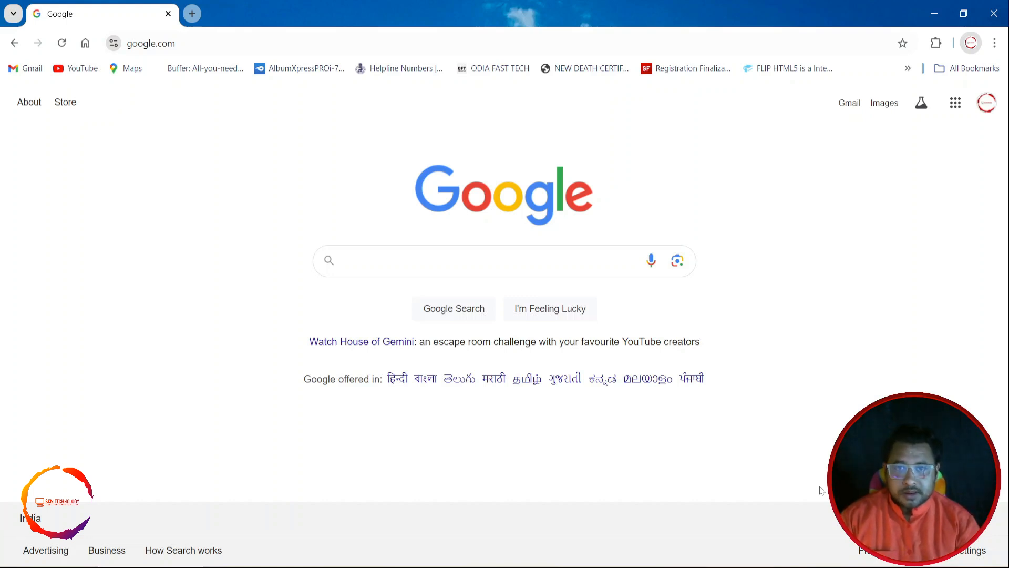
type("ab")
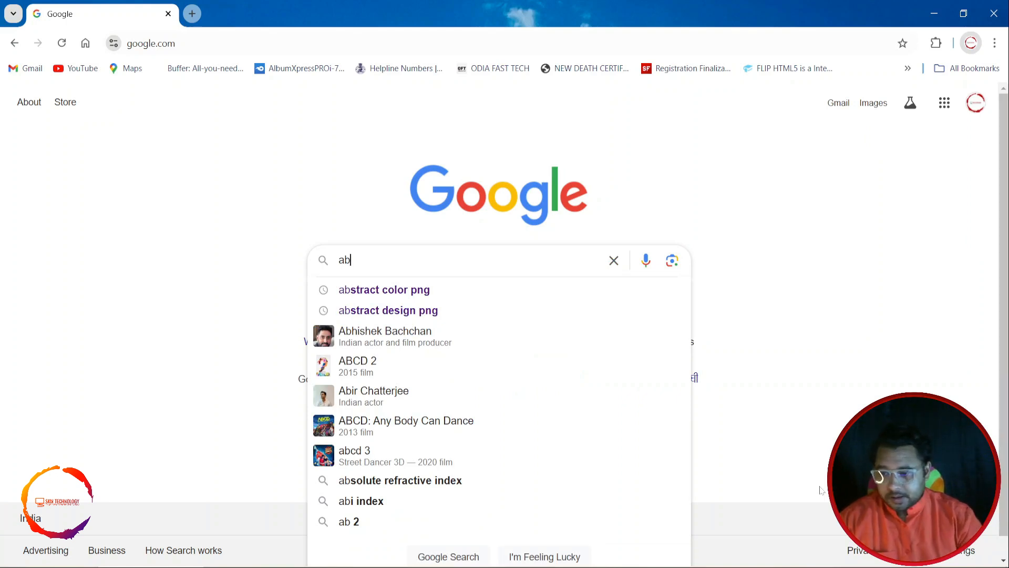
type("stract ")
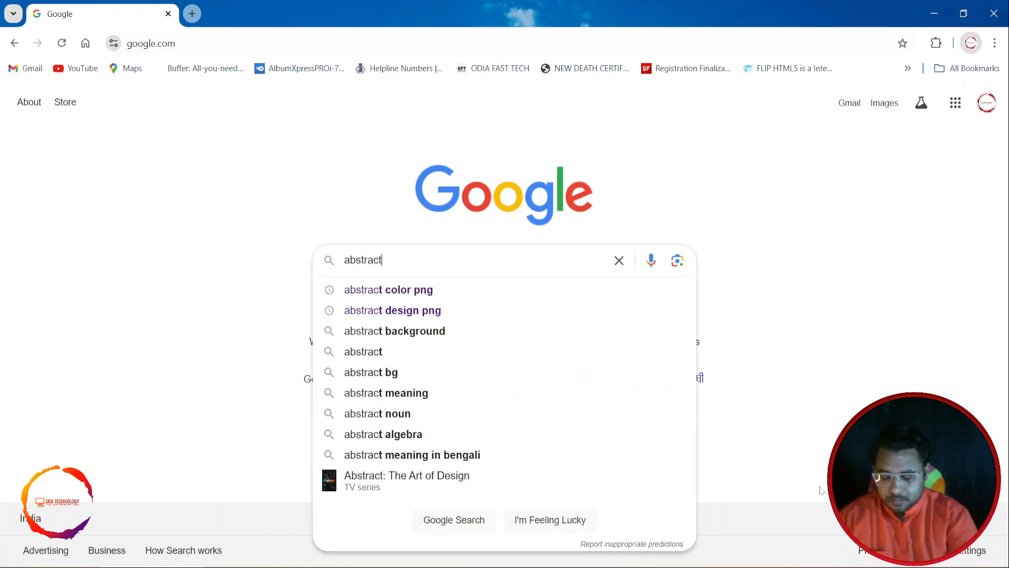
type("back")
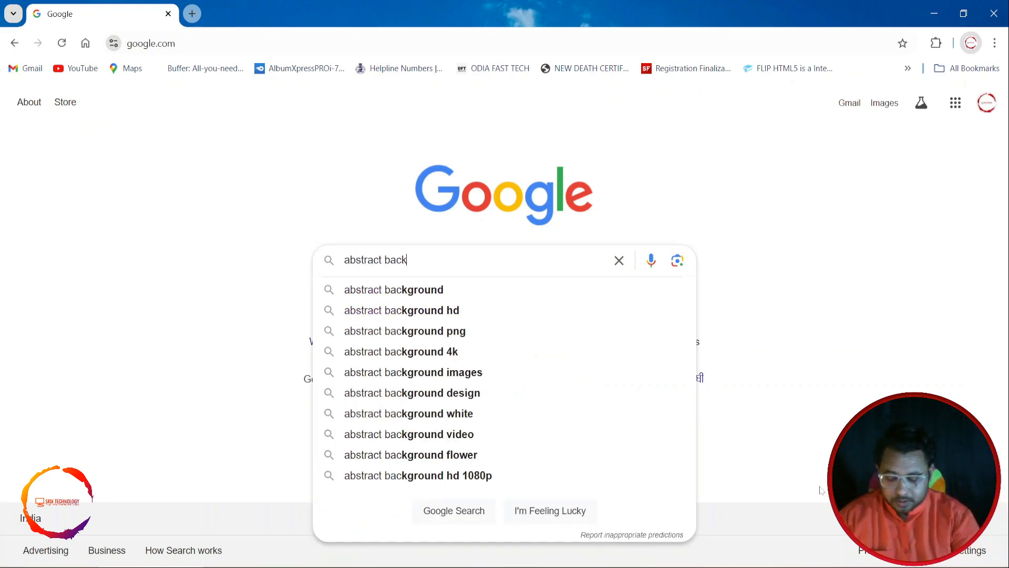
type("ground hd")
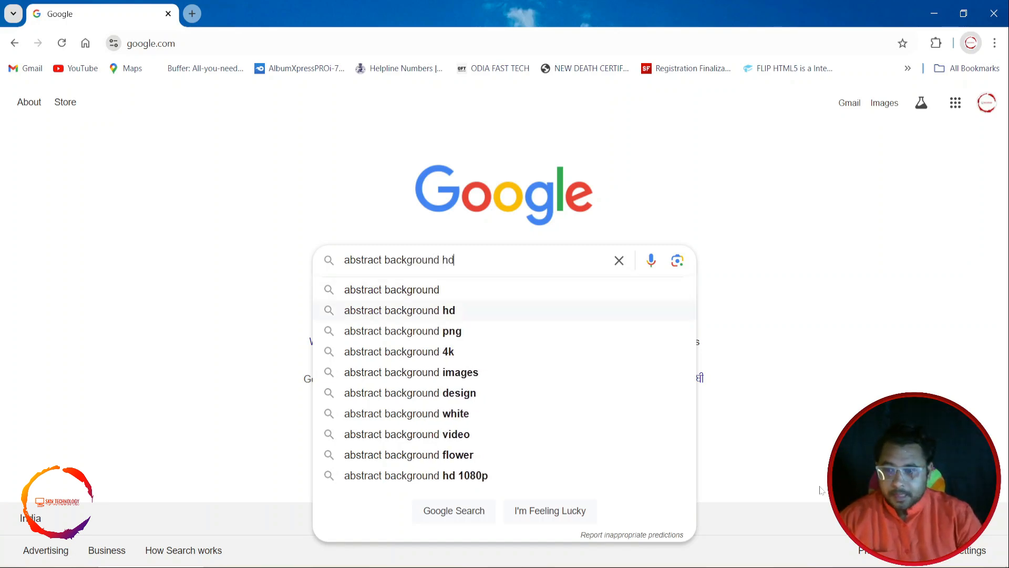
key("Return")
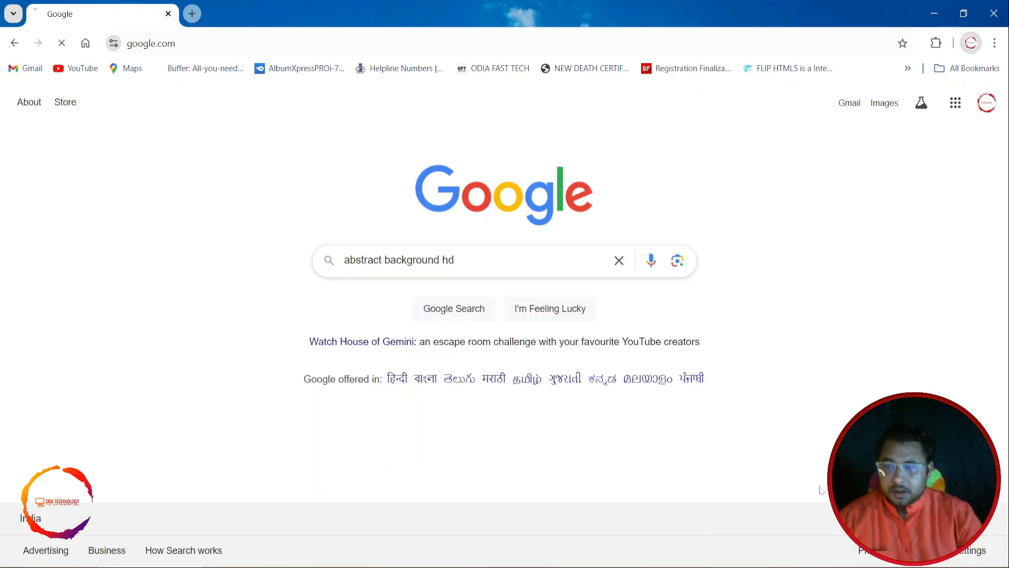
Step: Open Freepik's abstract background page from the search results
scroll(325, 367, "down", 4)
scroll(326, 367, "down", 6)
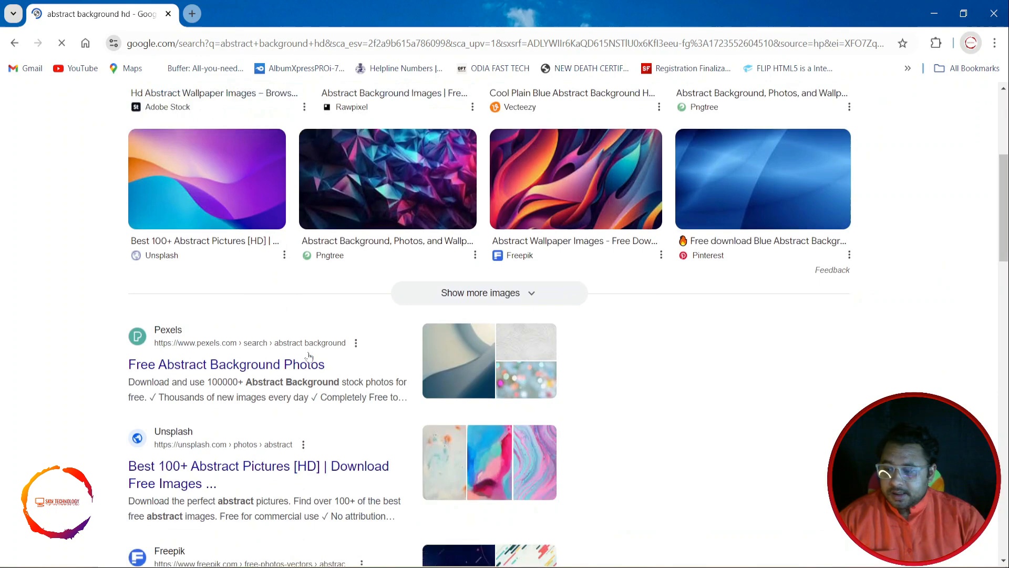
left_click(169, 322)
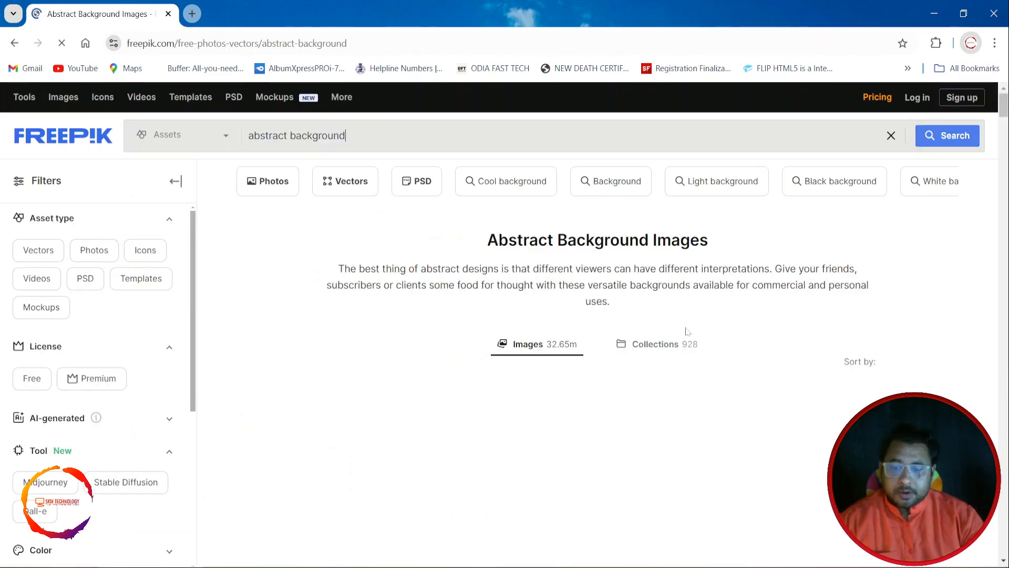
Step: Browse the first page of Freepik's abstract background images and compare the available designs
scroll(829, 343, "down", 1)
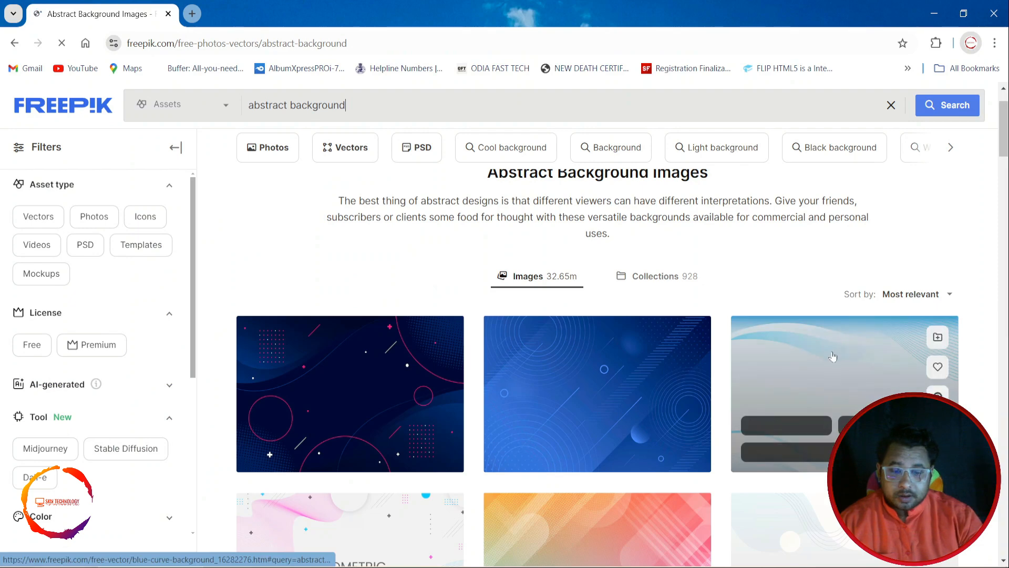
scroll(622, 391, "down", 3)
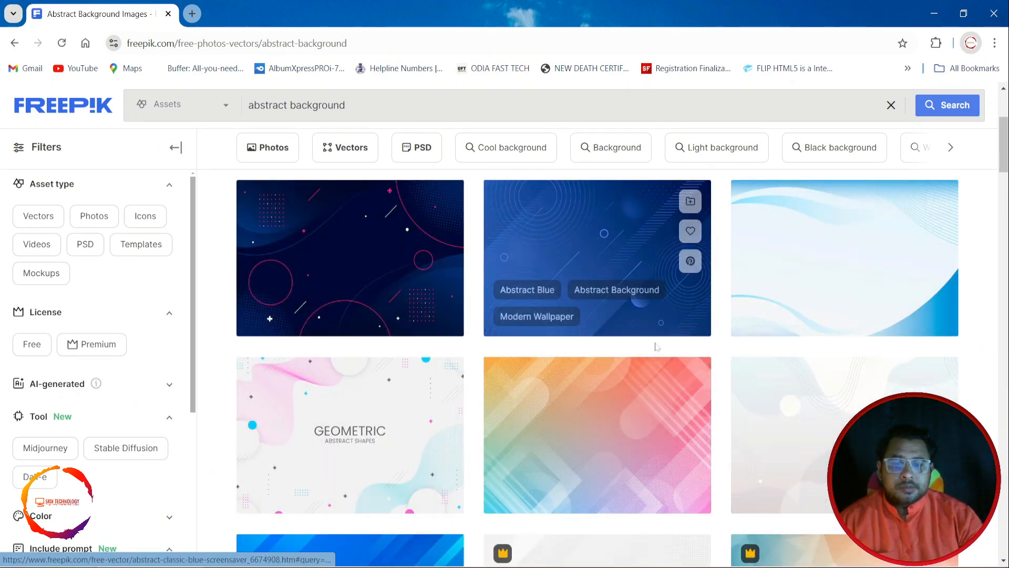
scroll(646, 325, "down", 2)
left_click(961, 114)
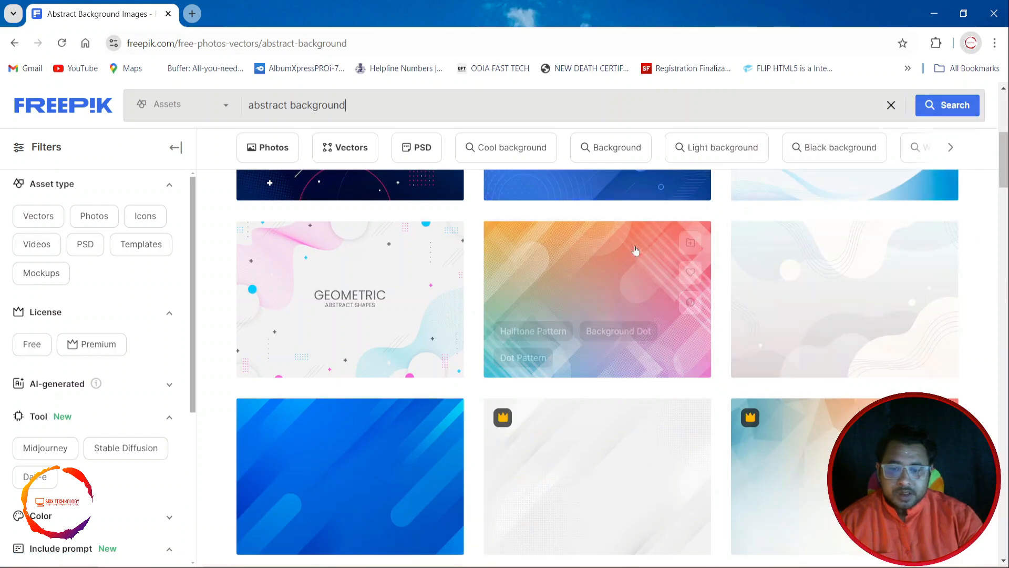
scroll(729, 351, "down", 2)
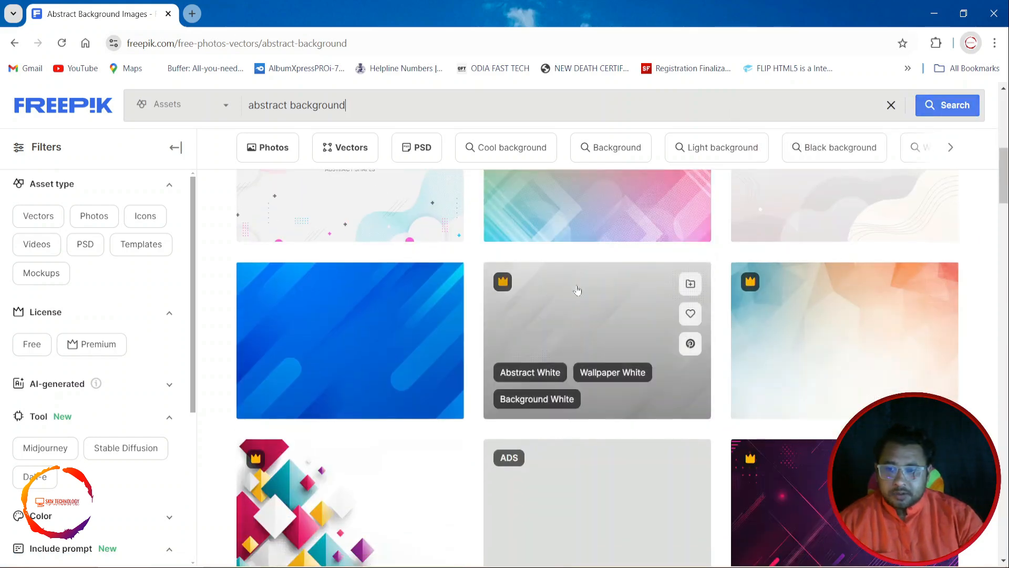
scroll(604, 321, "up", 2)
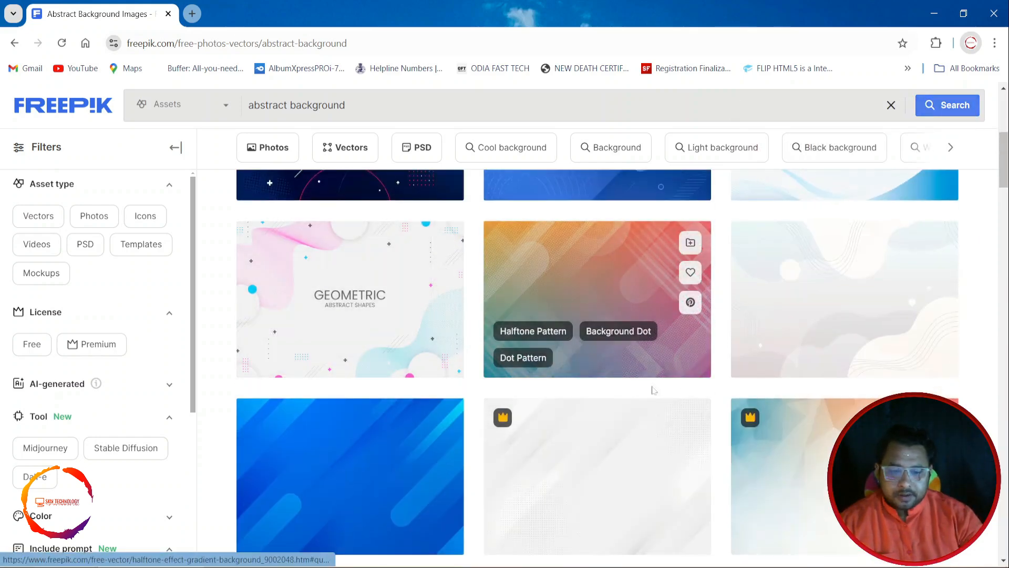
scroll(657, 336, "down", 2)
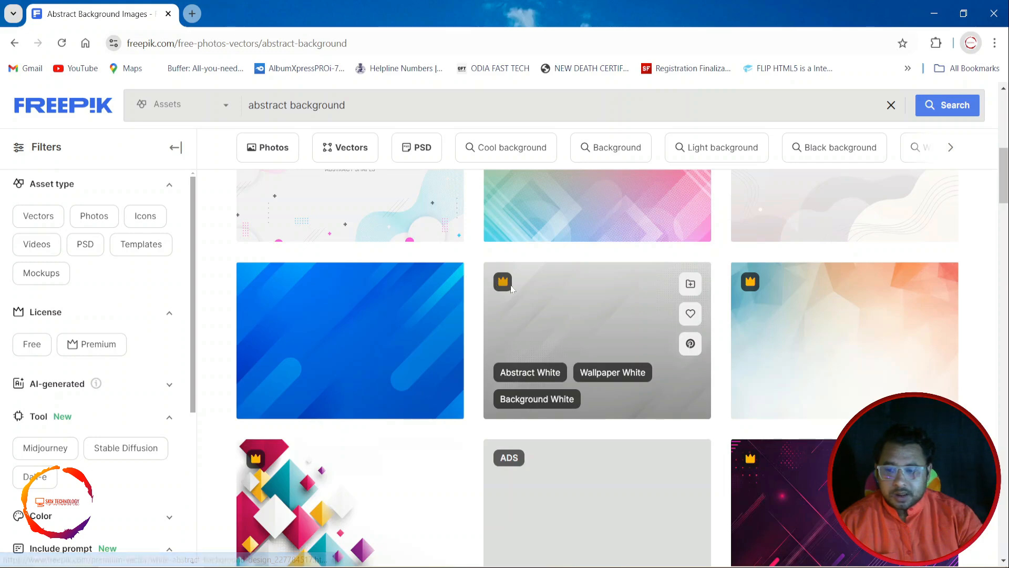
scroll(597, 485, "down", 4)
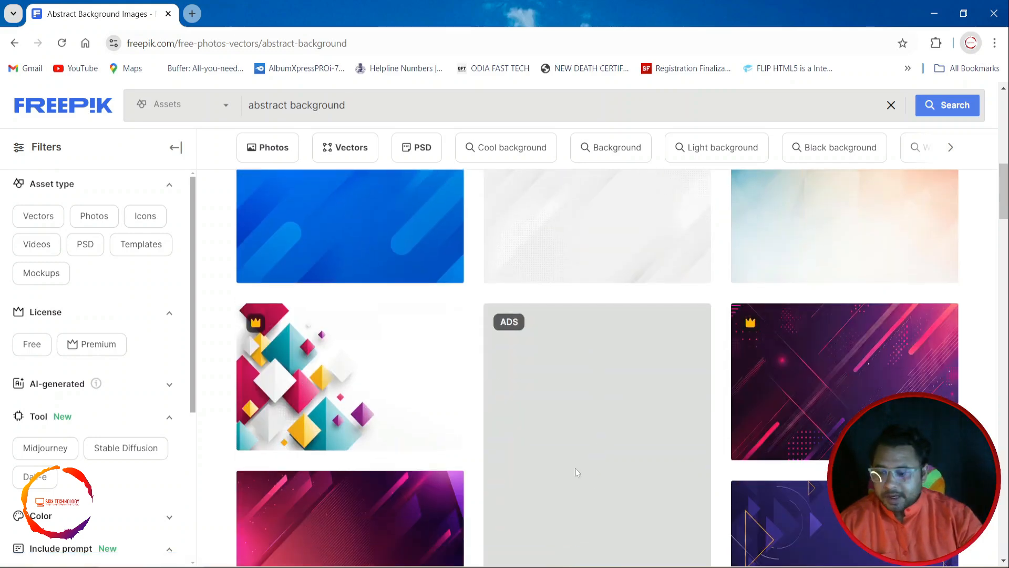
scroll(499, 466, "down", 5)
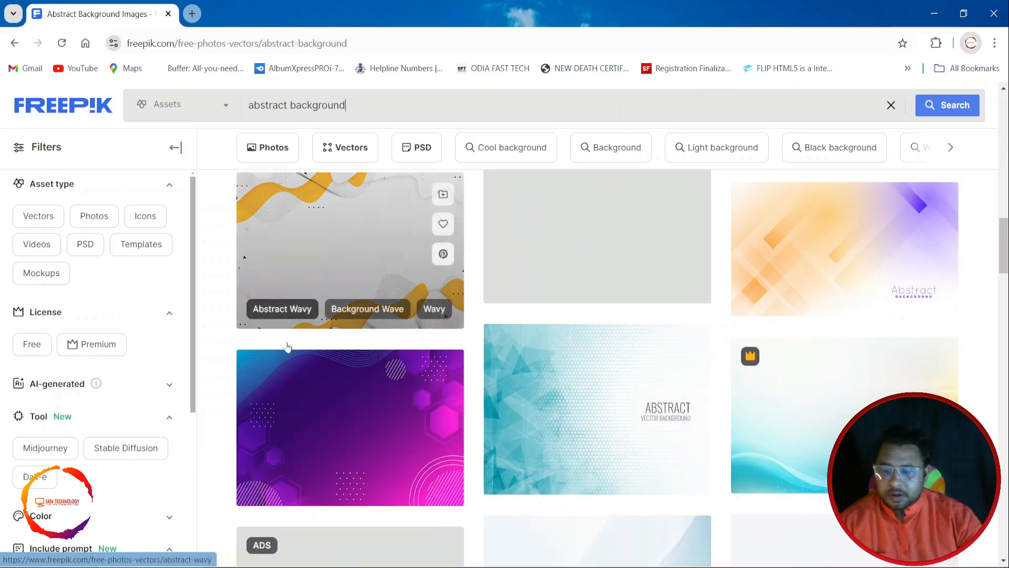
scroll(597, 378, "down", 3)
scroll(650, 478, "down", 3)
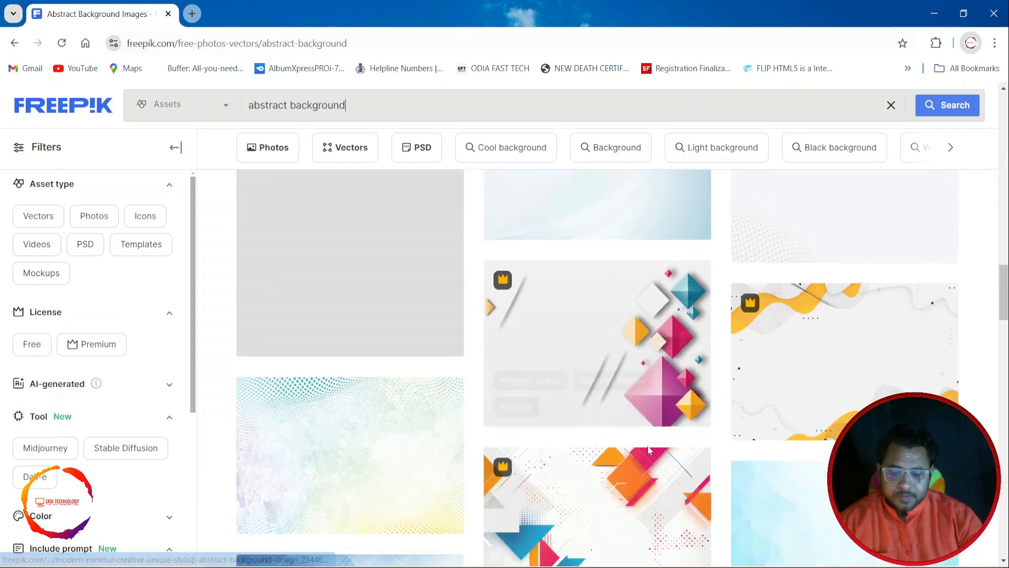
scroll(832, 423, "down", 1)
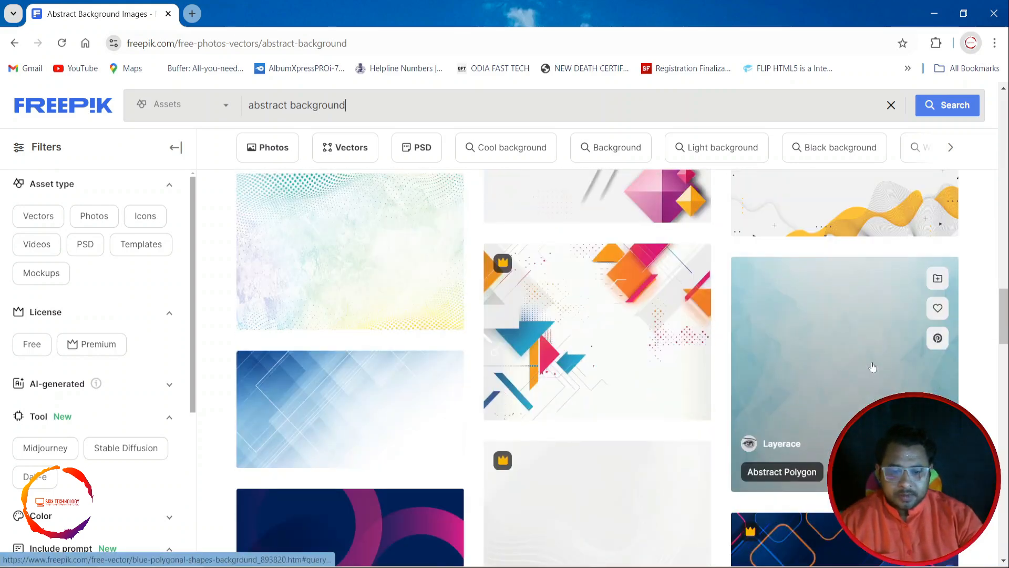
scroll(548, 370, "down", 3)
scroll(543, 354, "up", 1)
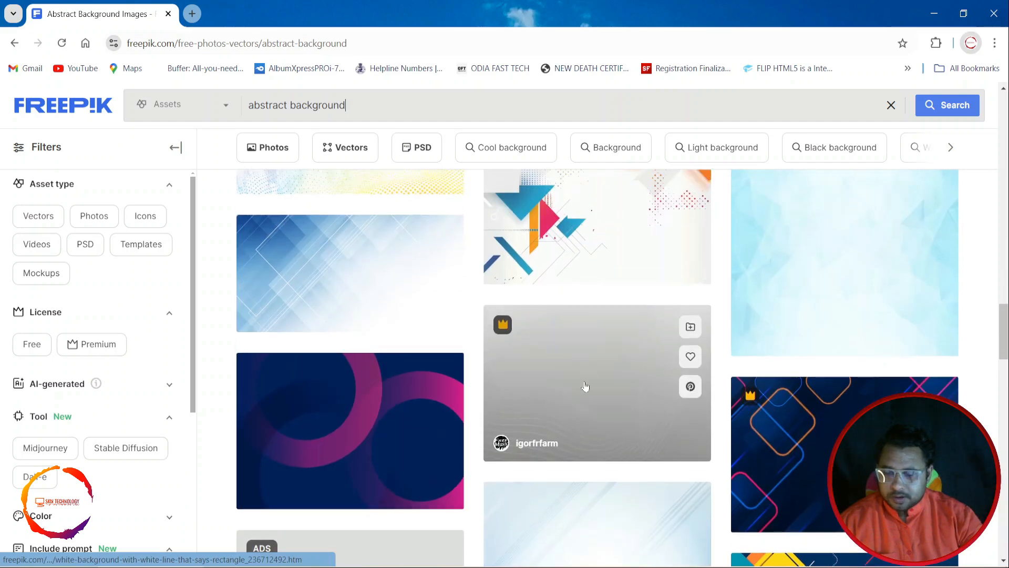
scroll(584, 387, "down", 2)
scroll(464, 375, "up", 5)
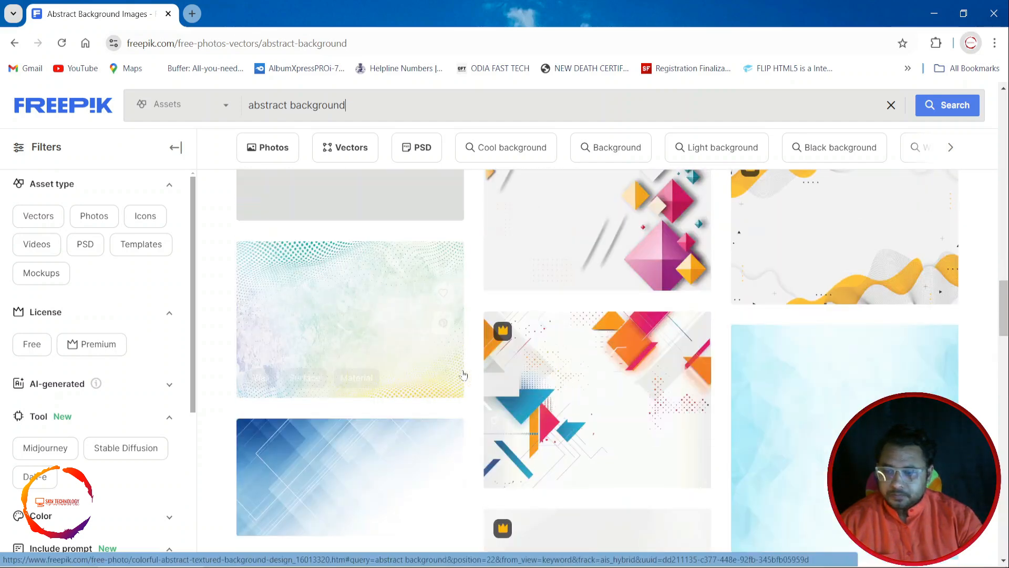
scroll(506, 383, "up", 10)
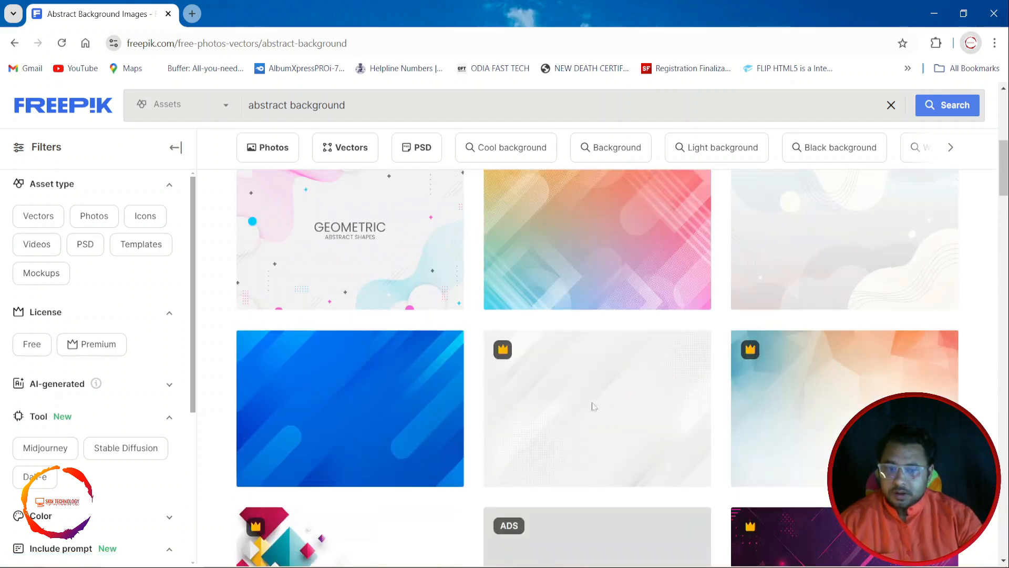
scroll(593, 406, "up", 4)
scroll(630, 316, "up", 1)
scroll(641, 298, "down", 2)
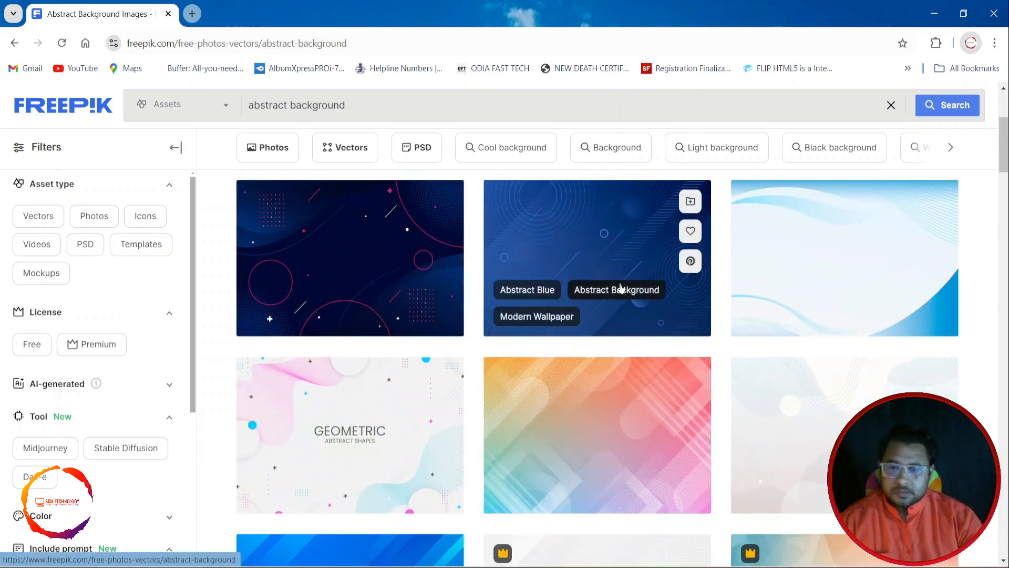
scroll(620, 287, "down", 10)
scroll(604, 298, "up", 5)
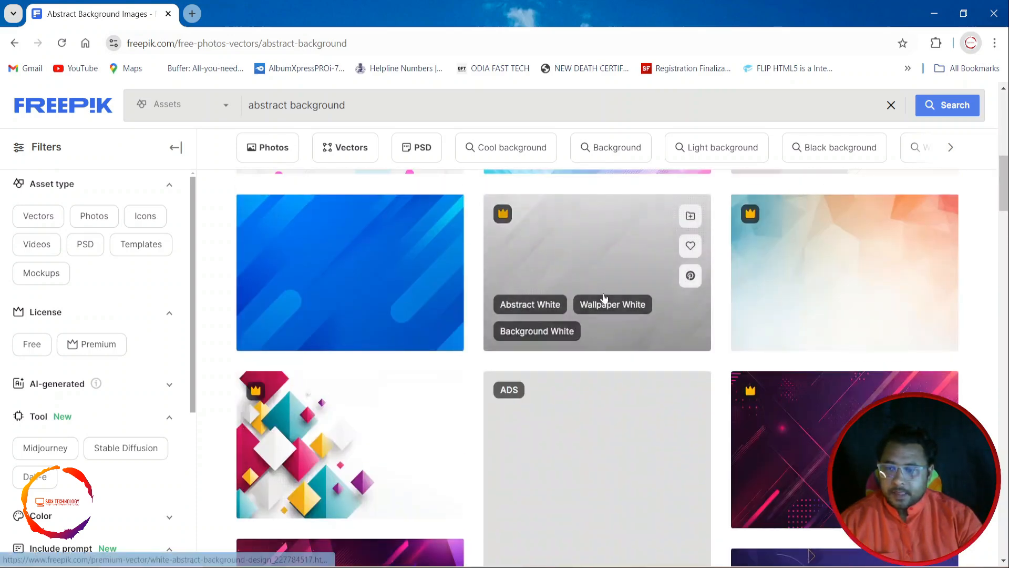
scroll(605, 298, "down", 10)
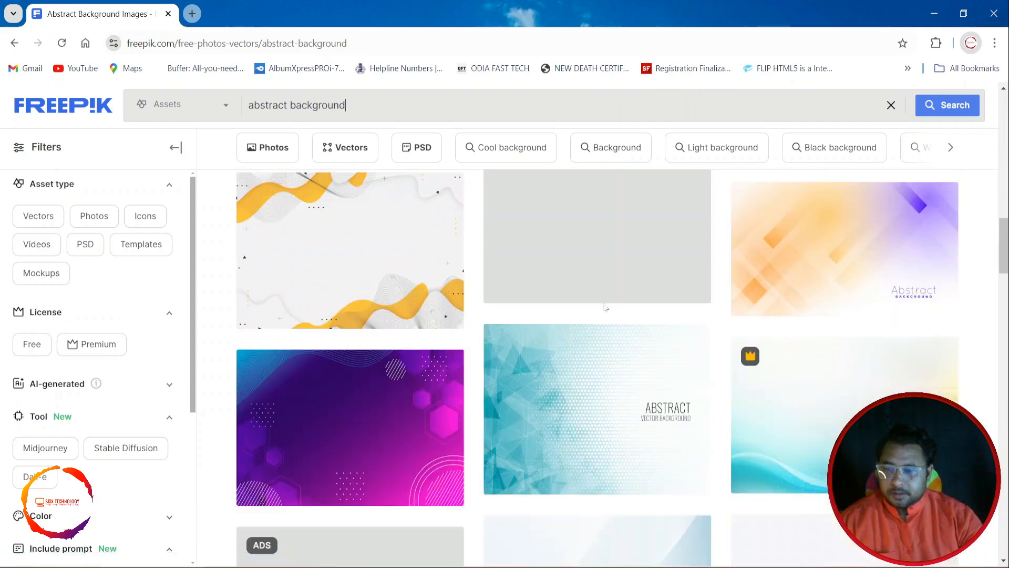
scroll(605, 308, "down", 10)
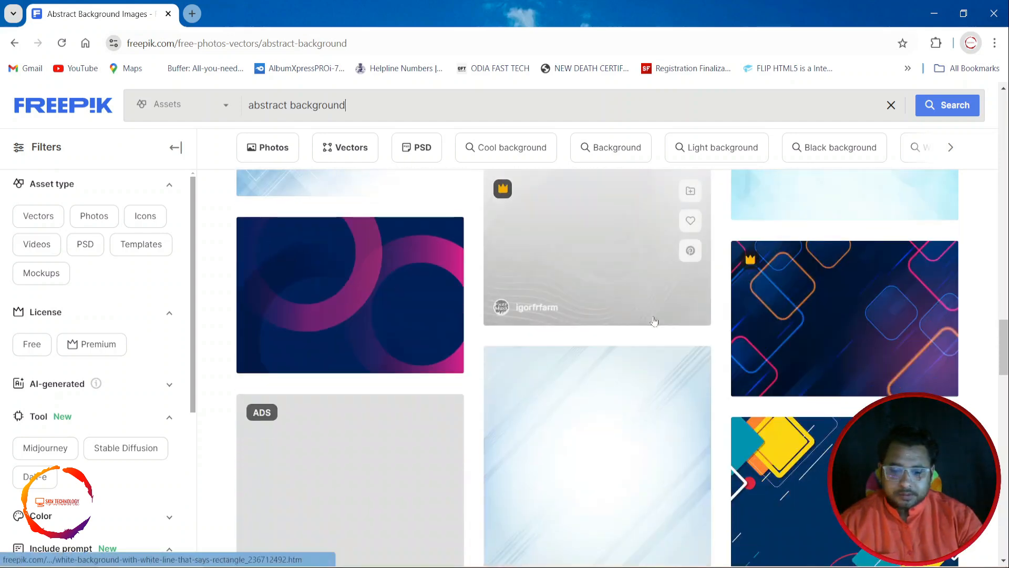
scroll(654, 321, "down", 3)
scroll(589, 326, "down", 5)
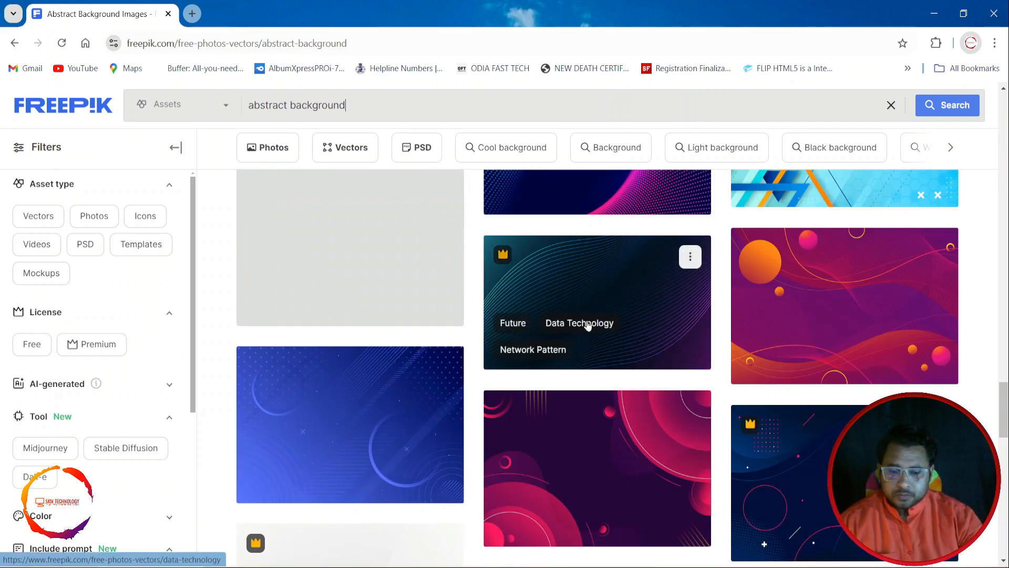
scroll(588, 326, "down", 15)
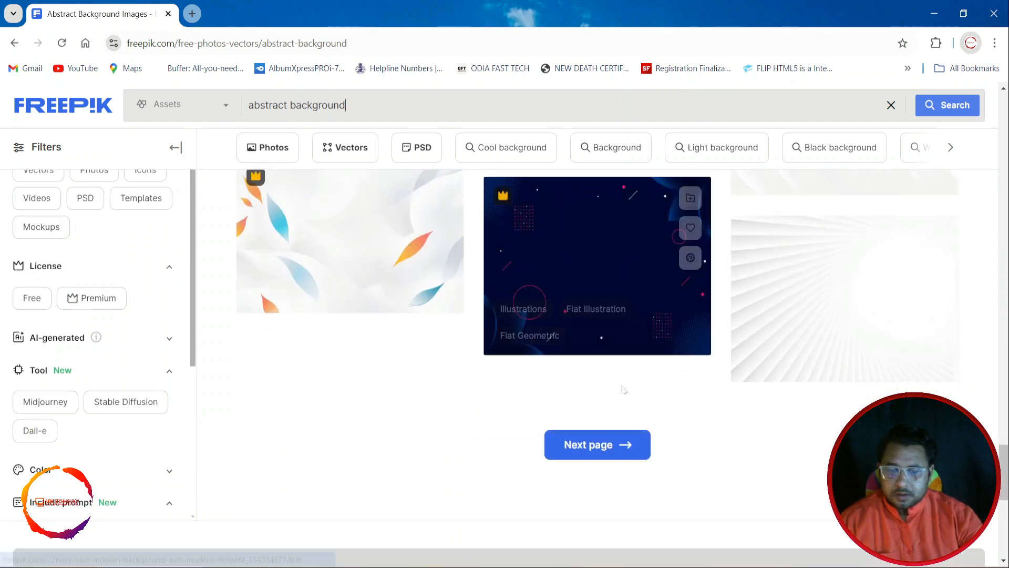
Step: Go to the next page of abstract background images and close the advertising window that pops up
scroll(698, 412, "down", 1)
left_click(642, 390)
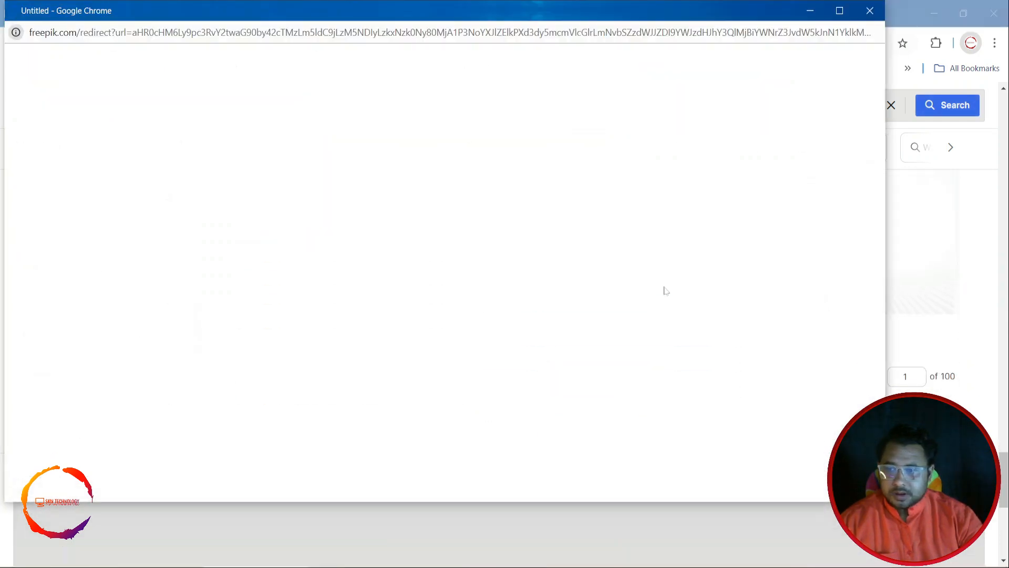
left_click(870, 11)
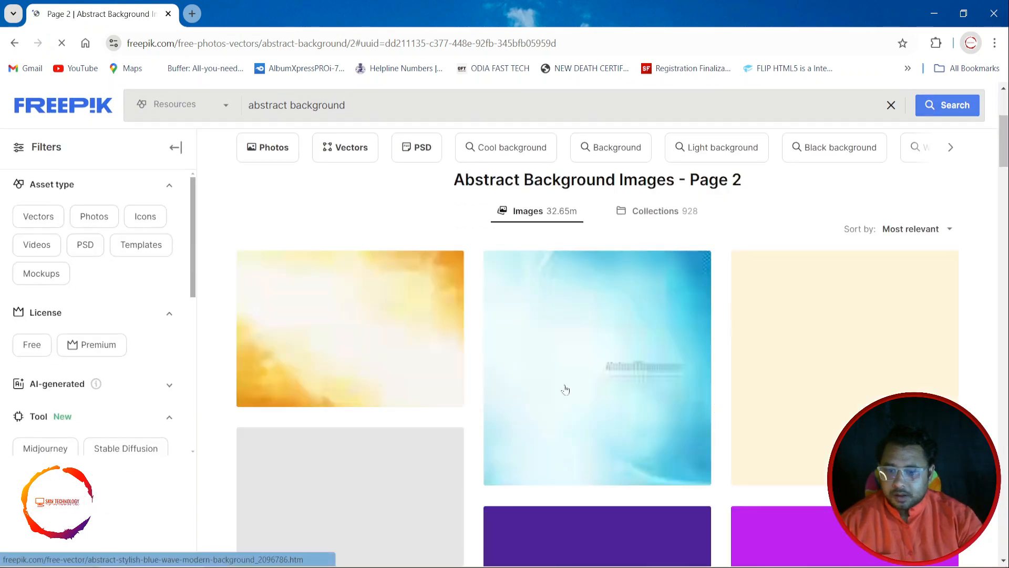
Step: Browse the second page of Freepik's abstract background images and compare the designs to find a suitable one
scroll(625, 418, "down", 1)
scroll(686, 429, "up", 1)
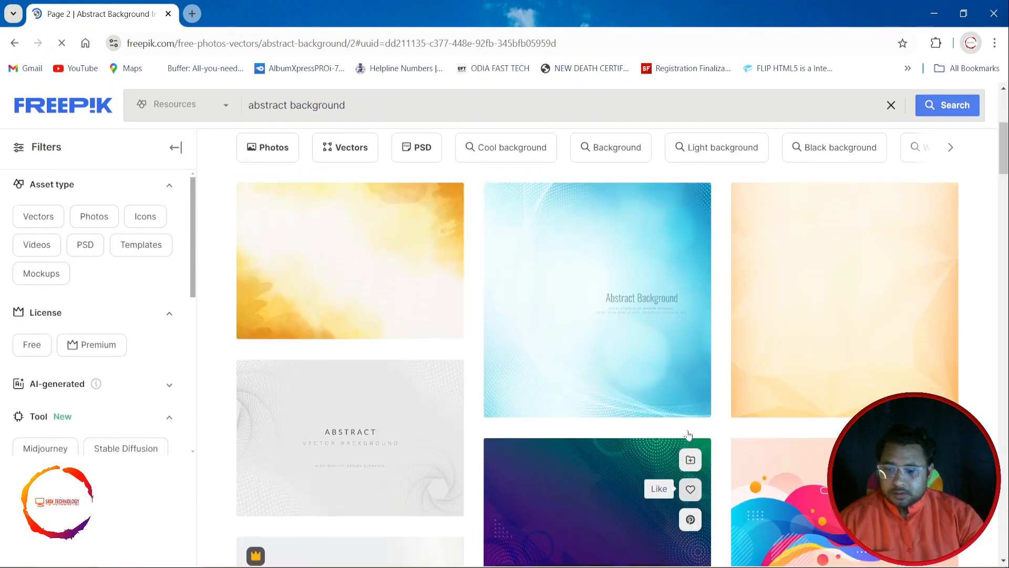
scroll(661, 428, "down", 9)
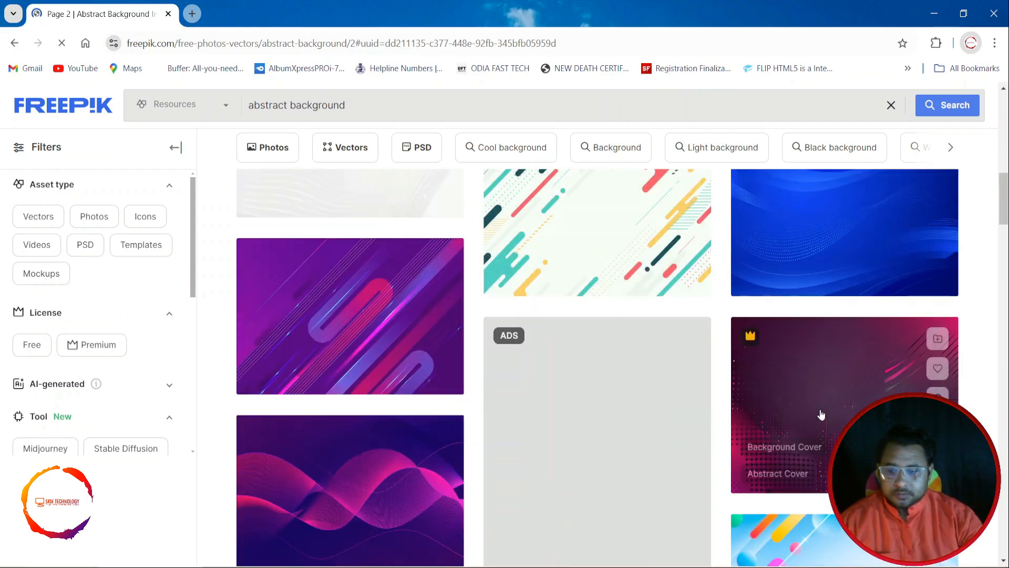
scroll(657, 447, "down", 5)
scroll(658, 452, "down", 6)
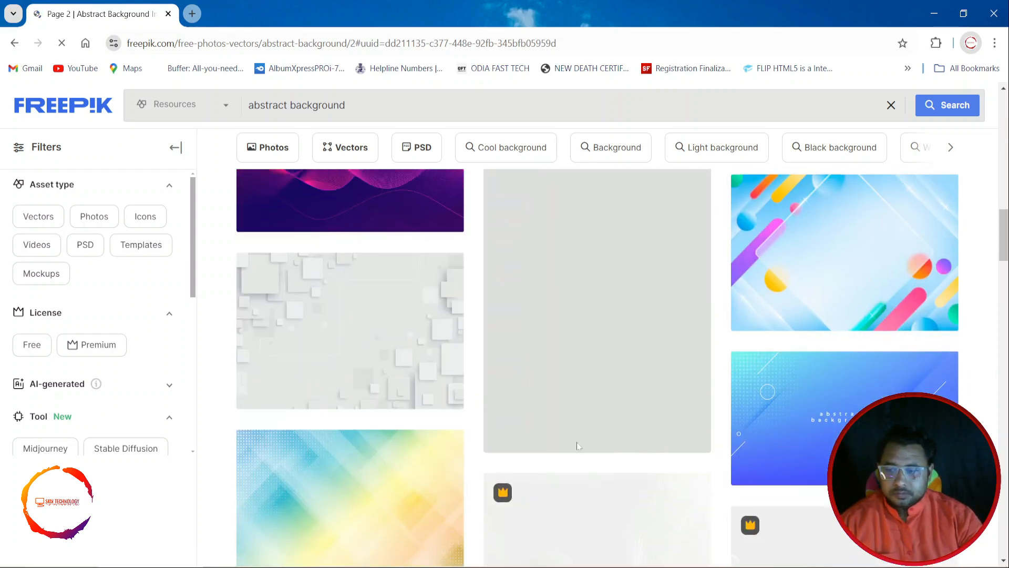
scroll(636, 458, "up", 4)
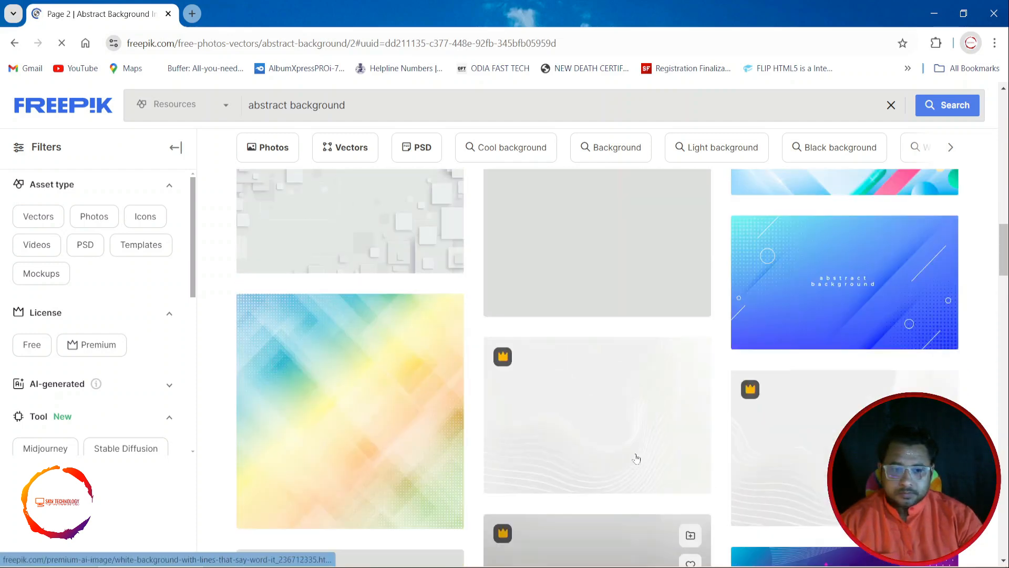
scroll(638, 456, "down", 5)
scroll(638, 459, "down", 8)
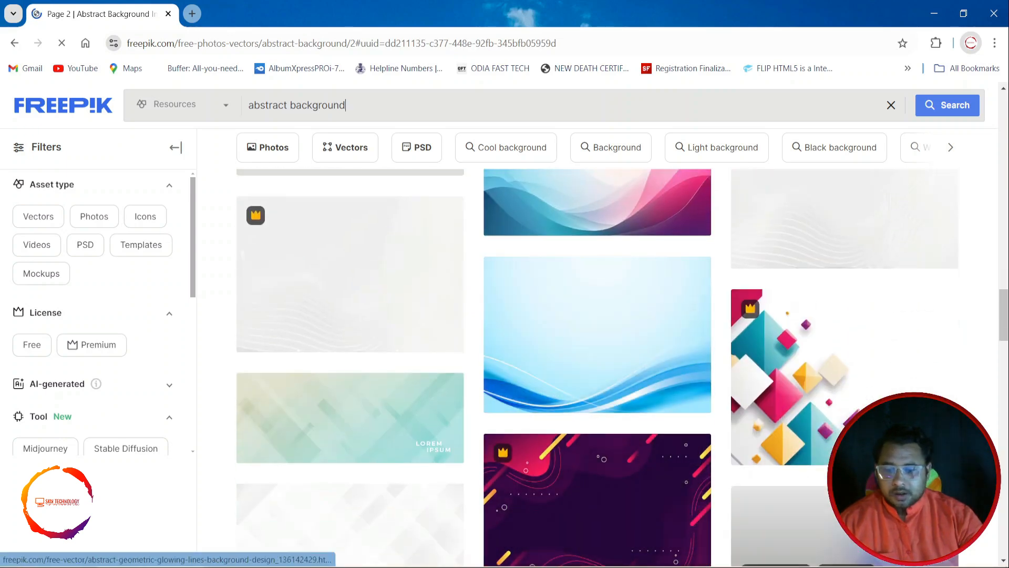
scroll(598, 457, "down", 5)
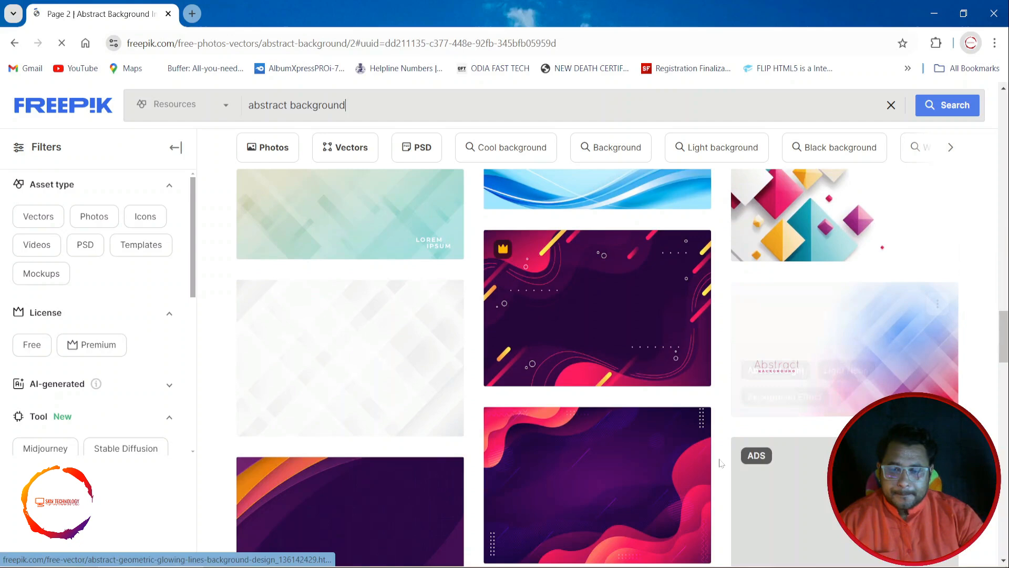
scroll(598, 456, "down", 3)
scroll(614, 450, "up", 3)
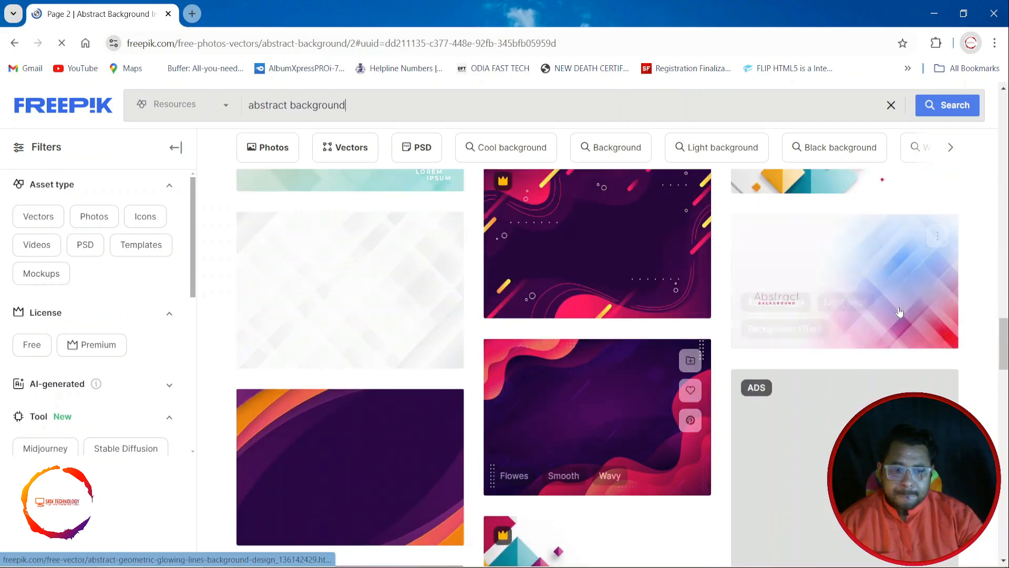
Step: Open the white, blue and pink geometric glowing lines background and download it with the free, attribution-required option
left_click(900, 272)
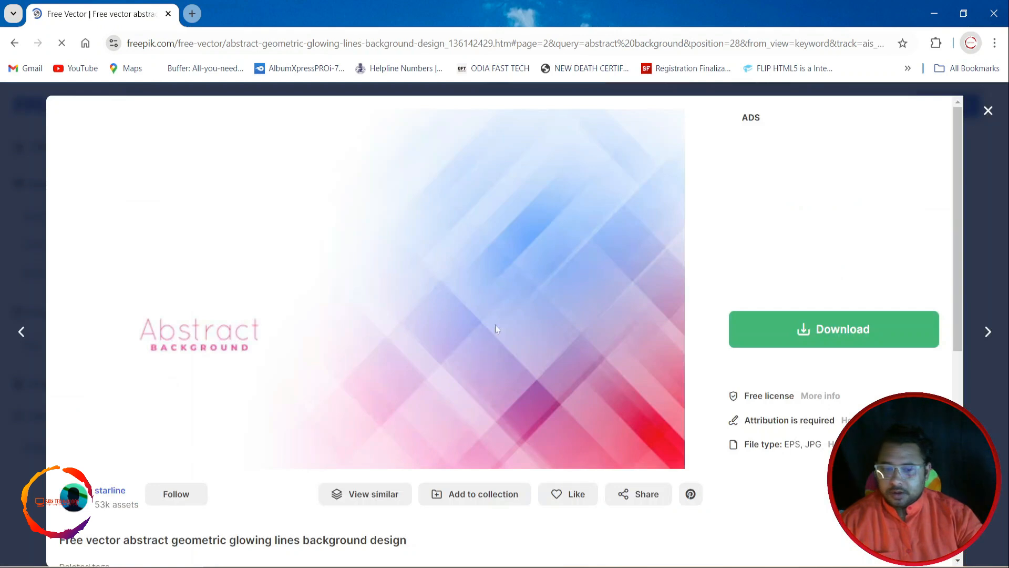
left_click(841, 332)
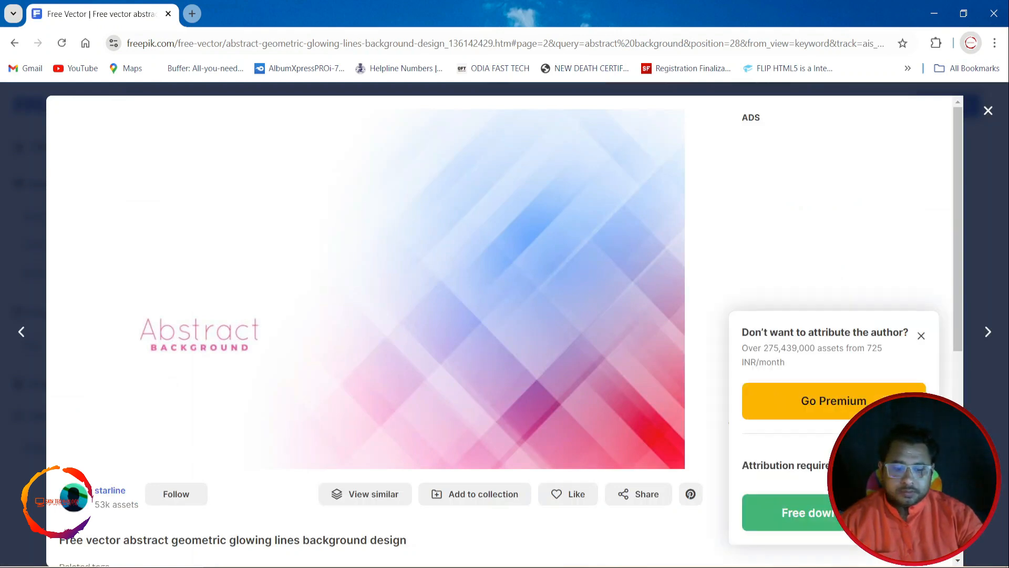
left_click(835, 513)
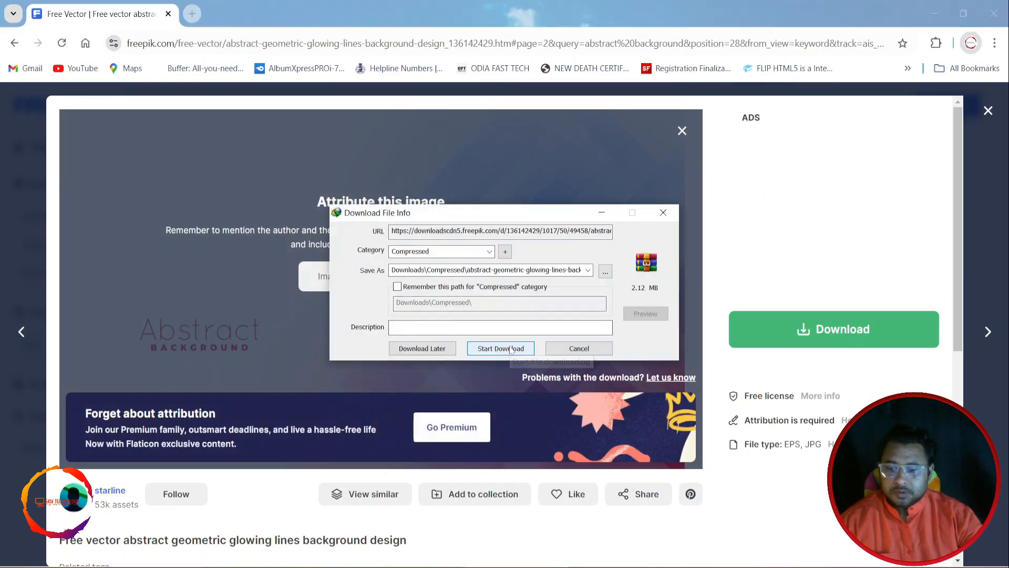
left_click(501, 348)
Step: Open the download's folder and extract the abstract-geometric-glowing-lines-background-design.jpg archive into a folder of the same name
left_click(526, 331)
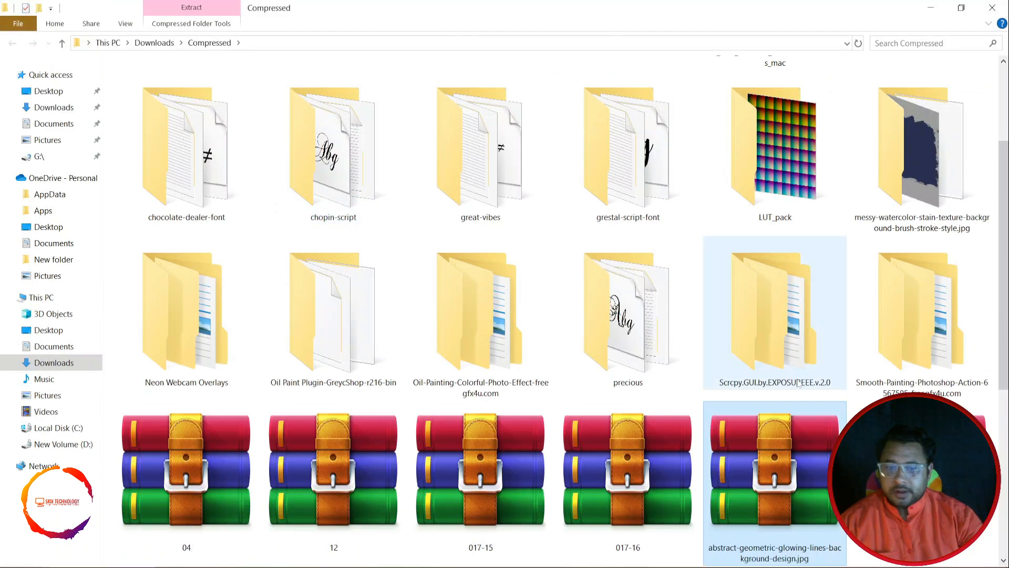
right_click(800, 501)
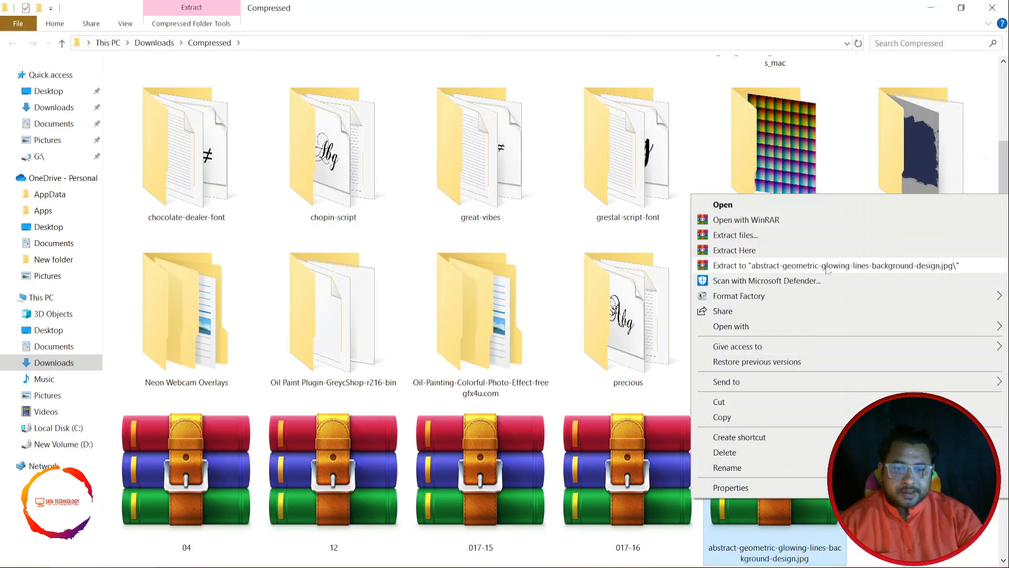
left_click(828, 266)
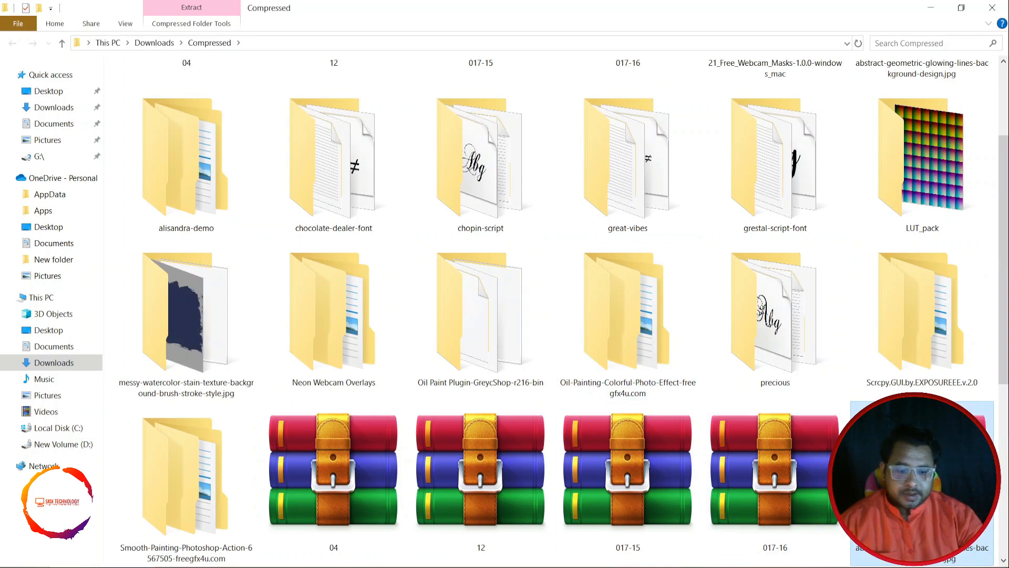
Step: Open the extracted folder and preview its JPG image, then close the preview and minimize the folder window
scroll(773, 452, "up", 2)
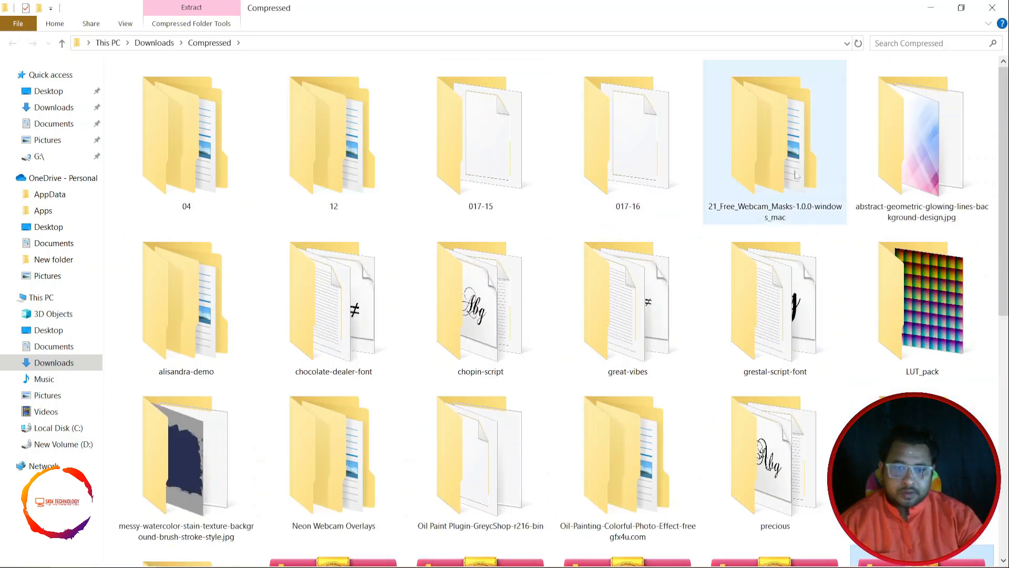
left_click(919, 175)
double_click(919, 175)
double_click(224, 122)
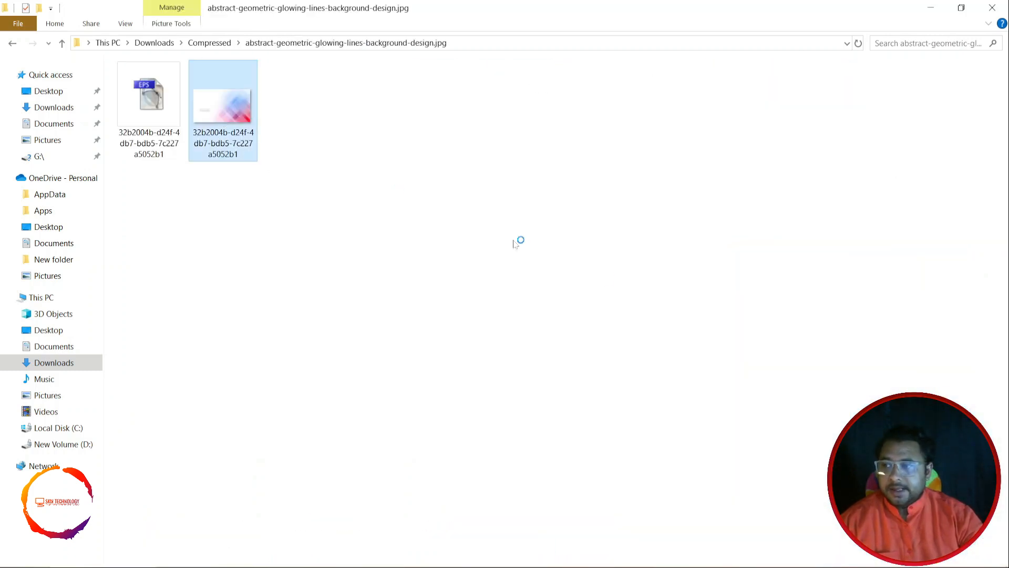
left_click(995, 20)
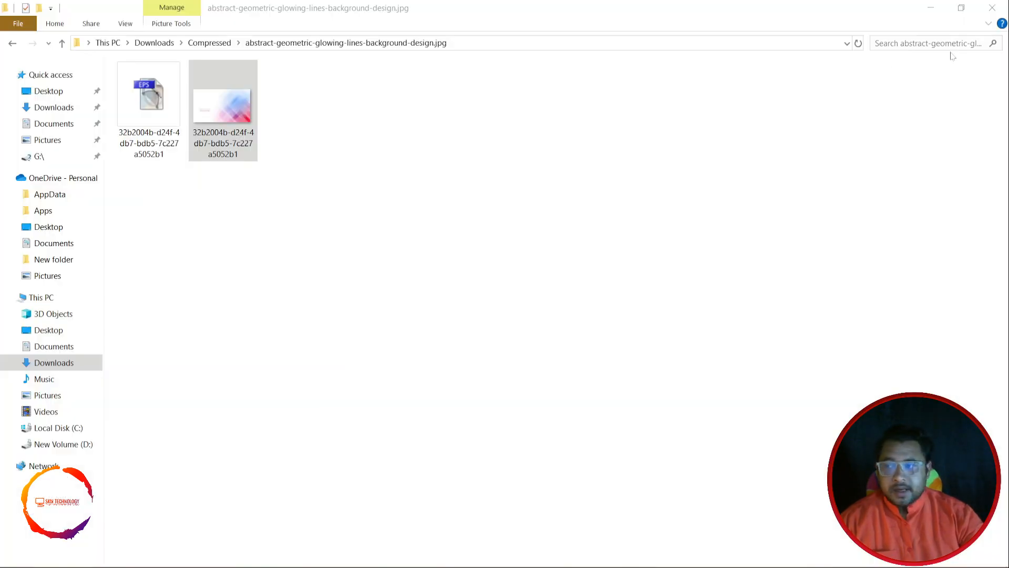
left_click(932, 8)
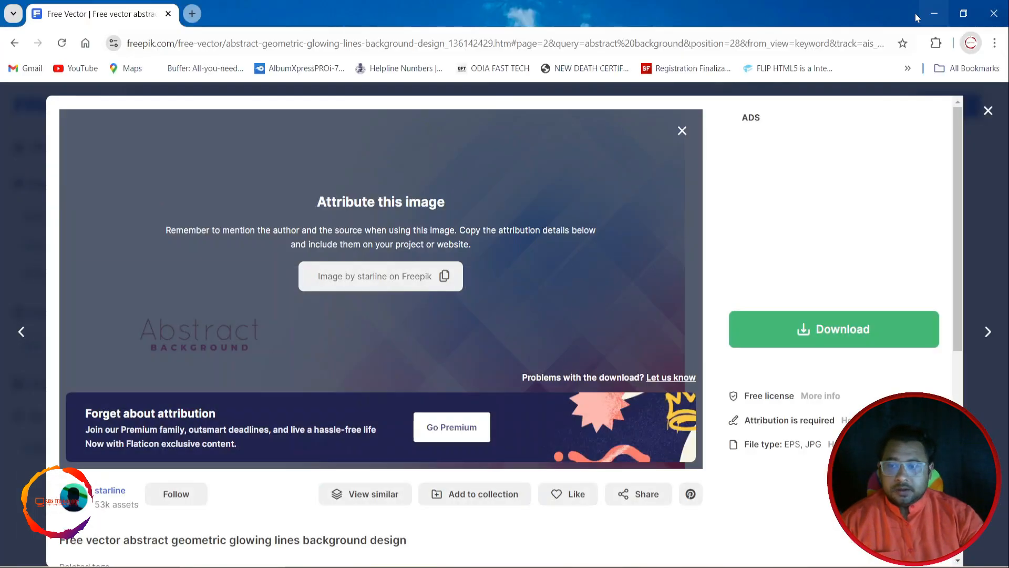
Step: Open the Google homepage in a new browser tab and search for "photoshop 7.0 png"
left_click(192, 14)
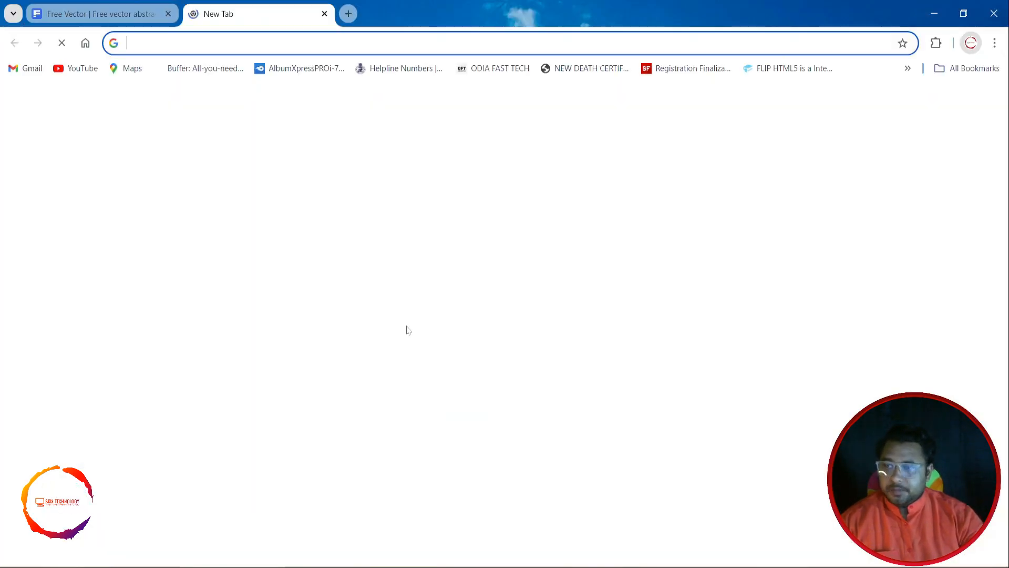
left_click(467, 368)
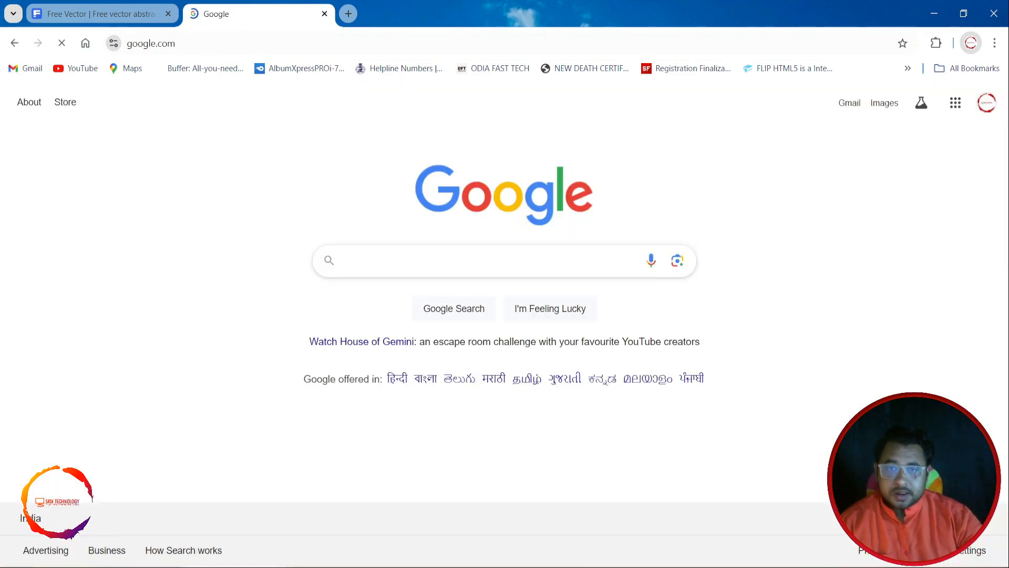
left_click(488, 260)
type("p")
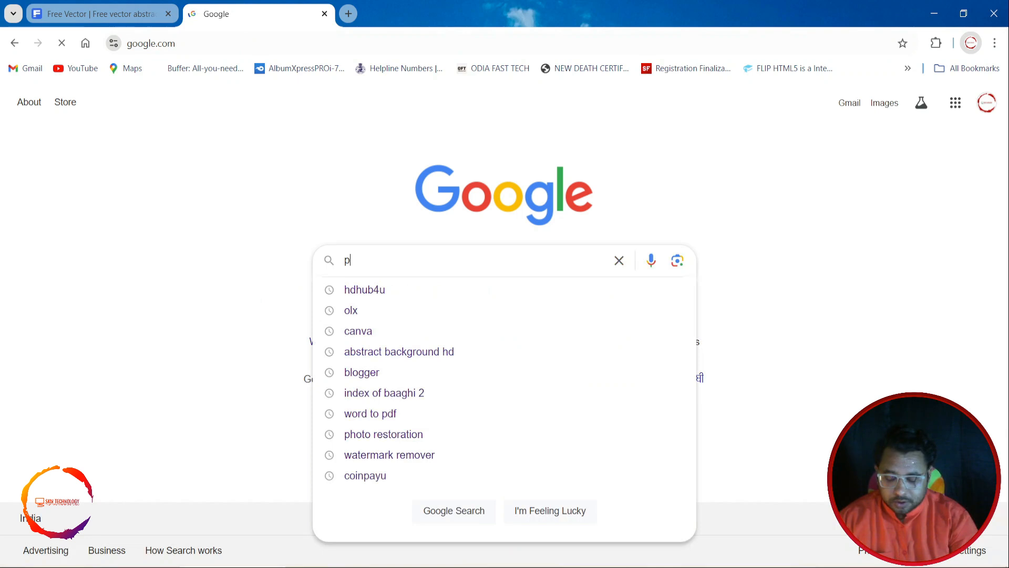
type("hotoshop ")
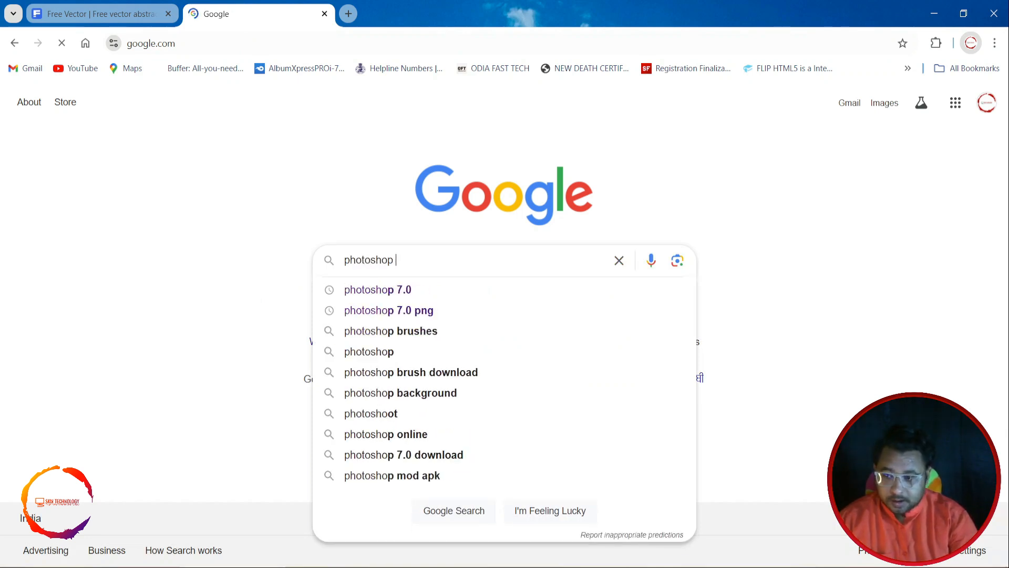
type("7.0 png")
key("Return")
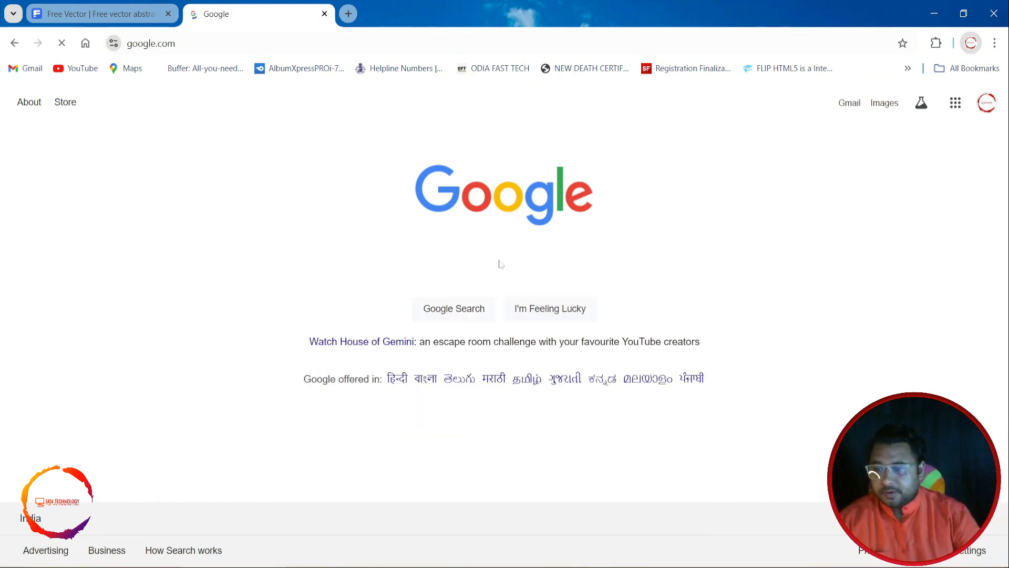
Step: Open the PNGWing result "Adobe photoshop 7.0 logo, png" from the search results
scroll(250, 351, "down", 2)
scroll(249, 350, "down", 2)
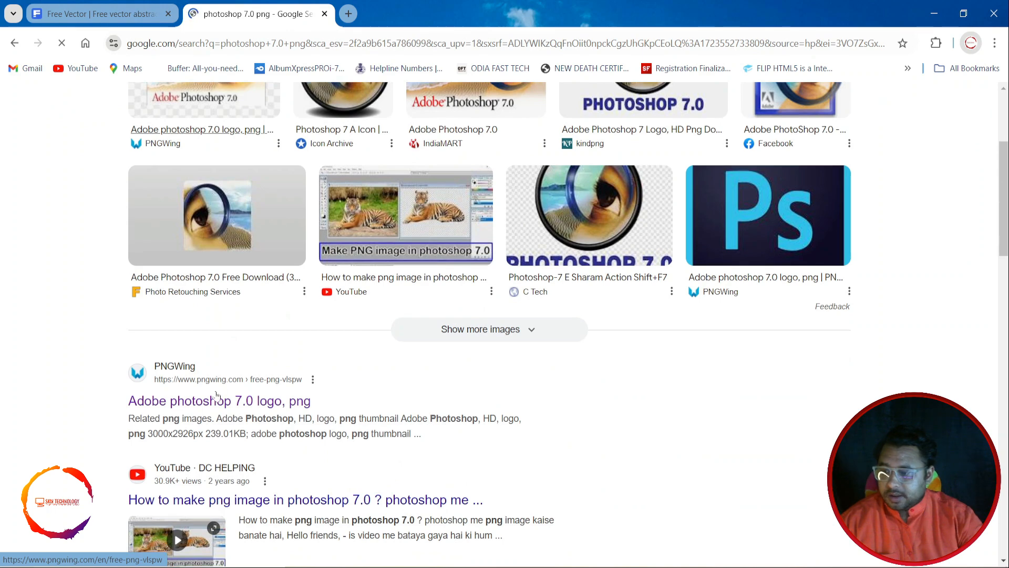
left_click(216, 401)
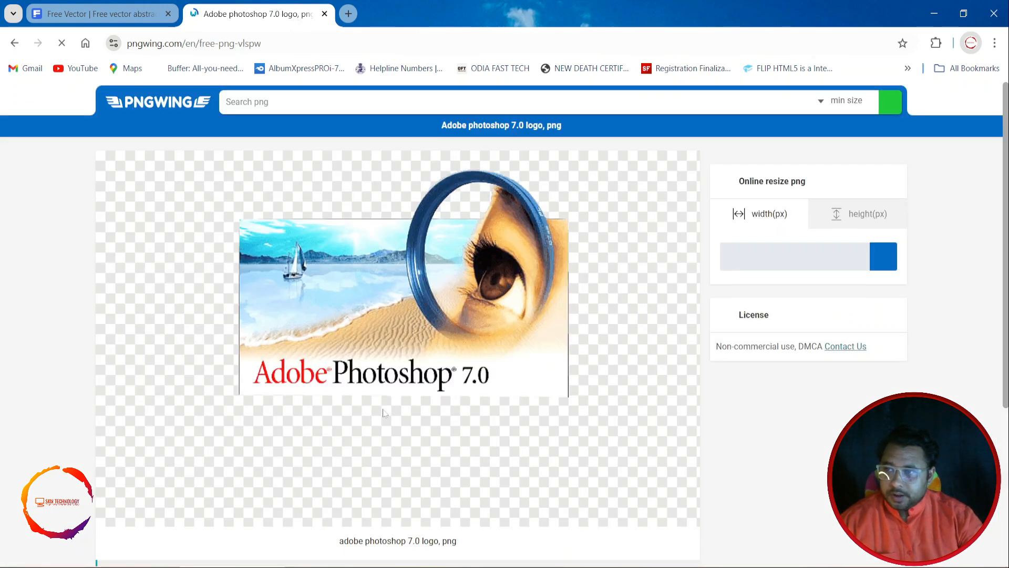
Step: Download the Adobe Photoshop 7.0 logo PNG from PNGWing, solving the character-order captcha, and close the browser
scroll(435, 399, "down", 5)
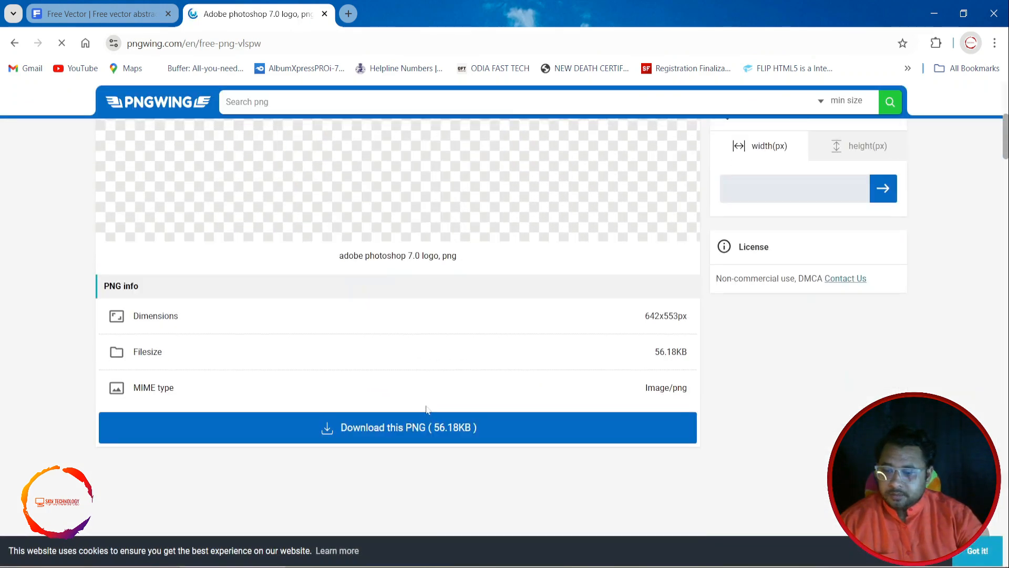
left_click(411, 432)
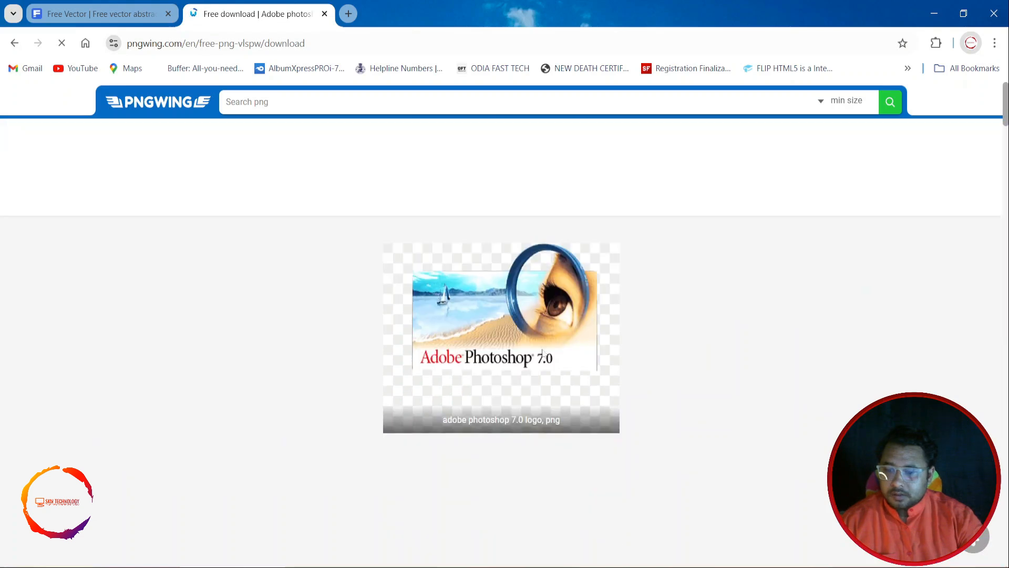
scroll(534, 341, "down", 2)
left_click(509, 398)
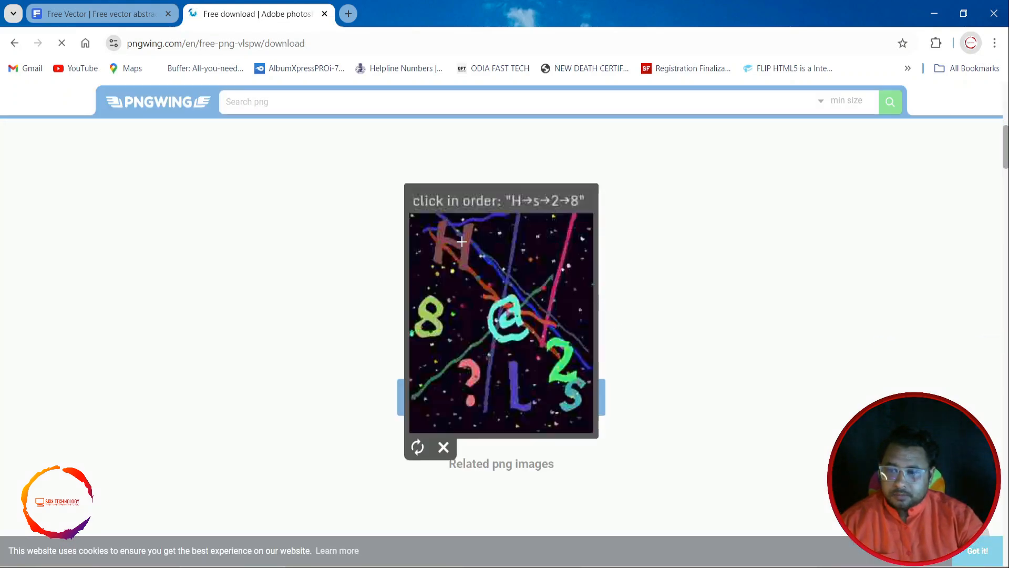
left_click(462, 241)
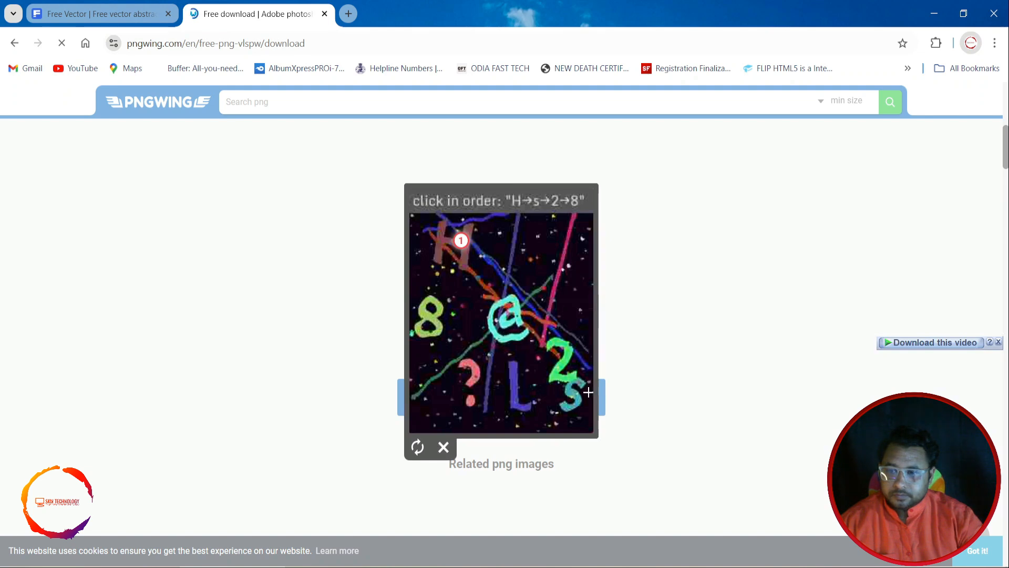
left_click(567, 354)
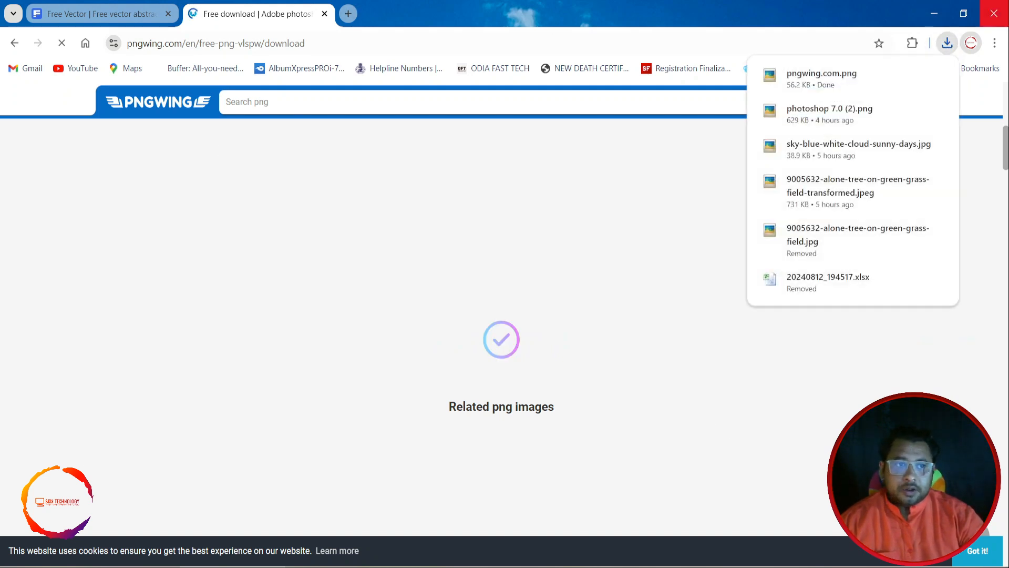
left_click(994, 13)
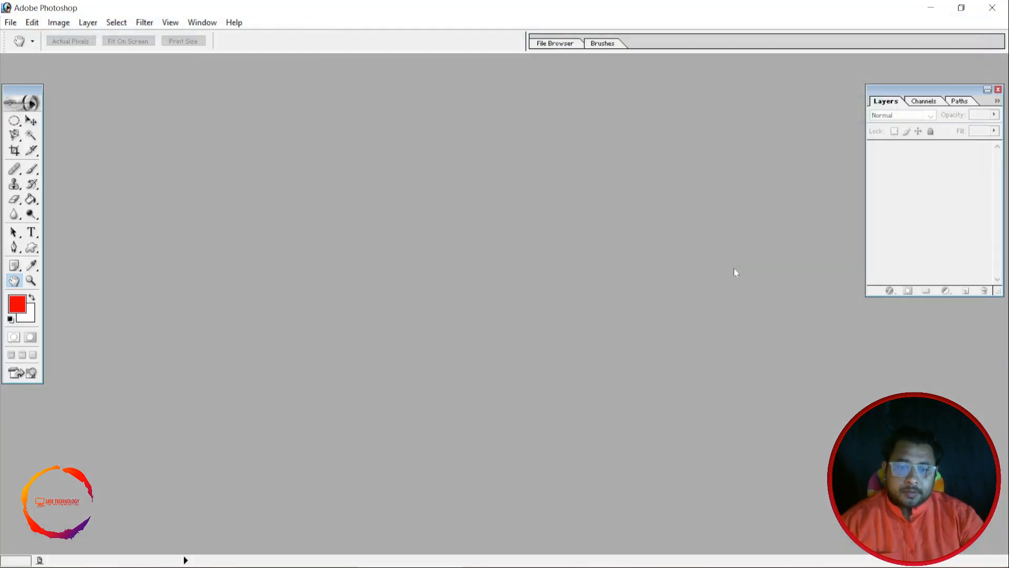
Step: In Adobe Photoshop, open the logo image pngwing.com from the Downloads folder
double_click(568, 261)
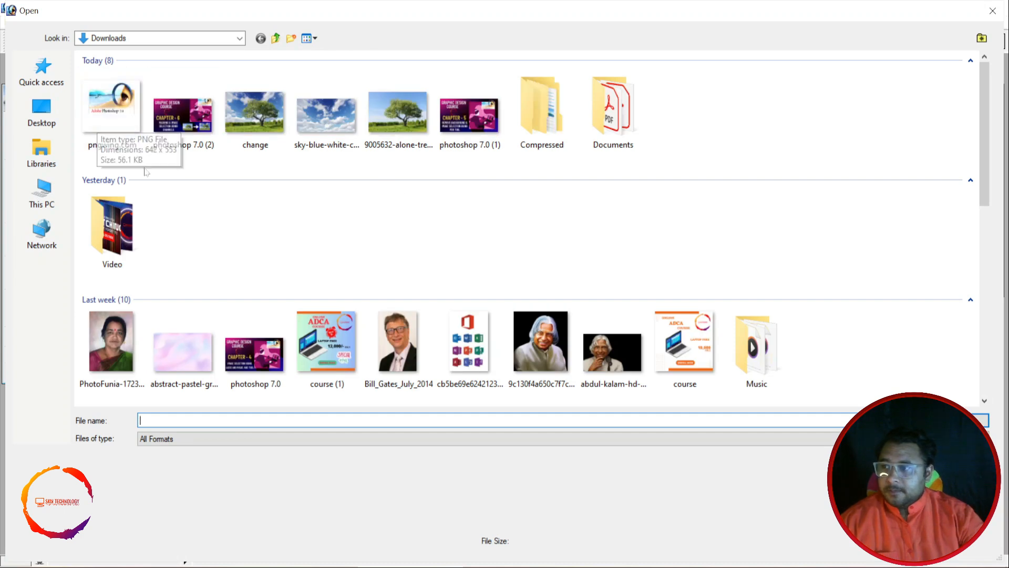
left_click(135, 117)
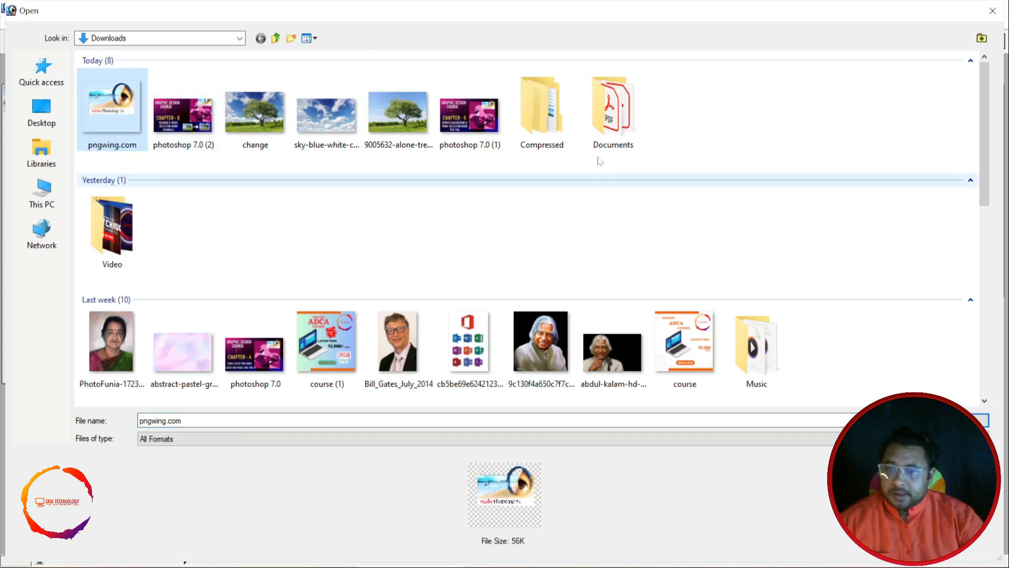
key("Return")
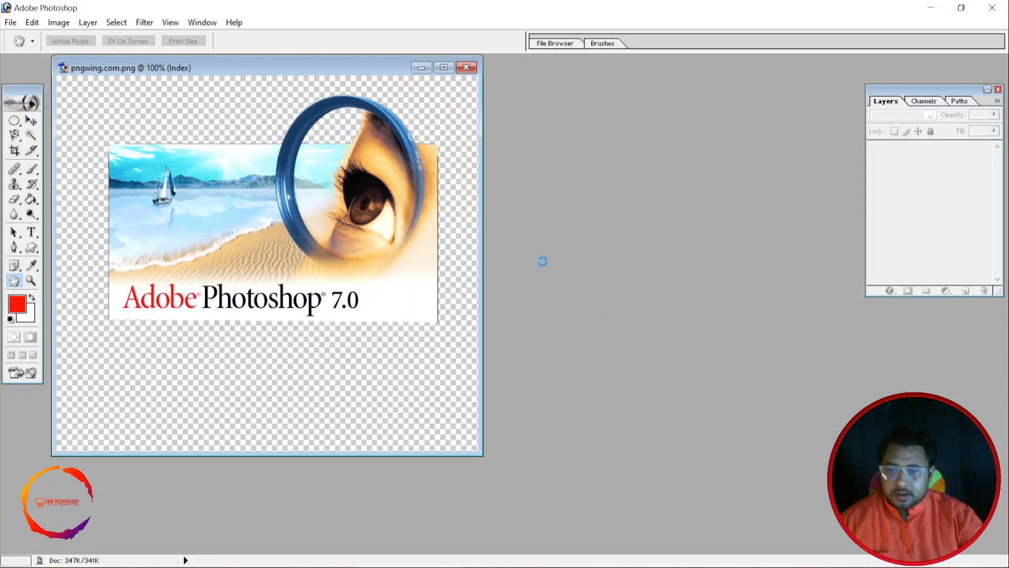
Step: Open the EPS file from the abstract-geometric-glowing-lines-background folder in Compressed, rasterizing it, and move its window beside the logo image
double_click(623, 223)
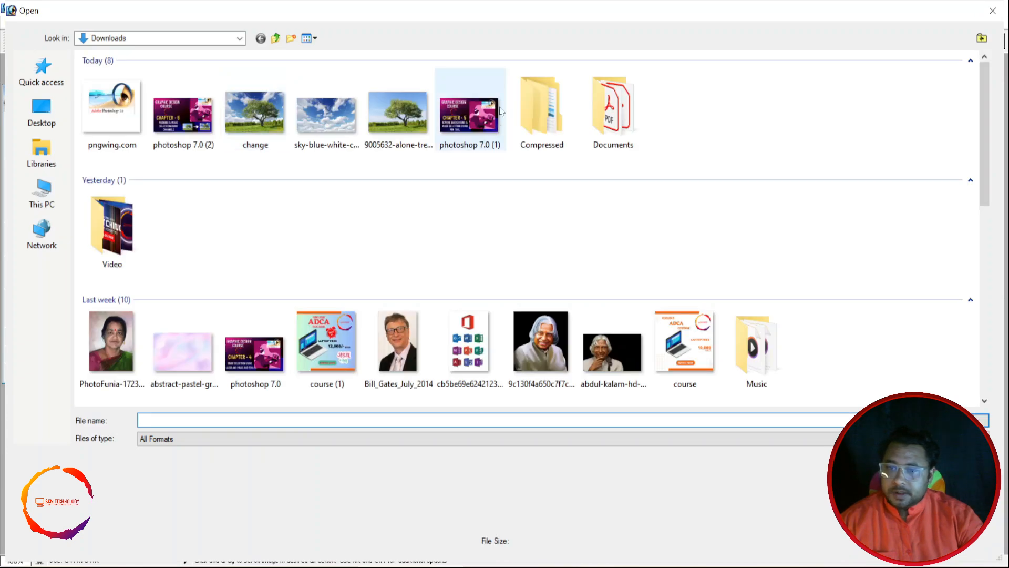
double_click(541, 112)
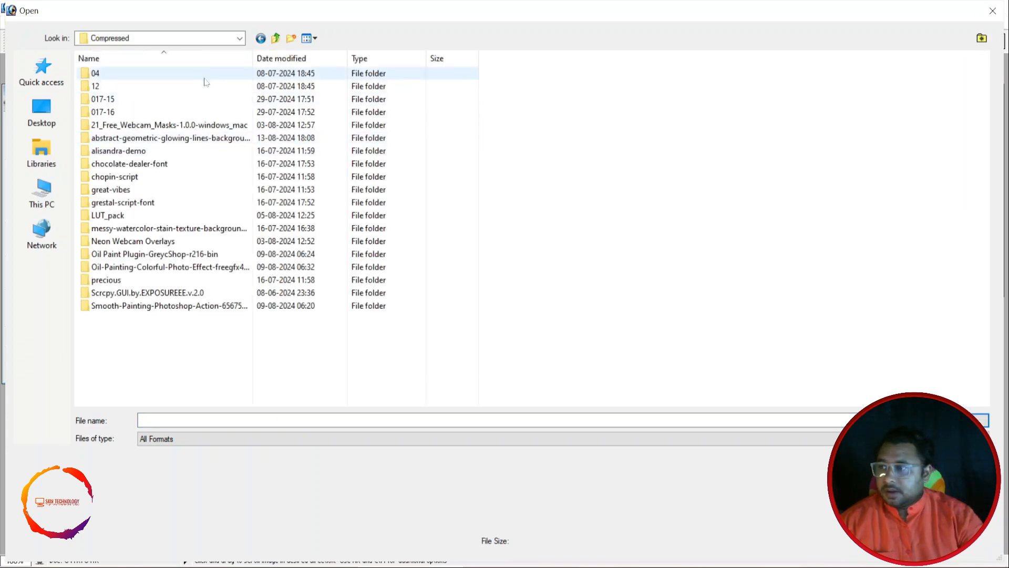
double_click(185, 137)
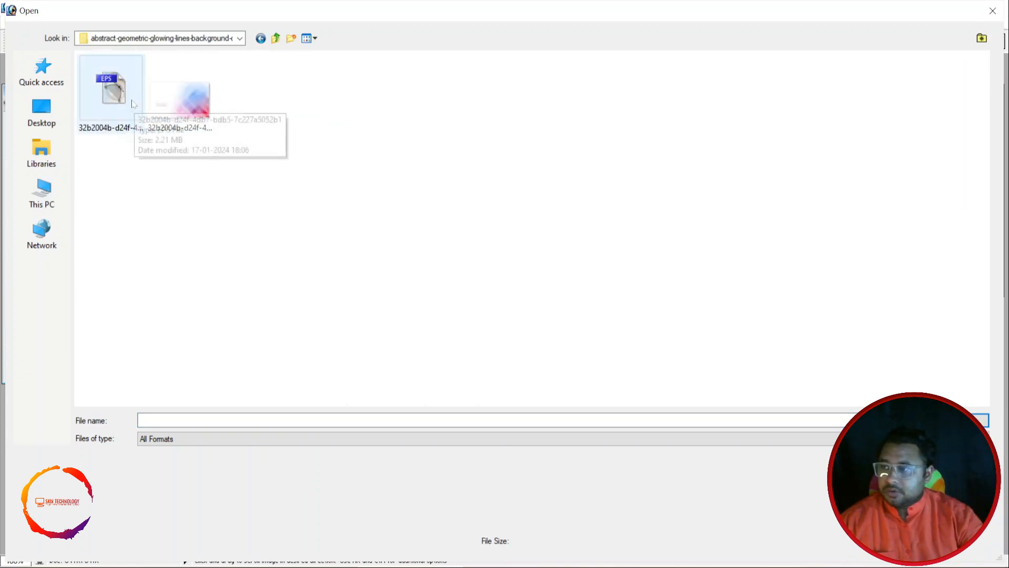
double_click(111, 103)
left_click(599, 245)
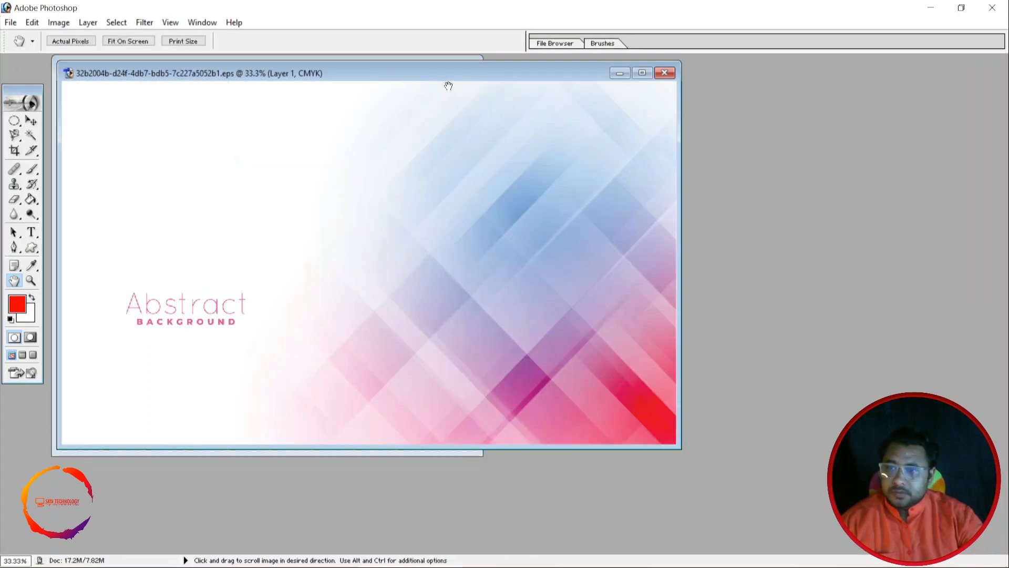
left_click_drag(449, 74, 663, 82)
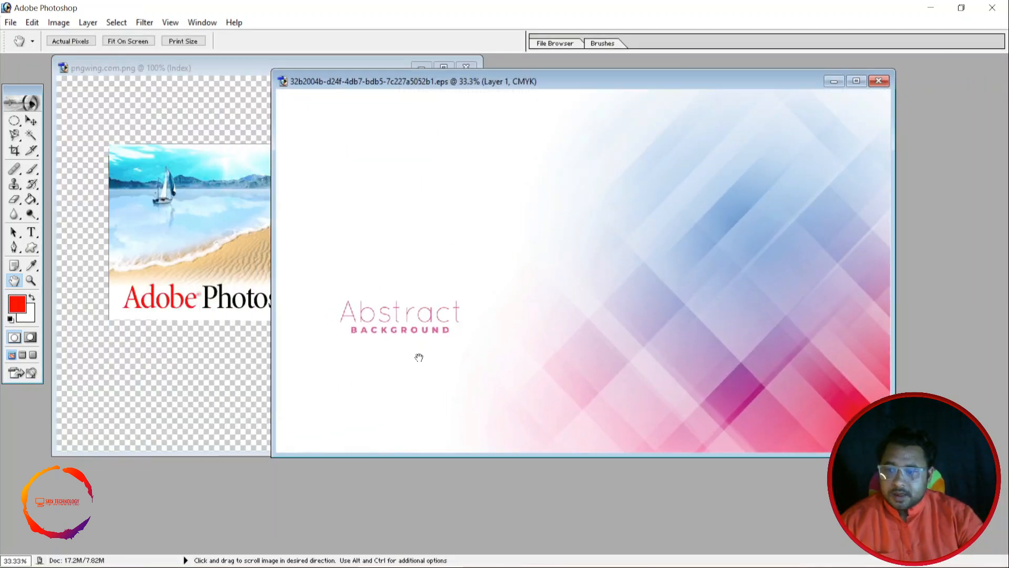
left_click_drag(786, 76, 758, 60)
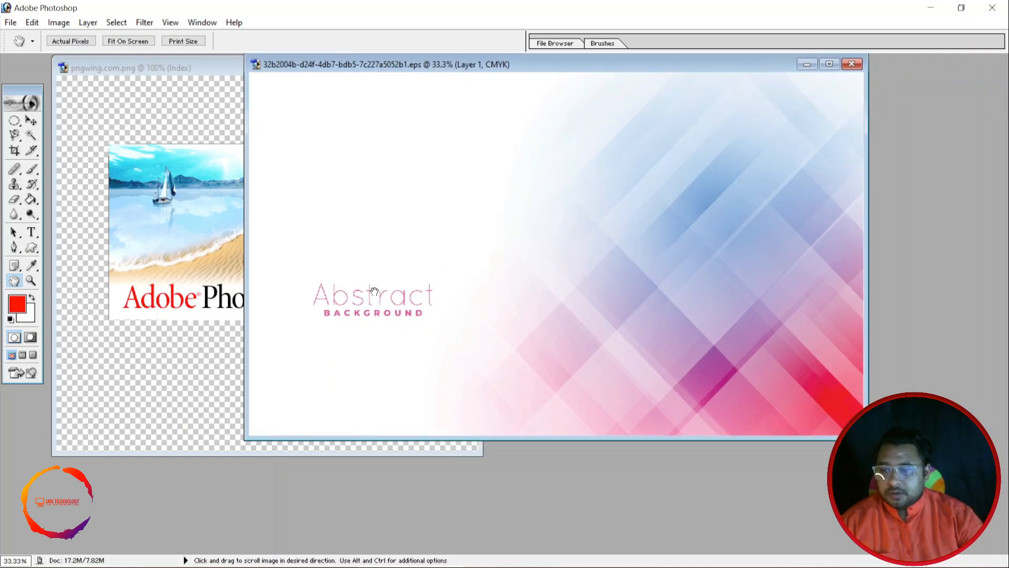
Step: Show the layers of the abstract background and draw a rectangular marquee selection around its "Abstract BACKGROUND" text
right_click(17, 121)
left_click(51, 122)
key("F7")
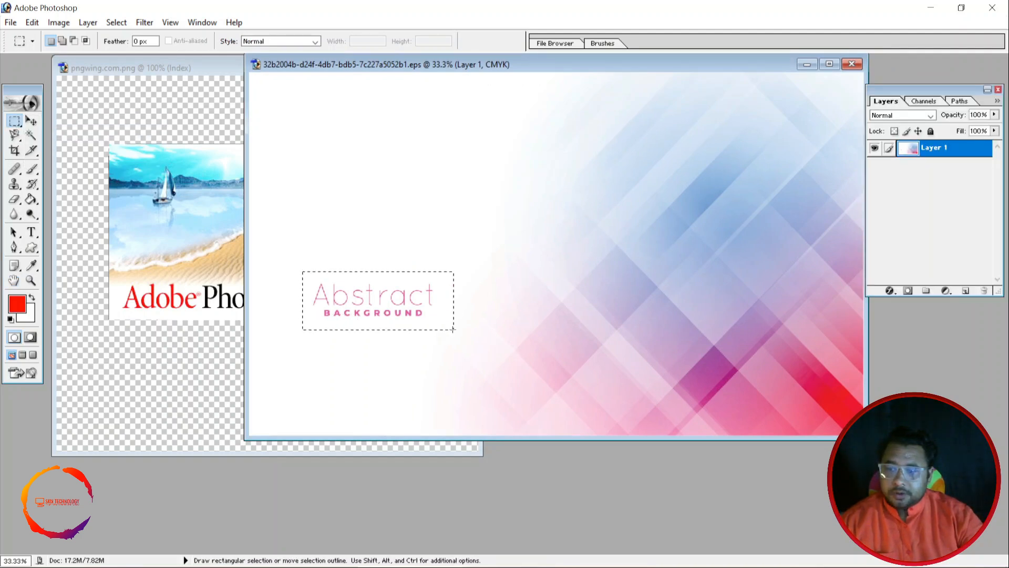
left_click_drag(453, 330, 445, 327)
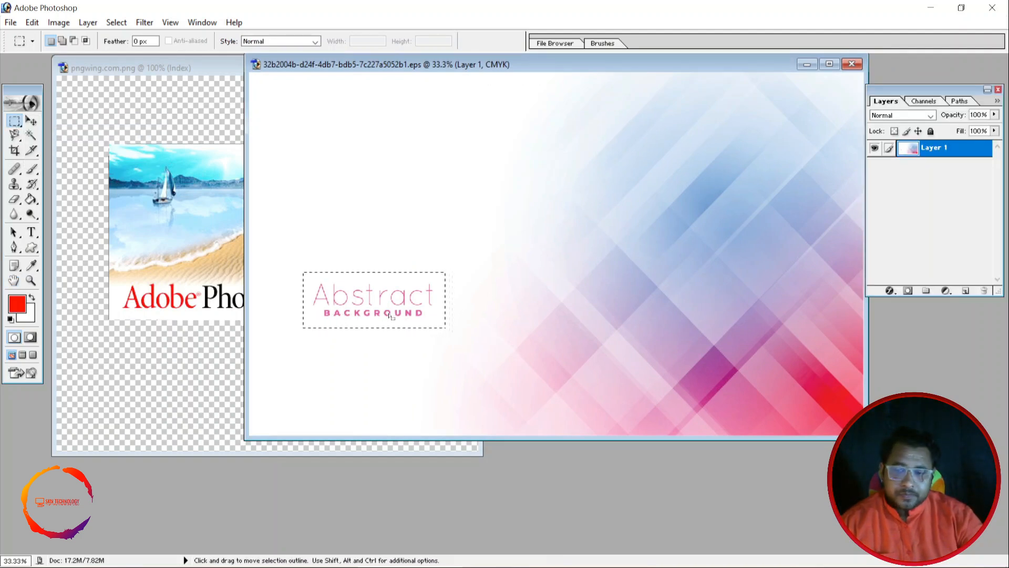
right_click(370, 310)
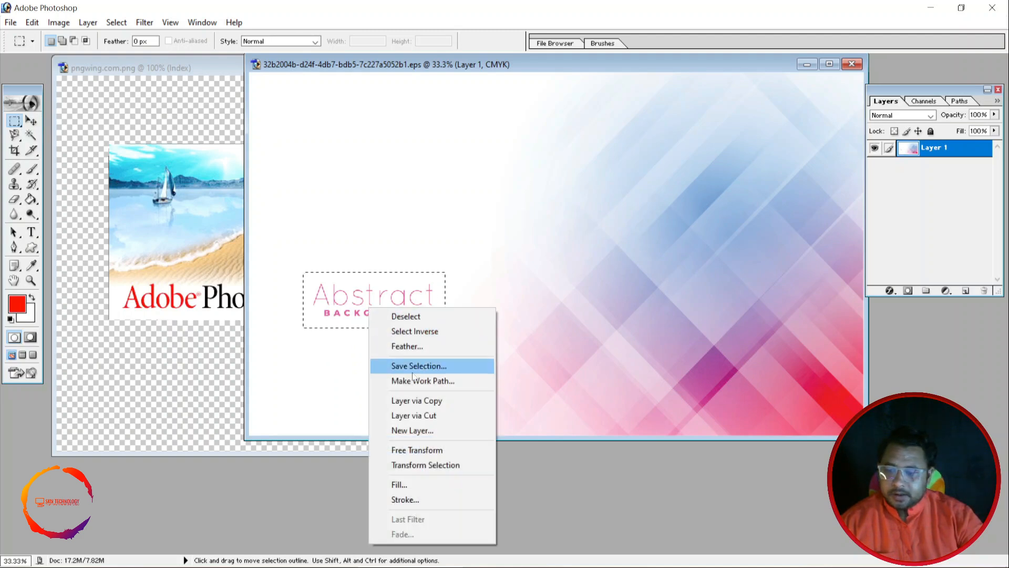
left_click(415, 484)
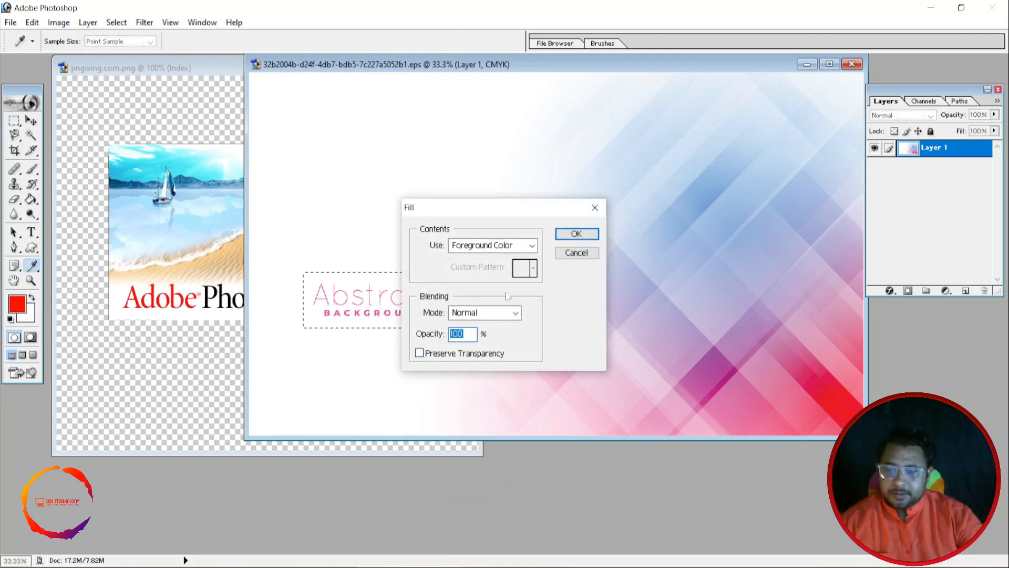
left_click(531, 248)
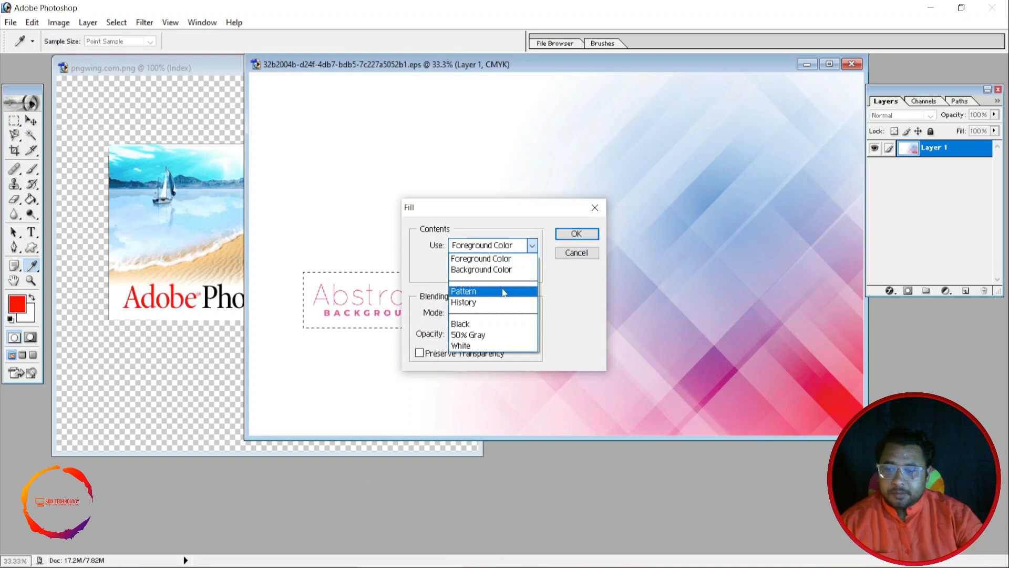
left_click(533, 246)
left_click(517, 314)
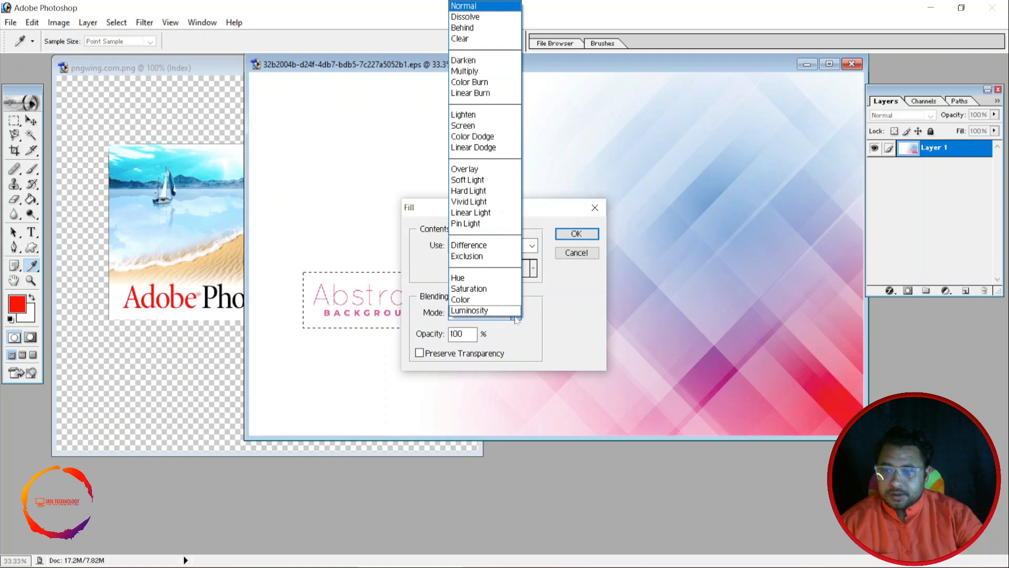
left_click(516, 315)
left_click(532, 246)
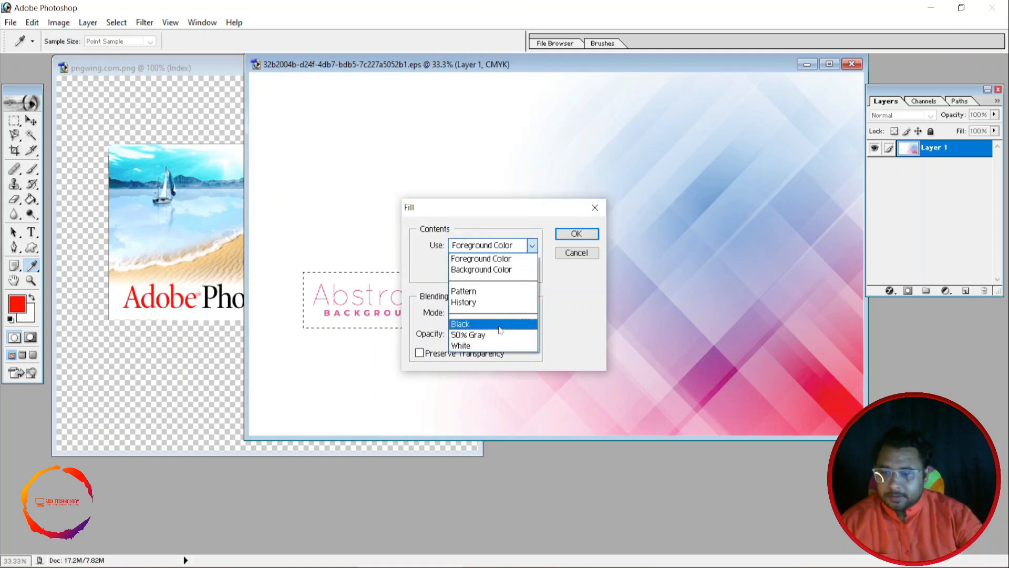
left_click(576, 257)
left_click(576, 254)
key("m")
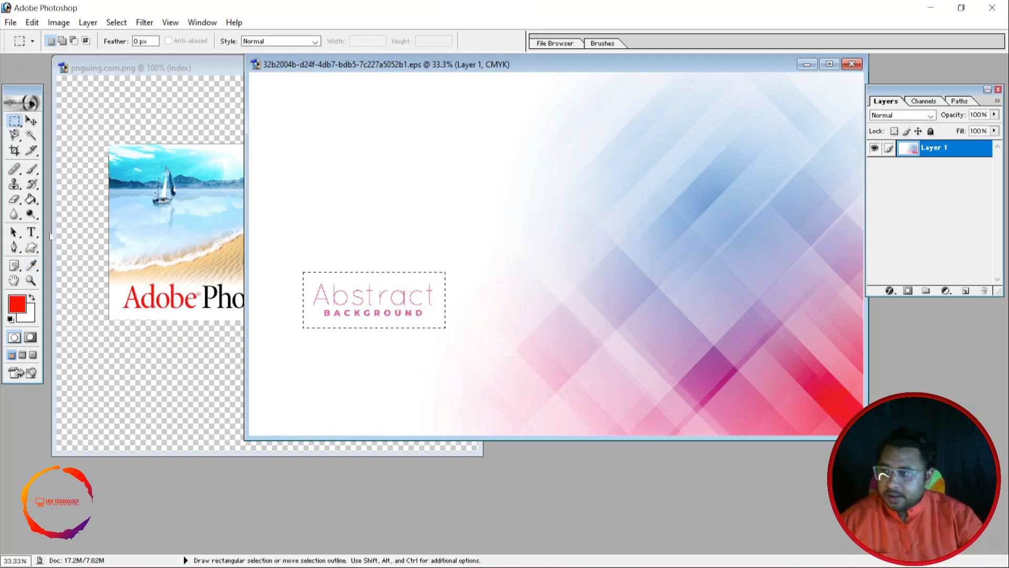
Step: Paint out the selected "Abstract BACKGROUND" text with a size 125 Clone Stamp sampled from the white area above it, and deselect
left_click(14, 185)
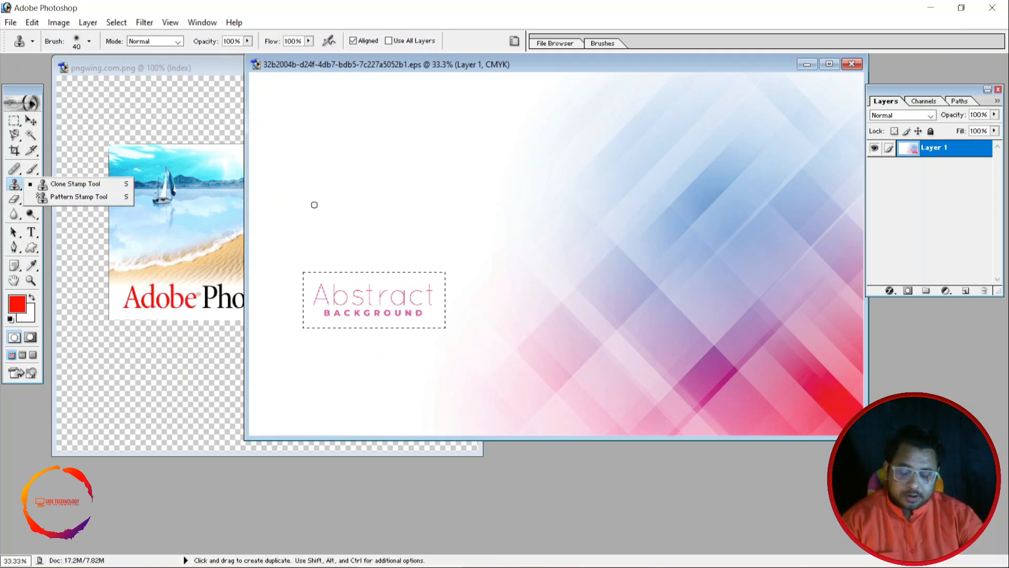
key("bracketright")
key("bracketright")
key("bracketright")
key("bracketright")
key("bracketright")
key("bracketright")
key("bracketright")
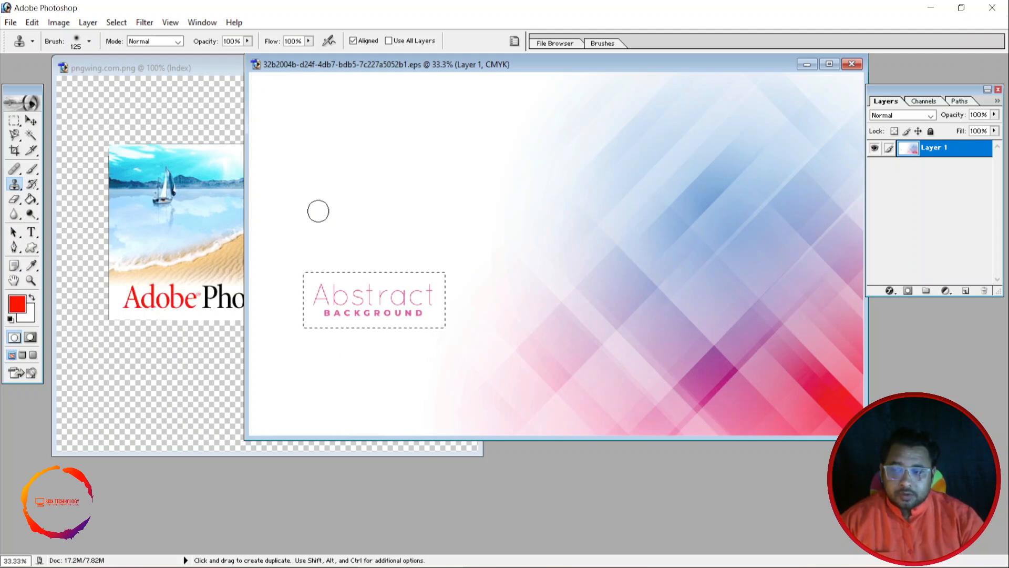
key("alt")
left_click(304, 253, "alt")
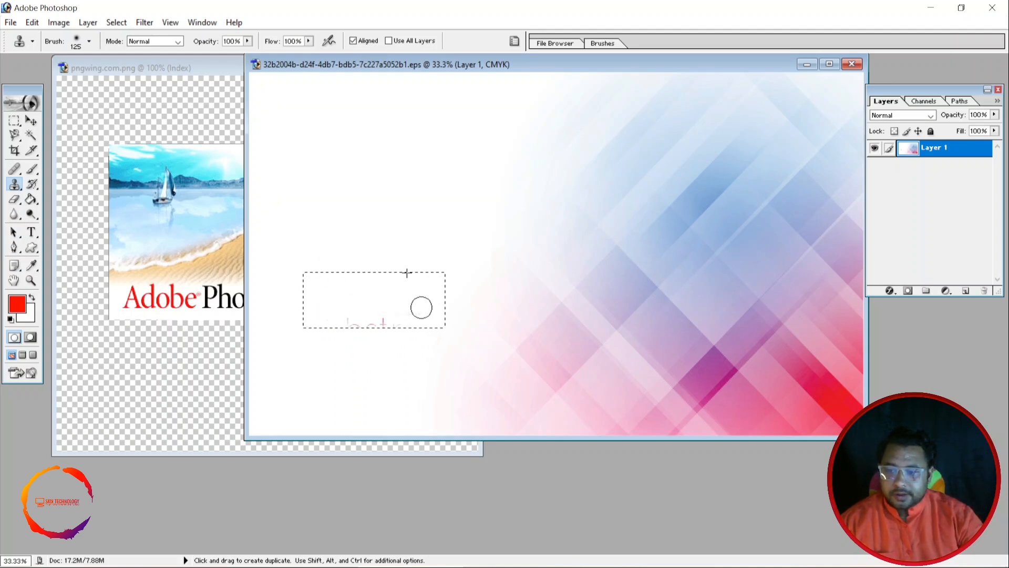
mouse_move(421, 308)
left_mouse_down()
mouse_move(428, 329)
mouse_move(410, 342)
mouse_move(428, 331)
mouse_move(357, 320)
mouse_move(389, 321)
left_mouse_up()
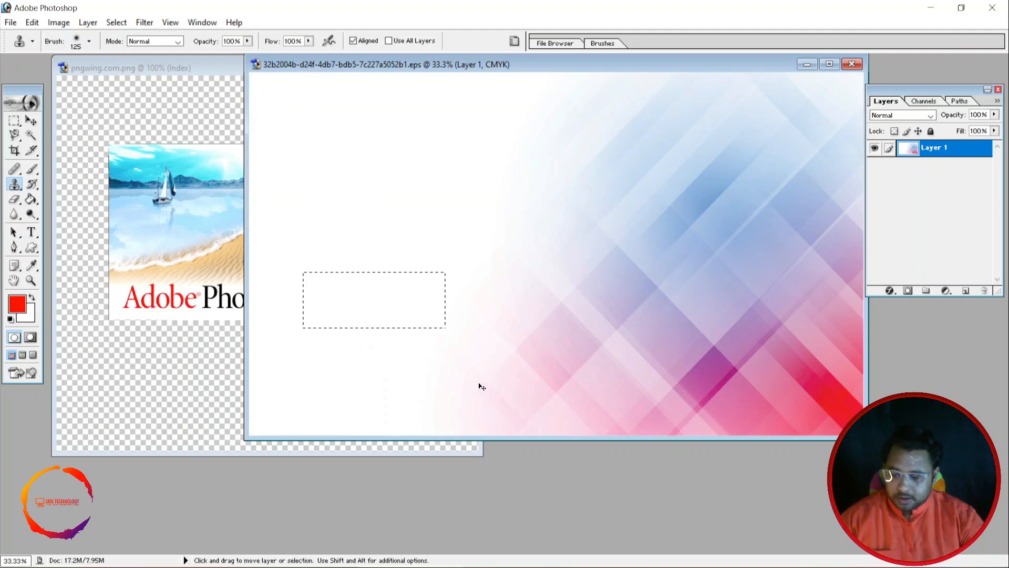
key("ctrl+d")
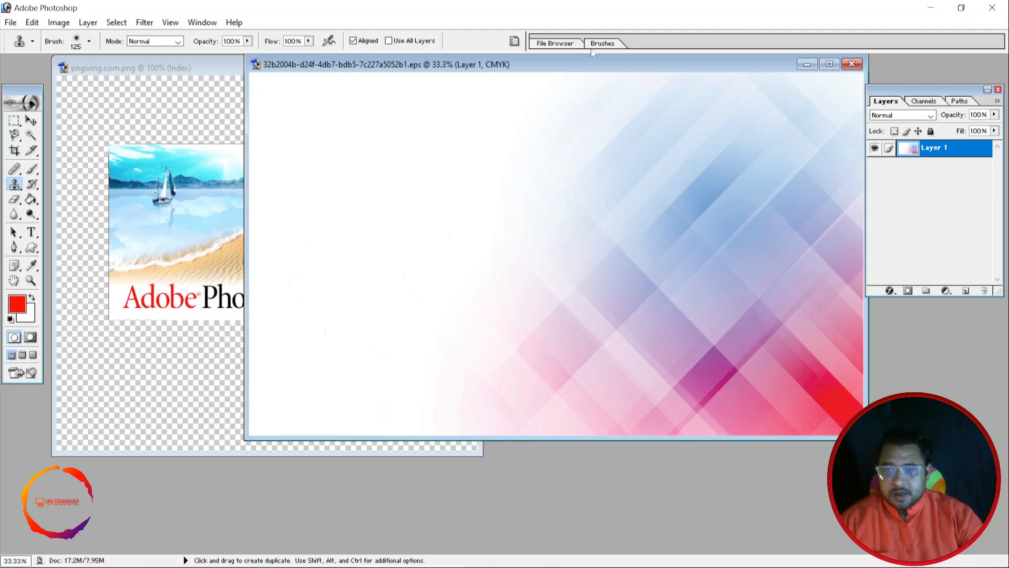
Step: Create a new RGB document with the 1920 x 1080 HDTV 1080i preset, a resolution of 300 pixels/inch and white contents
left_click_drag(591, 61, 476, 73)
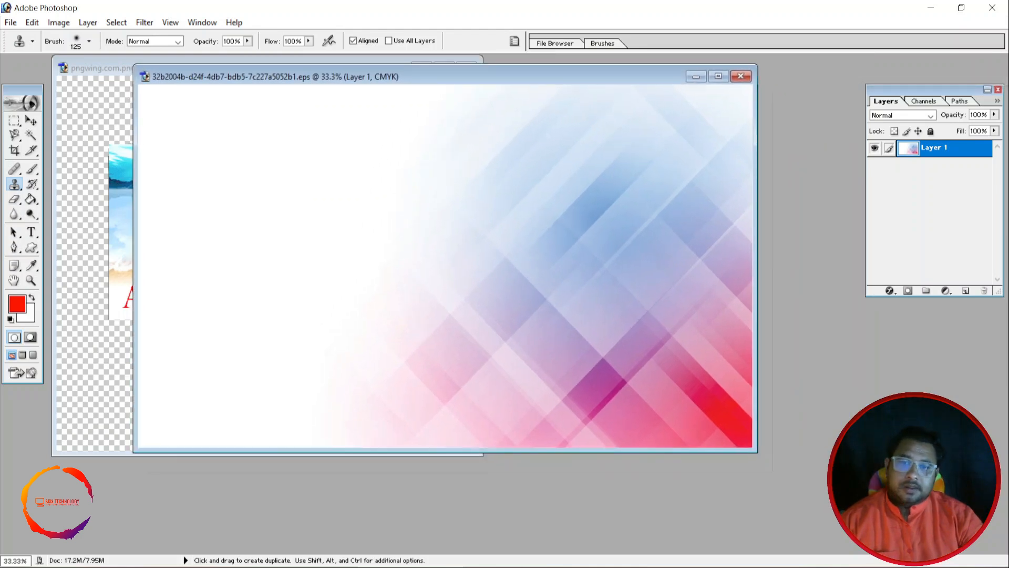
key("ctrl+n")
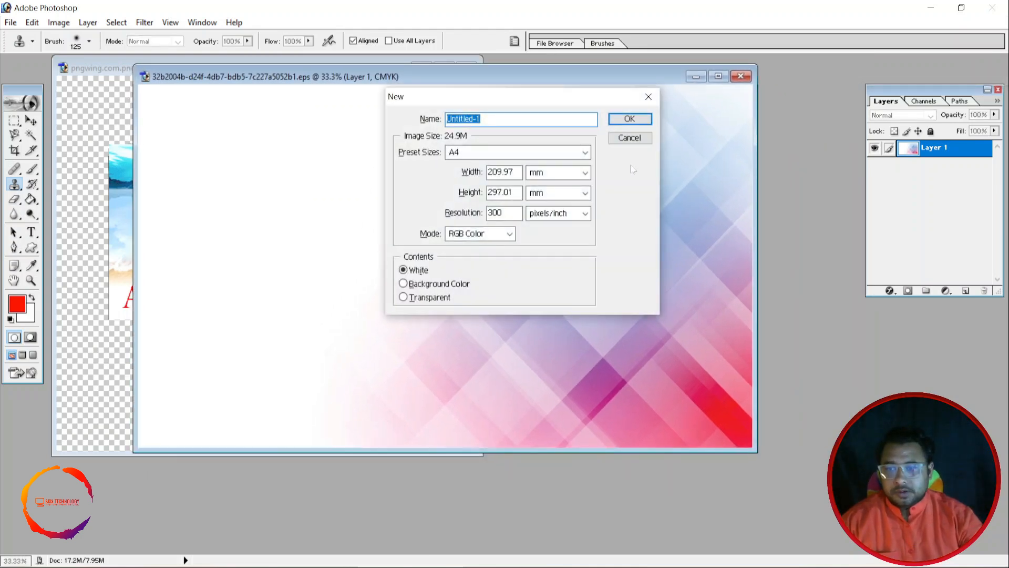
left_click(585, 153)
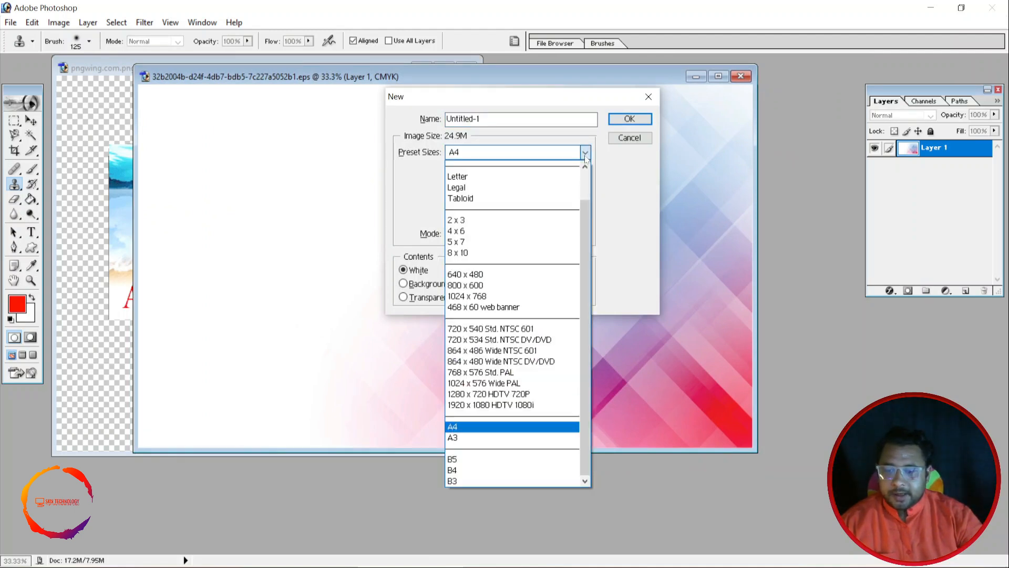
left_click(524, 405)
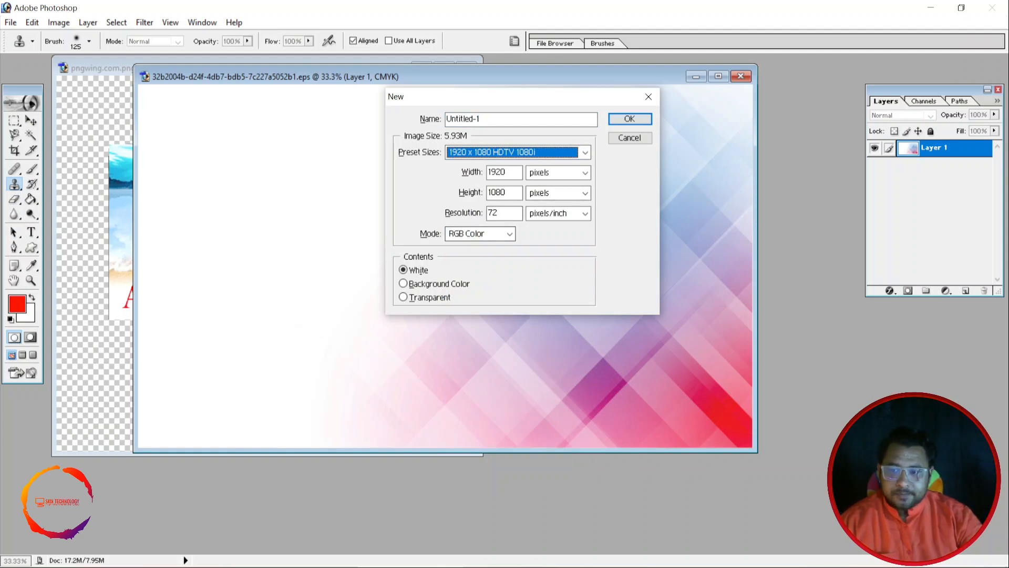
double_click(493, 213)
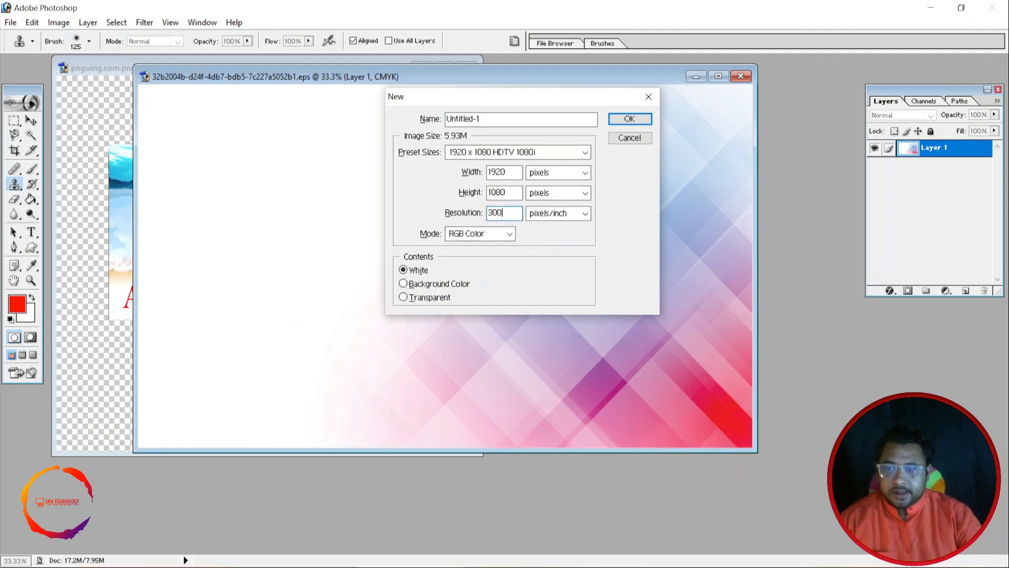
key("Return")
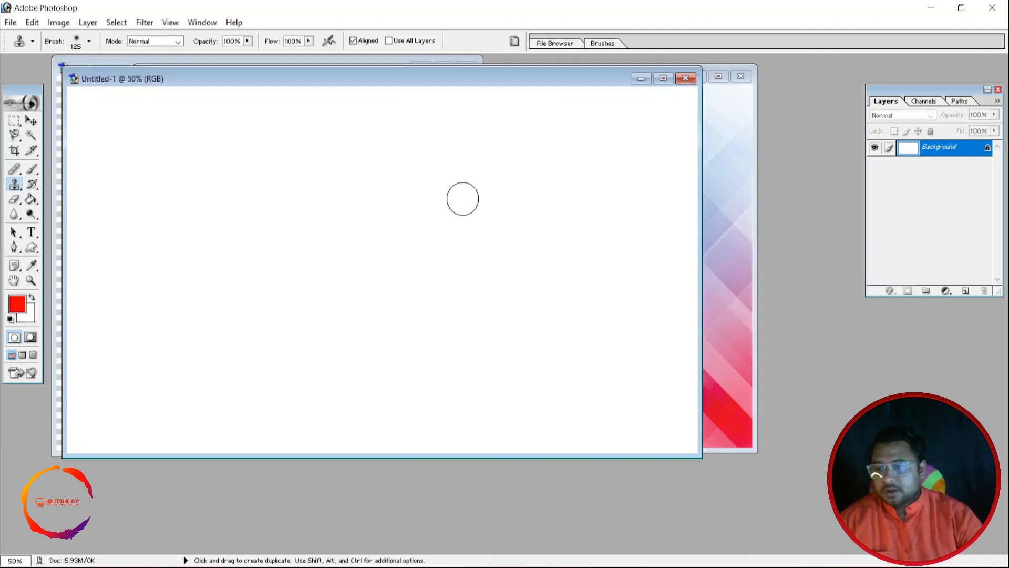
Step: Copy the abstract background layer into the new document with the Move tool, minimize the EPS window and maximize the new document
left_click_drag(425, 84, 642, 130)
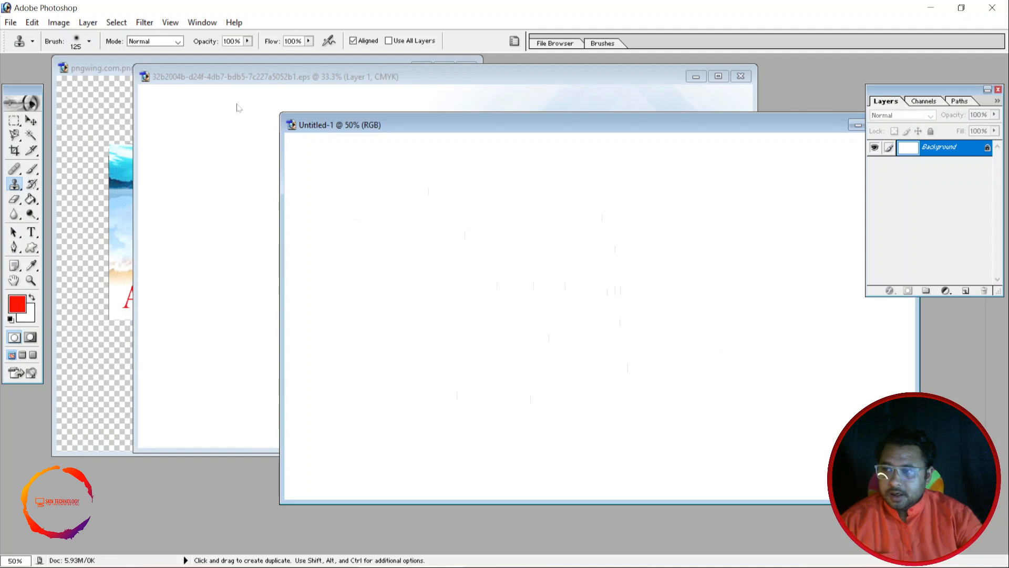
left_click(245, 74)
key("v")
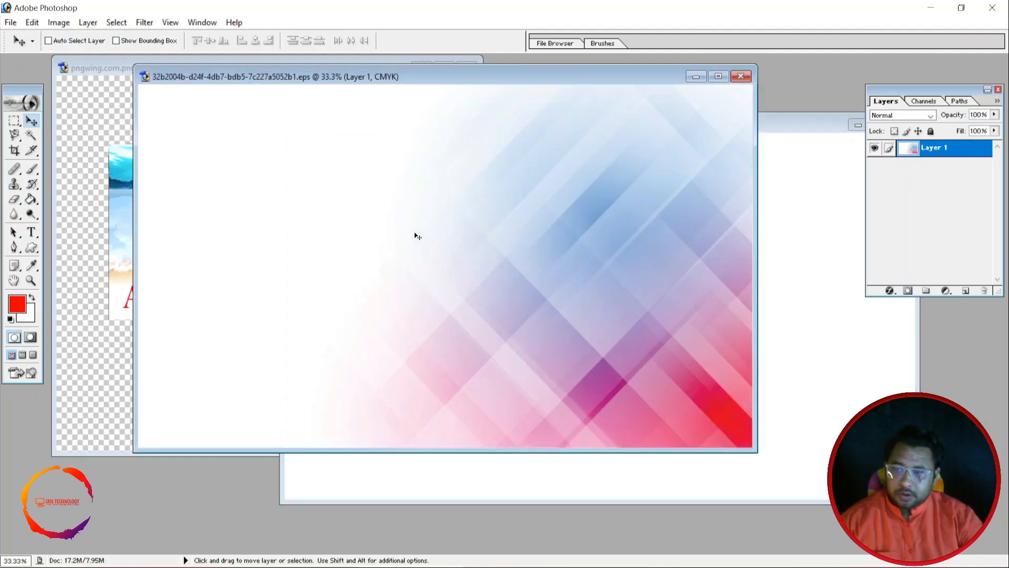
left_click_drag(414, 234, 793, 322)
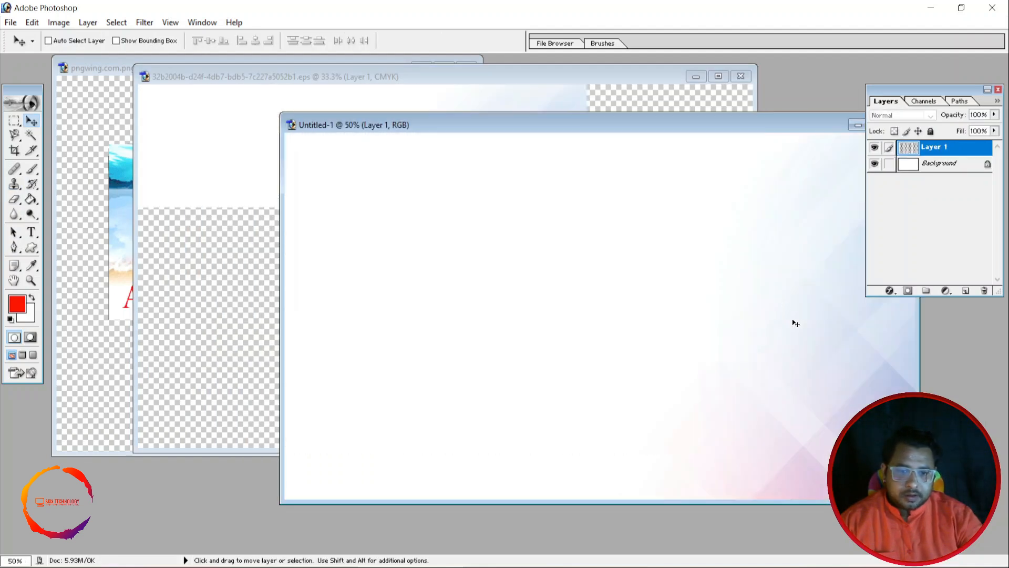
left_click(694, 77)
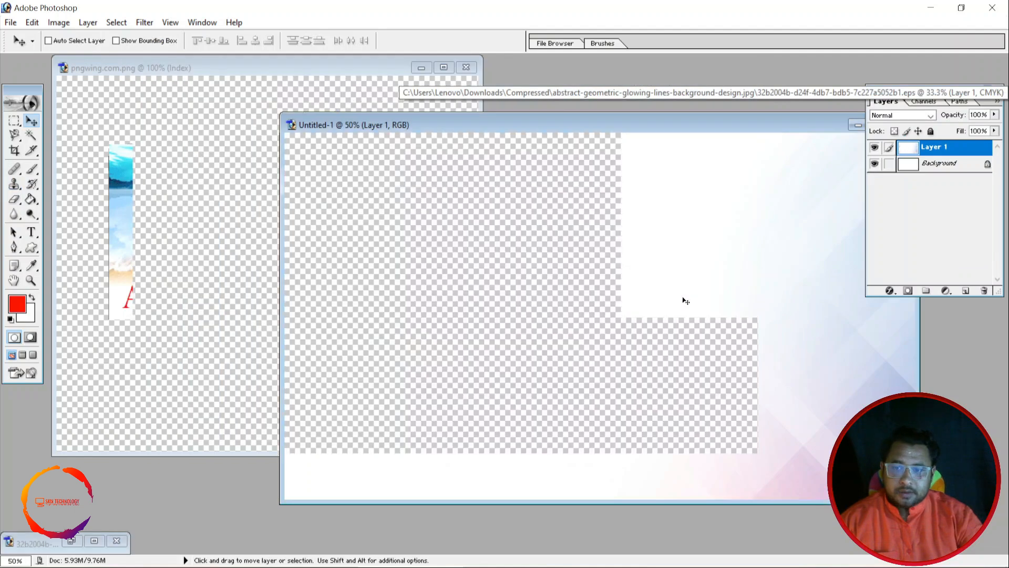
left_click_drag(727, 121, 598, 113)
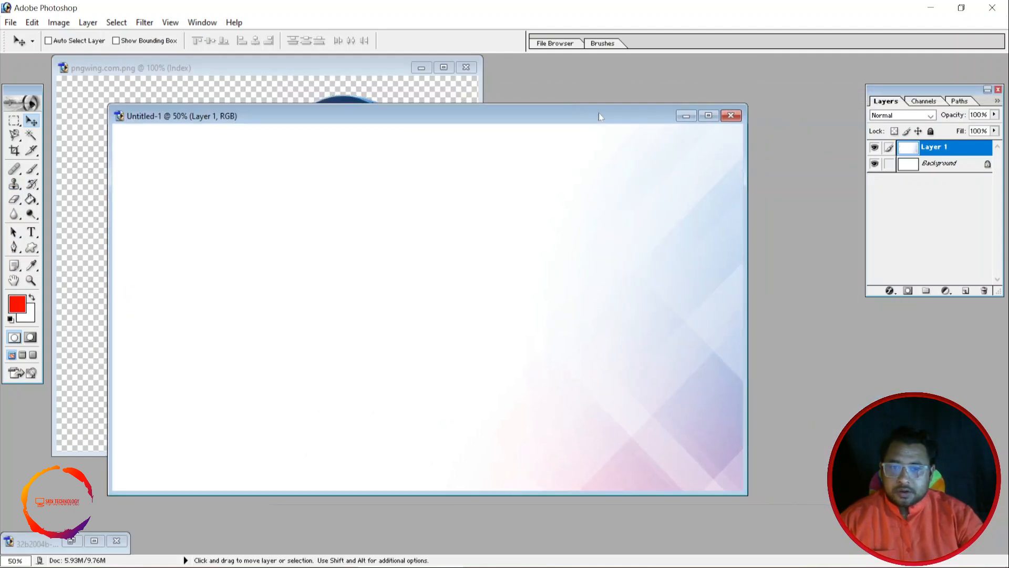
left_click(709, 116)
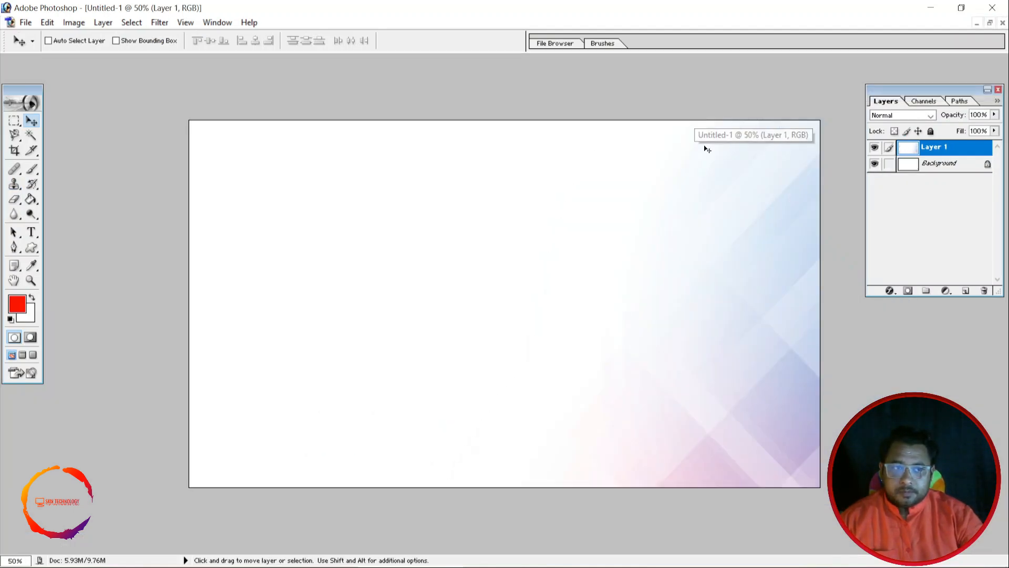
Step: Free Transform the abstract background layer to about 100.2% scale and move it to about X 1078.5, Y 605 px, covering the canvas
left_click(532, 285, "alt")
left_click(532, 286, "alt")
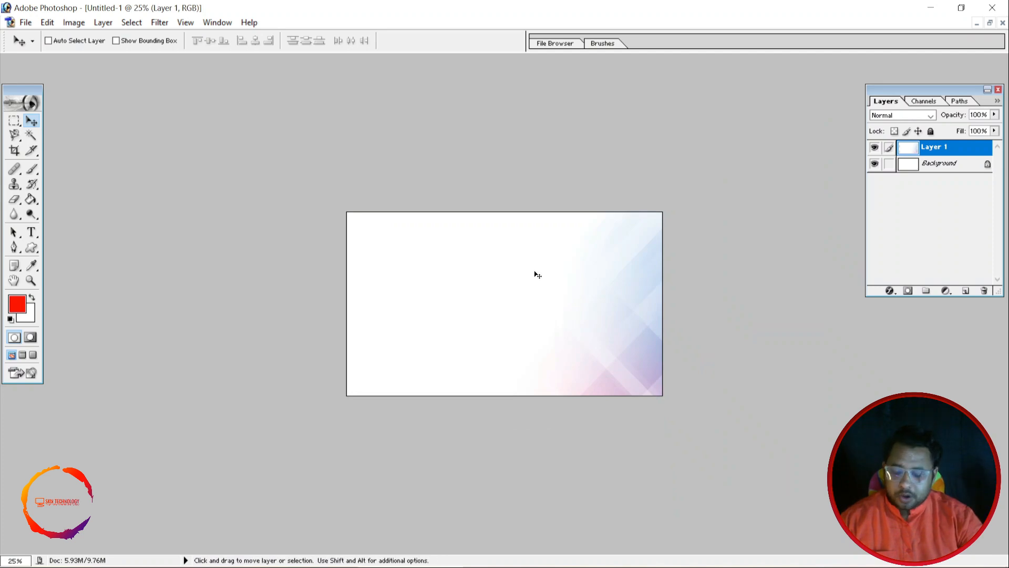
key("ctrl+t")
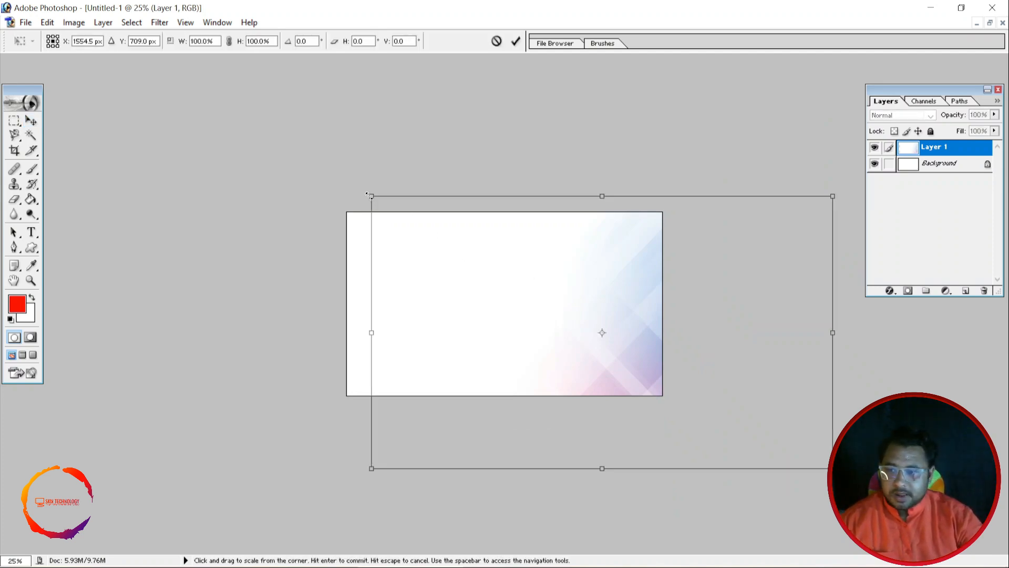
mouse_move(372, 196)
left_mouse_down()
mouse_move(435, 234)
mouse_move(371, 196)
left_mouse_up()
left_click_drag(503, 312, 457, 321)
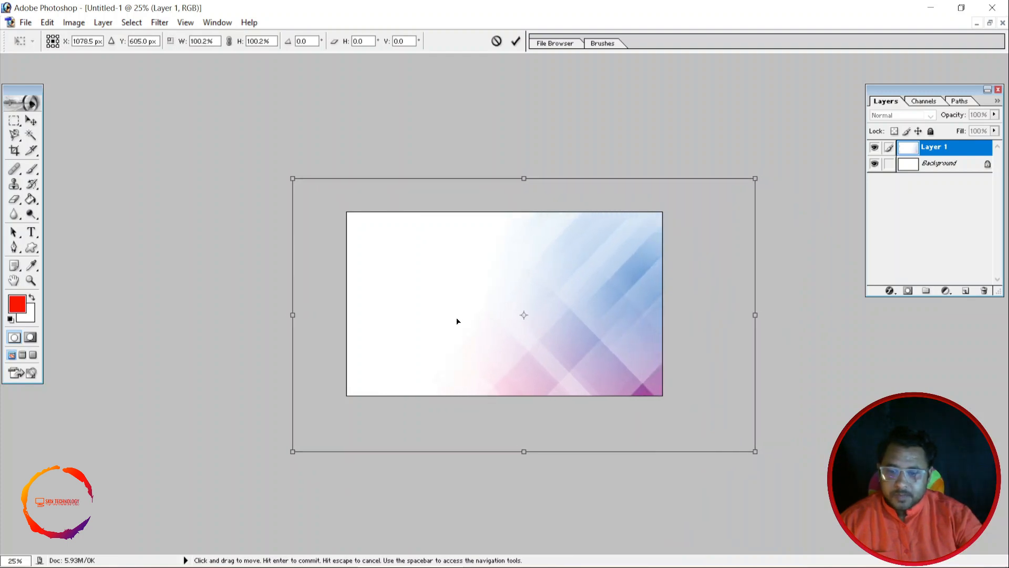
left_click(516, 41)
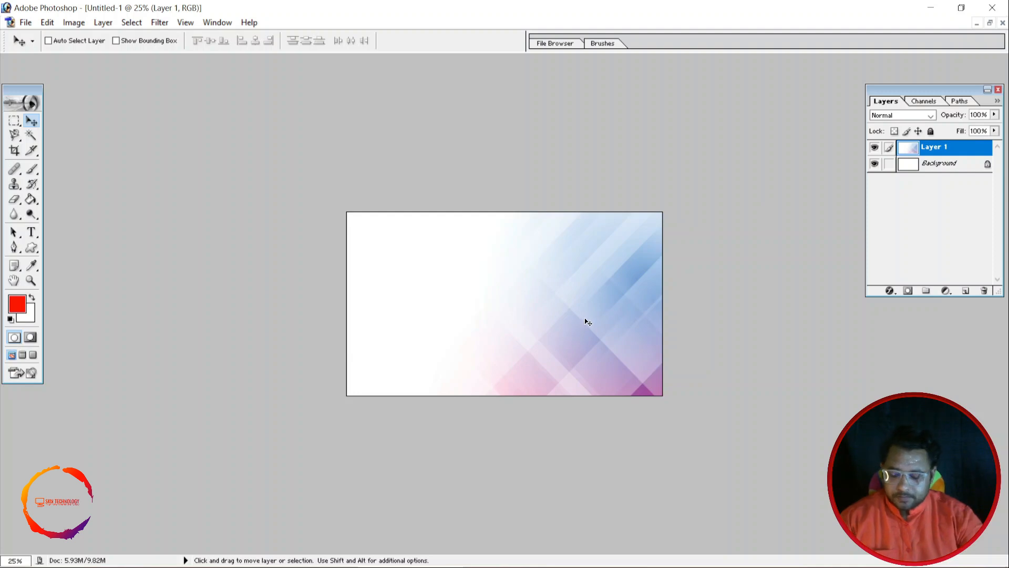
Step: Scale the abstract background layer down to about 69.7% with Free Transform, moving it toward the canvas corner
key("ctrl+t")
left_click_drag(756, 179, 701, 200)
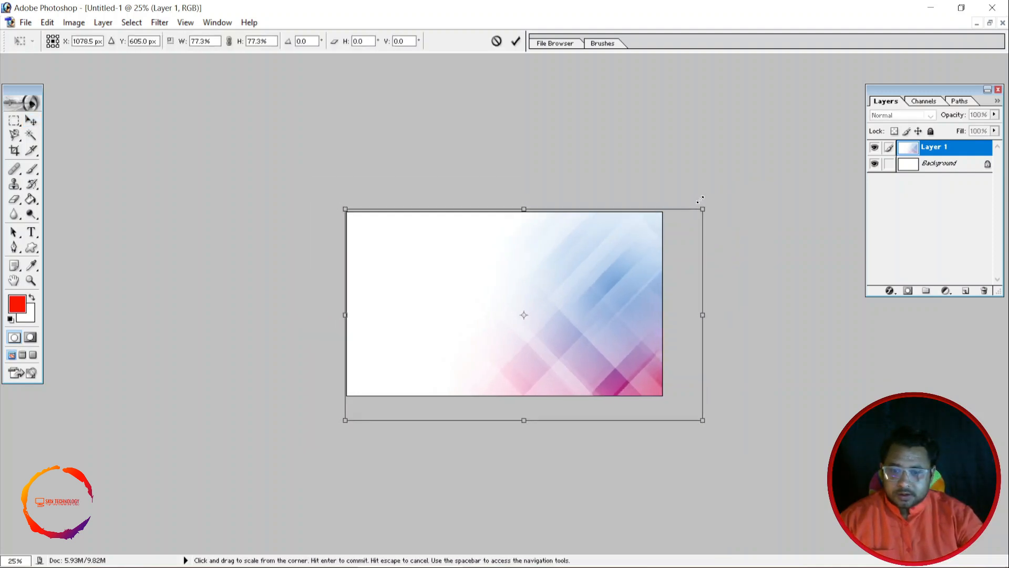
left_click_drag(631, 357, 616, 349)
left_click_drag(688, 199, 670, 211)
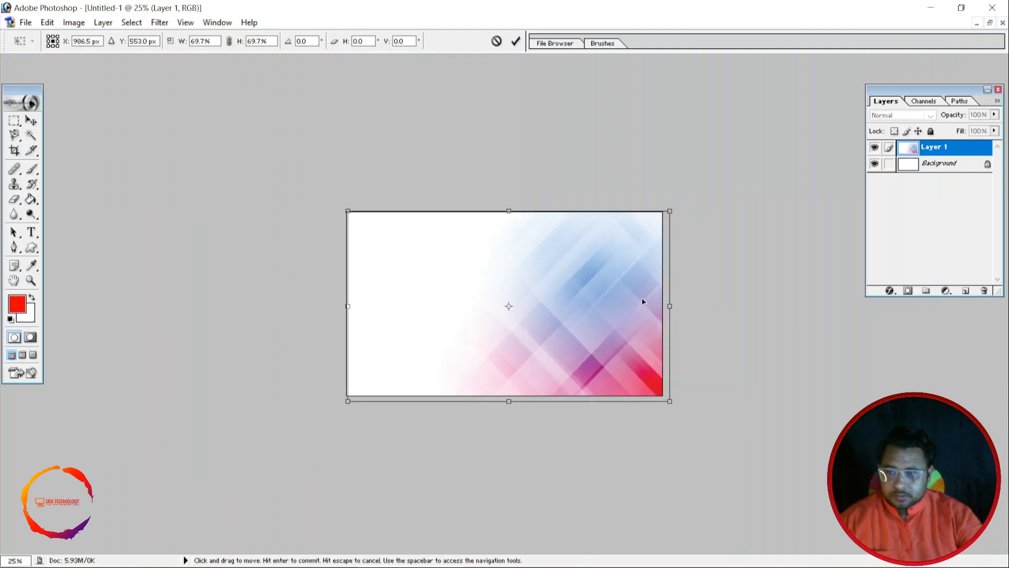
Step: Nudge the scaled background layer to about X 959.1, Y 540.7 px so it covers the whole canvas, and apply the transform
left_click_drag(643, 302, 639, 300)
key("Up")
key("Up")
key("Up")
key("Up")
key("Up")
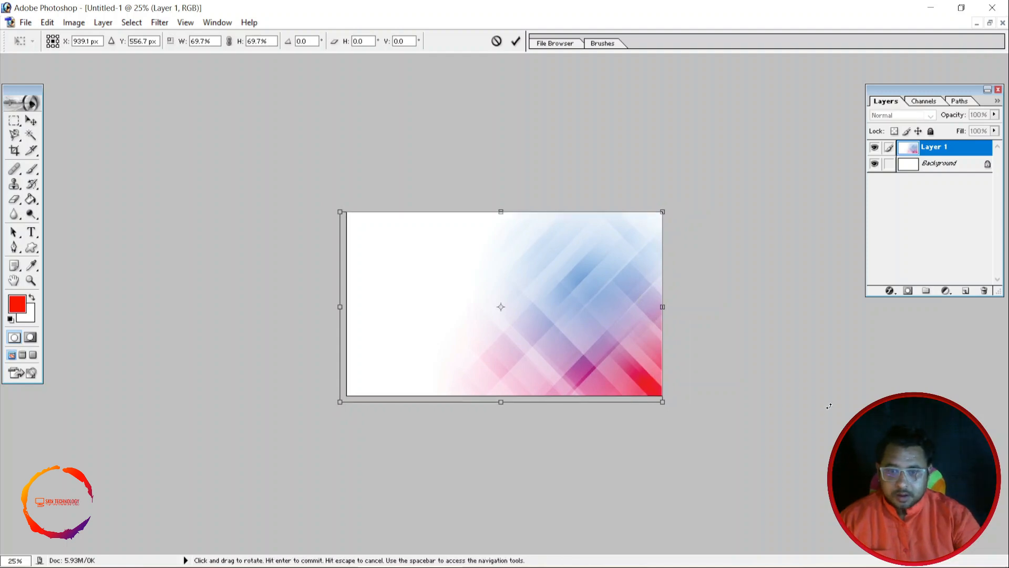
key("Right")
key("Right")
key("Right")
key("Right")
key("Right")
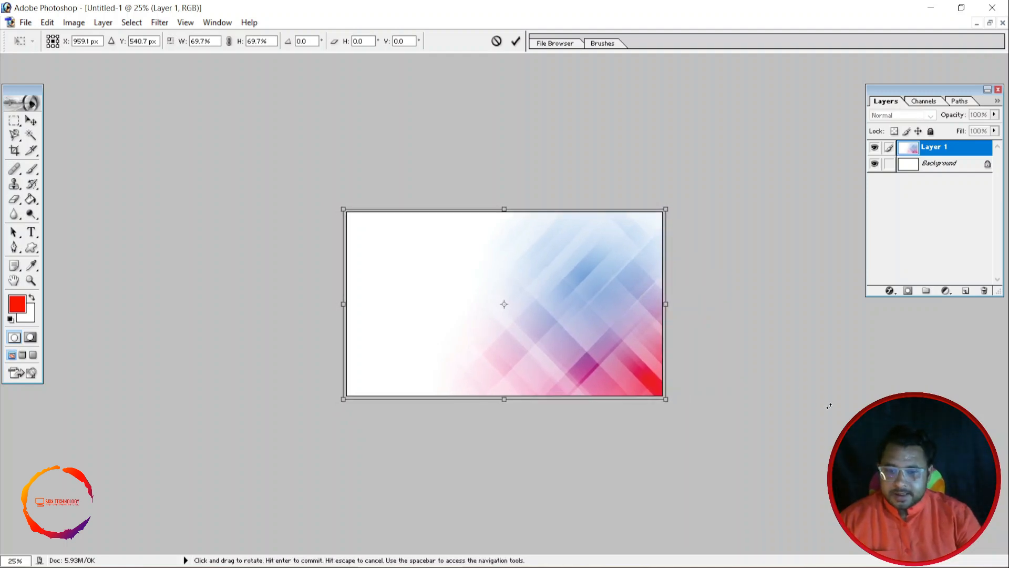
key("Return")
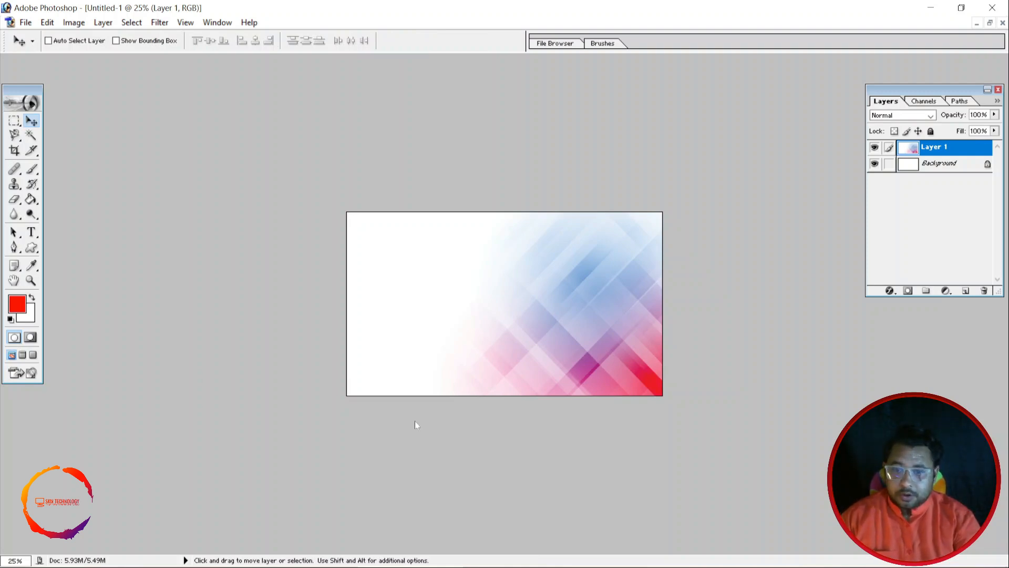
Step: Fit the new document to the screen, restore its window, move it aside and bring the pngwing.com.png logo image forward
key("ctrl+o")
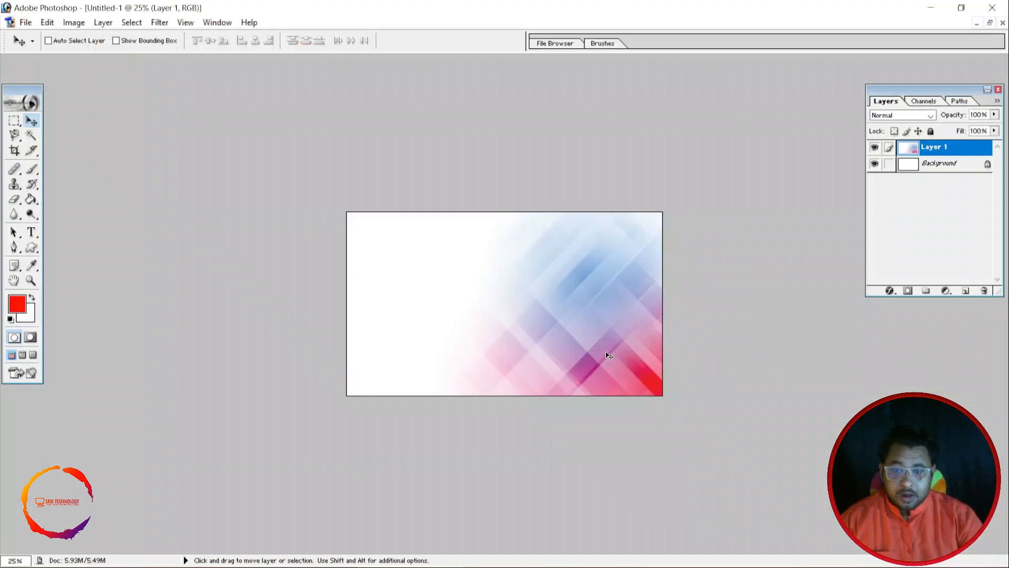
key("ctrl+0")
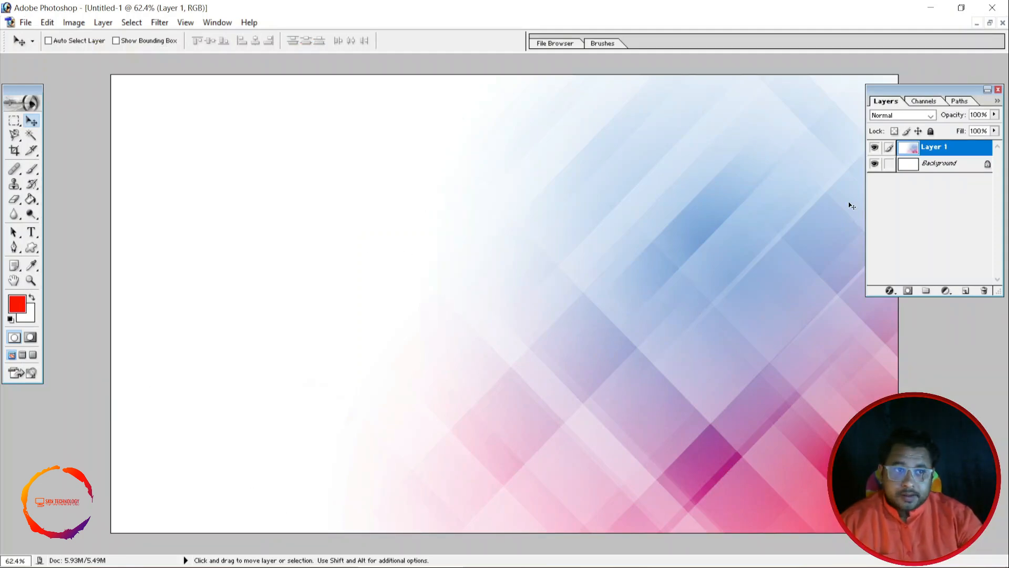
left_click(990, 23)
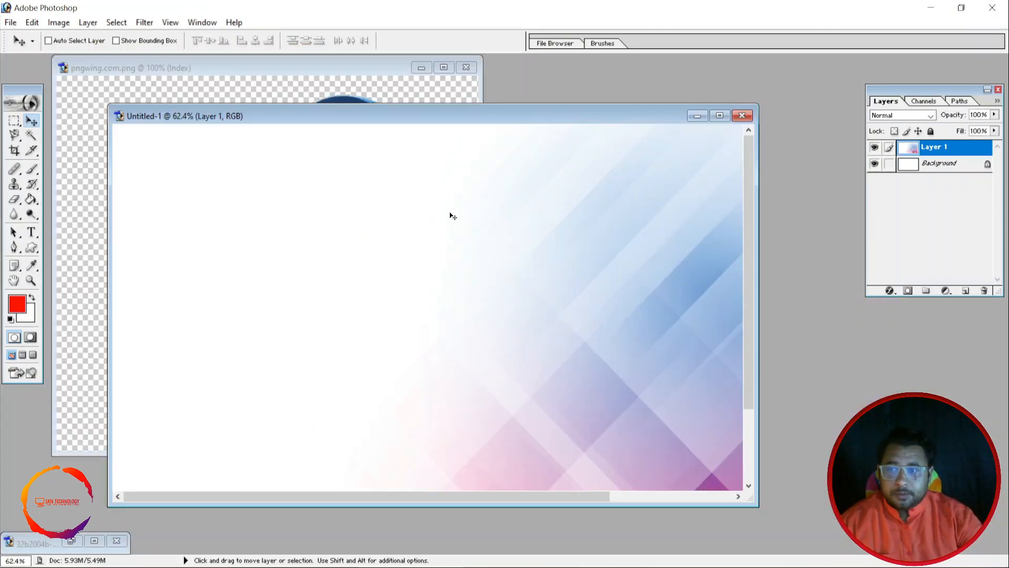
left_click_drag(339, 126, 501, 150)
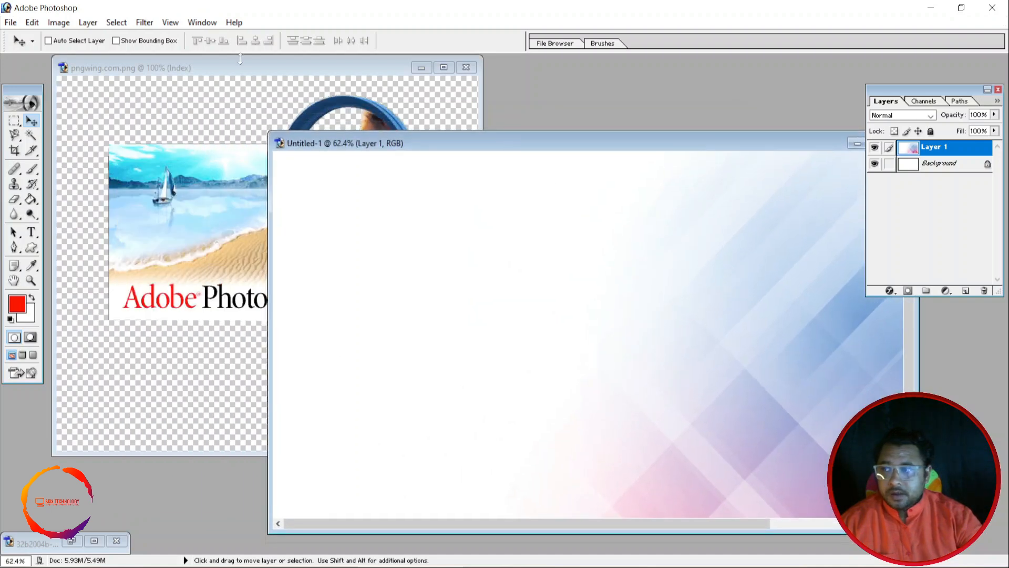
left_click(238, 68)
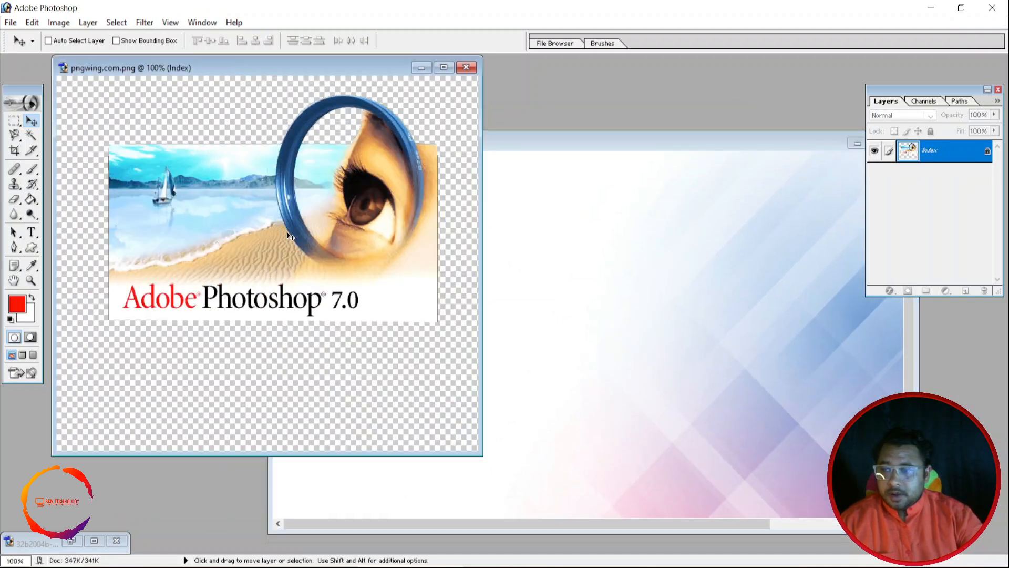
Step: Try to copy the Photoshop 7.0 logo from pngwing.com.png into the new document with the Move tool
left_click_drag(257, 229, 673, 313)
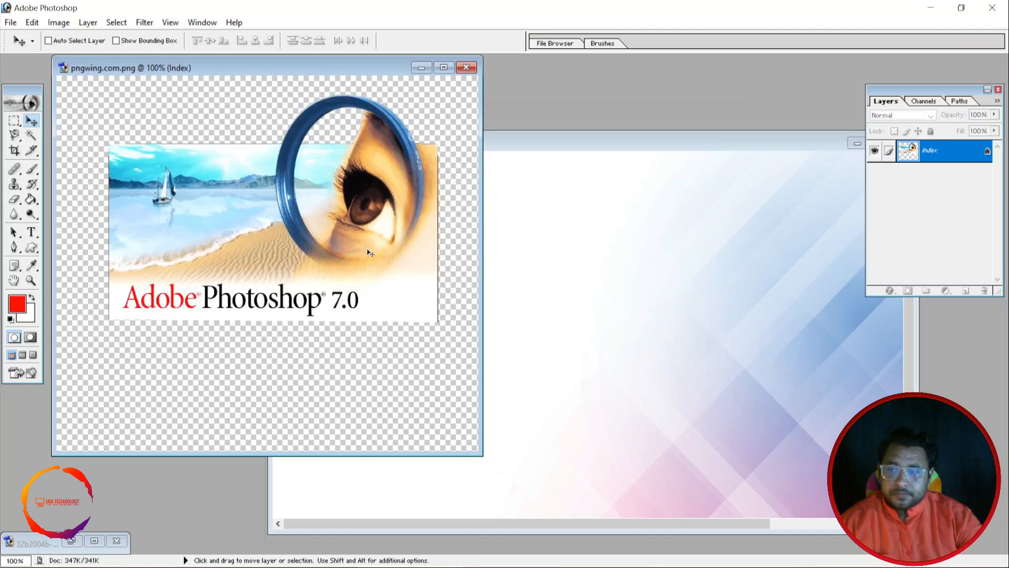
left_click_drag(342, 218, 562, 276)
left_click_drag(304, 215, 755, 339)
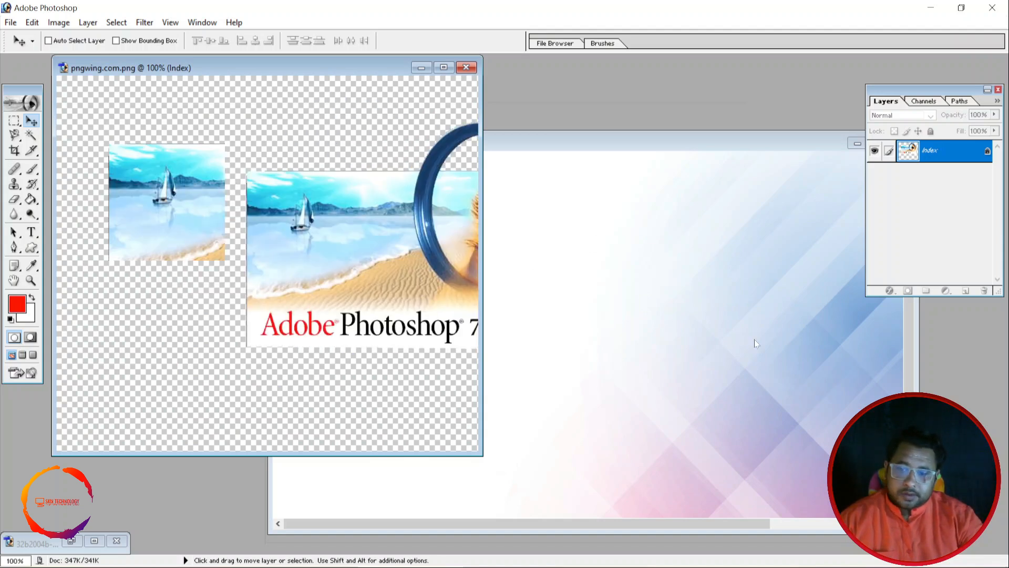
Step: Copy the entire logo image, paste it into the new document and move it to the canvas's upper right area
key("ctrl+a")
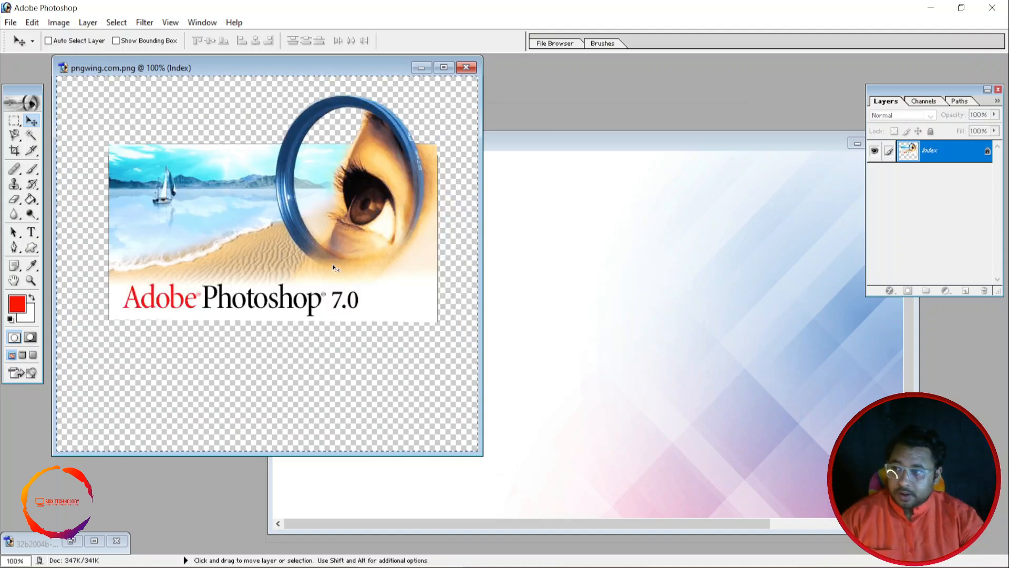
left_click(545, 303)
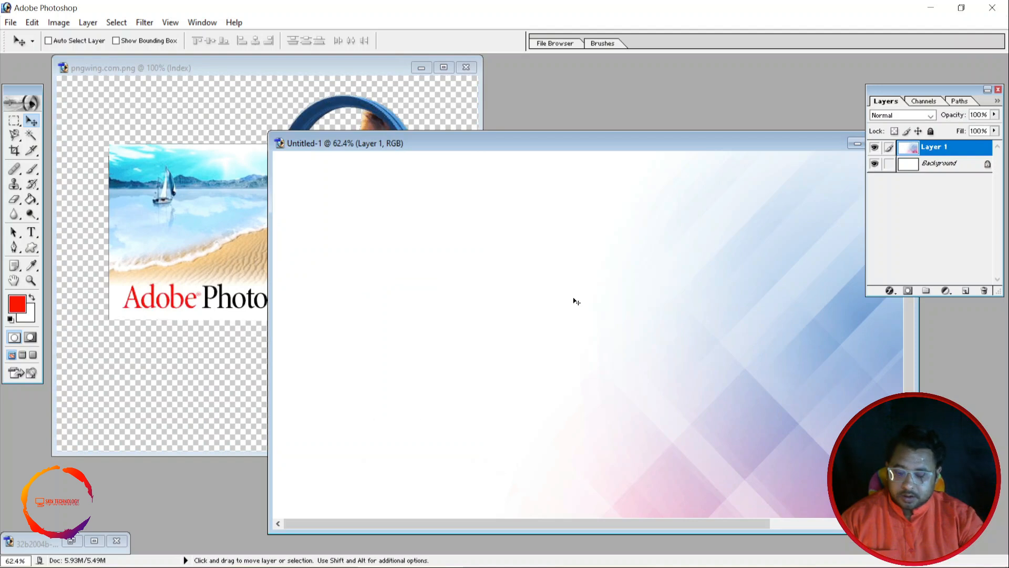
key("ctrl+v")
left_click_drag(639, 330, 692, 286)
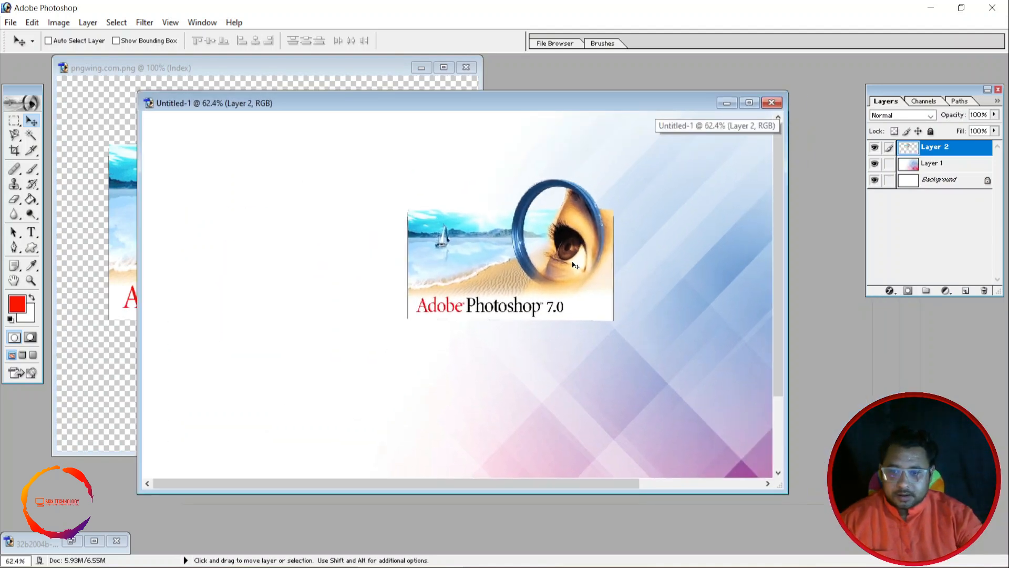
left_click_drag(560, 277, 710, 212)
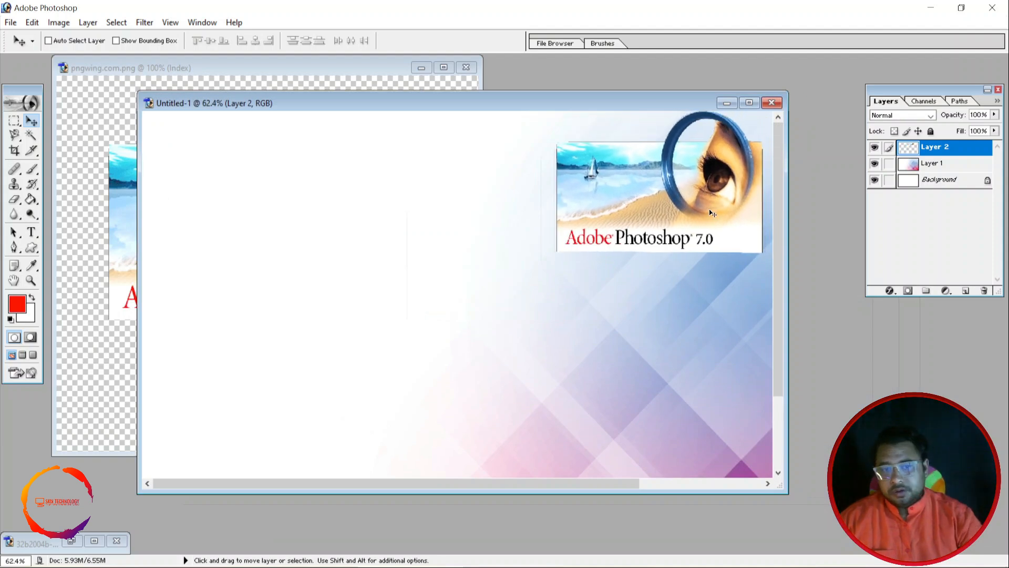
Step: Close the pngwing.com.png image and reposition the Untitled-1 window in the workspace
left_click(457, 76)
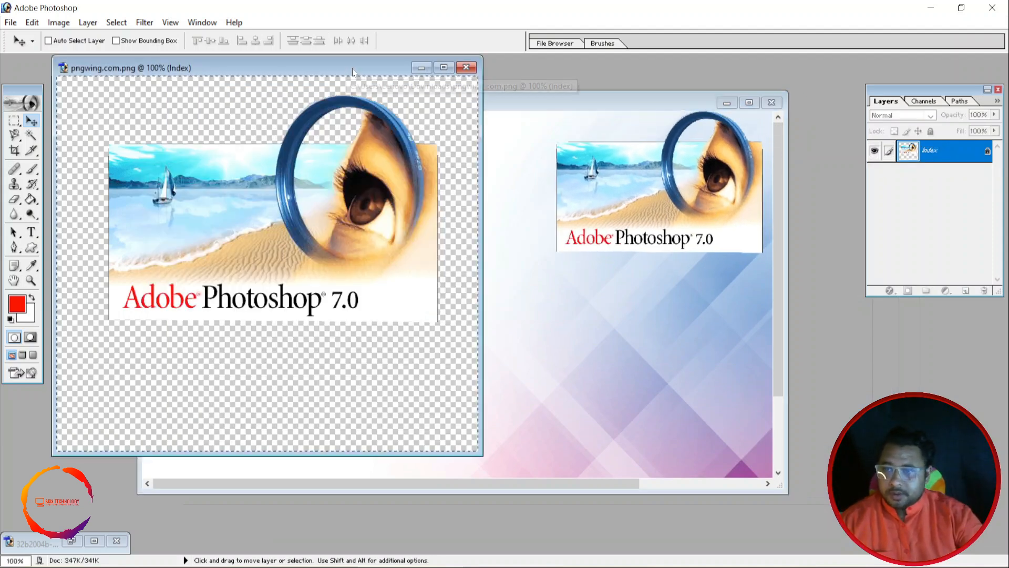
left_click(465, 67)
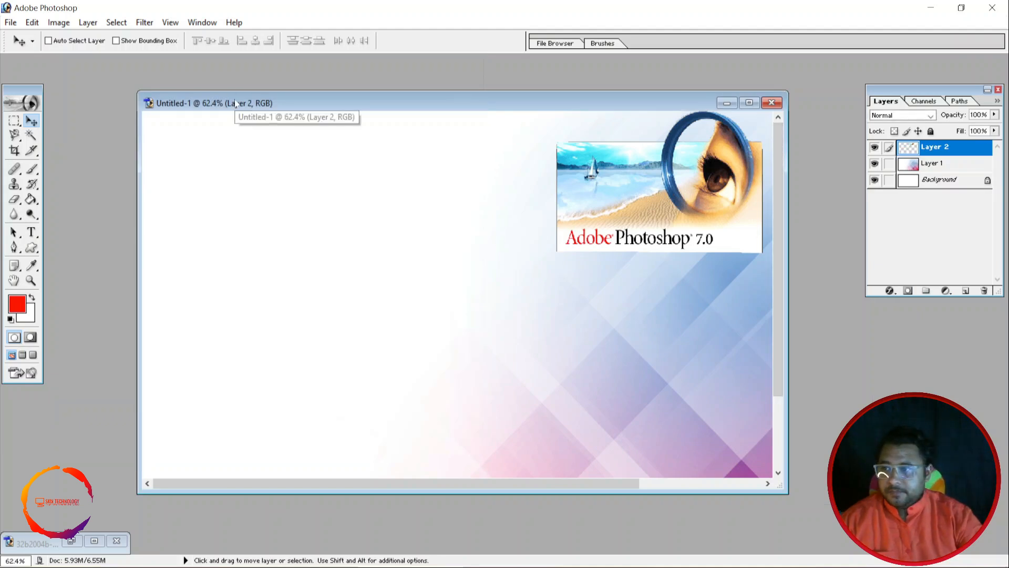
left_click_drag(225, 103, 246, 91)
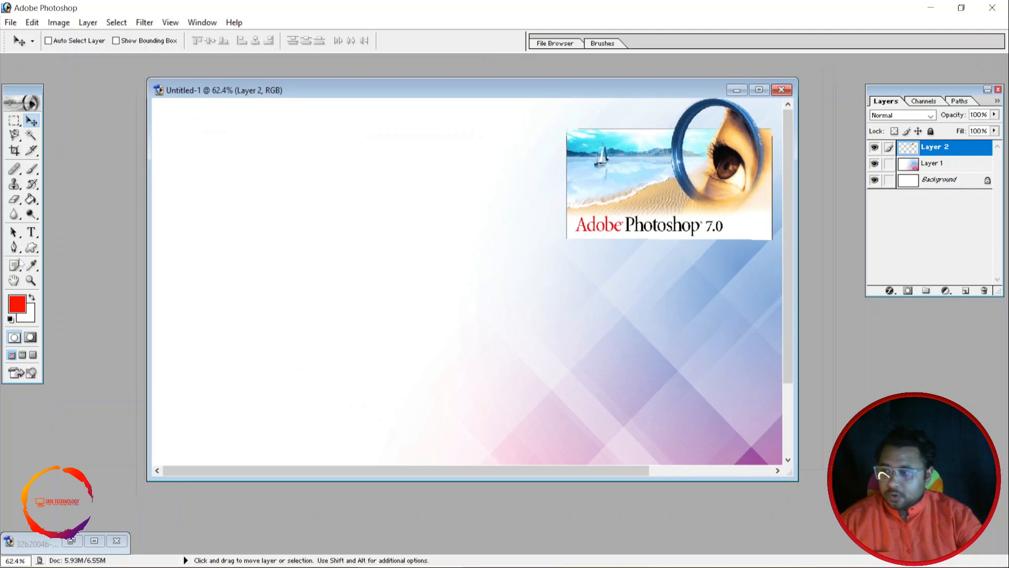
Step: Create a paragraph text box in the canvas's upper left area with the red 12 pt Courier text "GRAPHIC DESIGN"
left_click(31, 232)
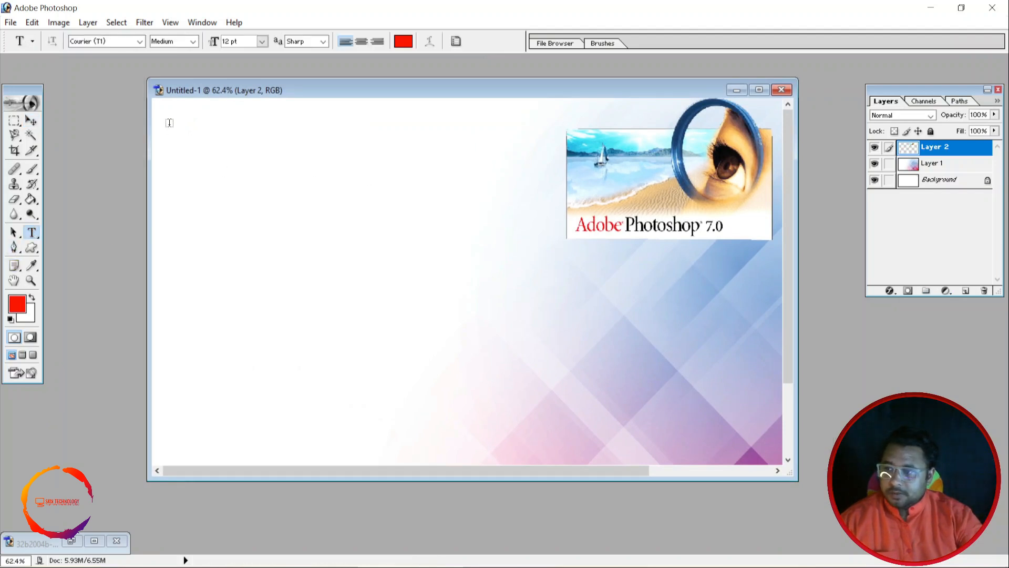
left_click_drag(321, 157, 321, 159)
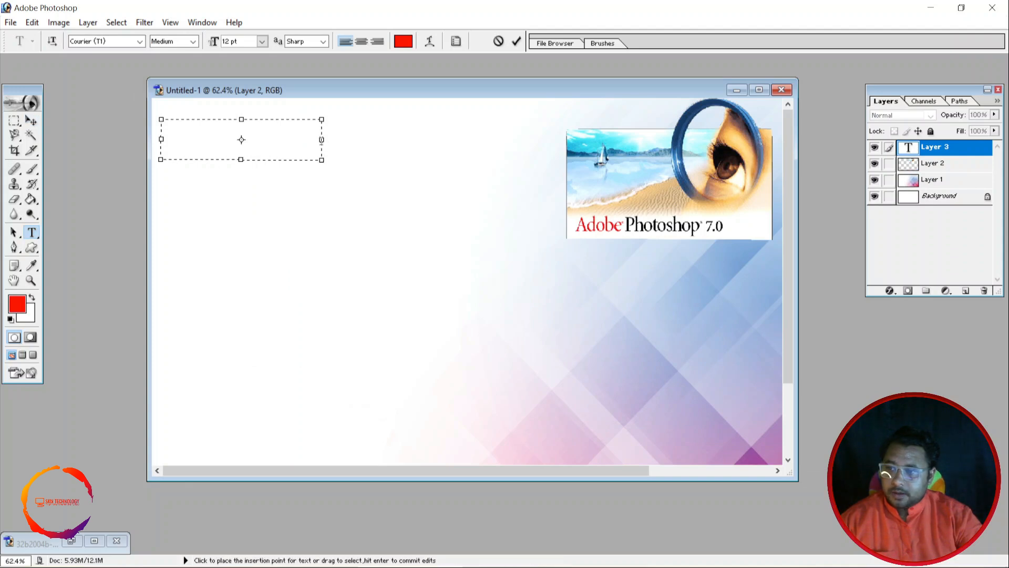
left_click_drag(322, 139, 461, 139)
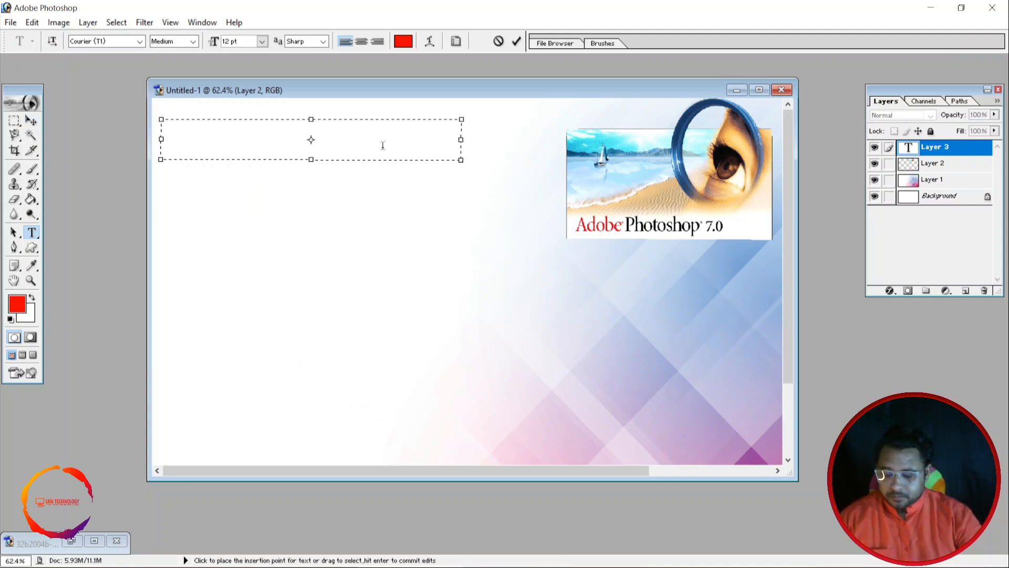
type("GRA")
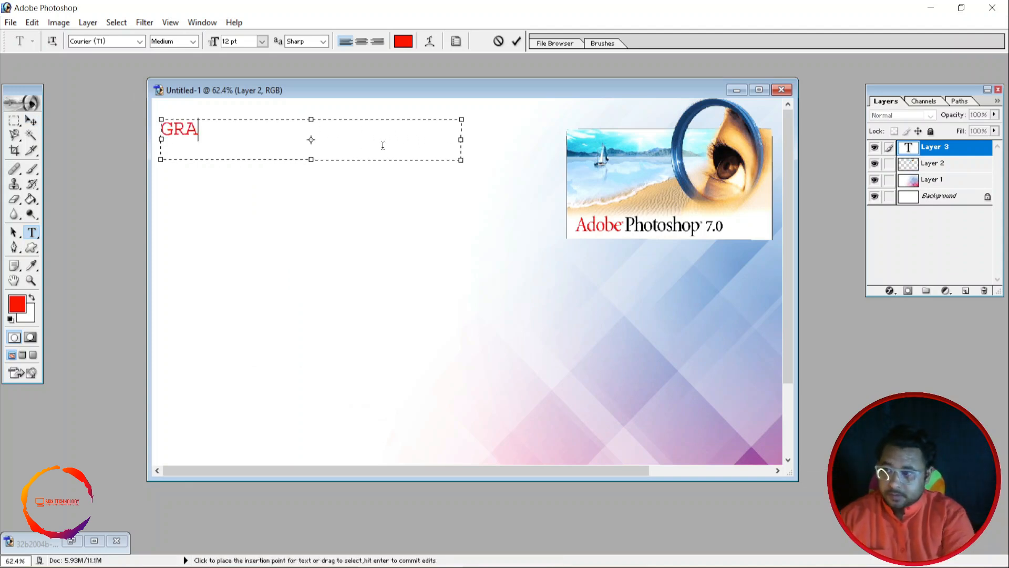
type("PHI")
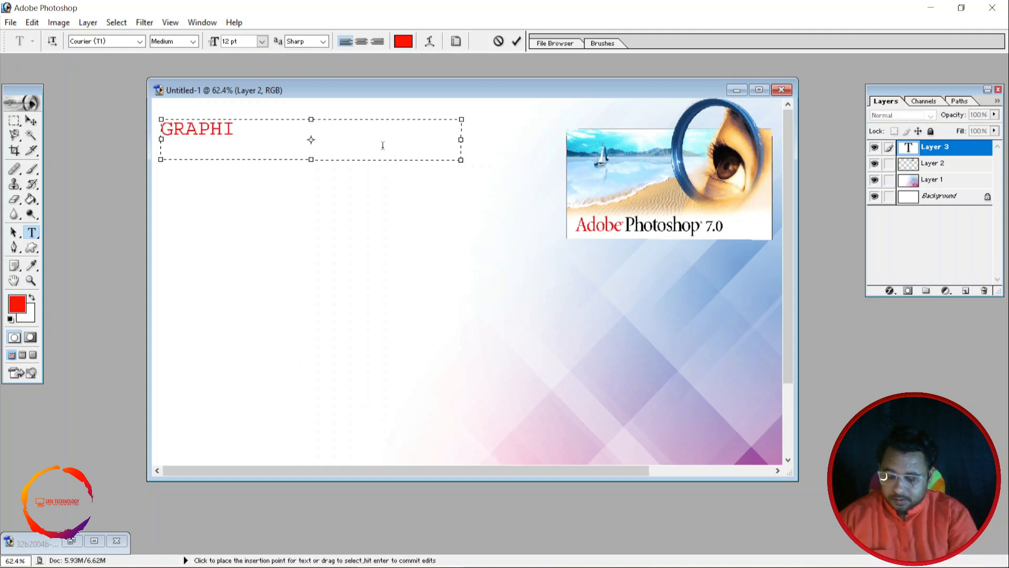
type("C DES")
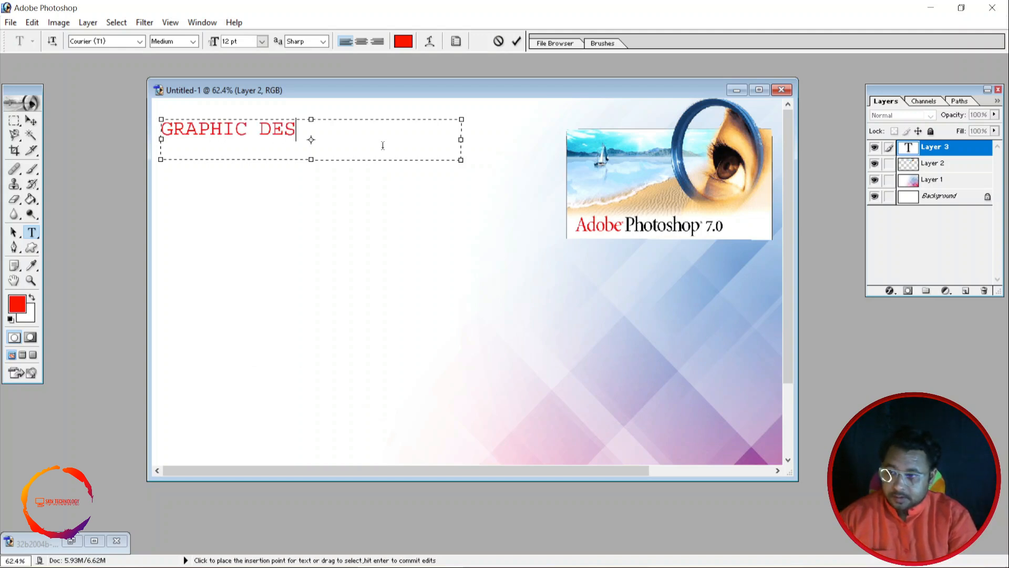
type("IGN")
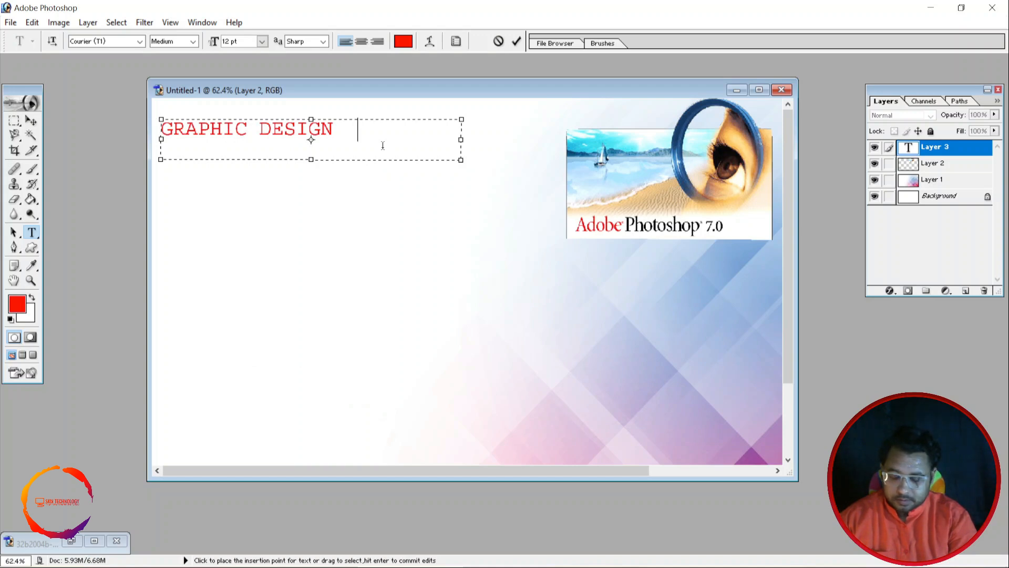
key("BackSpace")
key("BackSpace")
key("BackSpace")
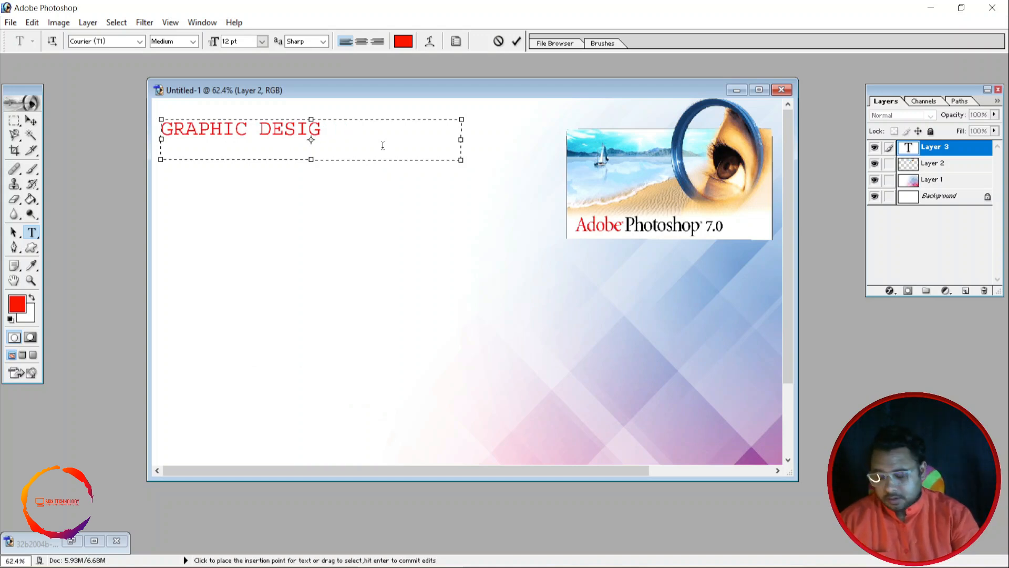
type("N")
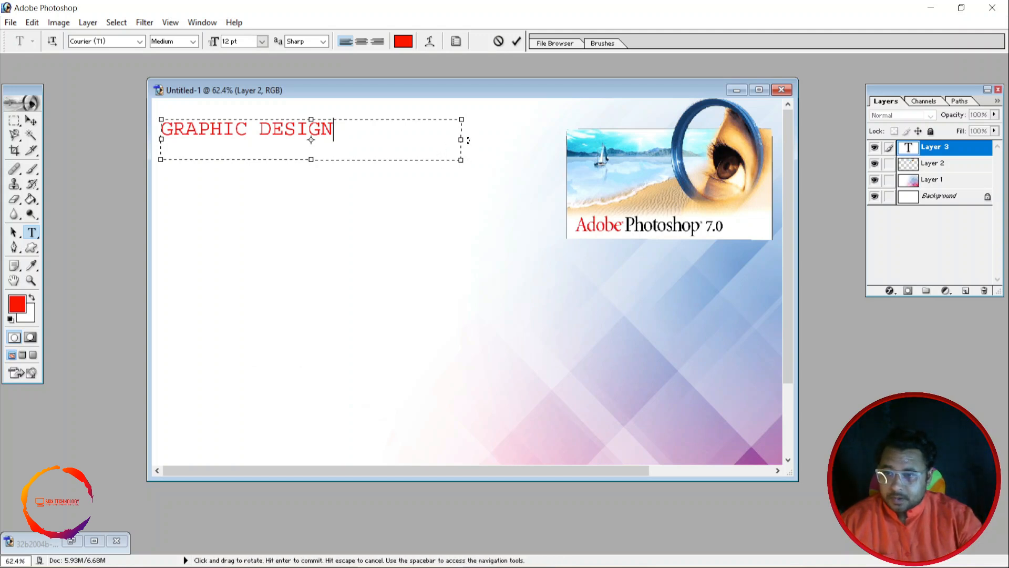
Step: Set the entire "GRAPHIC DESIGN" text to 21 pt and resize its text box so both words fit on one line
left_click_drag(461, 139, 338, 134)
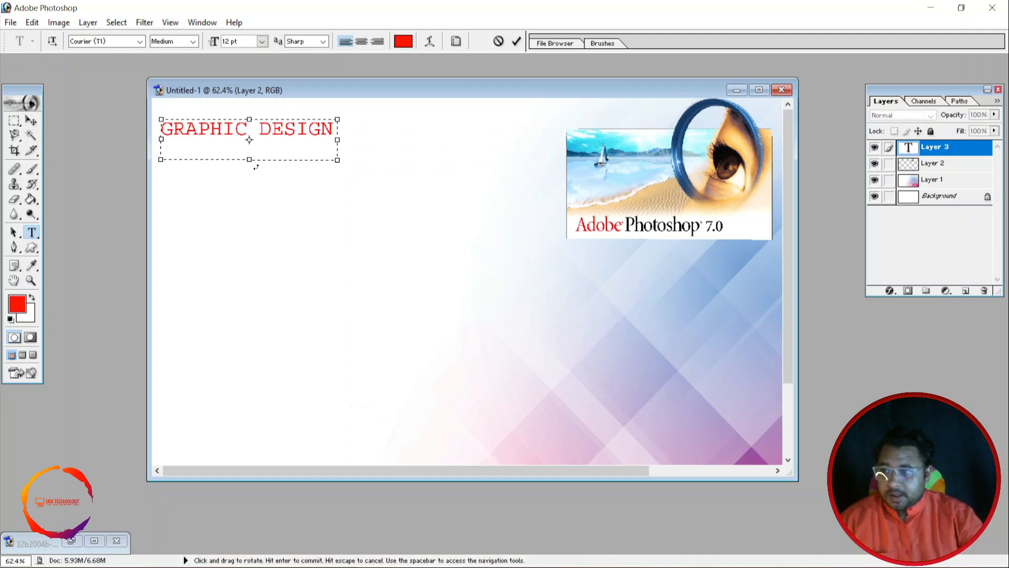
left_click_drag(249, 160, 259, 142)
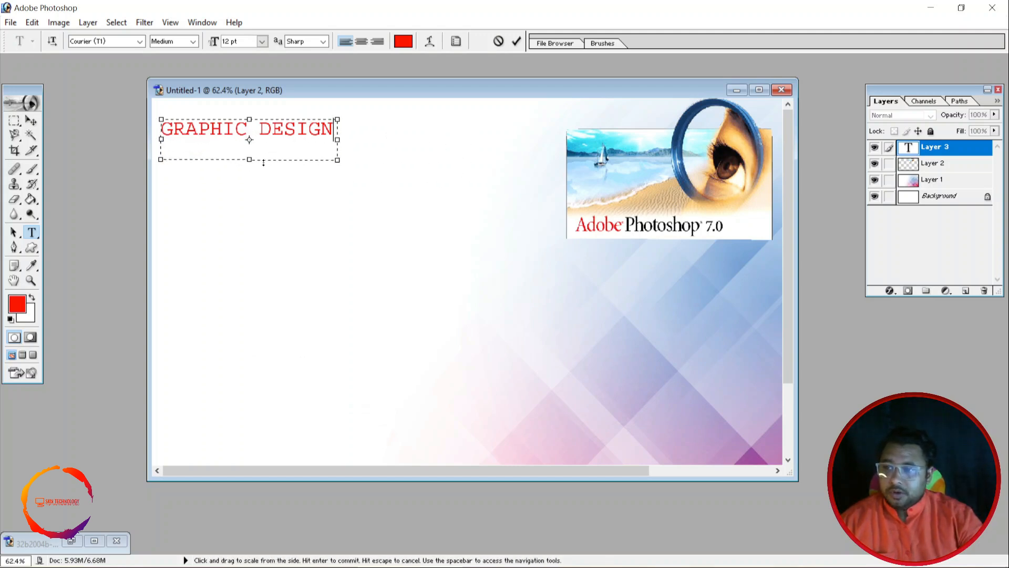
left_click_drag(339, 142, 426, 169)
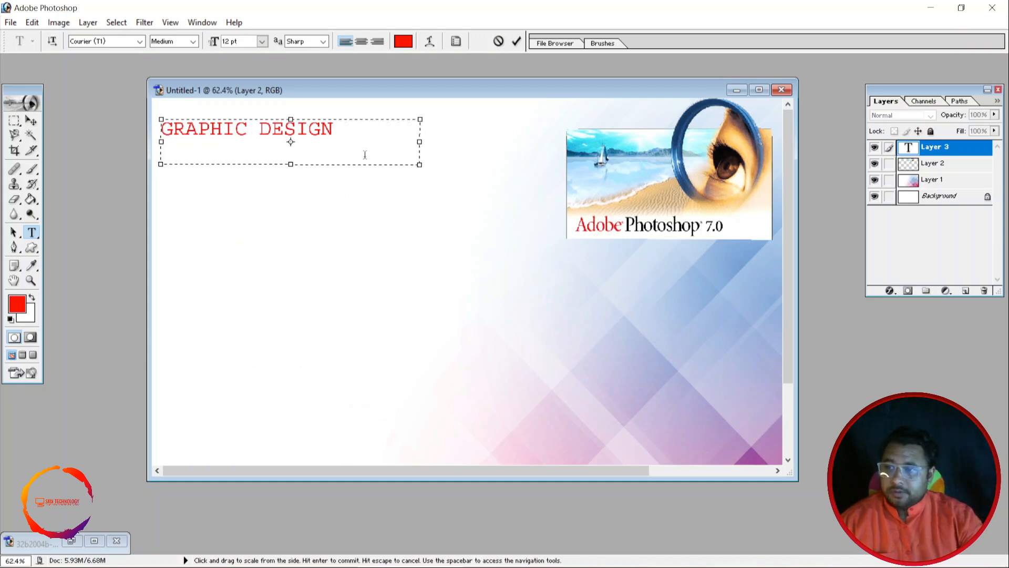
key("ctrl+a")
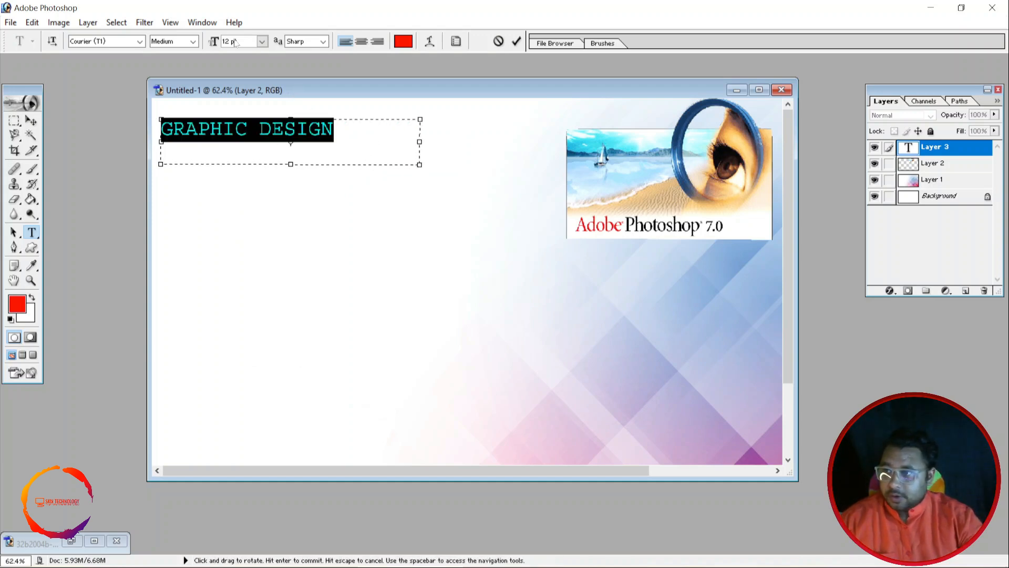
scroll(244, 43, "down", 3)
scroll(245, 43, "up", 8)
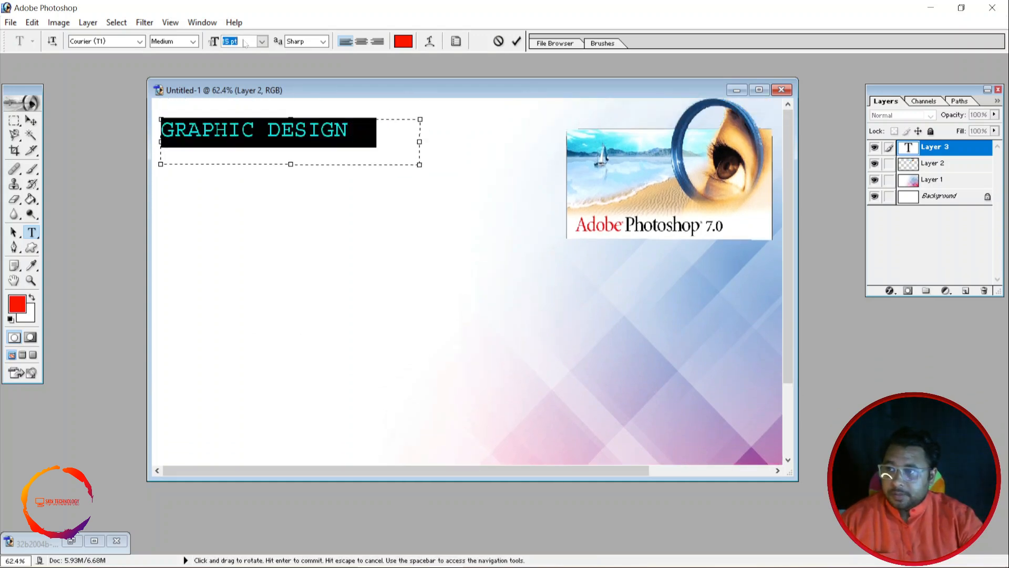
scroll(245, 44, "up", 4)
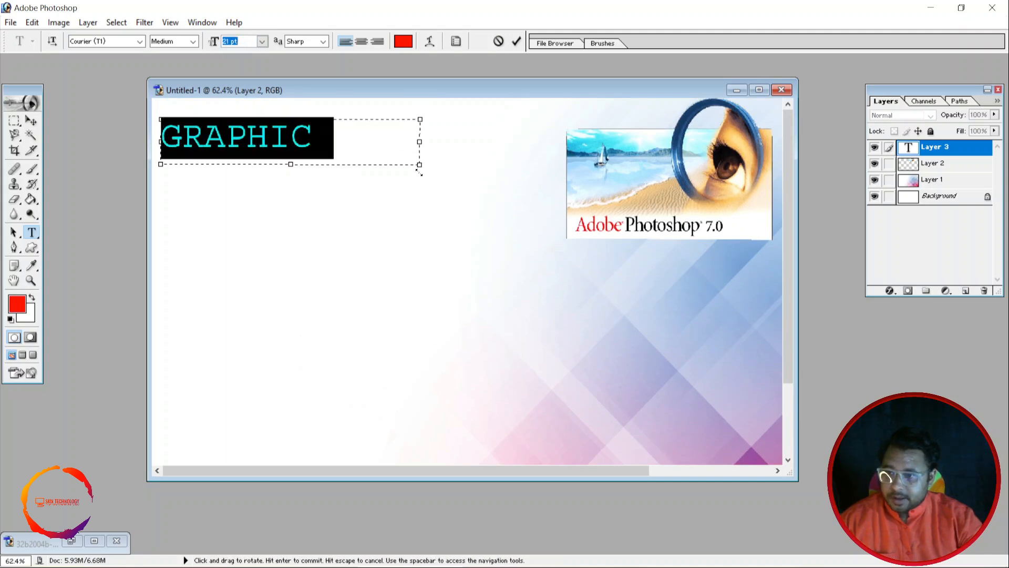
left_click_drag(426, 172, 468, 166)
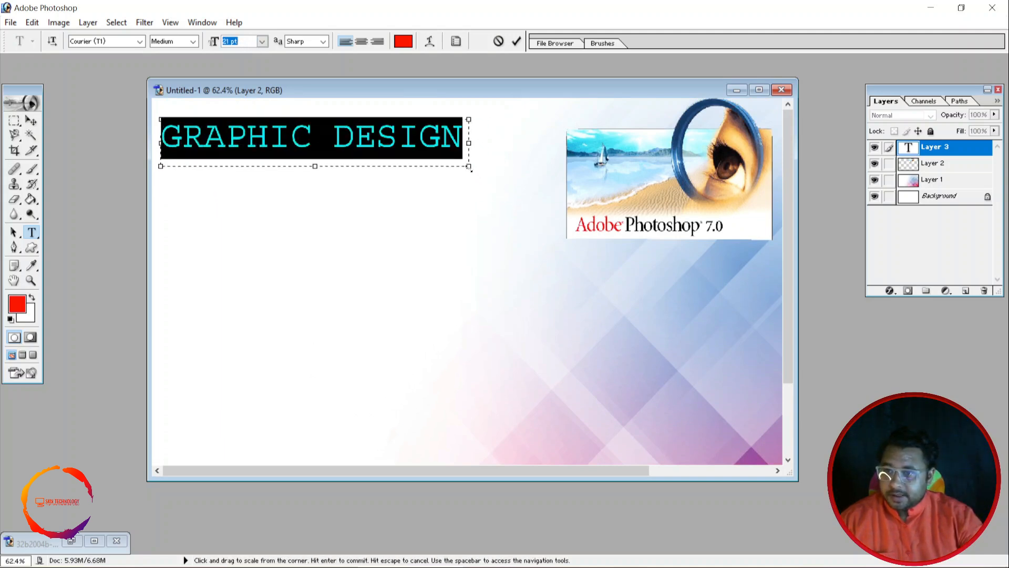
Step: Try the Eras Medium ITC font on the selected "GRAPHIC DESIGN" text
left_click(140, 42)
scroll(131, 193, "down", 3)
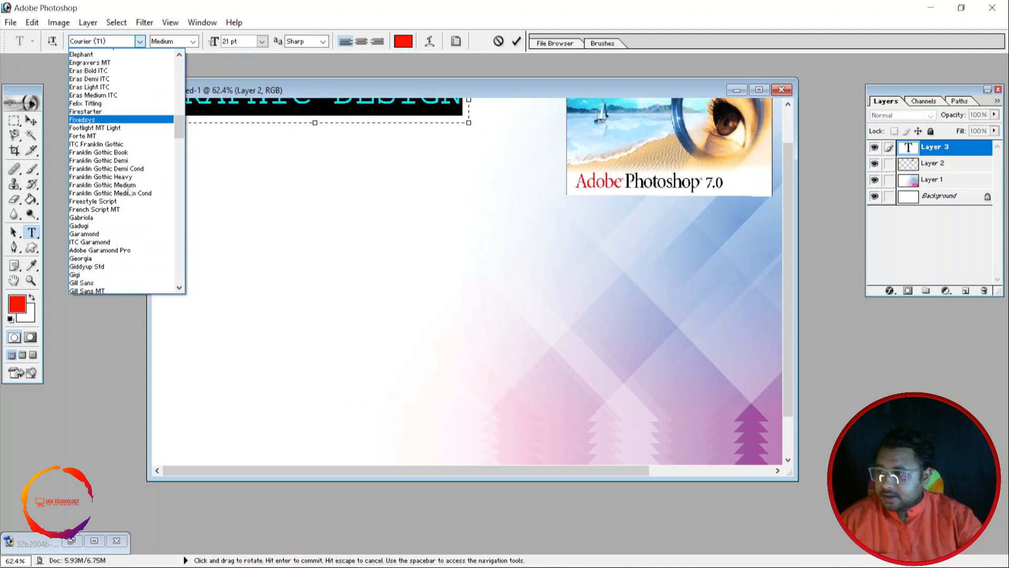
scroll(121, 184, "up", 3)
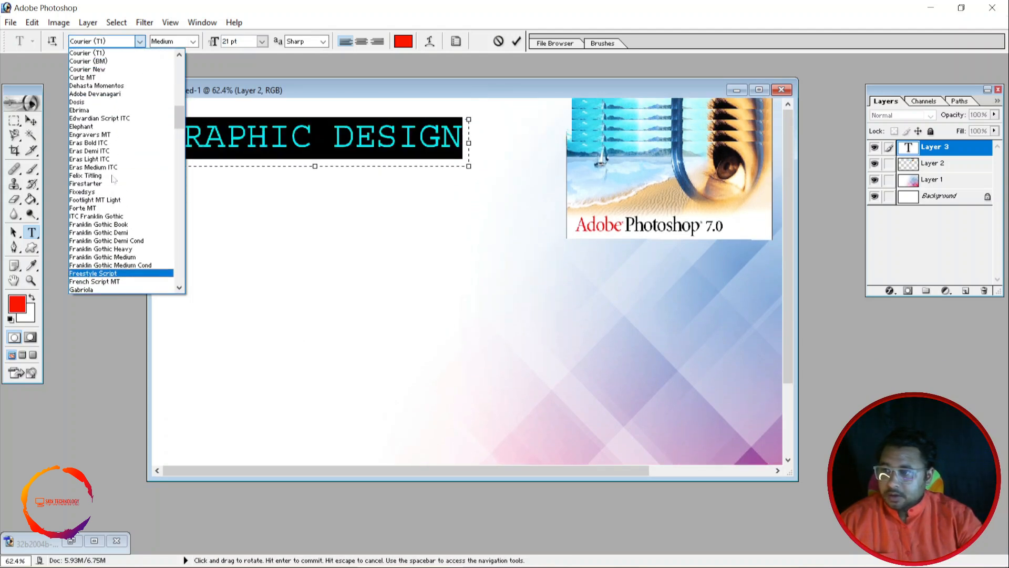
left_click(116, 167)
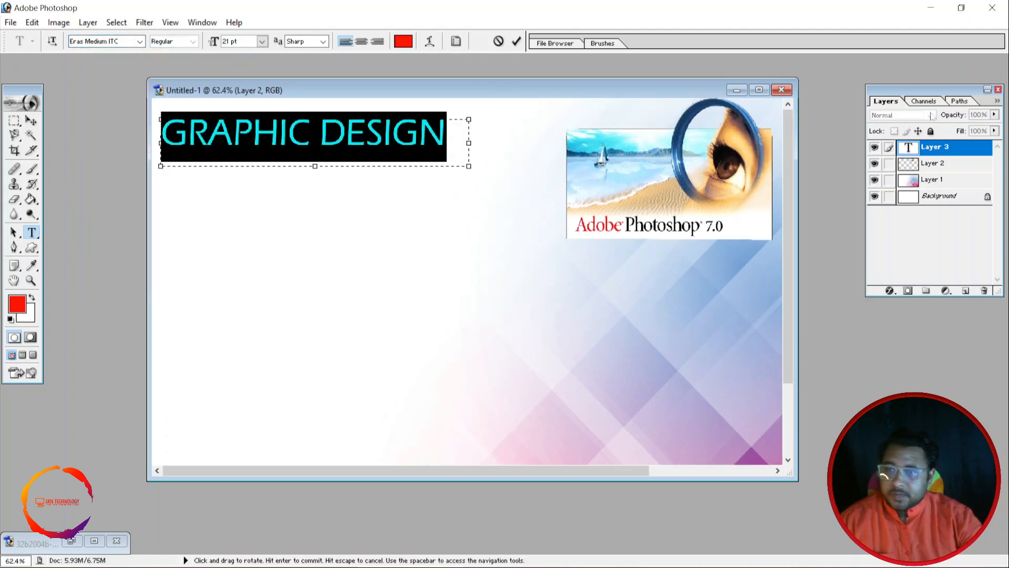
Step: Maximize the document window, set the "GRAPHIC DESIGN" text to Forte MT and widen its box to fit both words on one line
left_click(758, 89)
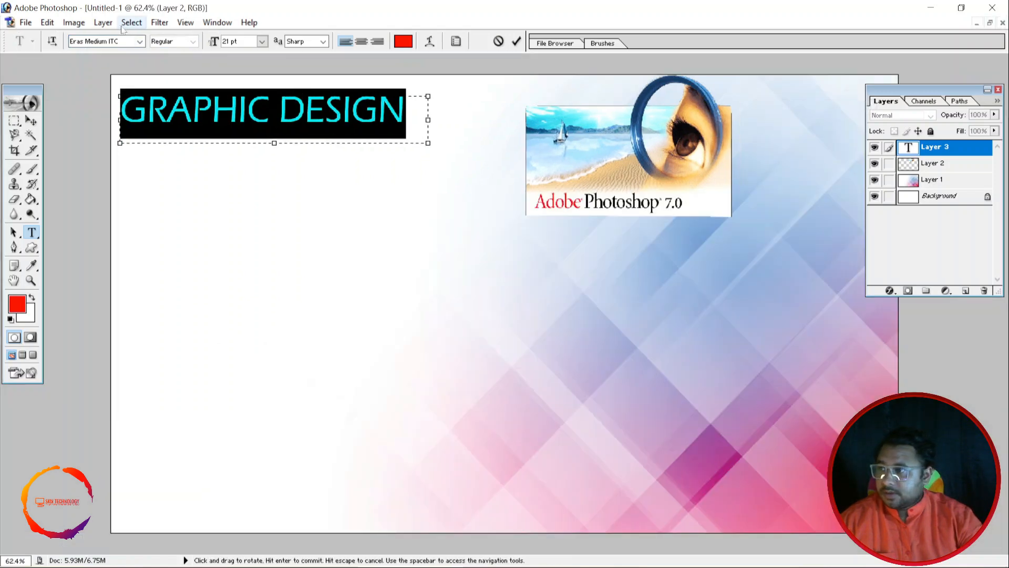
left_click(139, 41)
scroll(132, 256, "down", 15)
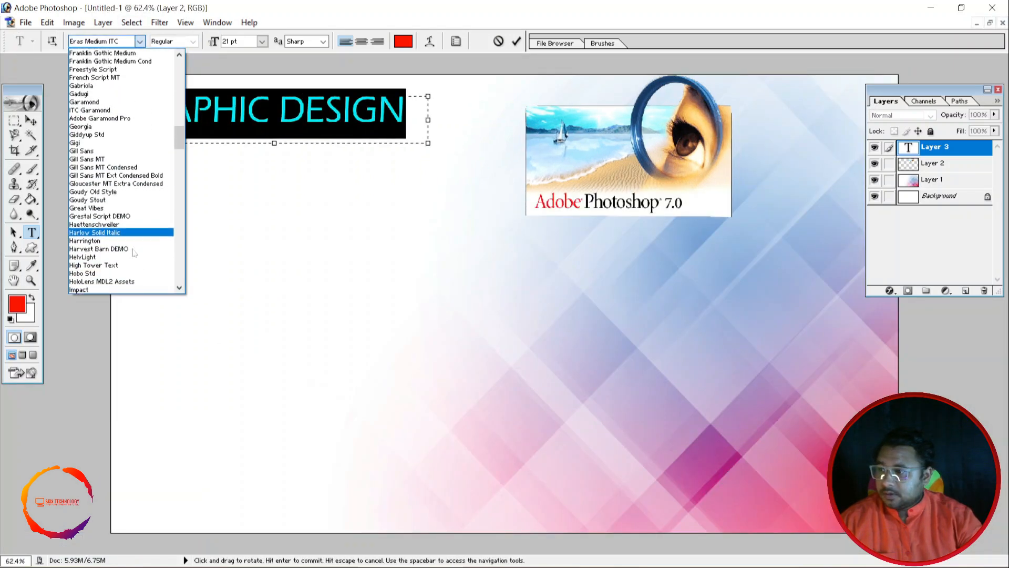
scroll(132, 248, "down", 2)
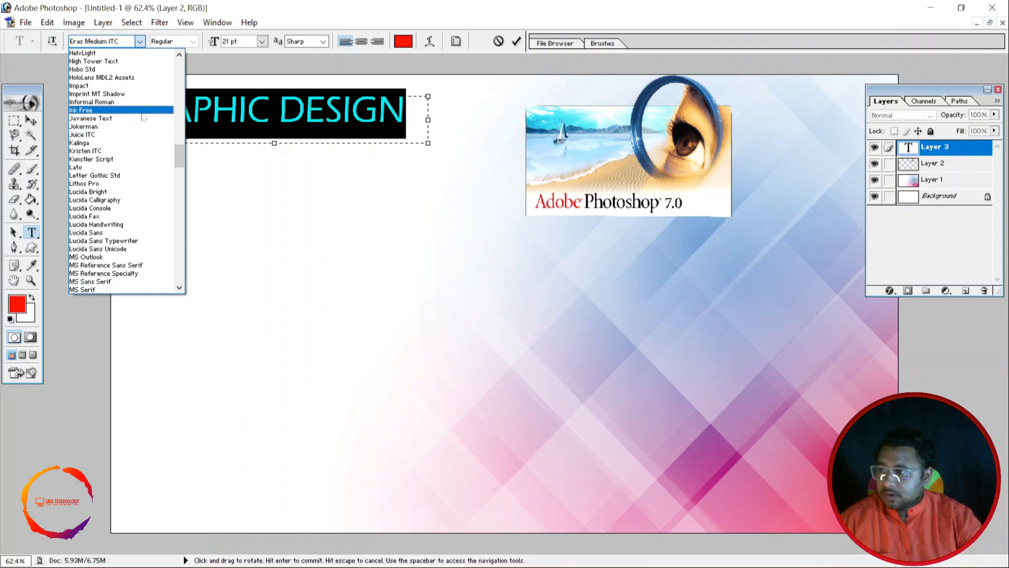
scroll(147, 115, "up", 12)
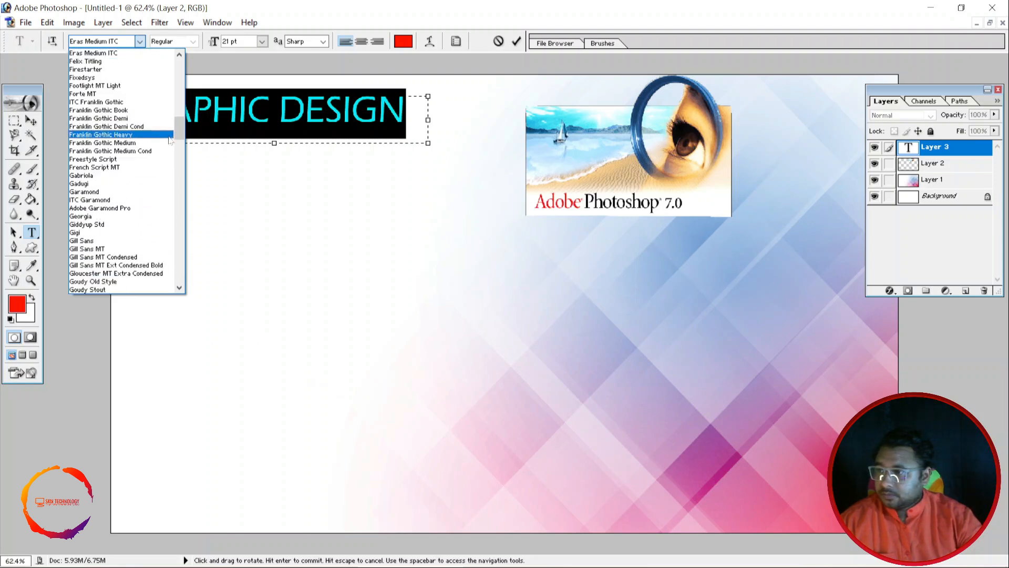
scroll(151, 92, "up", 2)
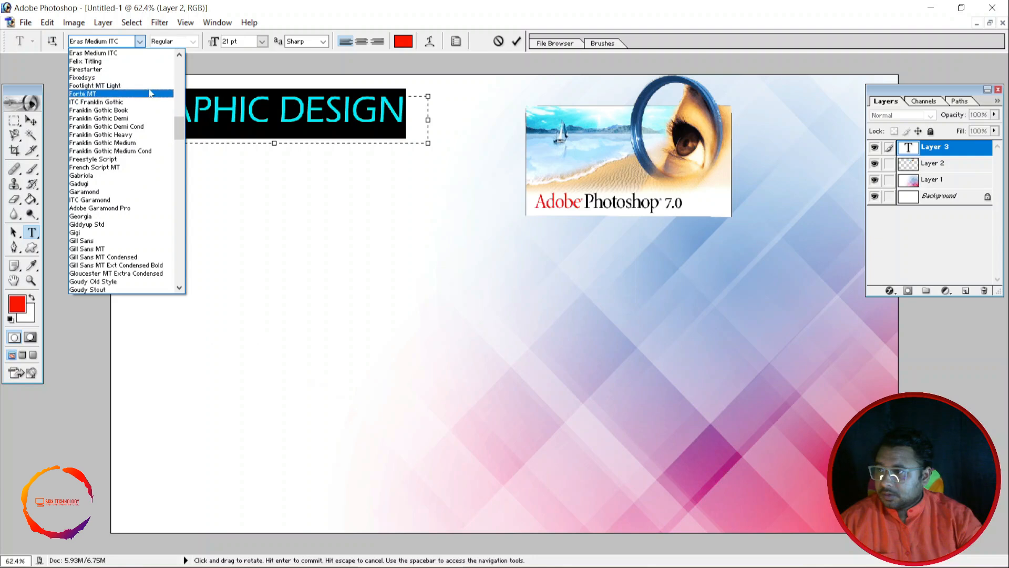
left_click(149, 94)
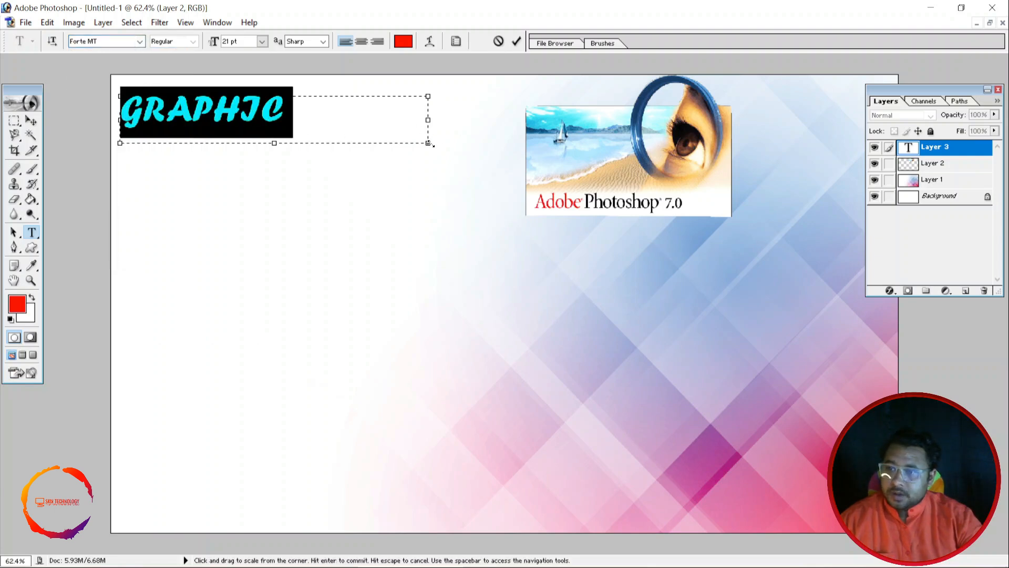
mouse_move(427, 143)
left_mouse_down()
mouse_move(513, 164)
mouse_move(438, 143)
left_mouse_up()
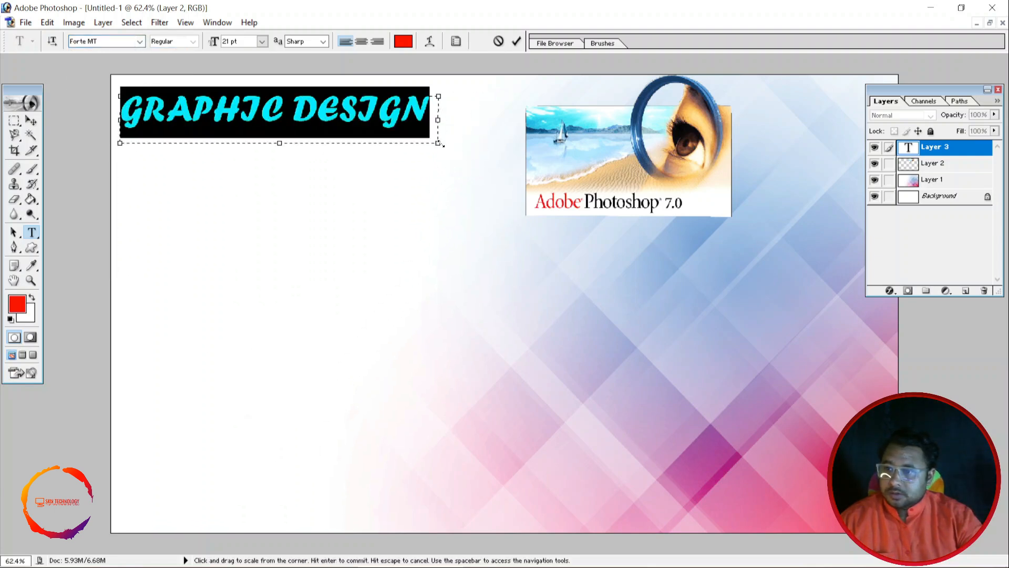
left_click(515, 41)
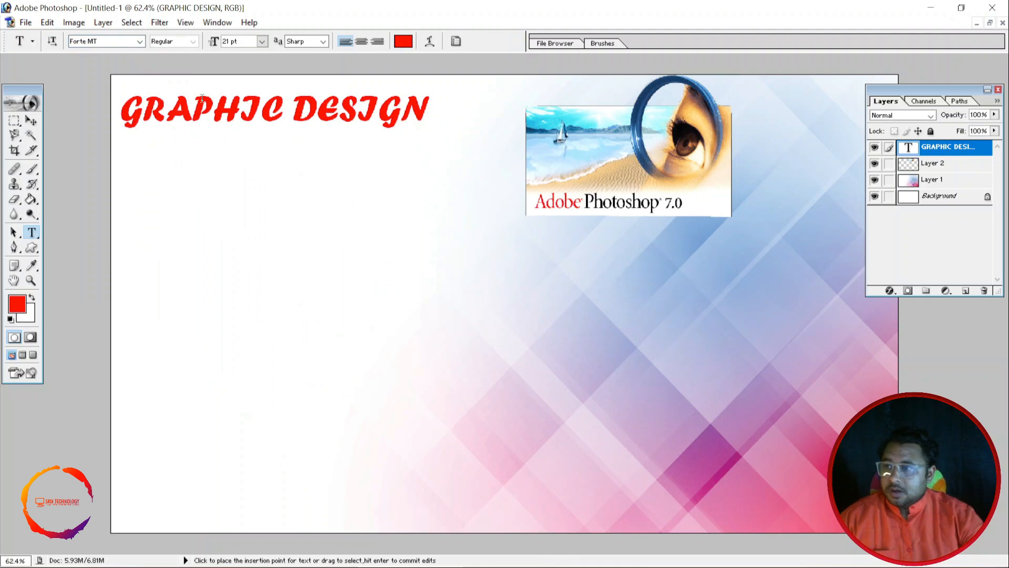
Step: Select the GRAPHIC DESIGN layer from the canvas and move the title slightly right and up
key("v")
right_click(220, 112)
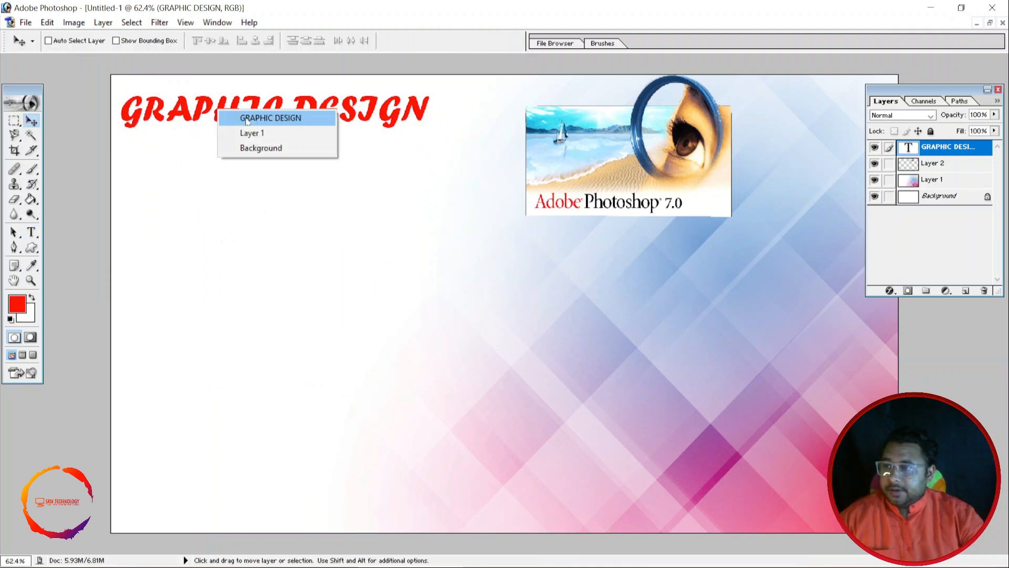
left_click(234, 117)
left_click_drag(234, 117, 249, 111)
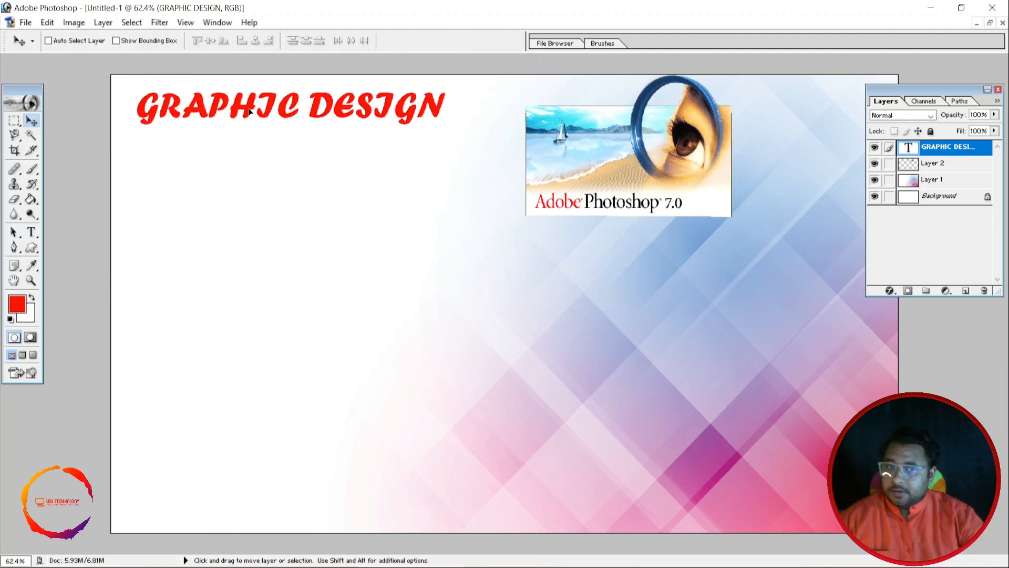
Step: Select Layer 1 from the canvas, try nudging it slightly and undo the move
right_click(317, 276)
left_click(360, 286)
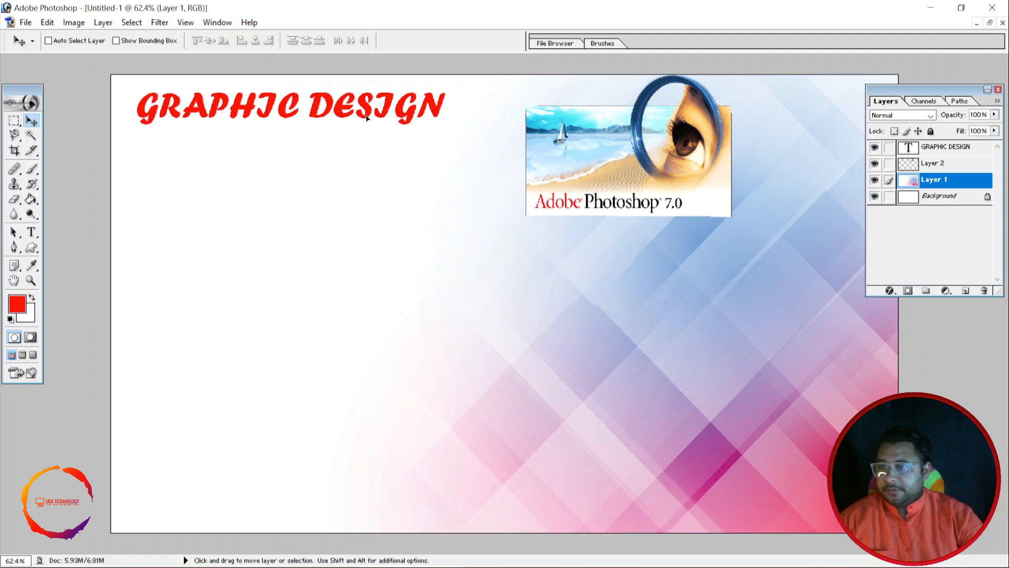
left_click_drag(367, 119, 368, 120)
key("ctrl+z")
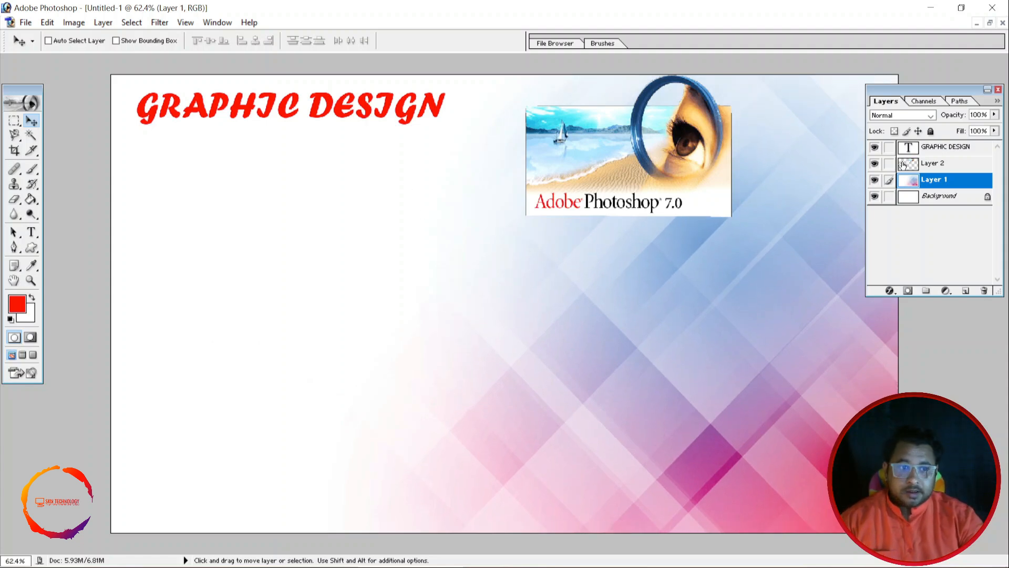
Step: Make the GRAPHIC DESIGN layer active again and move the title slightly down
left_click(949, 149)
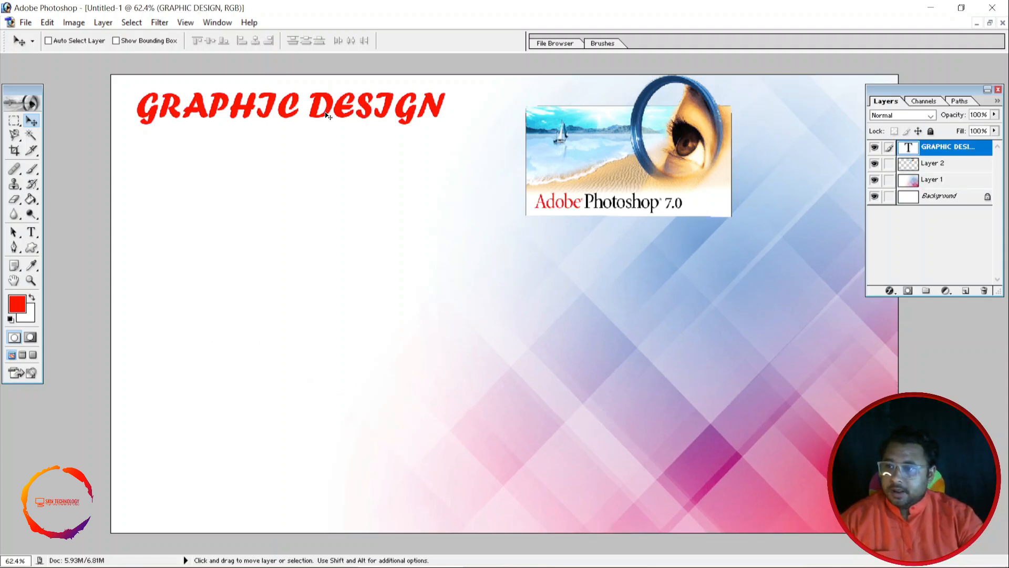
left_click_drag(325, 115, 325, 123)
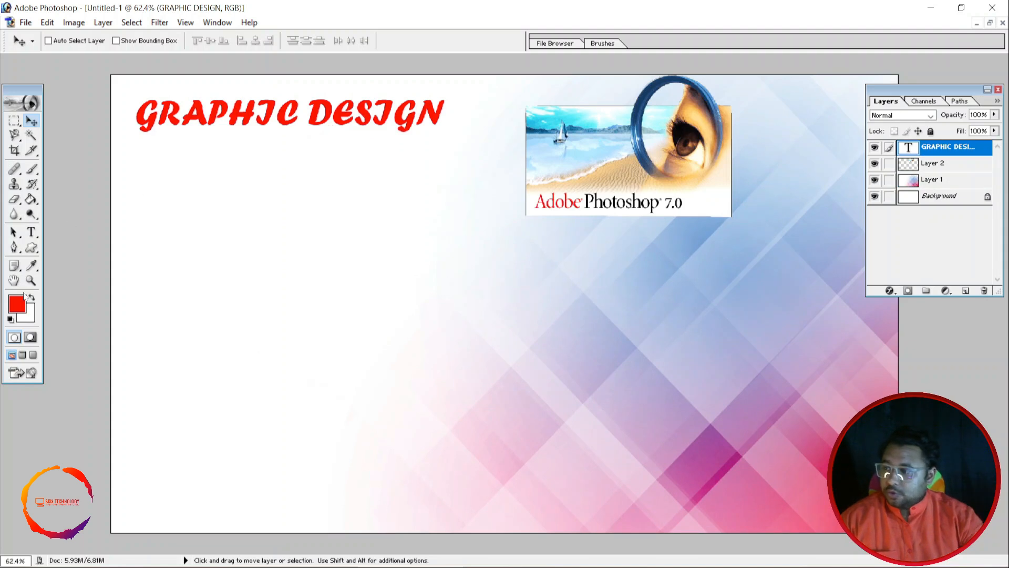
Step: Add a red 21 pt Forte MT paragraph text "COURSE" and move it directly beneath the "GRAPHIC DESIGN" title
left_click(31, 232)
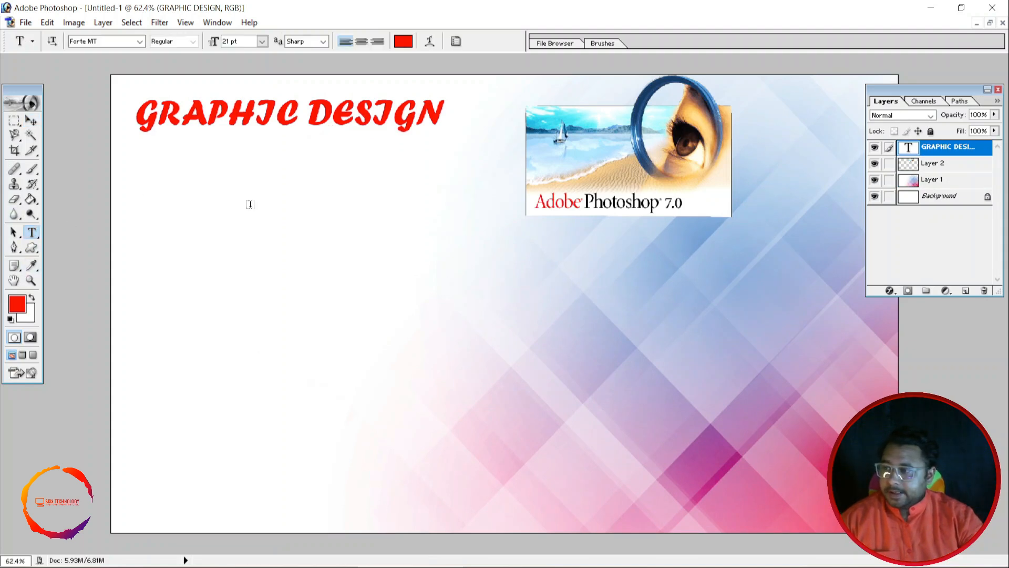
left_click_drag(374, 219, 394, 233)
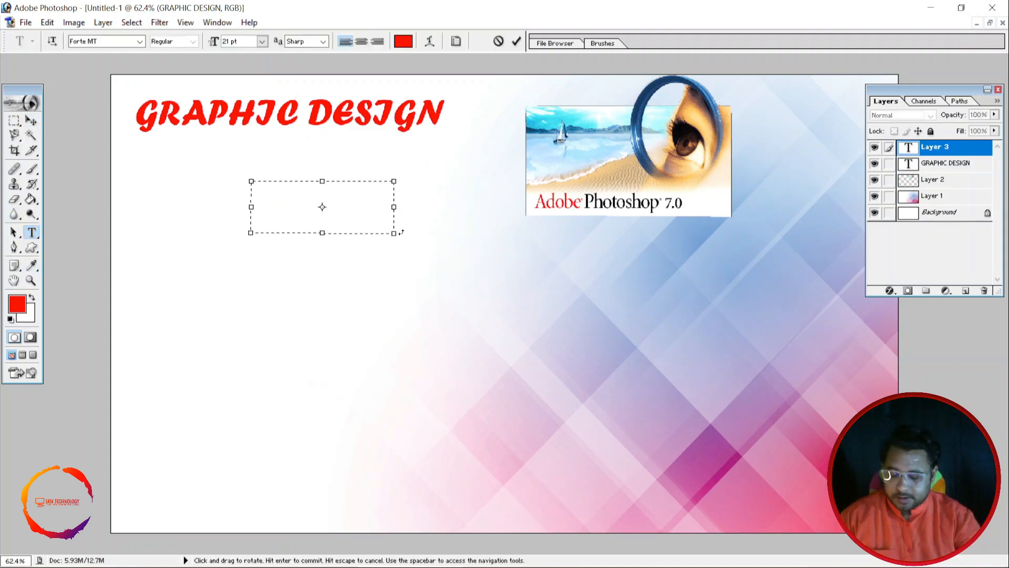
type("COURSE")
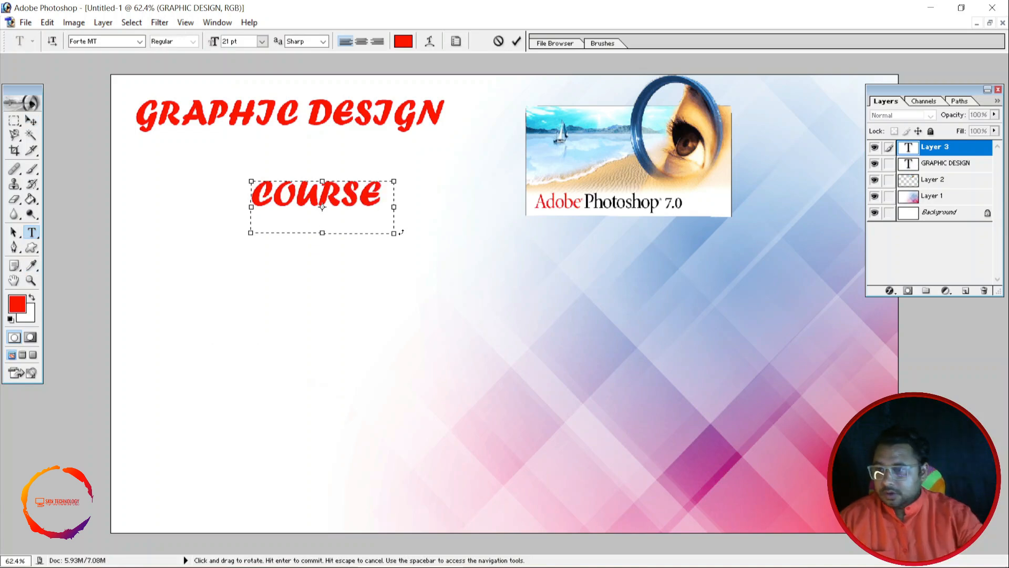
left_click(516, 41)
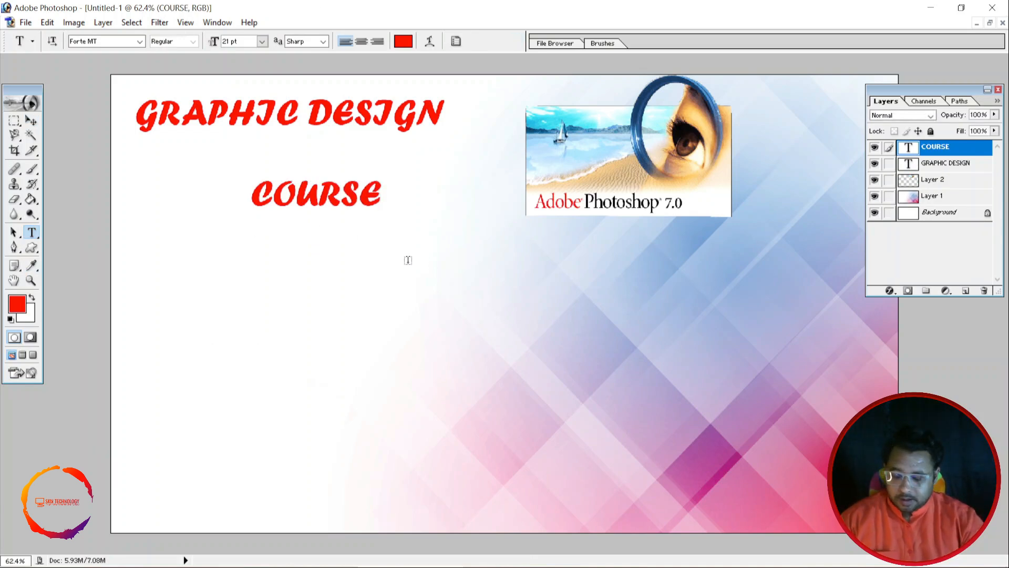
key("v")
left_click_drag(357, 203, 309, 158)
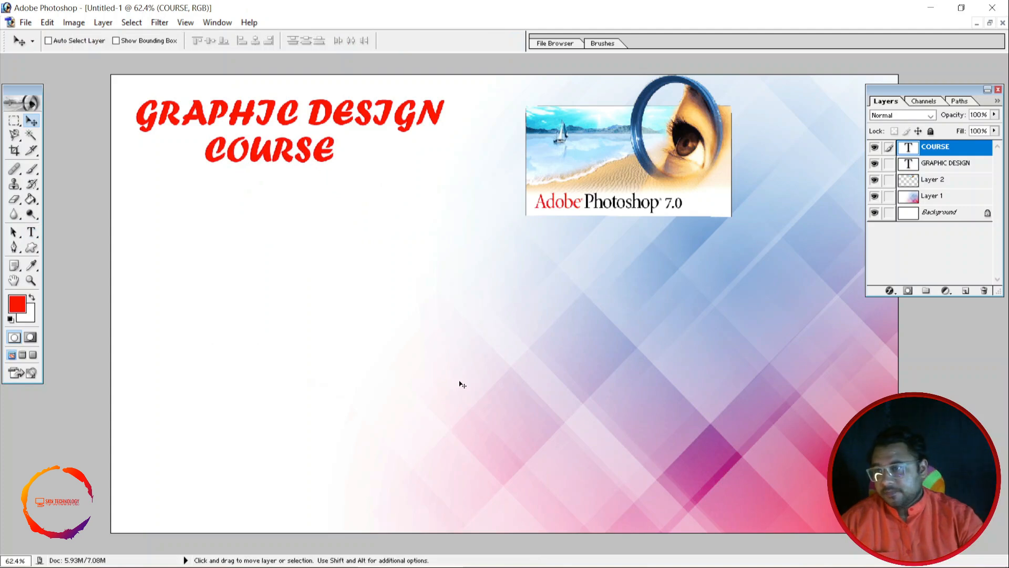
Step: Scale the "GRAPHIC DESIGN" title to about 119% width and 144% height, shifting it right to stay inside the canvas
right_click(390, 119)
left_click(404, 125)
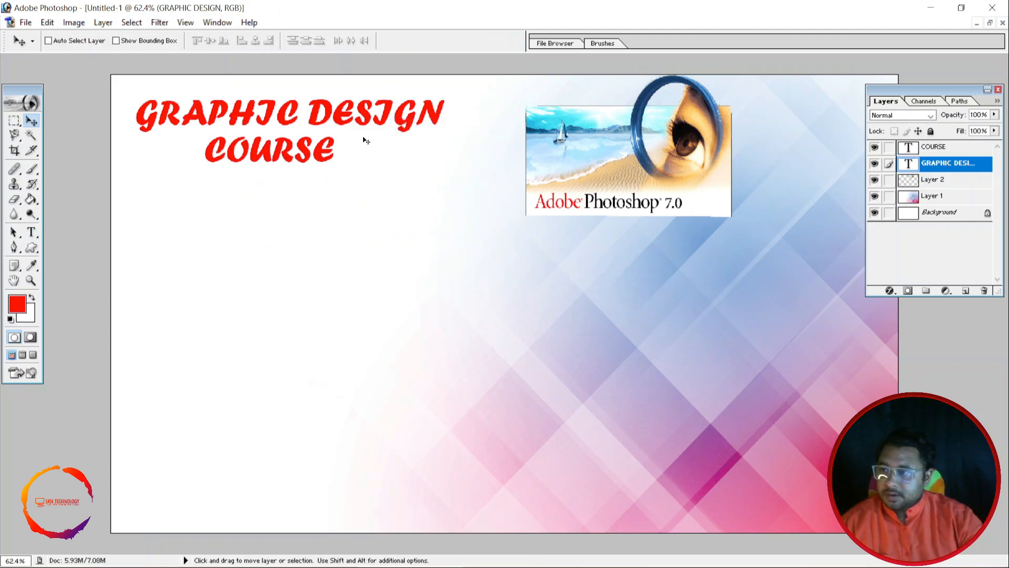
key("ctrl+t")
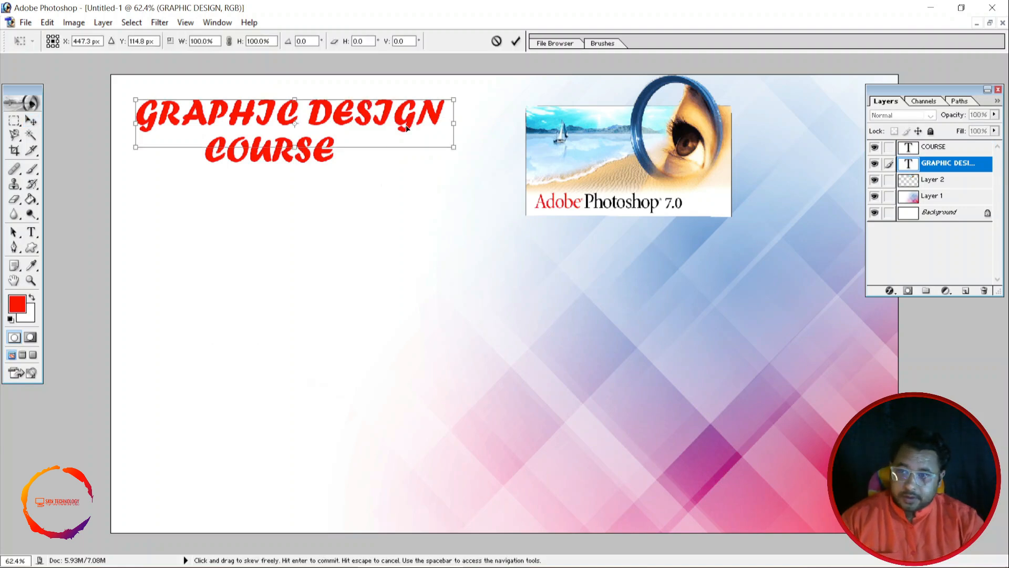
left_click_drag(456, 148, 480, 188)
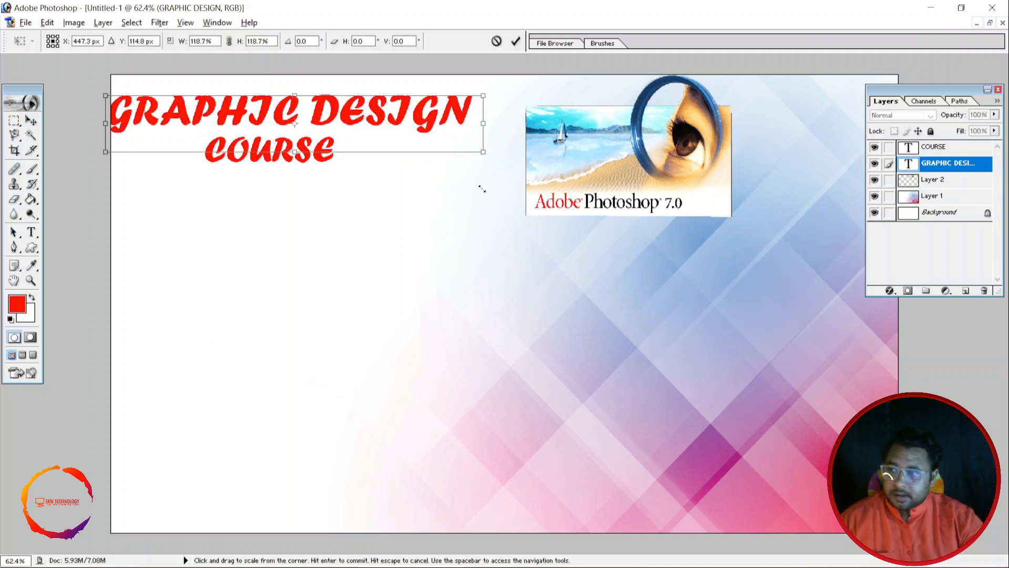
left_click_drag(394, 114, 414, 114)
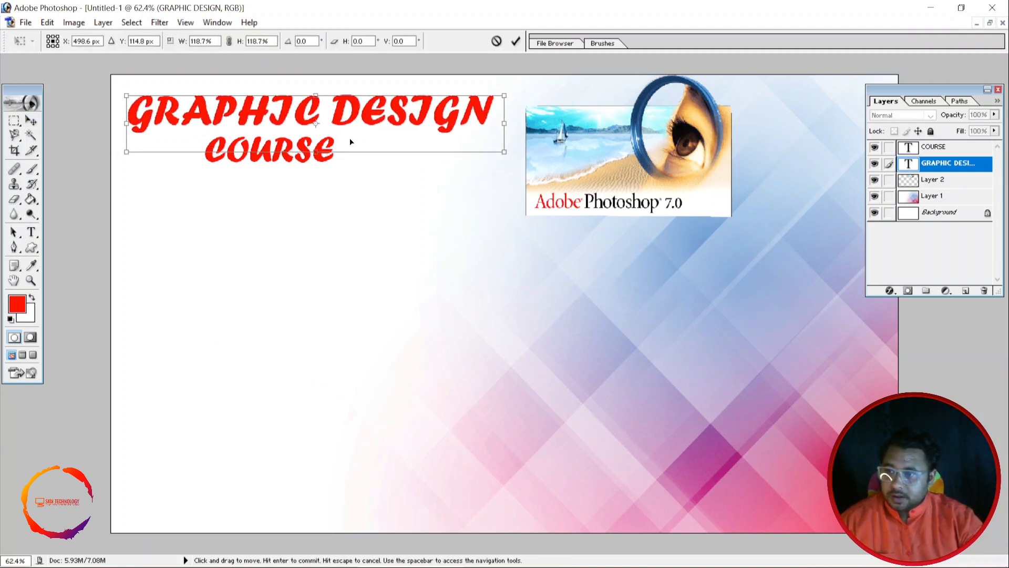
left_click_drag(317, 152, 318, 157)
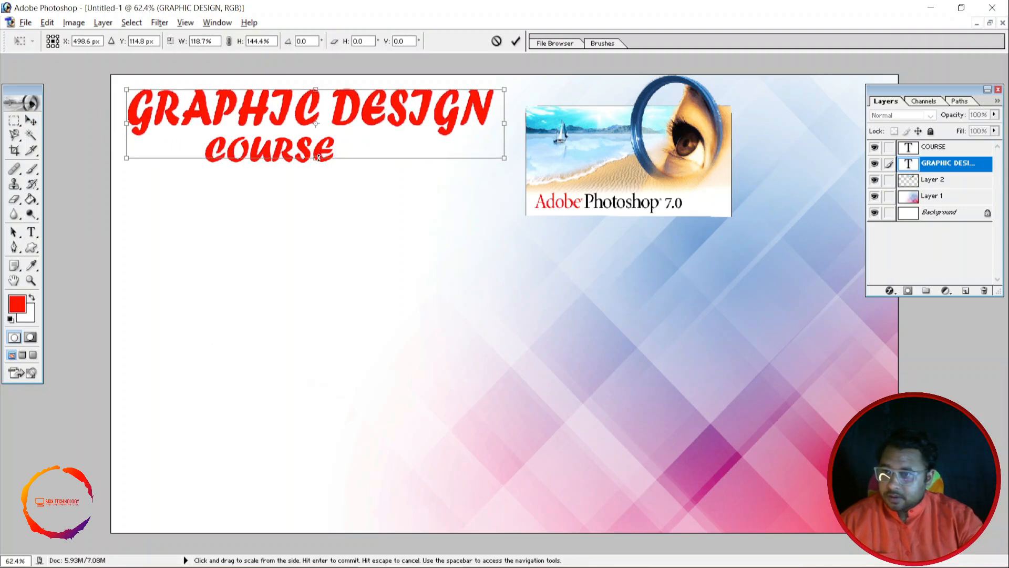
left_click(515, 41)
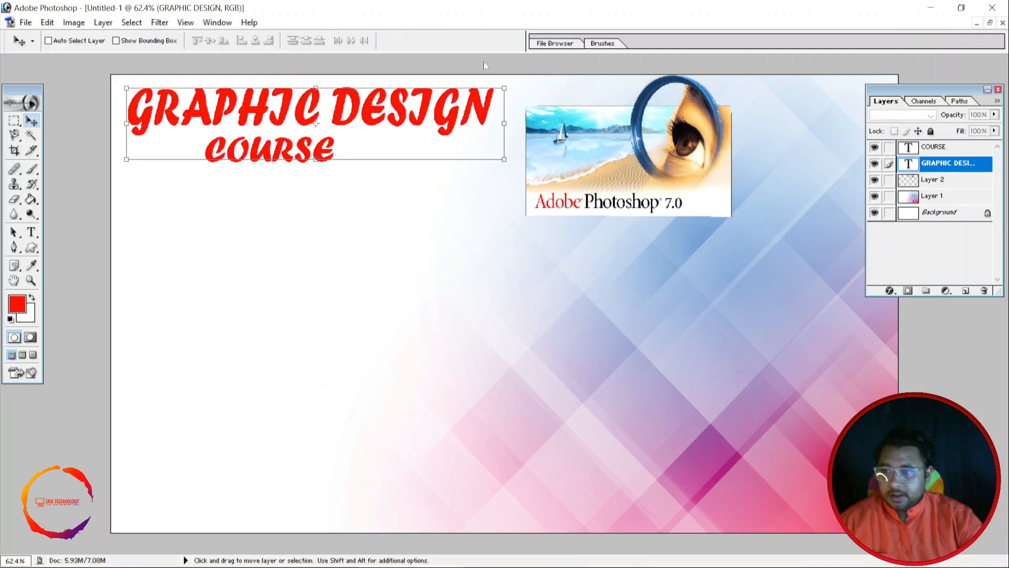
Step: Scale the "COURSE" text proportionally to about 152% and position it centred just below the enlarged title
right_click(315, 154)
left_click(347, 163)
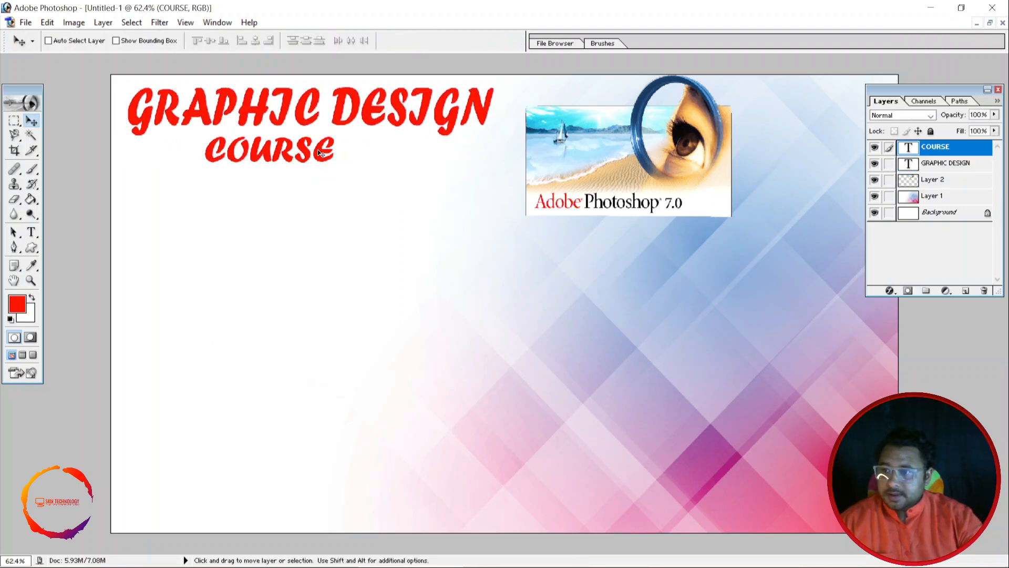
left_click_drag(317, 149, 329, 180)
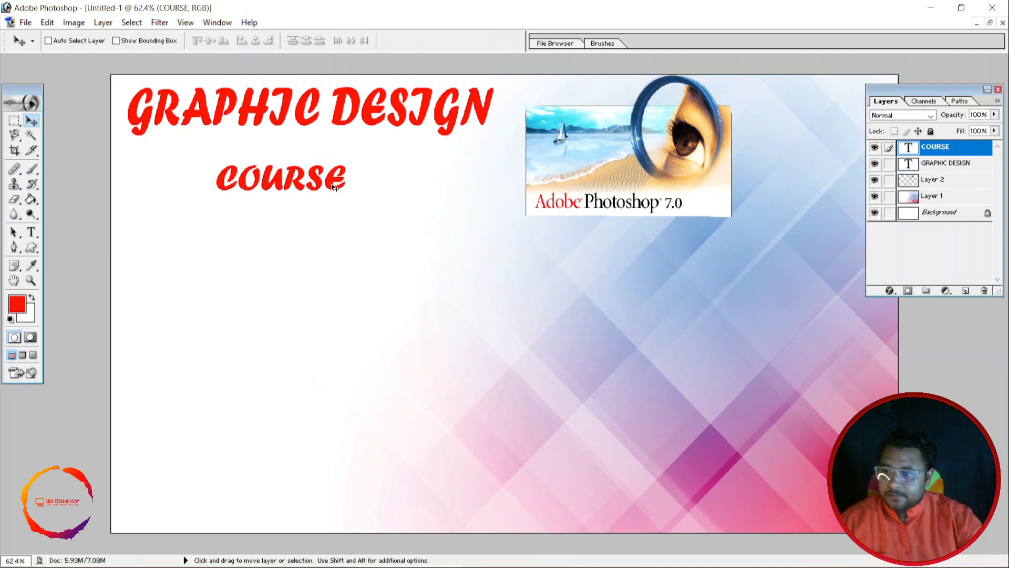
key("ctrl+t")
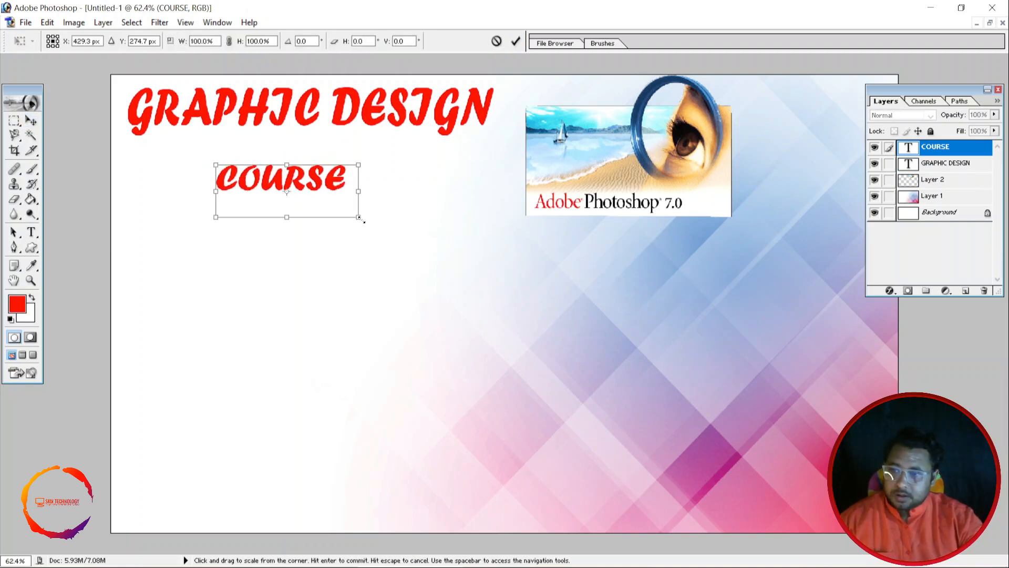
left_click_drag(361, 218, 388, 261)
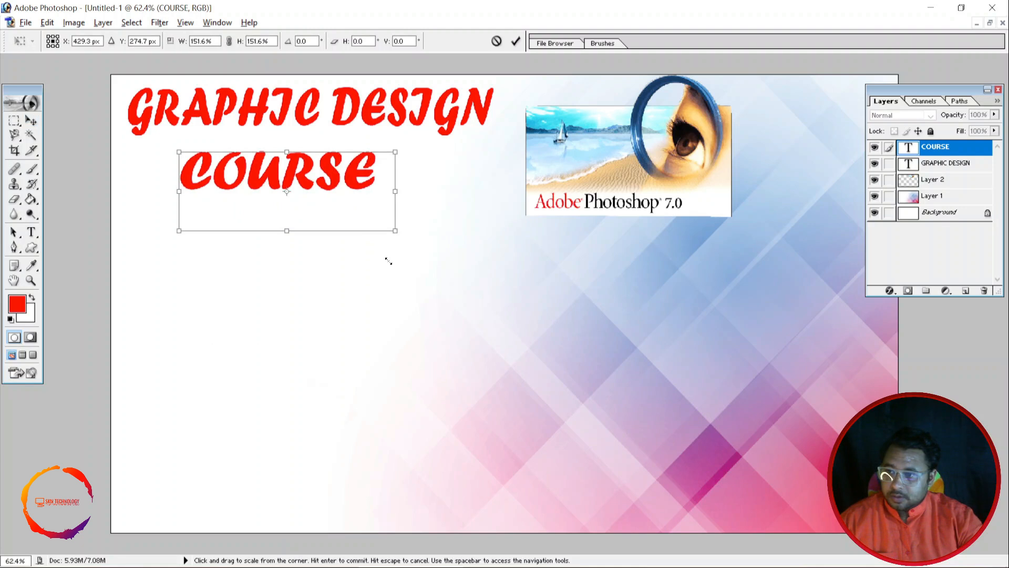
left_click_drag(351, 166, 366, 155)
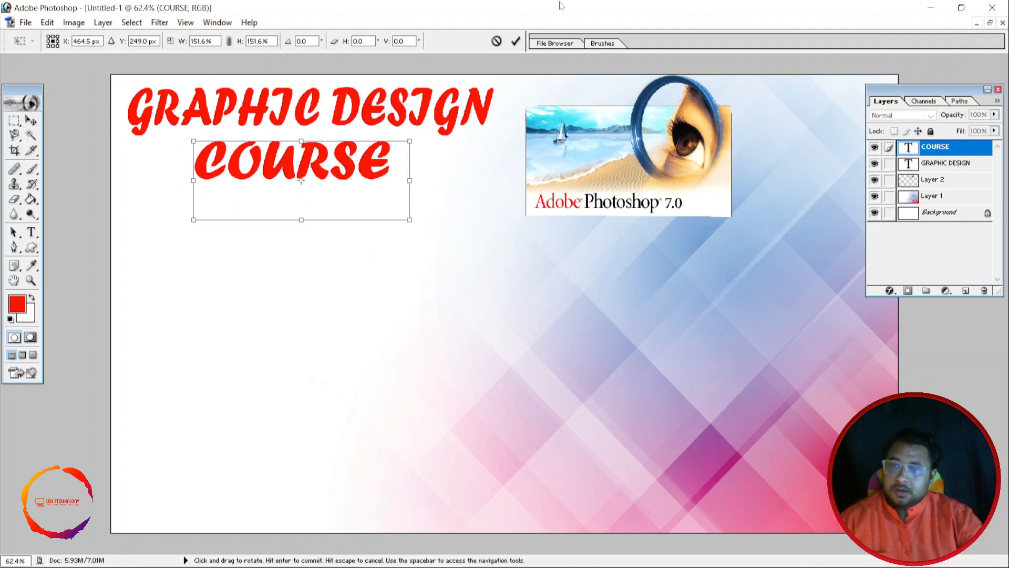
left_click(515, 41)
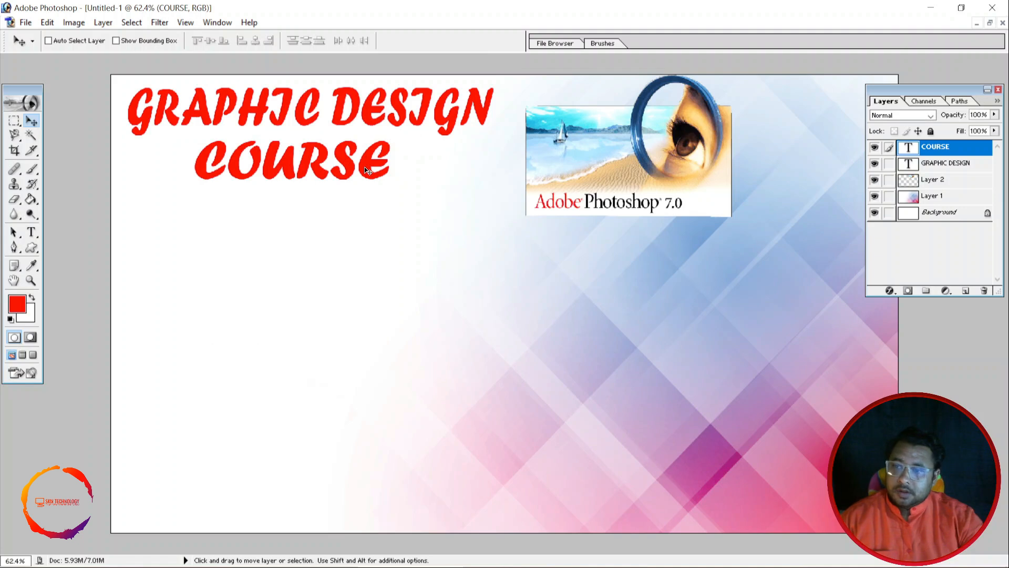
Step: Move the "GRAPHIC DESIGN" title and the "COURSE" text slightly down on the canvas
left_click(455, 118, "ctrl")
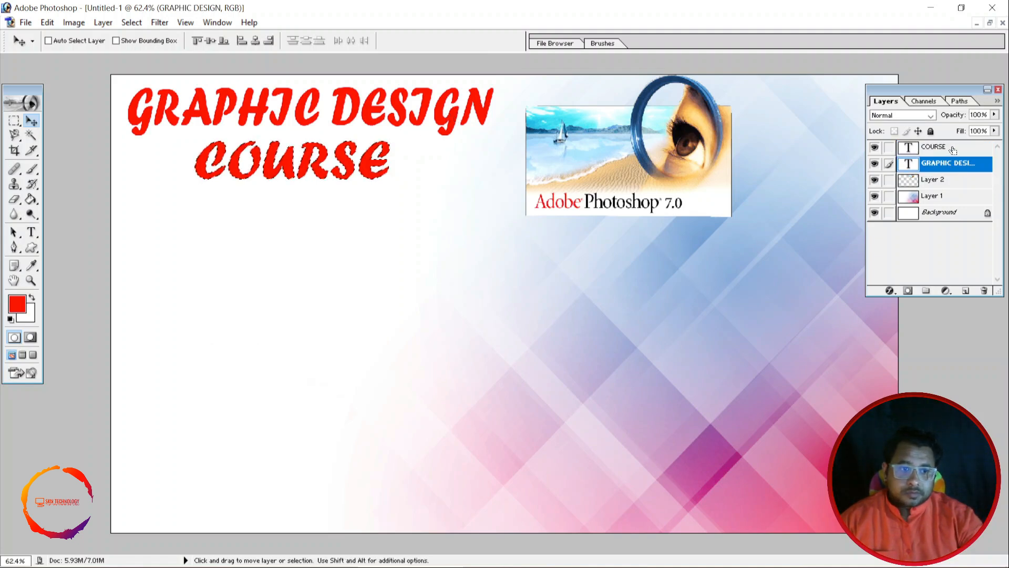
key("ctrl+d")
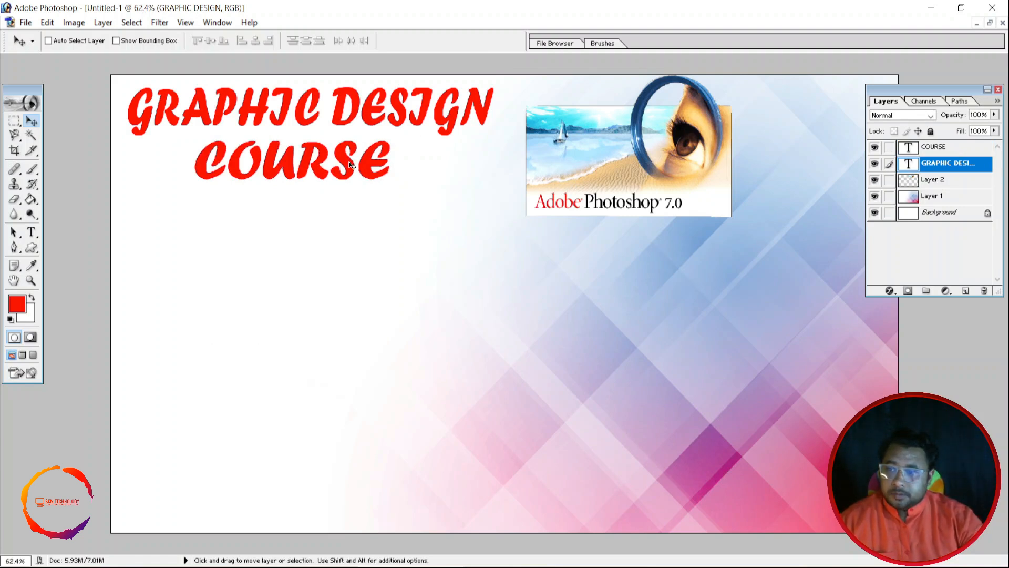
left_click_drag(350, 164, 344, 186)
left_click(925, 150)
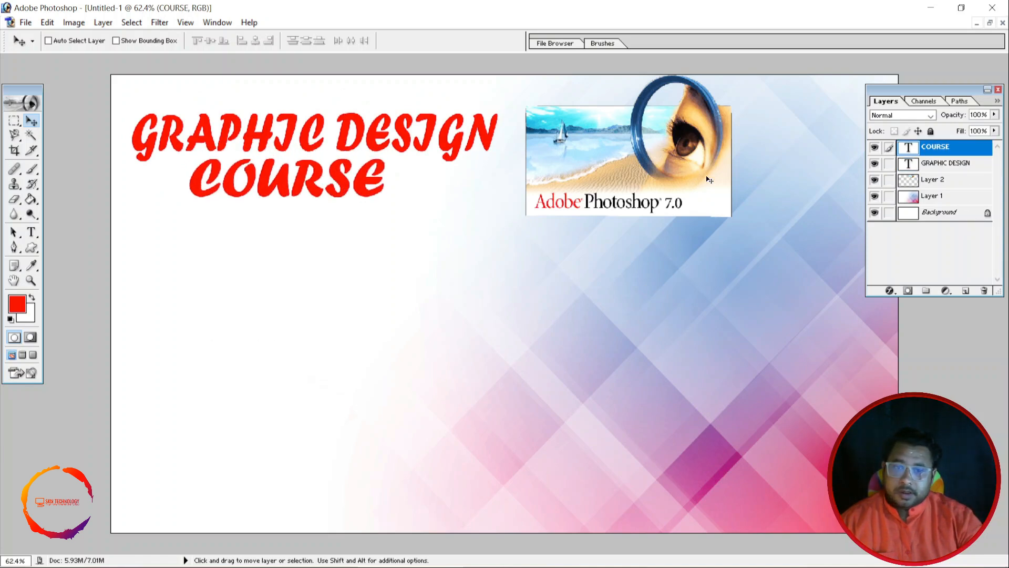
Step: Move the Photoshop 7.0 logo on Layer 2 horizontally towards the canvas's right edge
right_click(683, 182)
left_click(736, 190)
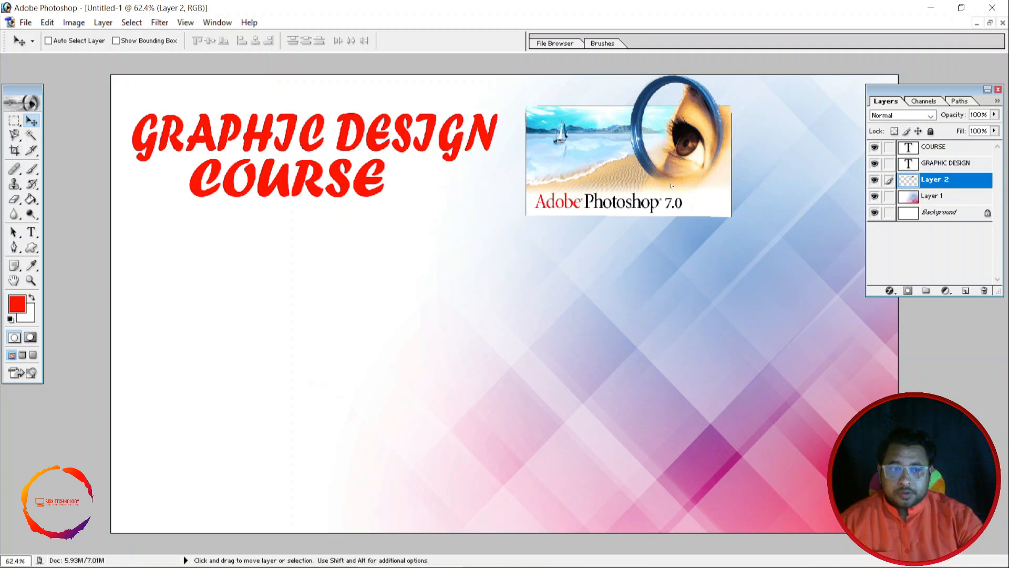
left_click_drag(658, 186, 790, 186)
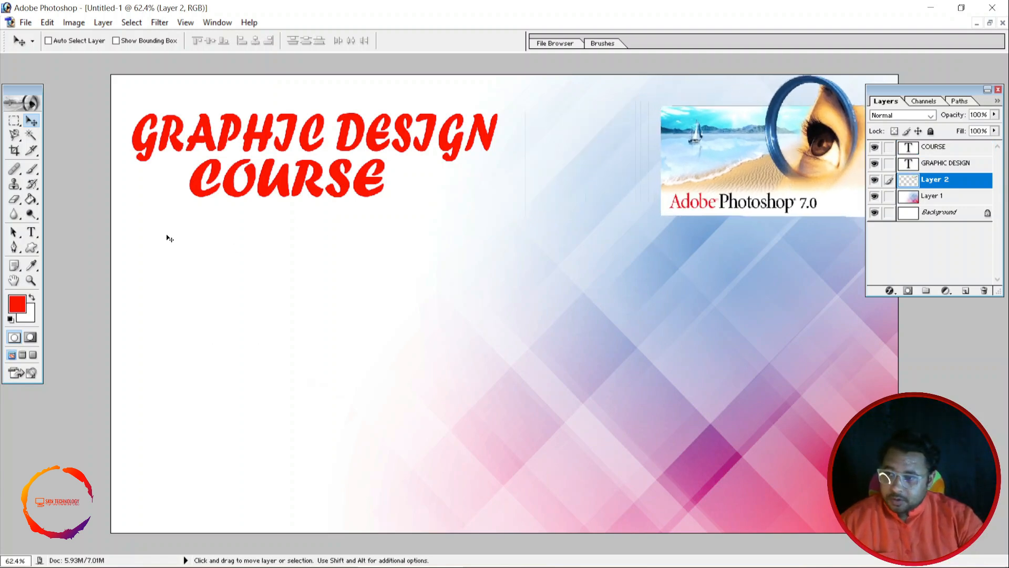
Step: Draw a 1 px horizontal line path below "COURSE", and a second one beneath it with the line weight set to 5 px
left_click(36, 256)
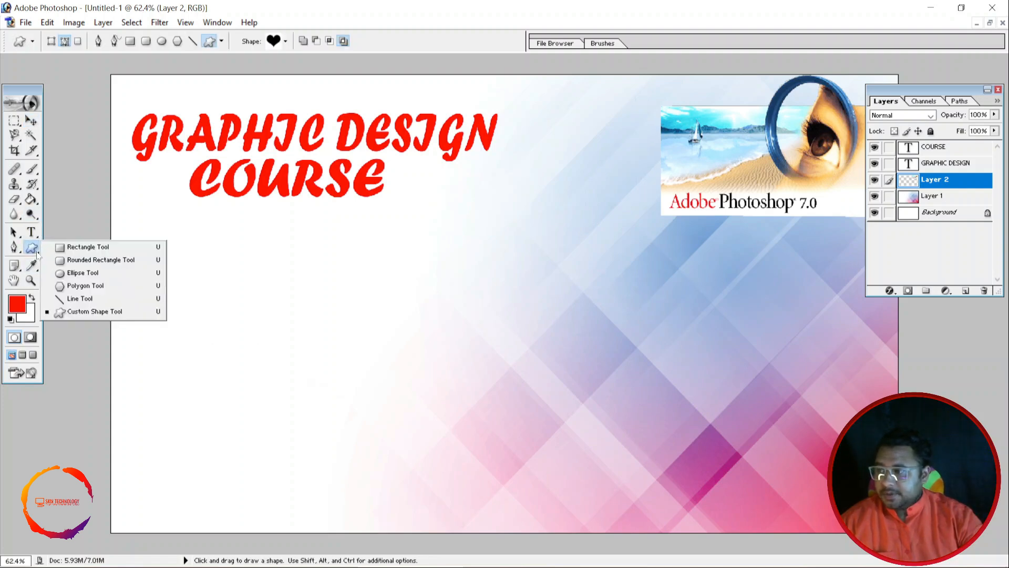
left_click(80, 299)
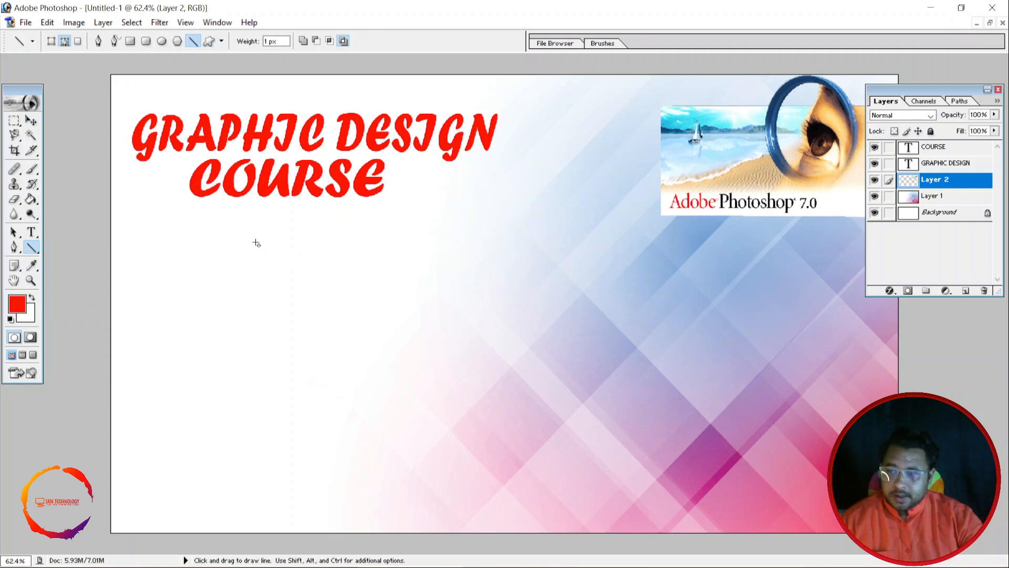
left_click_drag(244, 242, 460, 245)
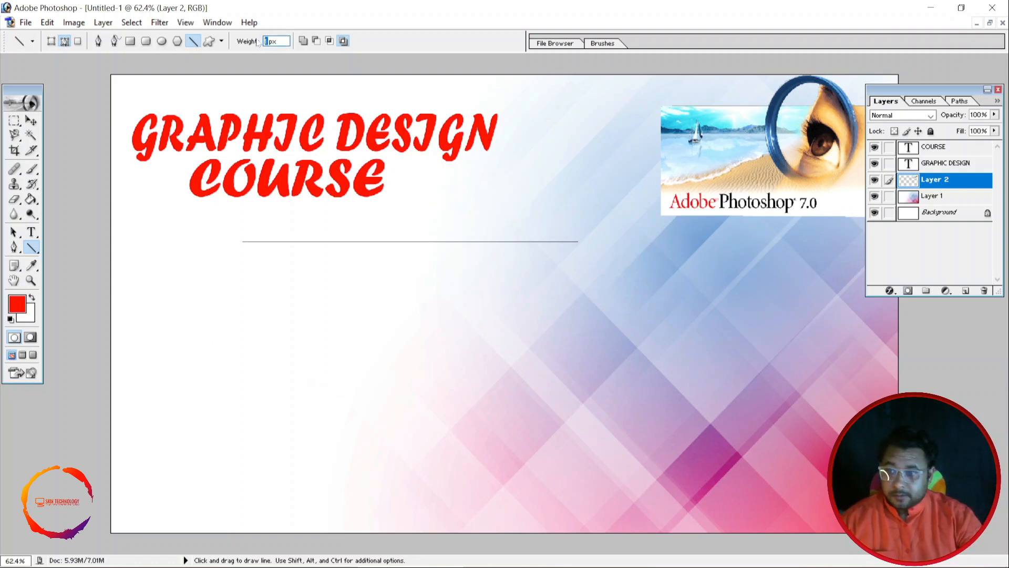
type("5")
key("Return")
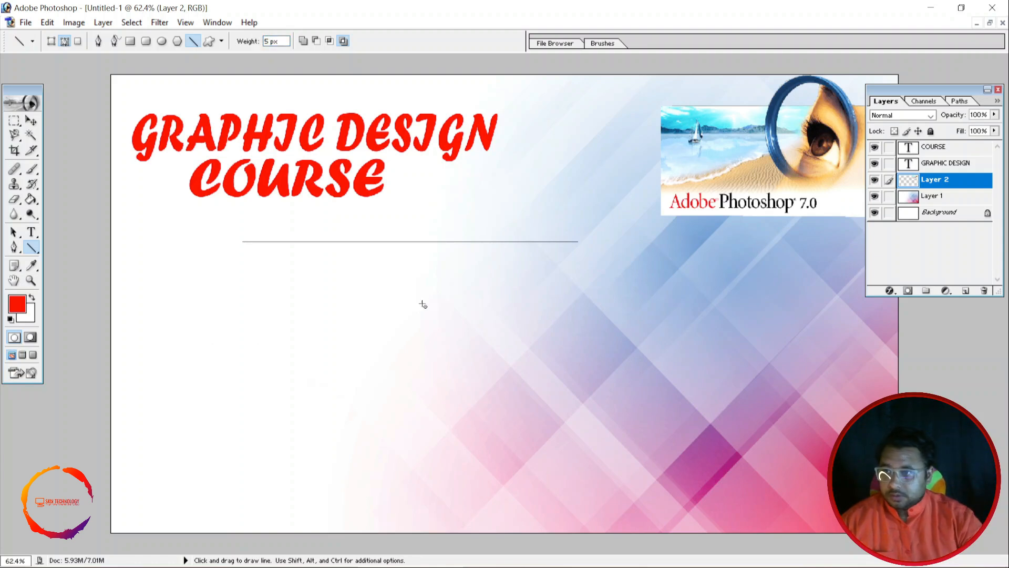
left_click_drag(257, 264, 591, 261)
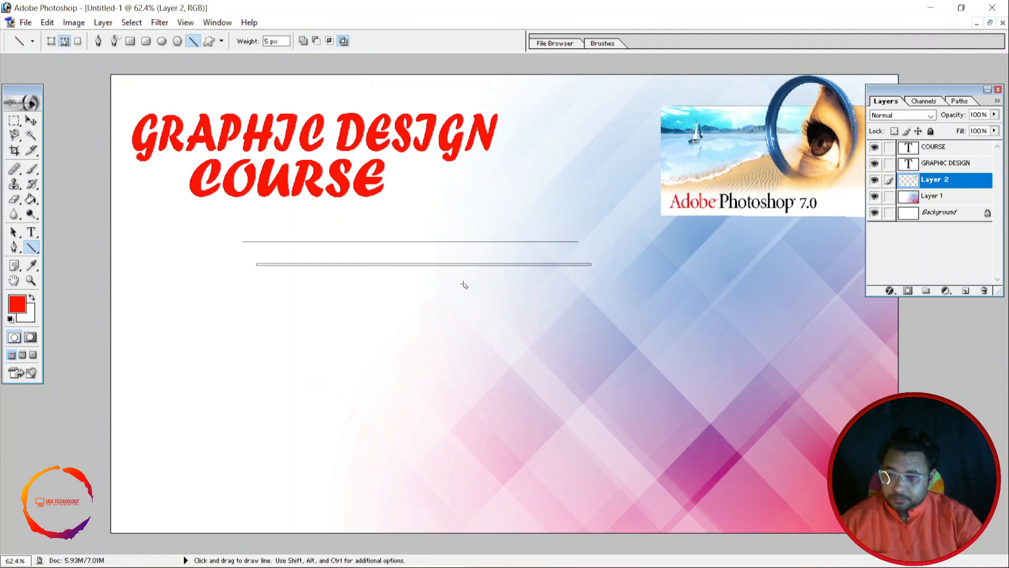
Step: Try to select the drawn lines as a layer, going through Layer 1, Layer 2 and Background
key("v")
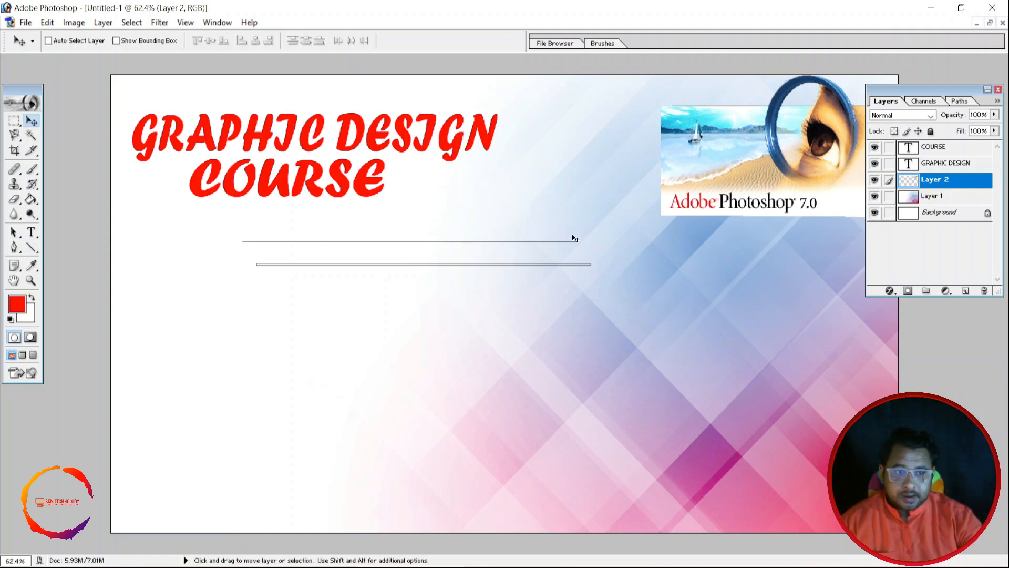
right_click(466, 242)
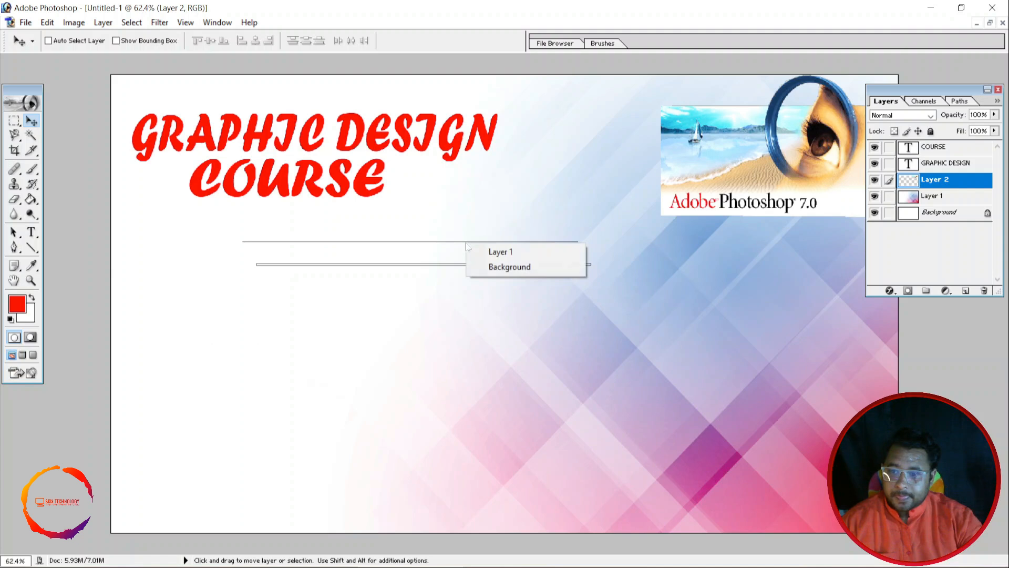
left_click(484, 250)
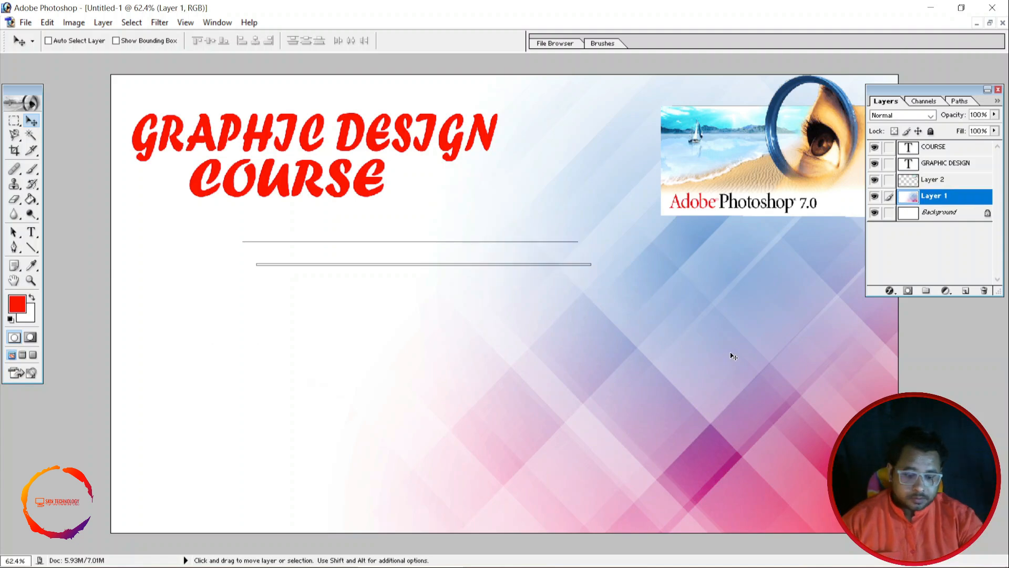
left_click(955, 181)
left_click(951, 213)
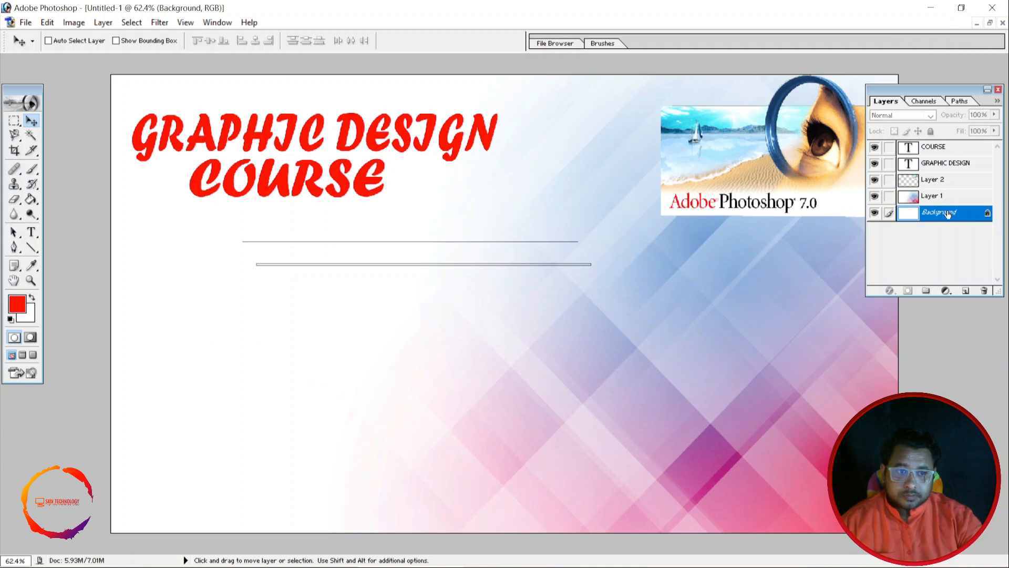
Step: Undo both drawn line paths and return to Layer 2
key("ctrl+z")
key("ctrl+z")
key("ctrl+z")
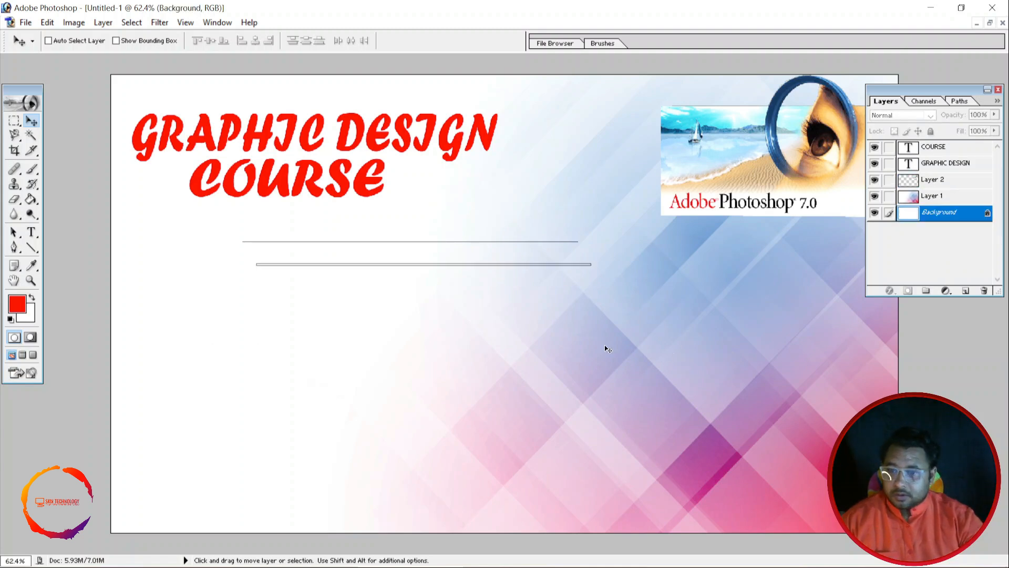
key("ctrl+z")
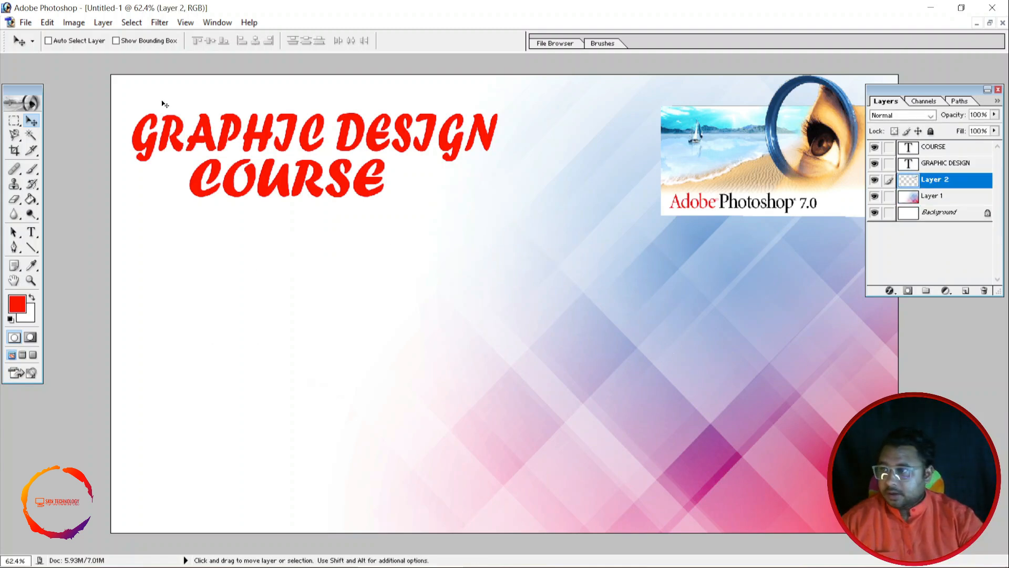
Step: Draw a 5 px red horizontal line below "COURSE" as a shape layer with the Line tool
left_click(31, 248)
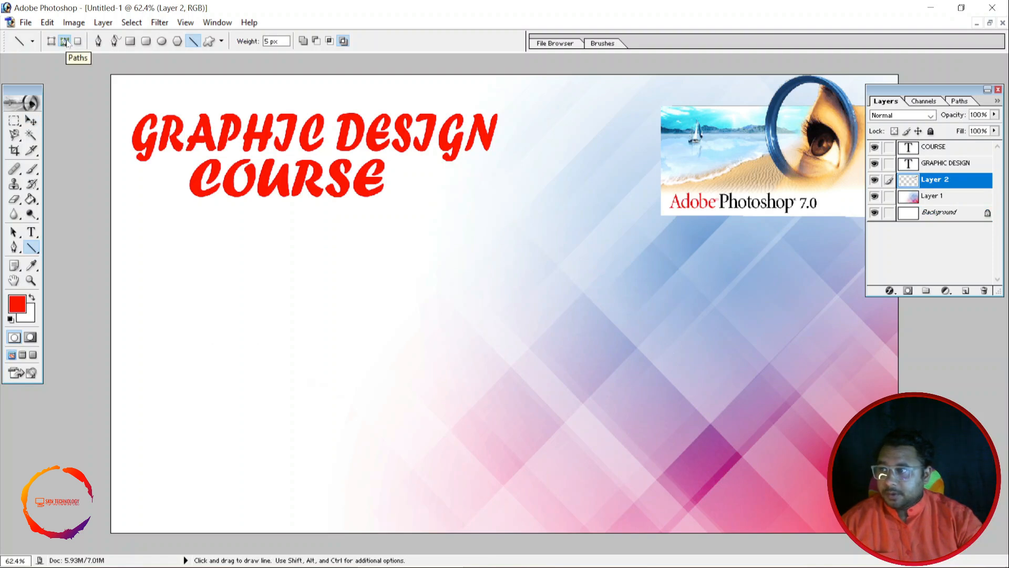
left_click(51, 41)
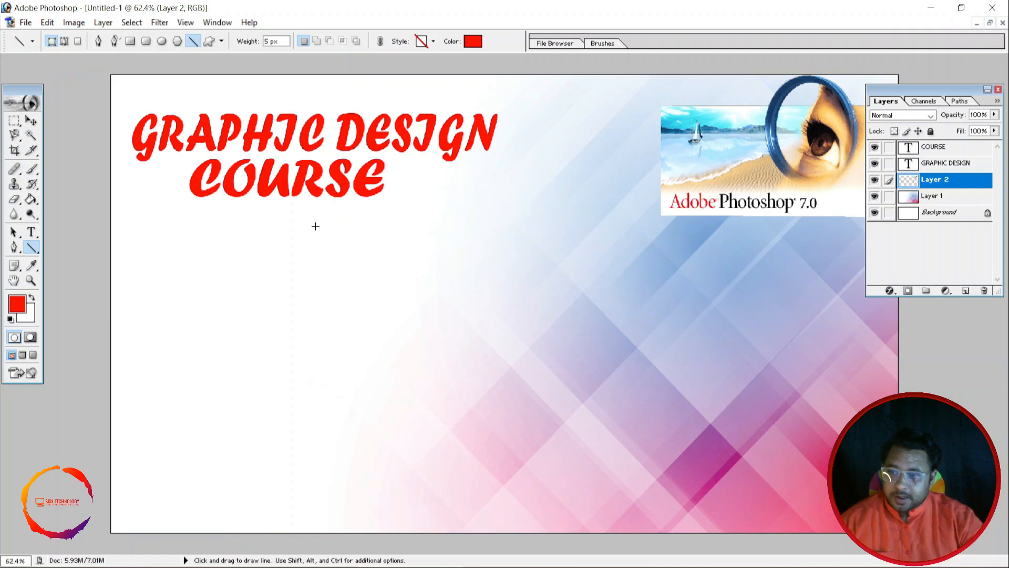
left_click_drag(253, 225, 534, 227)
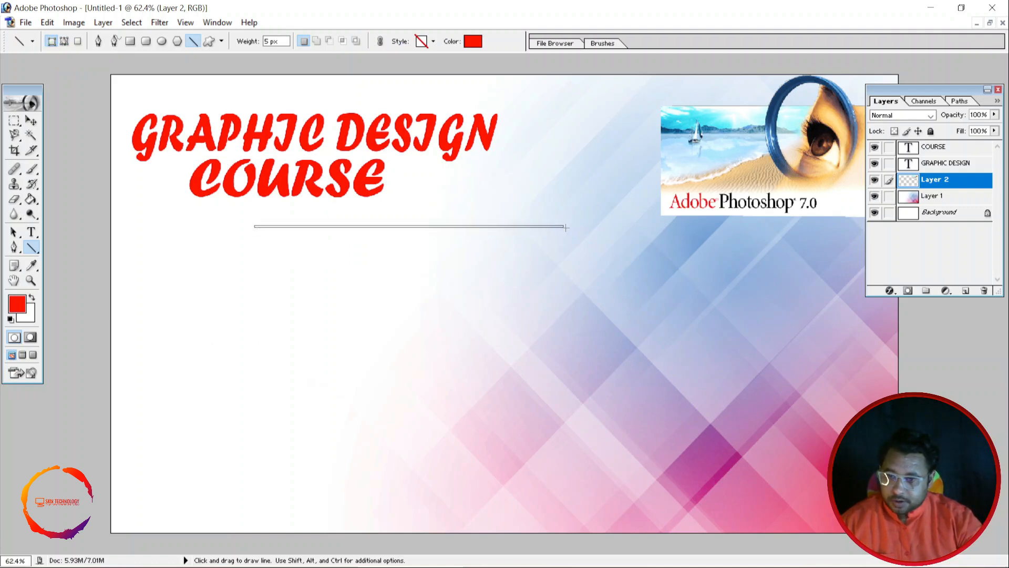
left_click_drag(598, 230, 601, 238)
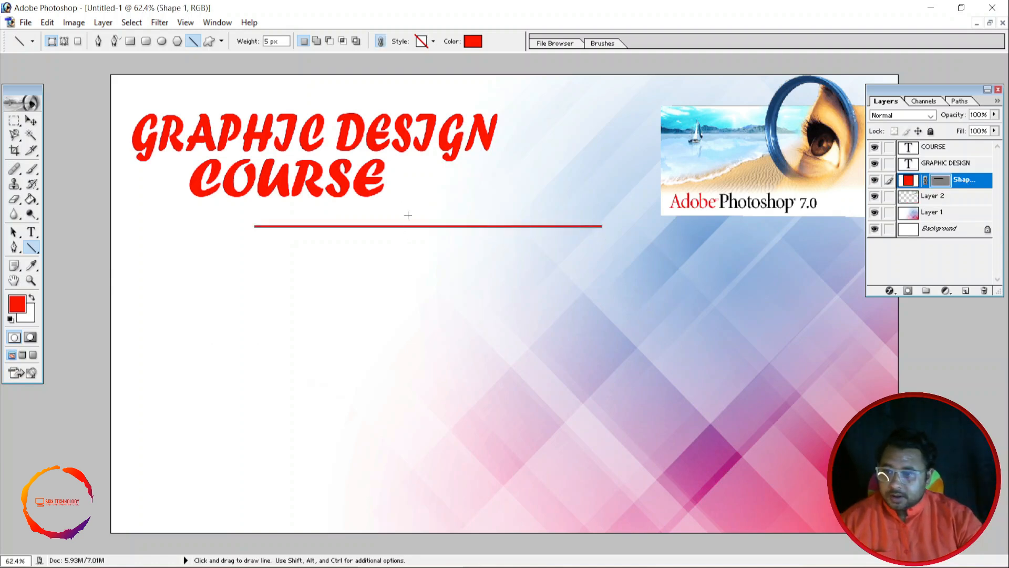
Step: Change the line's fill colour to bright green 8AFF00
left_click(473, 41)
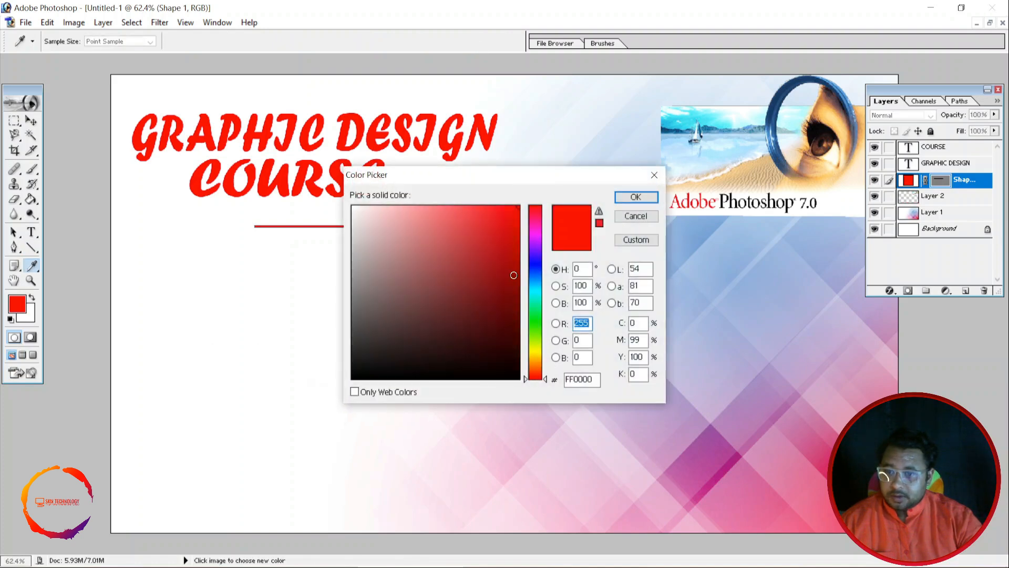
left_click_drag(535, 374, 526, 336)
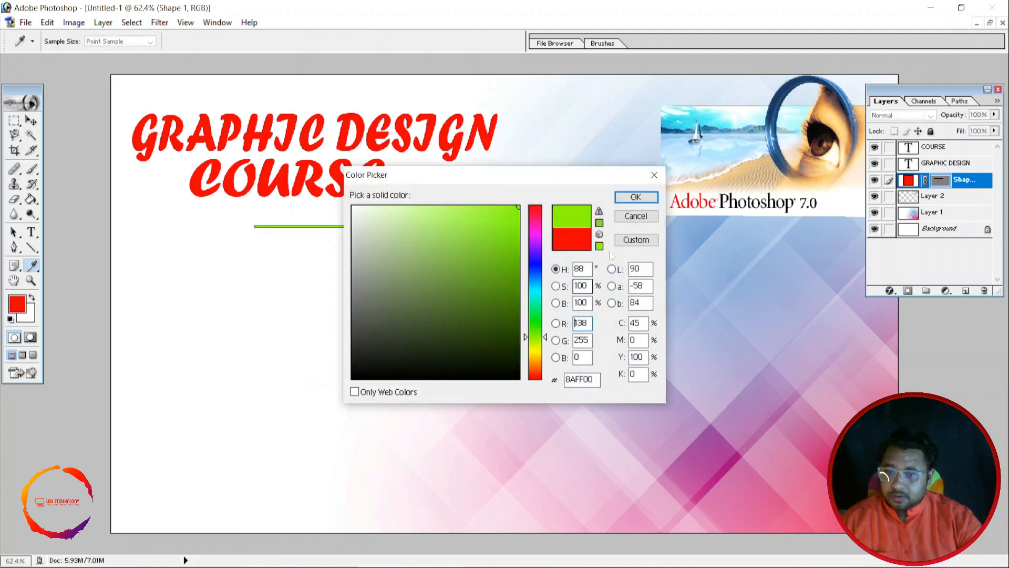
left_click(646, 200)
Step: Draw a second 5 px horizontal line below and to the right of the green one and colour it blue
left_click_drag(363, 259, 692, 260)
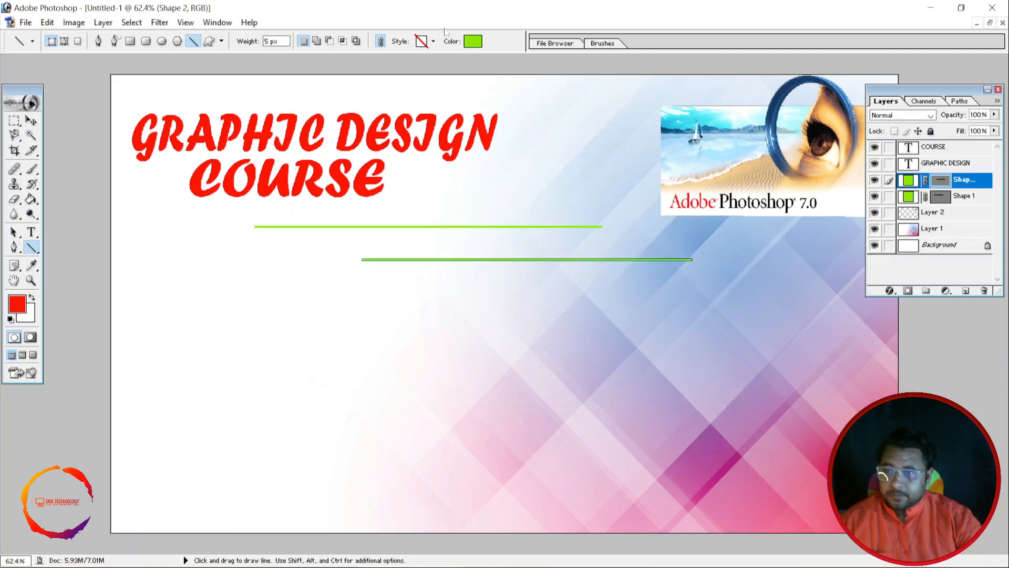
left_click(474, 41)
left_click_drag(536, 243, 541, 268)
left_click(638, 197)
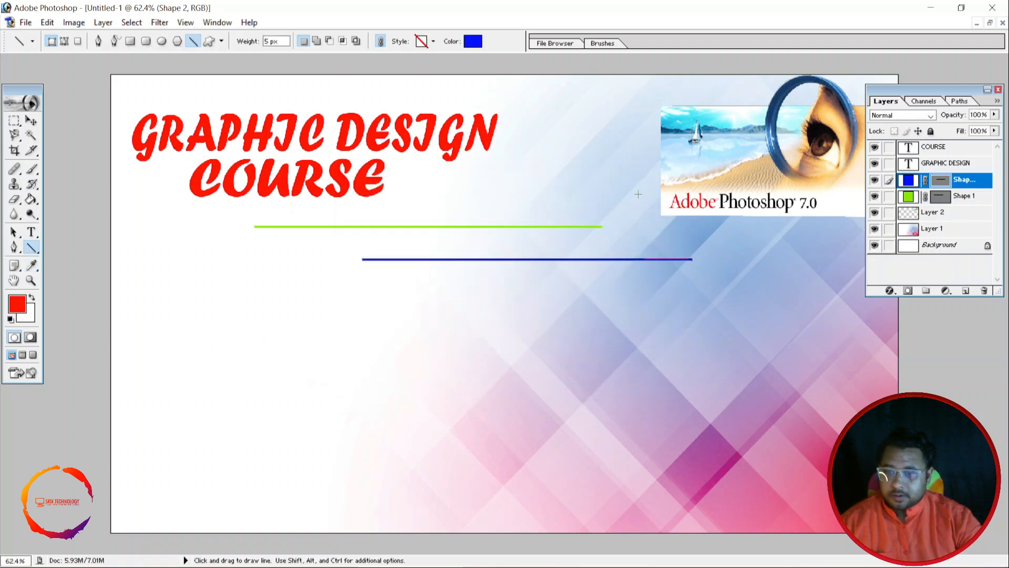
Step: Move the blue line left so it starts near the title's left edge, and raise the green line closer to "COURSE"
key("v")
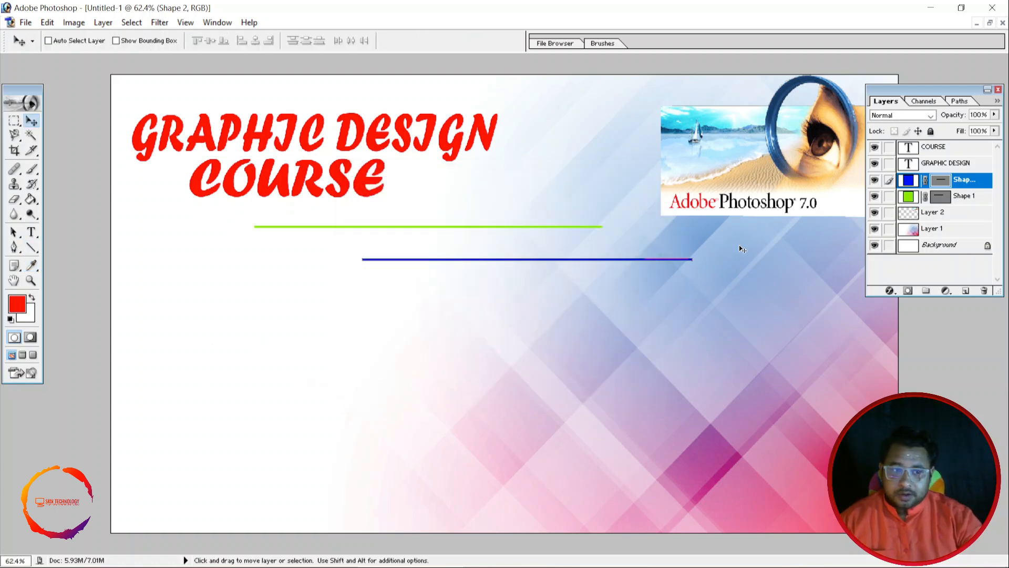
left_click_drag(590, 260, 373, 227)
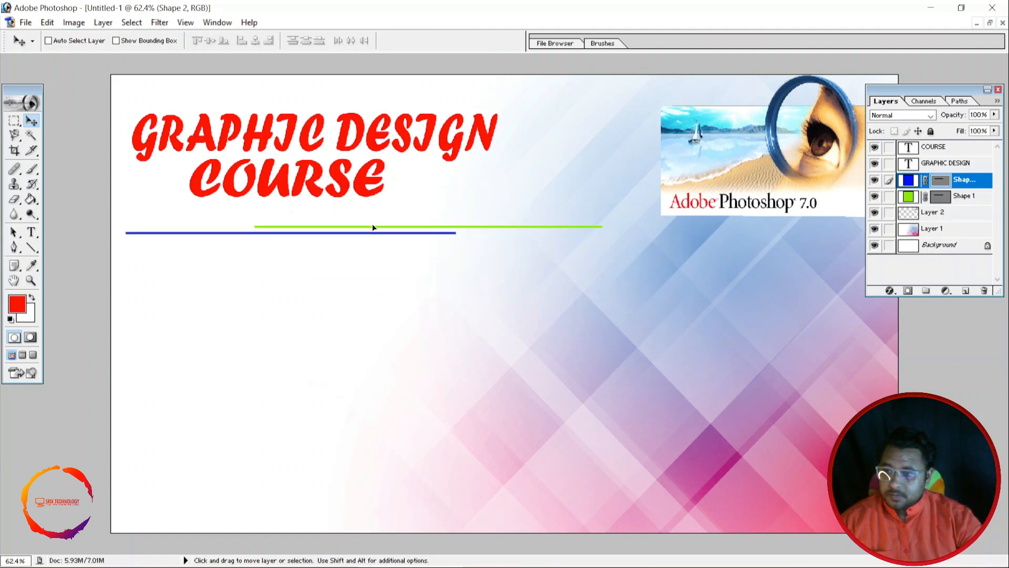
right_click(431, 230)
left_click(462, 233)
left_click_drag(466, 228, 472, 212)
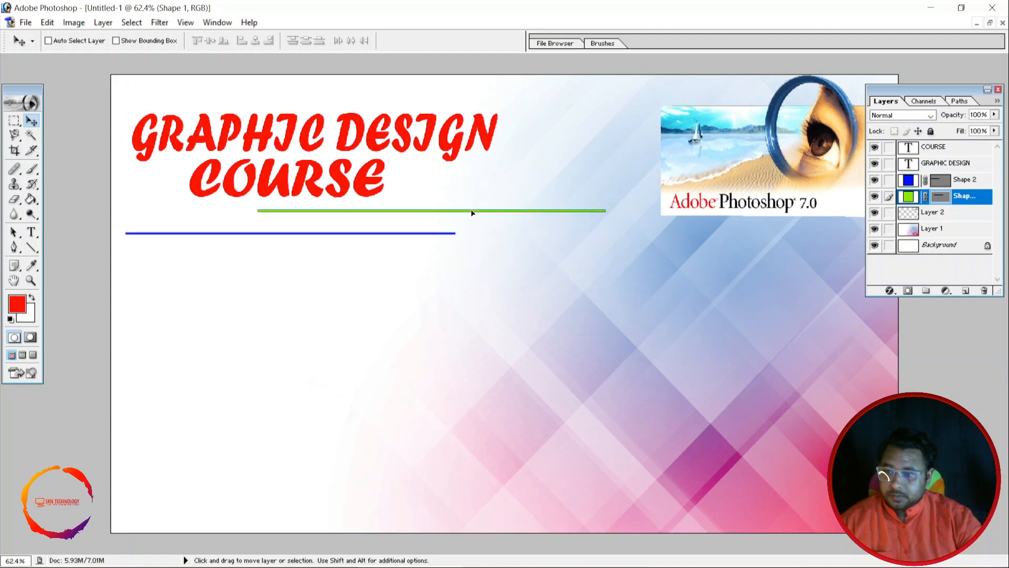
Step: Raise the blue line to just under the green one and shift the green line right for a staggered double underline
right_click(433, 236)
left_click(453, 244)
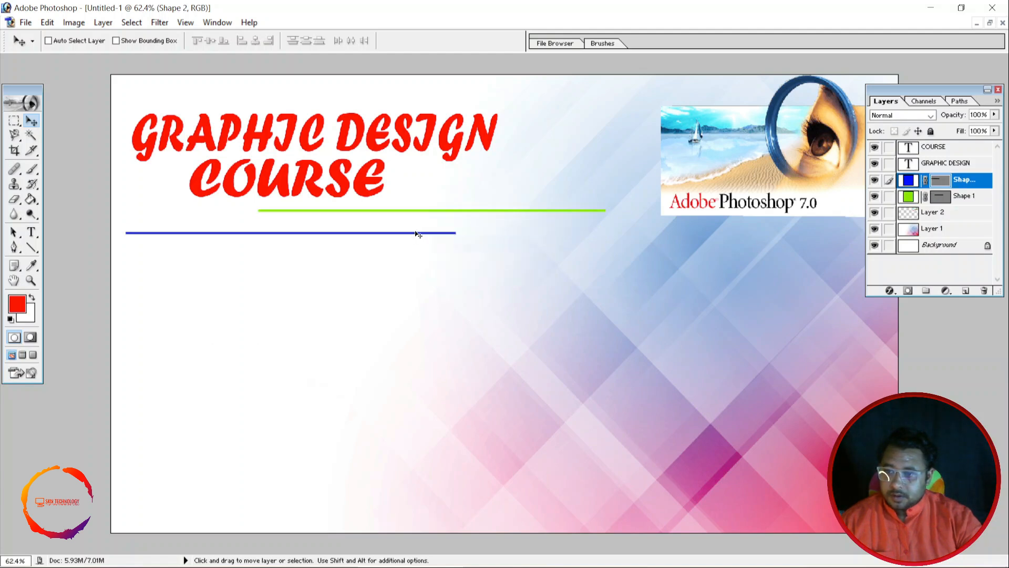
left_click_drag(416, 232, 414, 219)
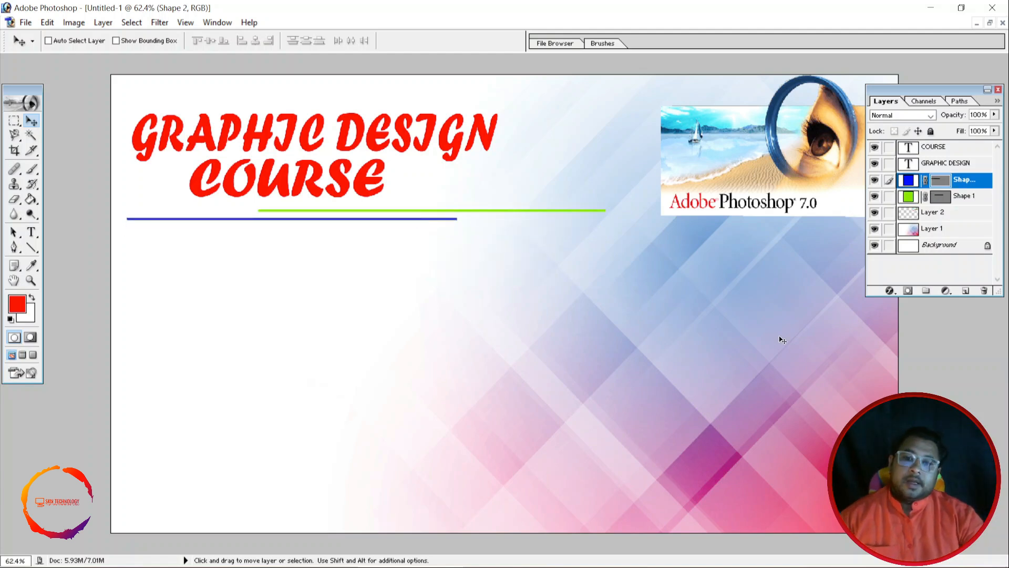
right_click(572, 210)
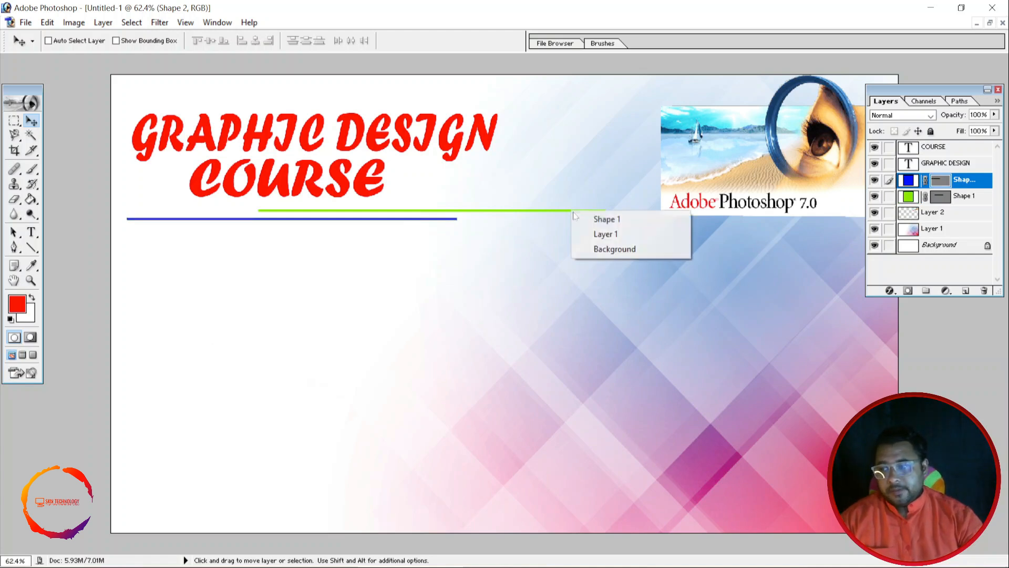
left_click(586, 219)
left_click_drag(569, 214, 597, 214)
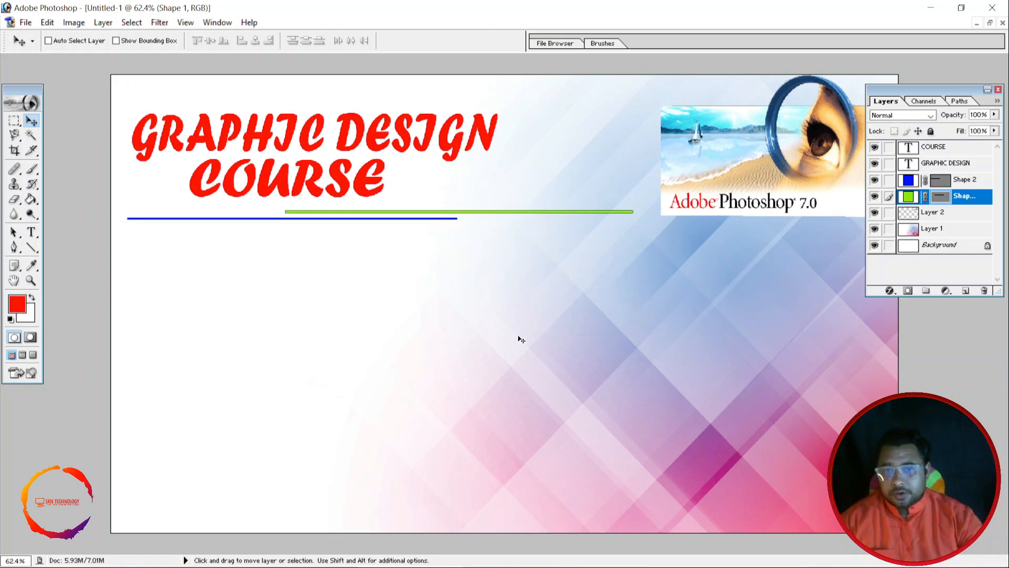
Step: Draw a wide text box below the title's underlines and enter "Introduction to Adobe Photoshop 7.0" in it
left_click(31, 231)
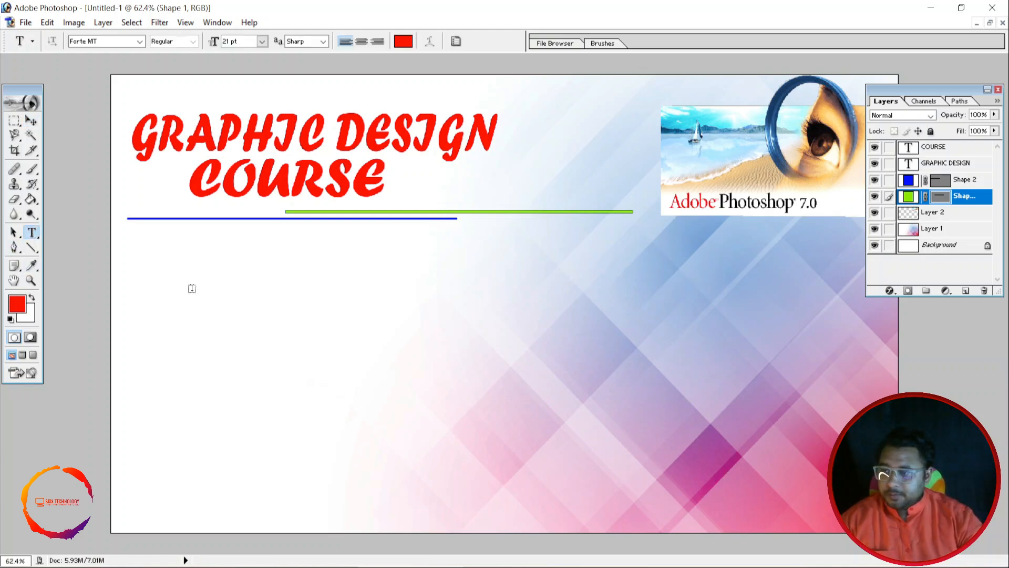
left_click_drag(421, 308, 632, 353)
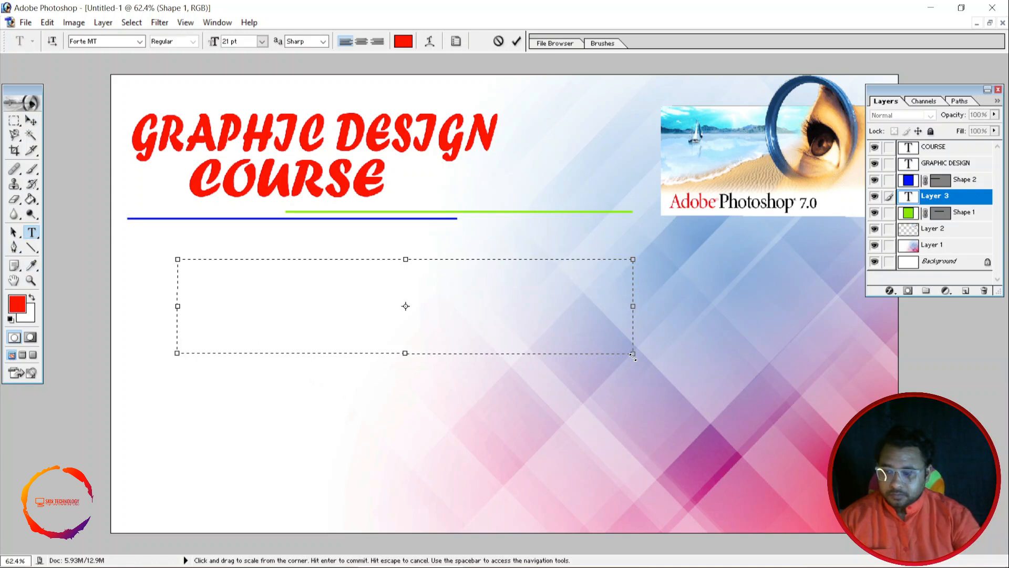
type("I")
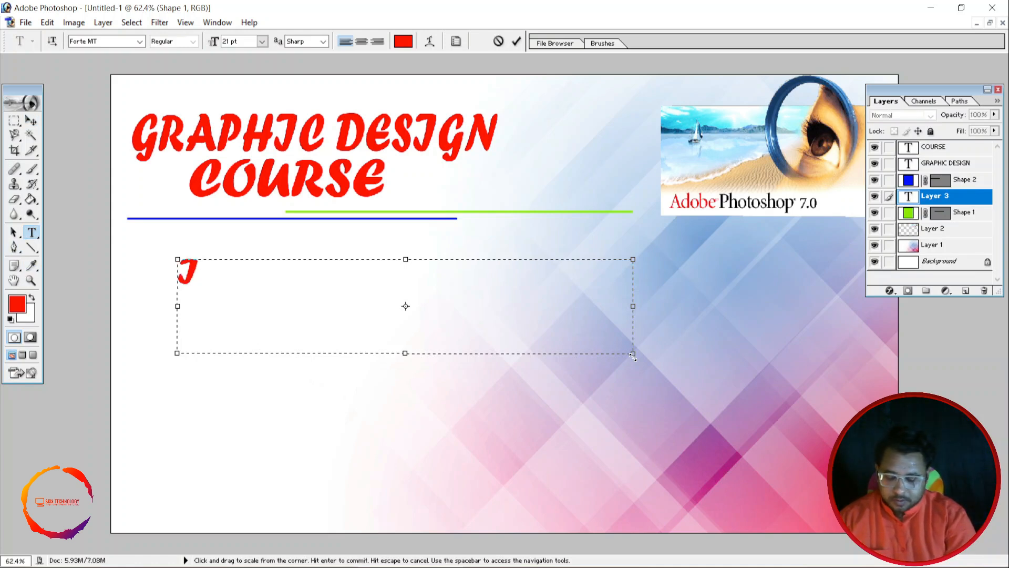
type("ntro")
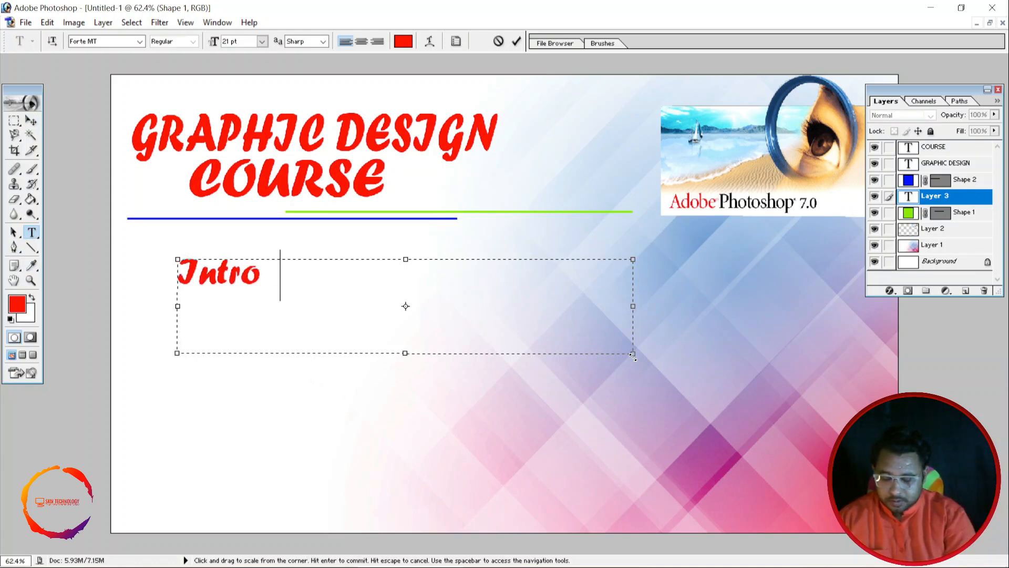
type("duction")
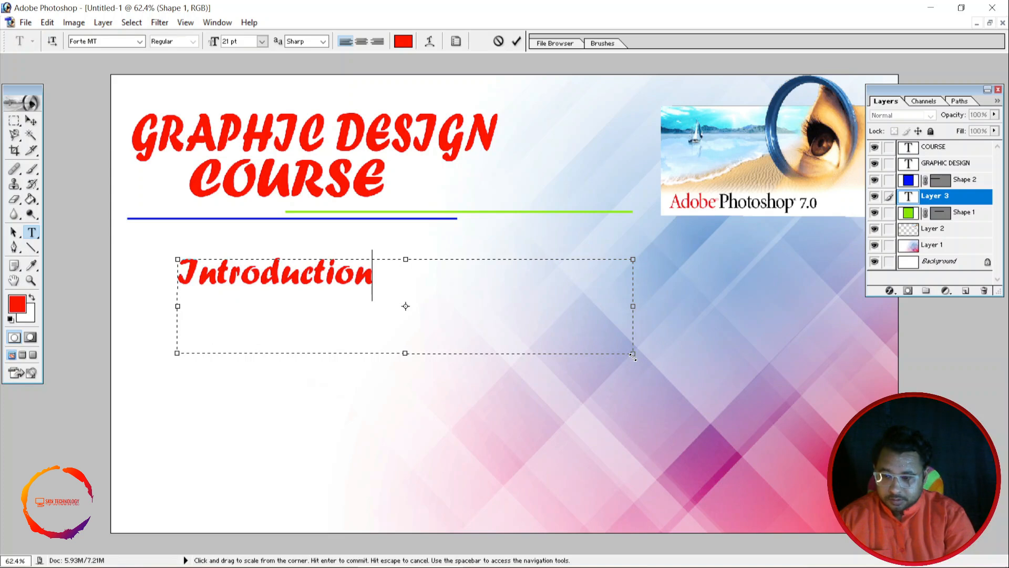
type(" to")
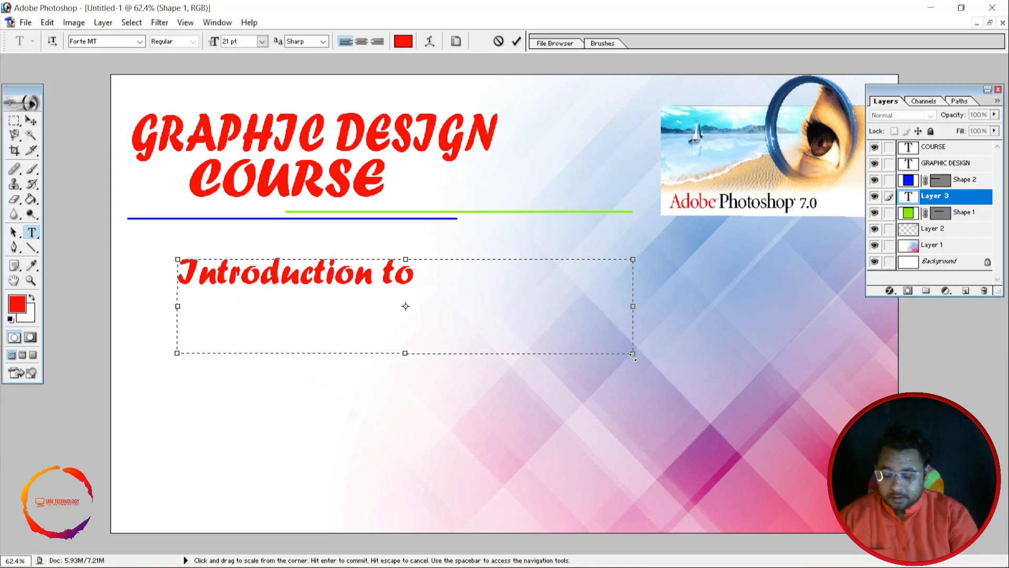
type(" ad")
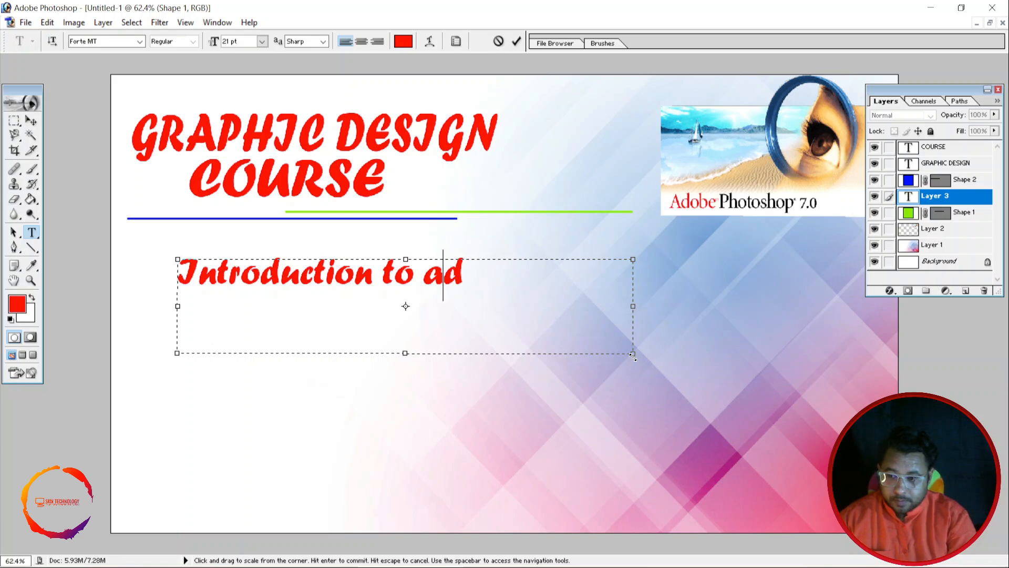
key("BackSpace")
key("BackSpace")
type("Ado")
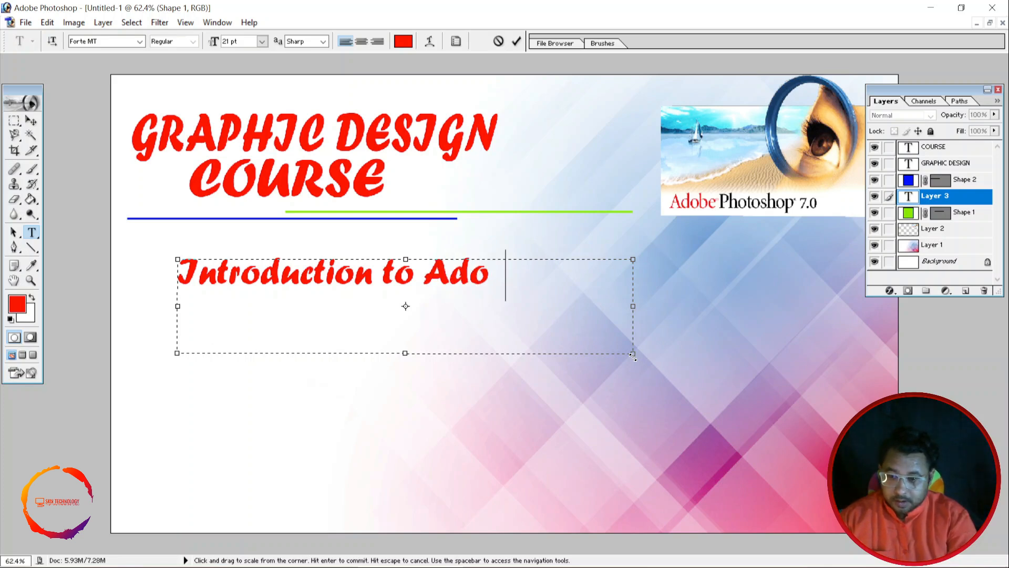
key("BackSpace")
type("be Ph")
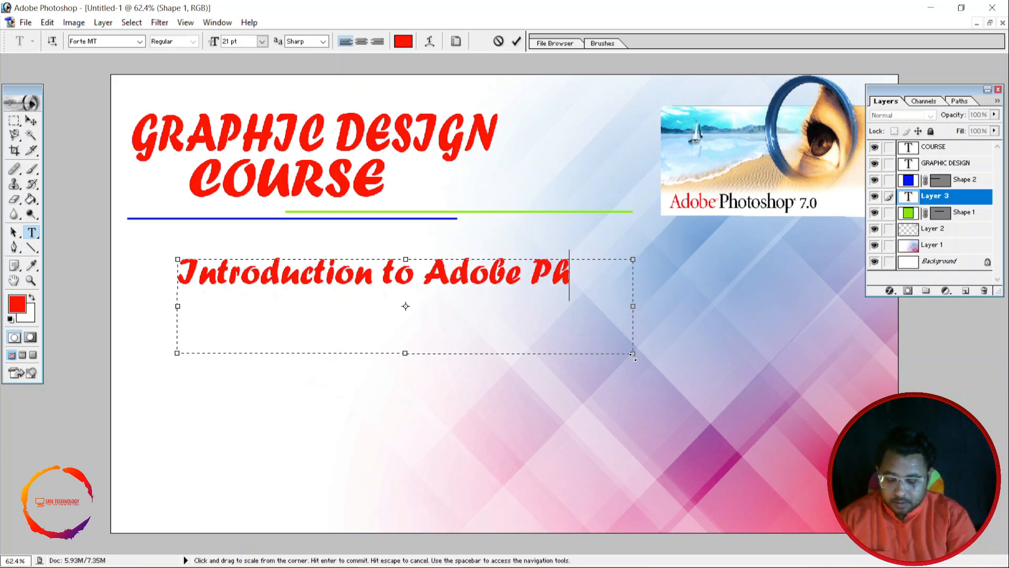
type("otoshop")
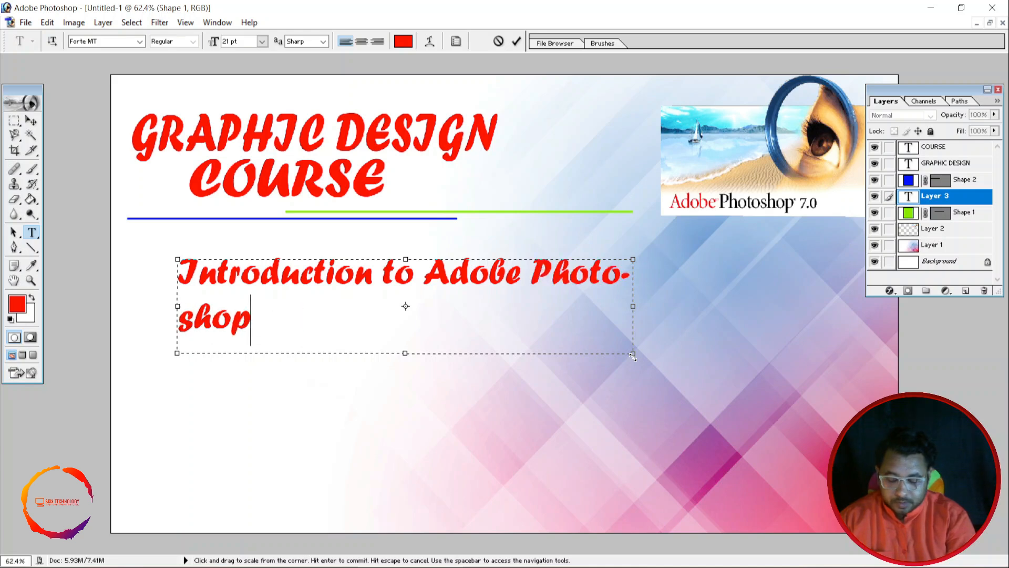
type(" 7")
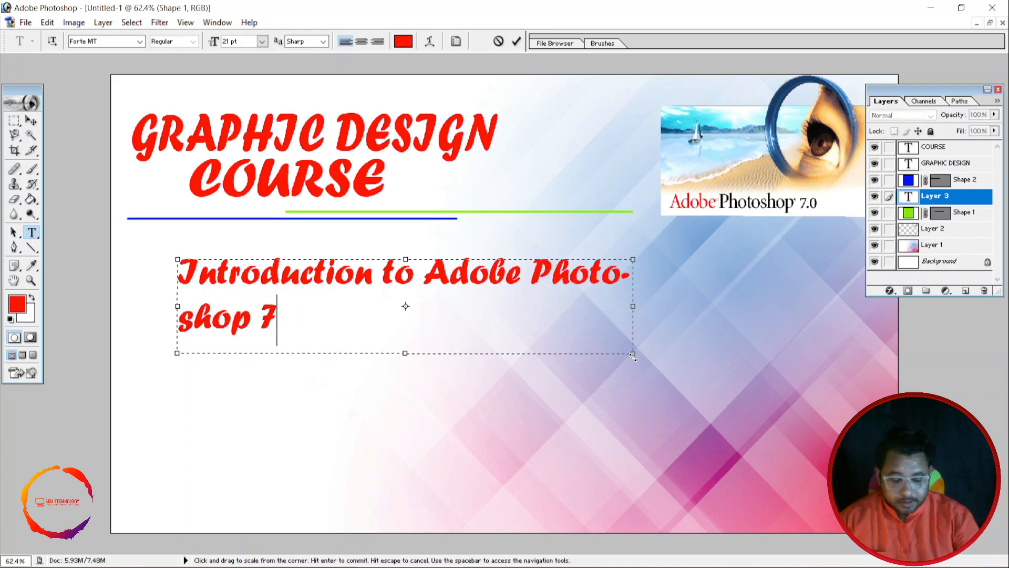
type(".0")
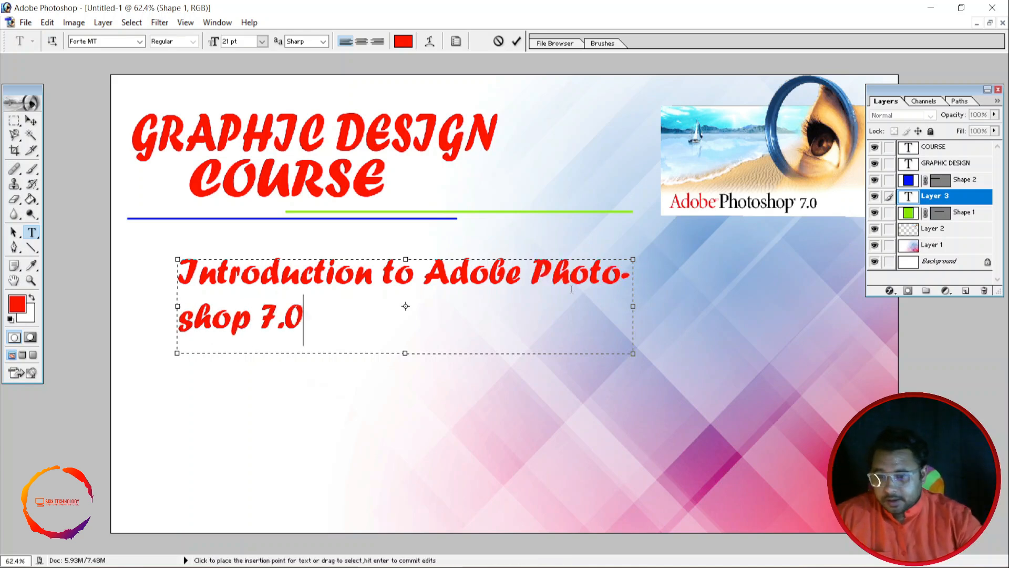
Step: Insert line breaks before "Photoshop" and before "Adobe" in the intro text
left_click(533, 274)
key("Return")
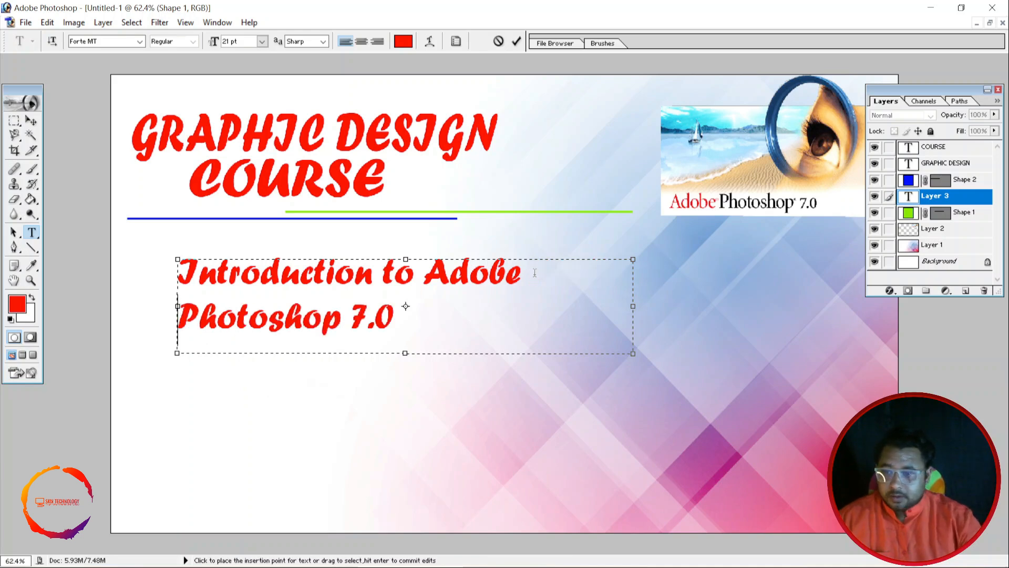
left_click(425, 273)
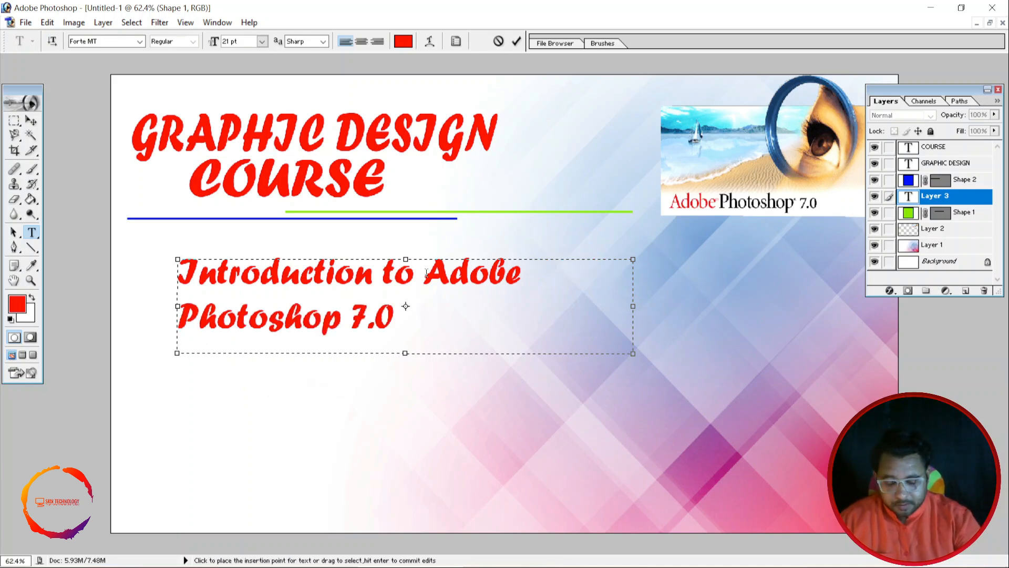
key("Return")
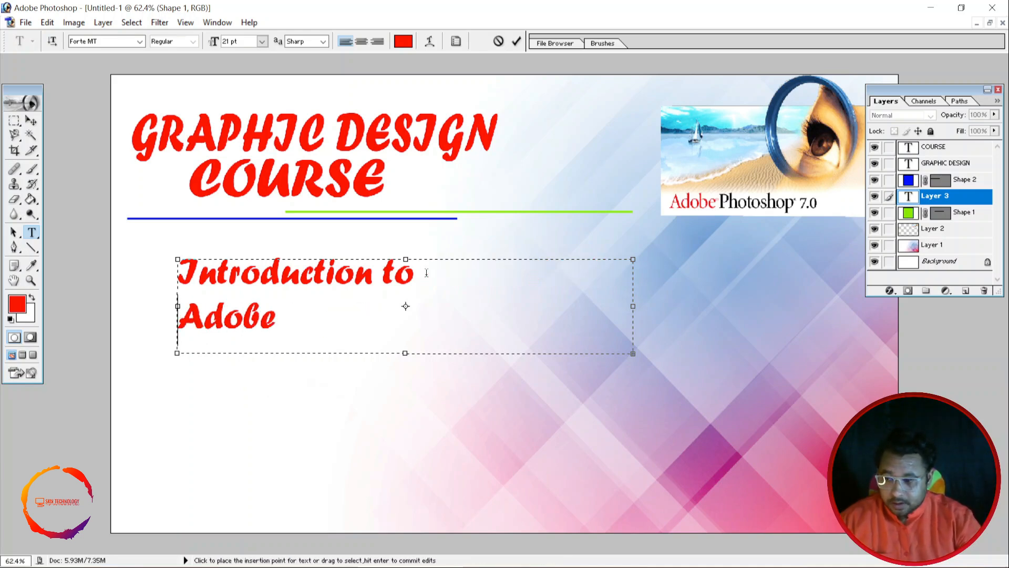
Step: Extend the text box downward to make room for the third line of the intro text
key("Right")
key("Right")
key("Right")
key("Right")
key("Right")
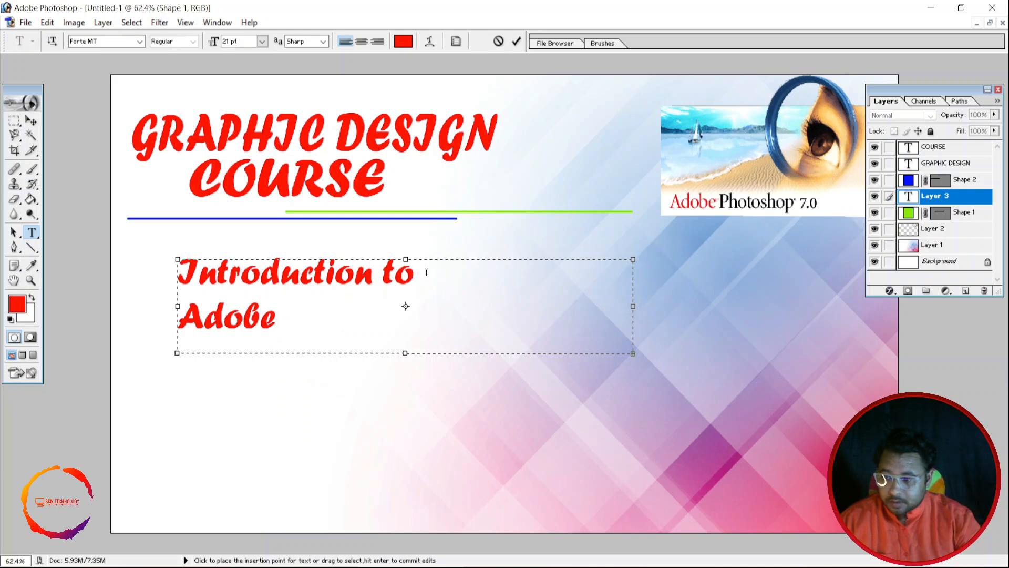
key("Right")
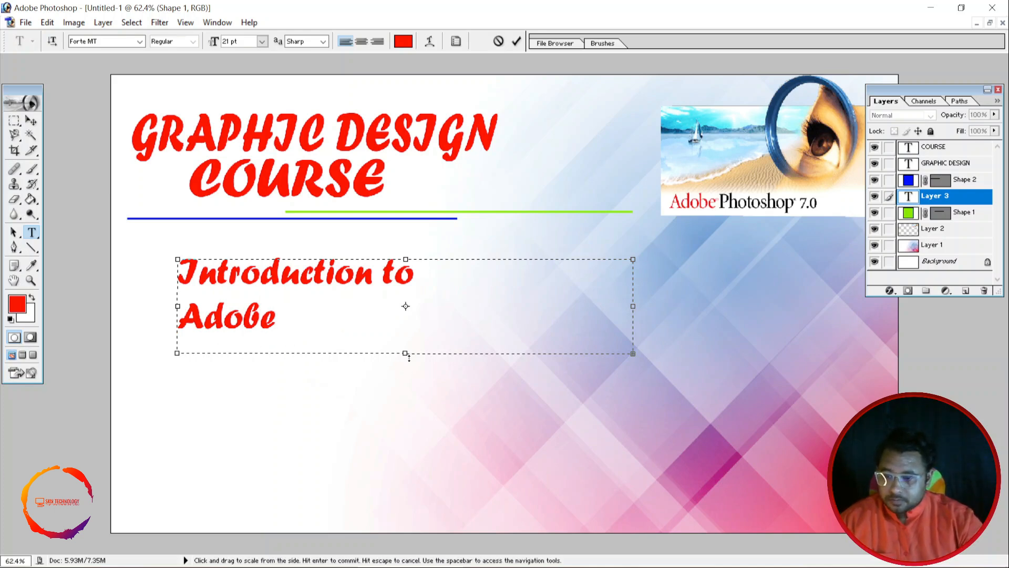
left_click_drag(405, 353, 405, 414)
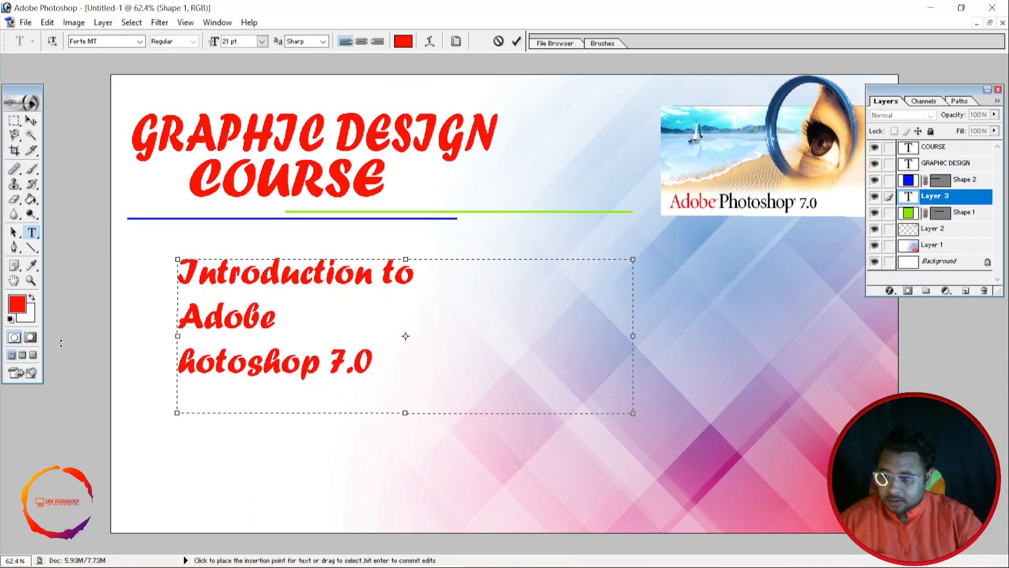
Step: Rejoin "Photoshop 7.0", with its capital P, to "Adobe" on the second line and indent that line
type("p")
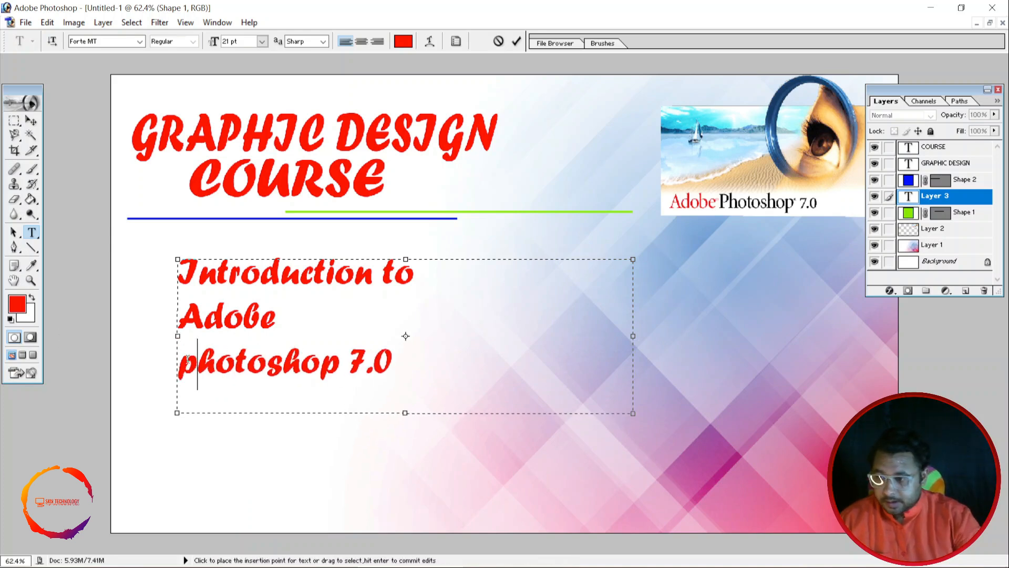
key("BackSpace")
type("P")
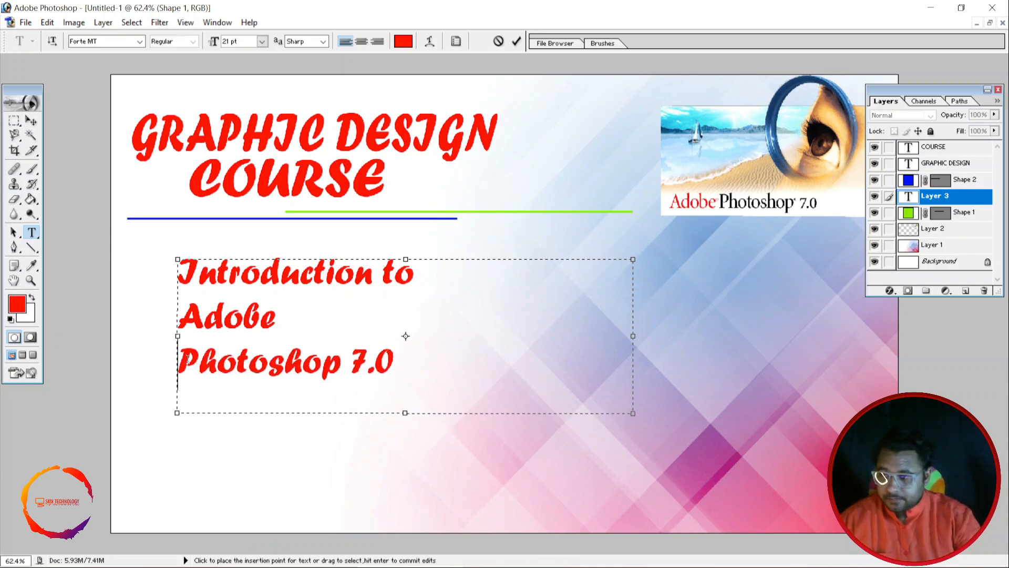
key("BackSpace")
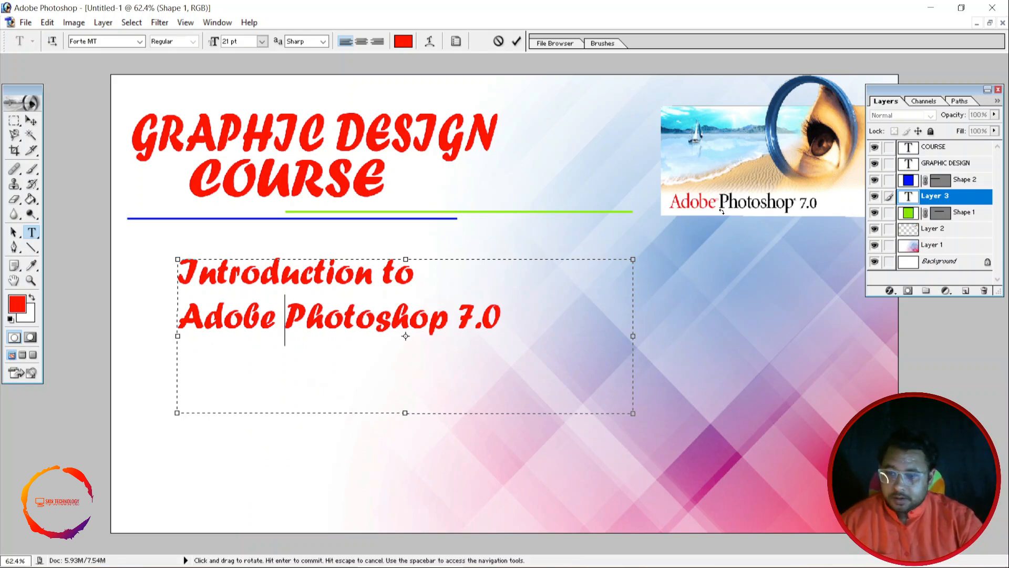
left_click(184, 315)
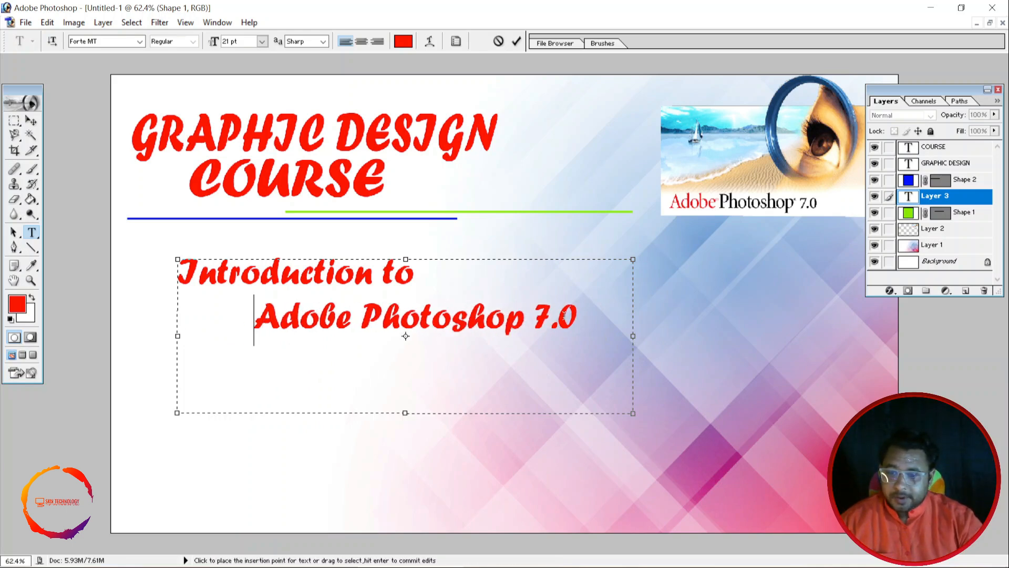
Step: Change the font of both intro text lines to Javanese Text
left_click_drag(578, 318, 179, 274)
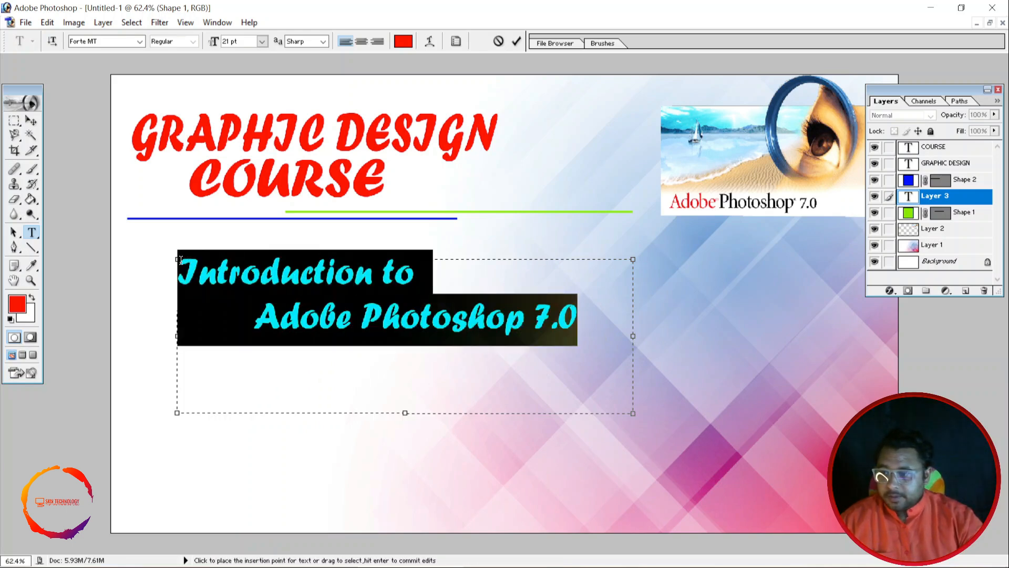
left_click(140, 41)
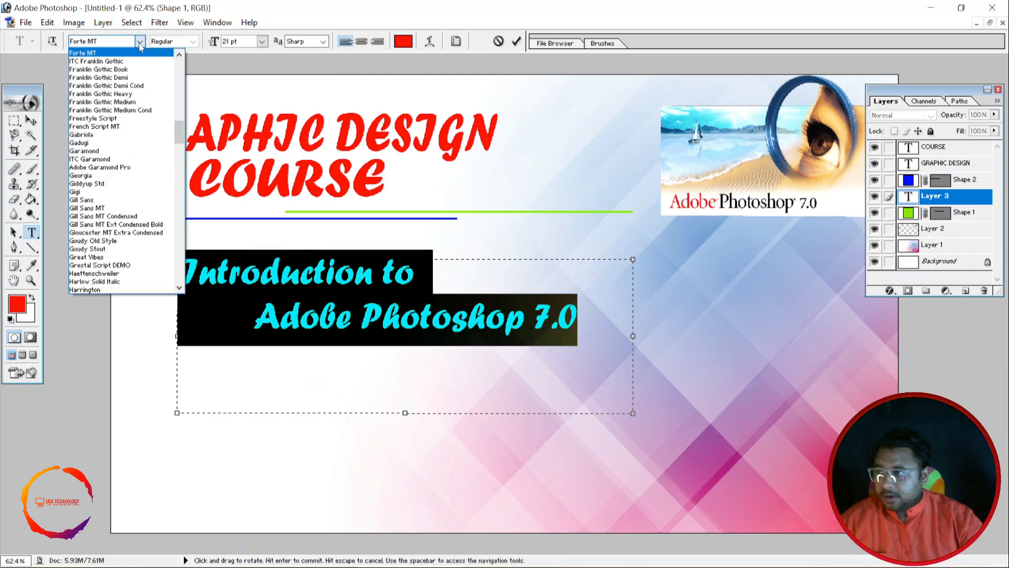
left_click(151, 194)
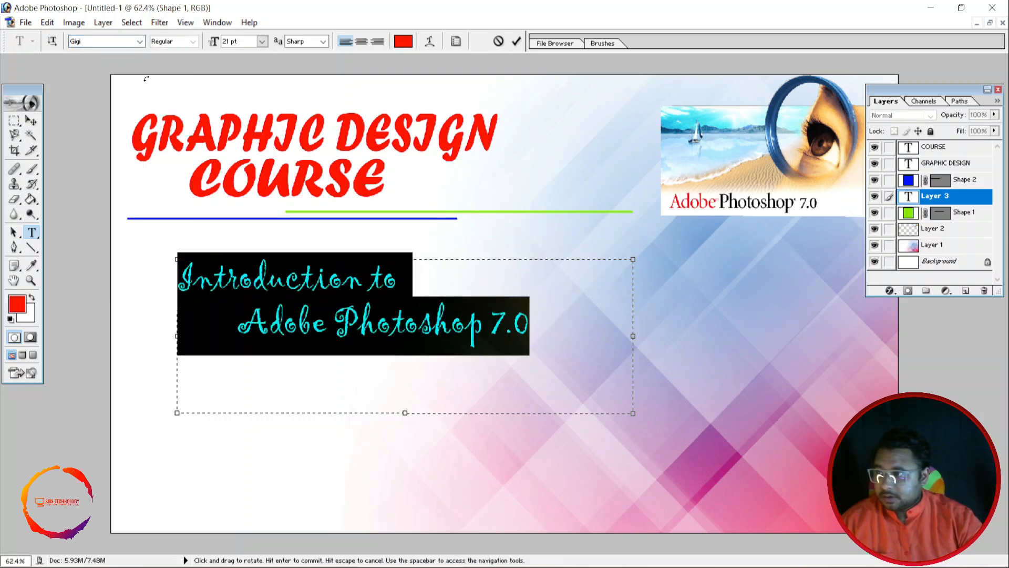
left_click(140, 41)
left_click(136, 228)
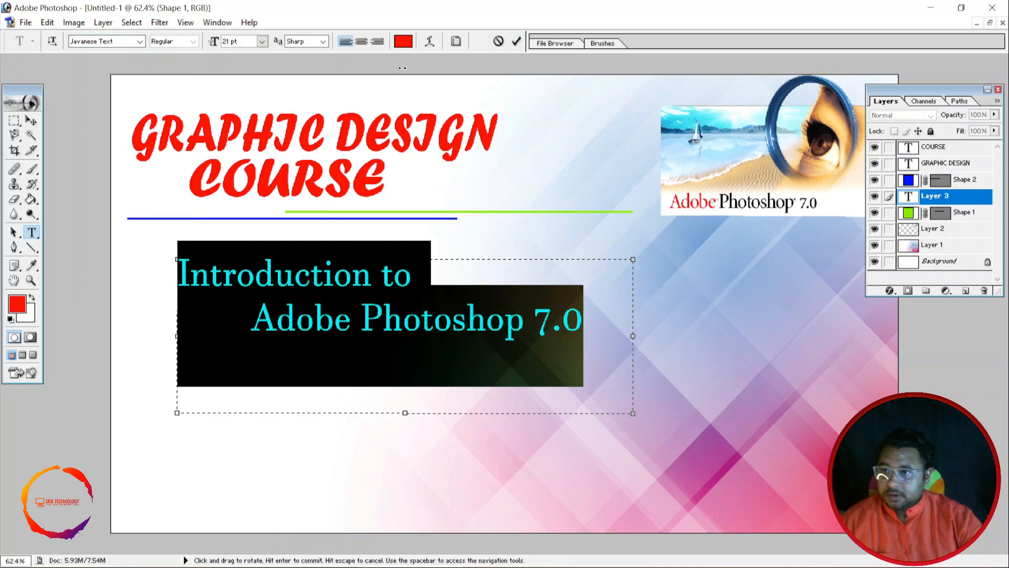
Step: Set the intro text's colour to blue 1800FF
left_click(404, 41)
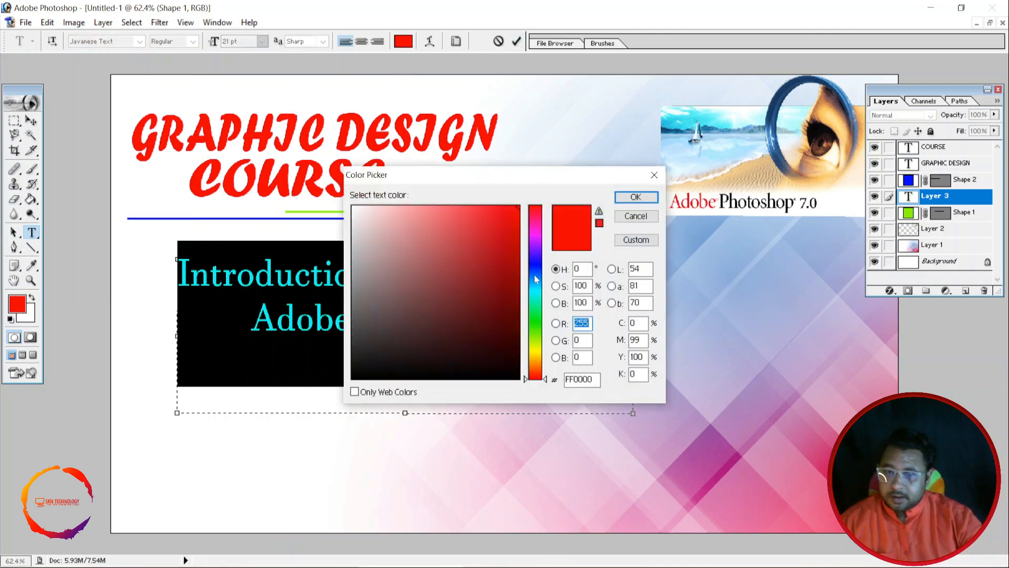
left_click_drag(536, 278, 536, 264)
left_click(635, 196)
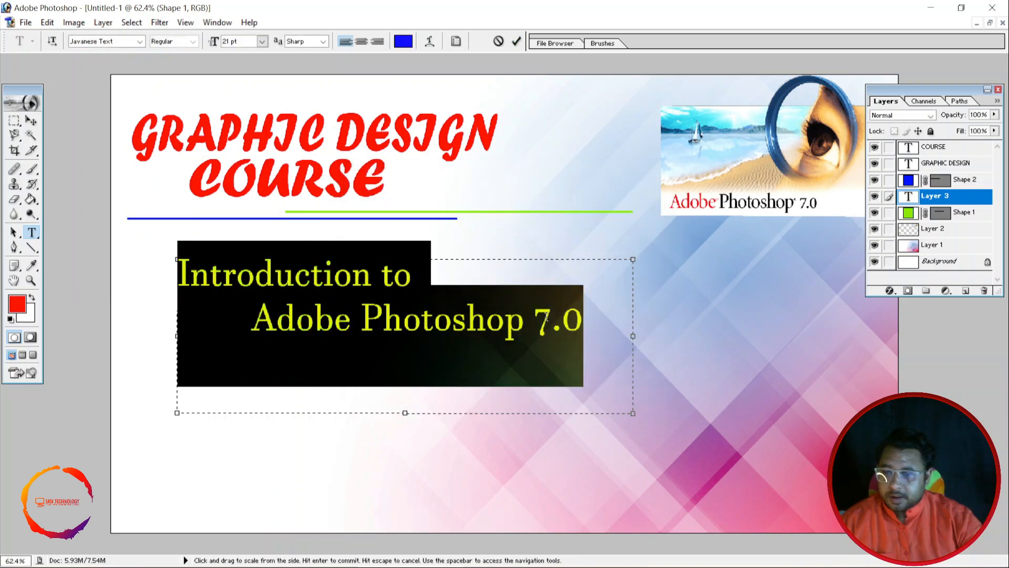
Step: Recolour the whole intro text black 000000 and commit the text edit
left_click(421, 315)
left_click_drag(601, 337, 177, 252)
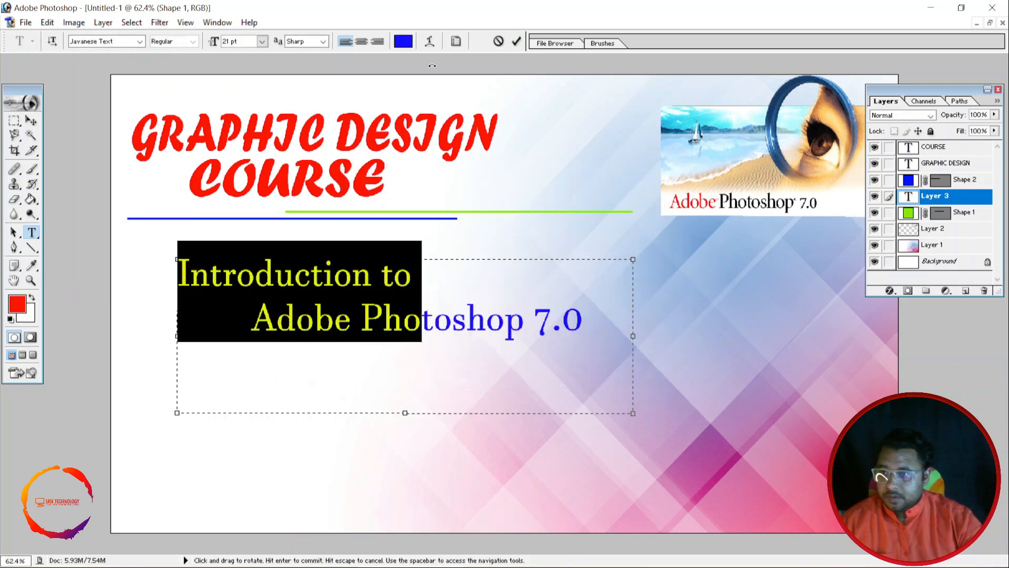
left_click(611, 323)
key("ctrl+a")
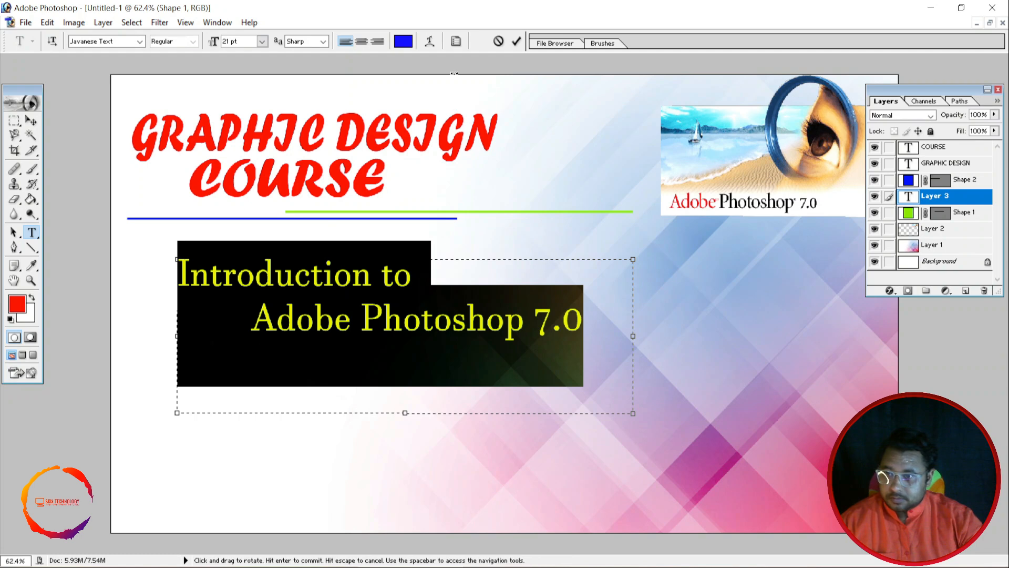
left_click(407, 46)
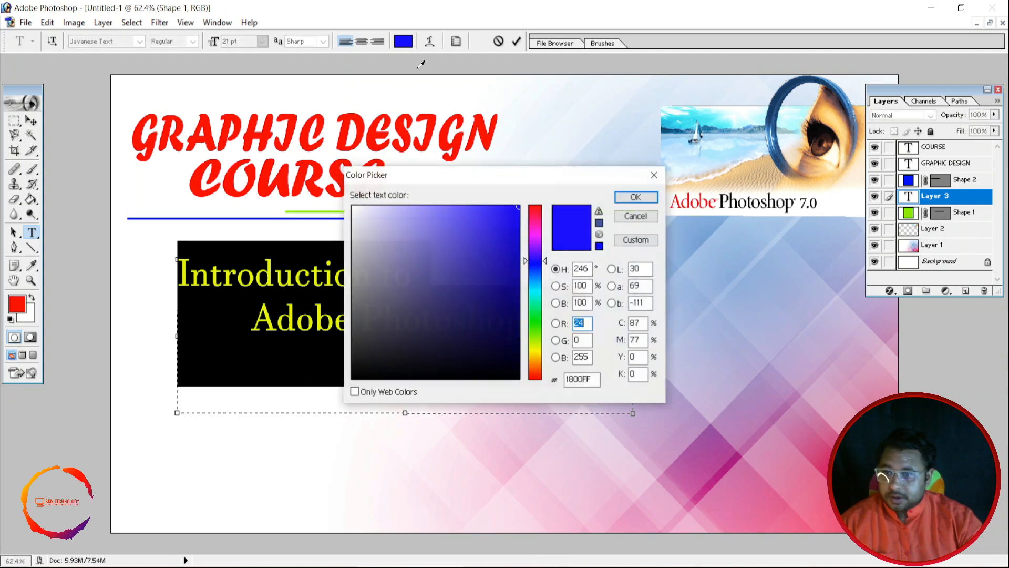
left_click(537, 305)
left_click_drag(537, 305, 536, 293)
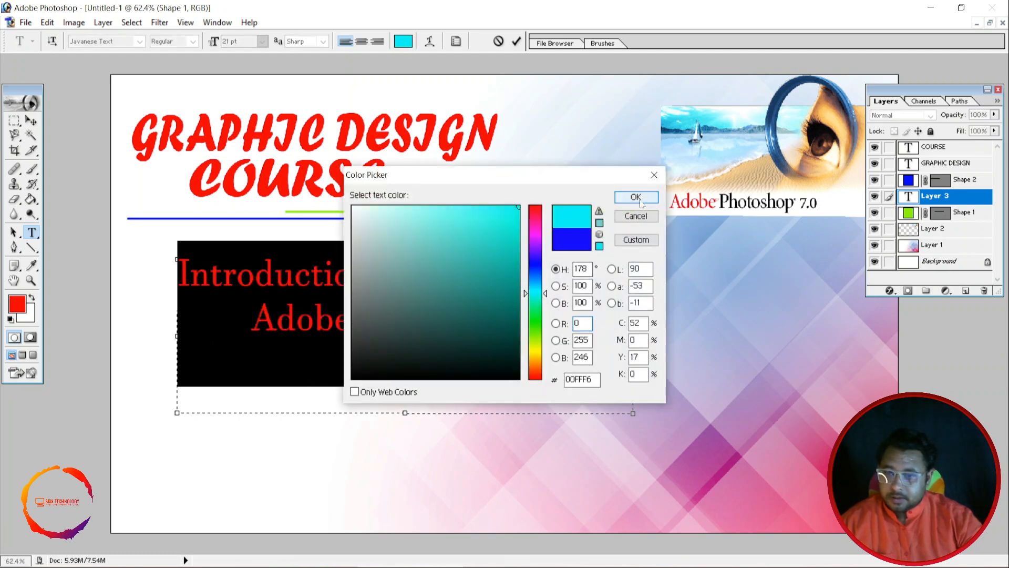
left_click_drag(480, 354, 543, 396)
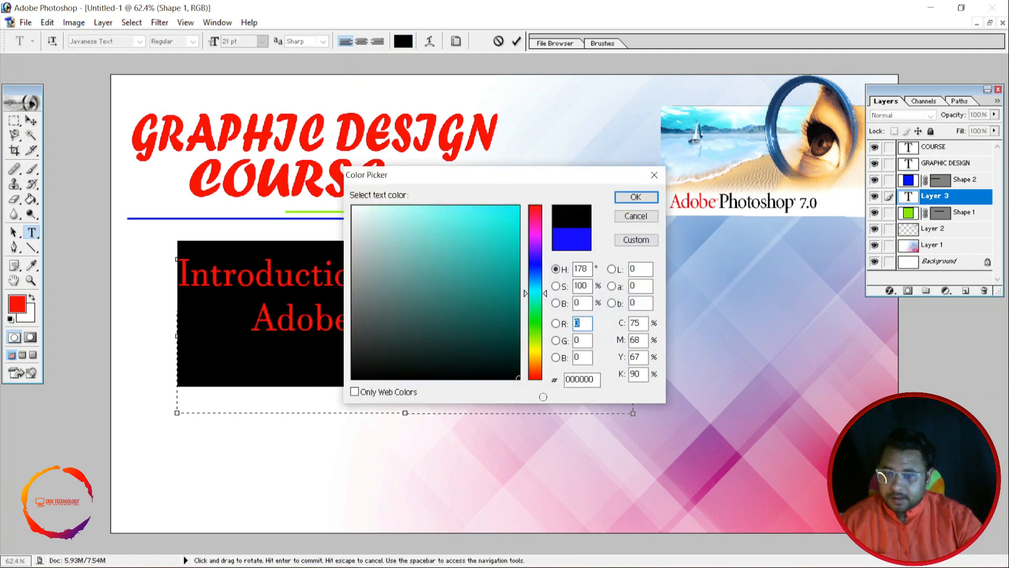
left_click(634, 197)
left_click(181, 273)
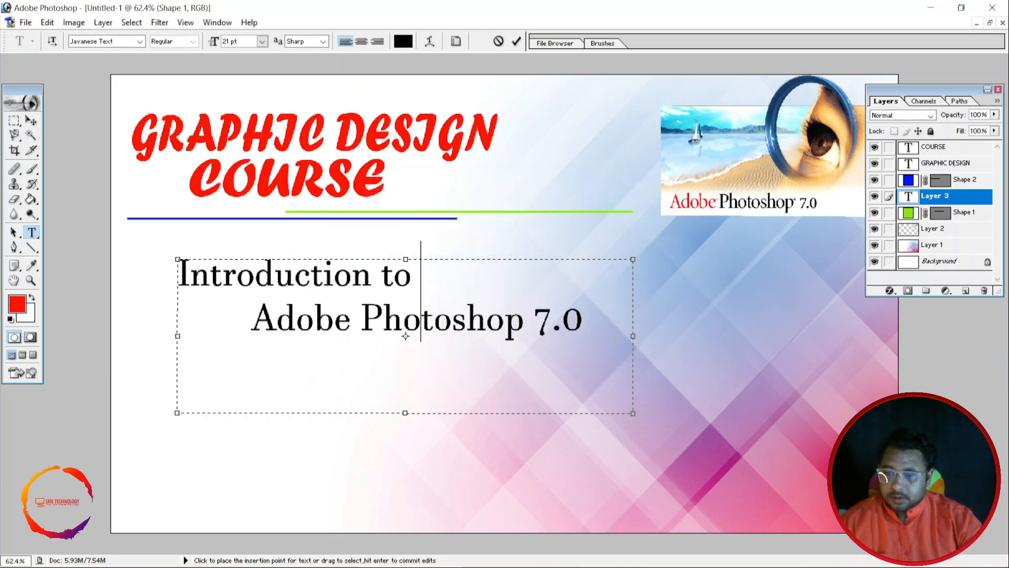
left_click(517, 42)
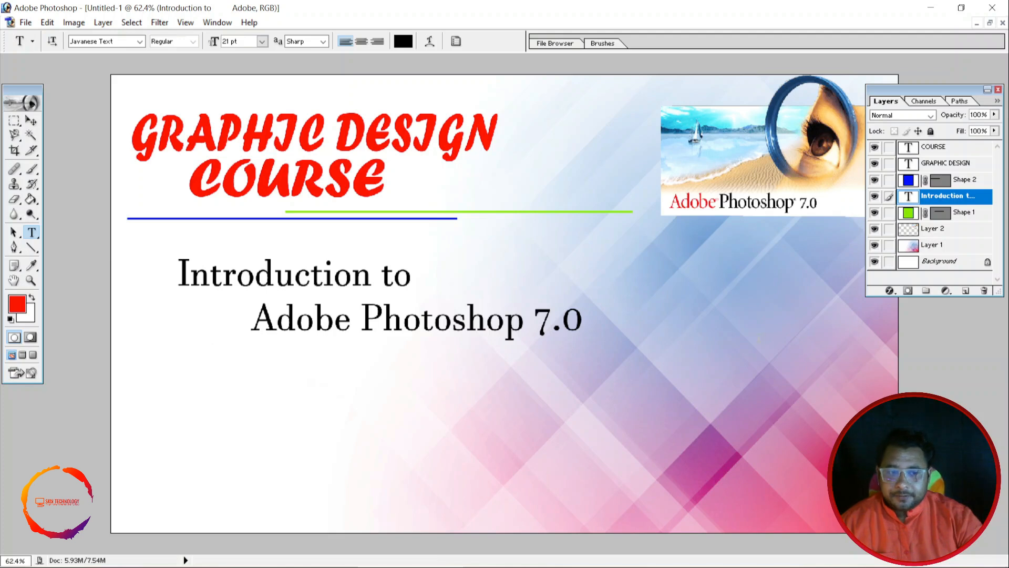
Step: Give the intro text layer a Bevel and Emboss style with depth 1000%, size 13 px and soften 4 px
right_click(954, 197)
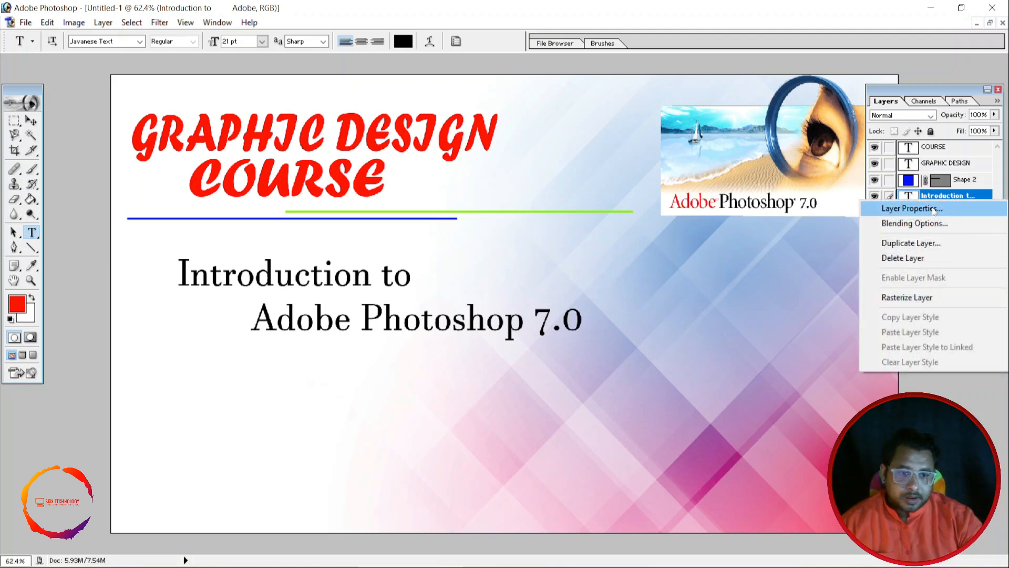
left_click(961, 192)
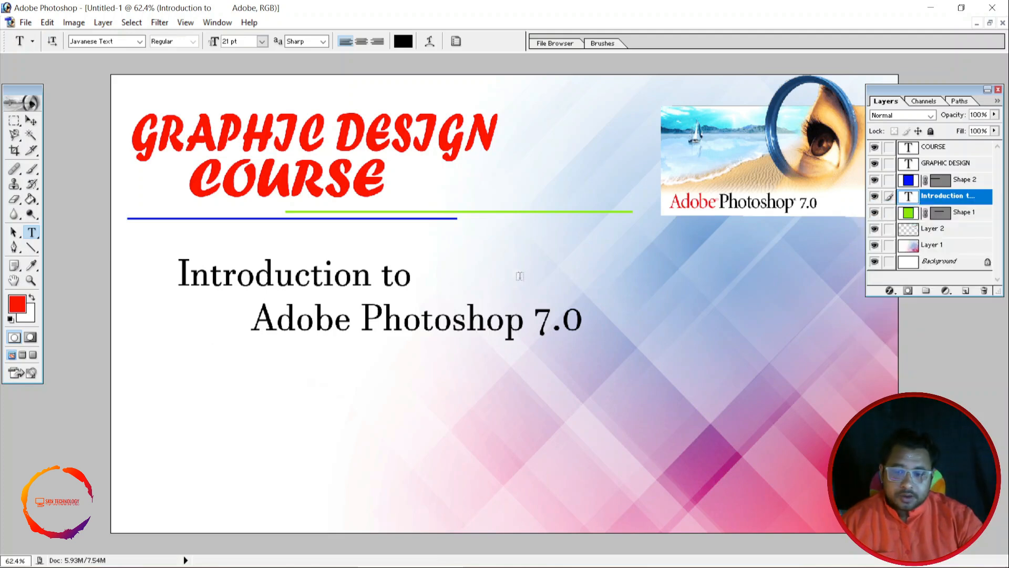
right_click(960, 199)
key("Escape")
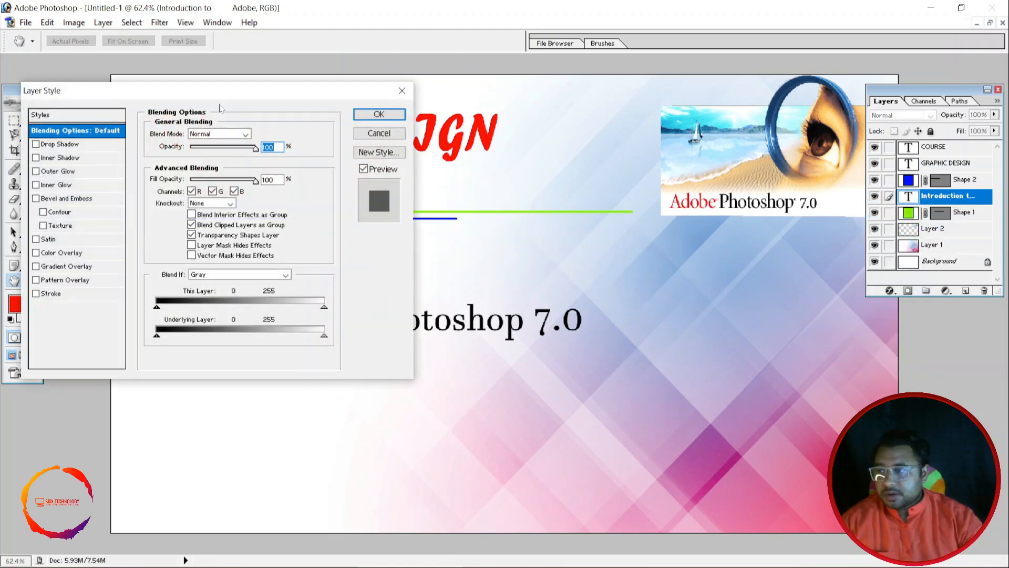
left_click_drag(242, 97, 798, 109)
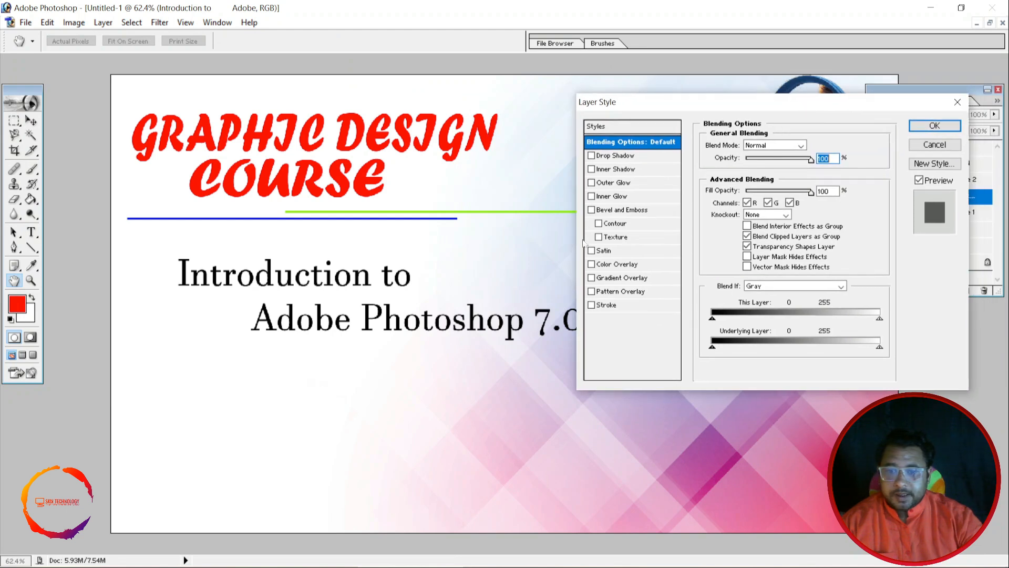
left_click(592, 211)
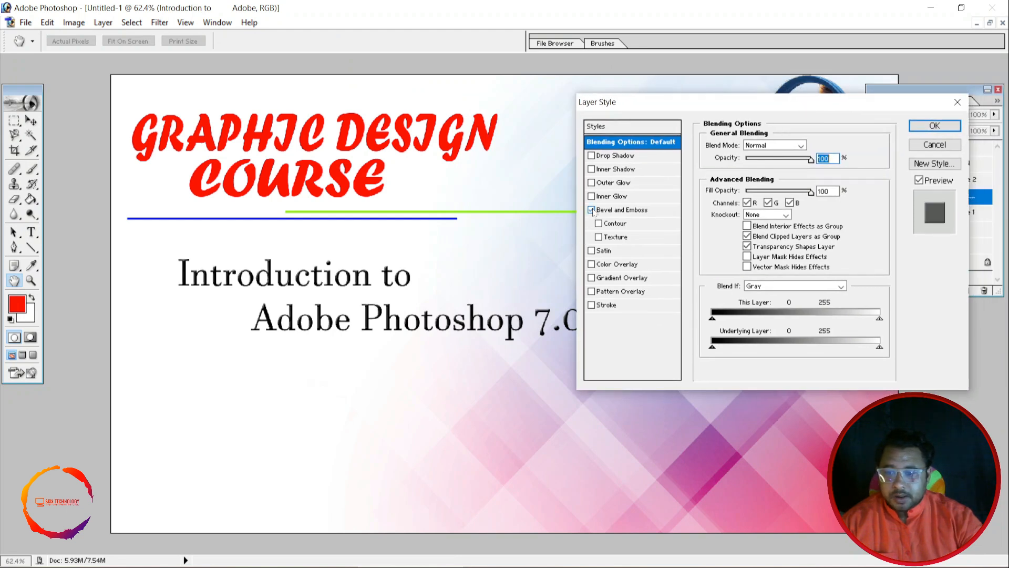
left_click(641, 208)
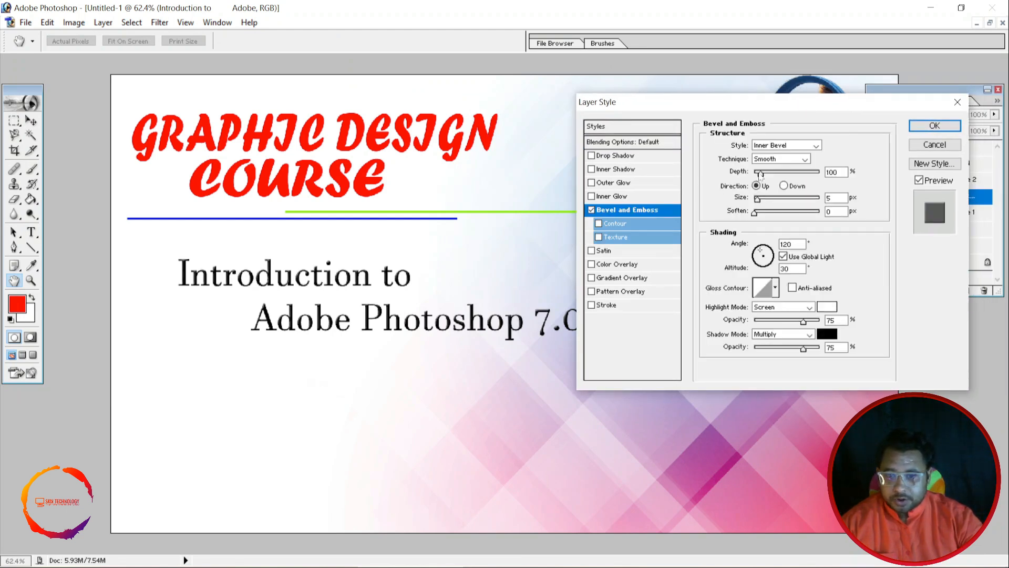
left_click_drag(760, 174, 815, 173)
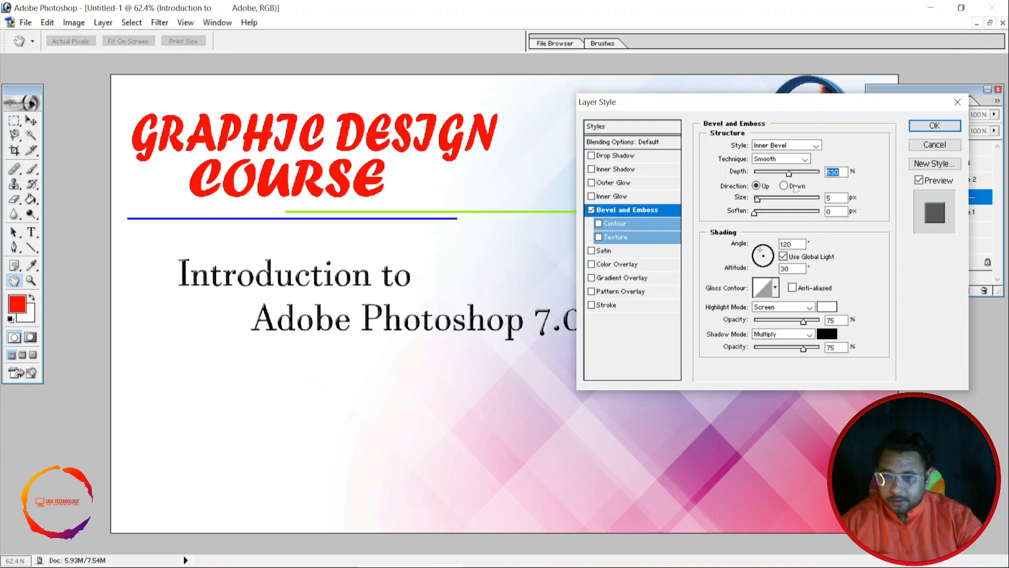
left_click_drag(760, 199, 772, 218)
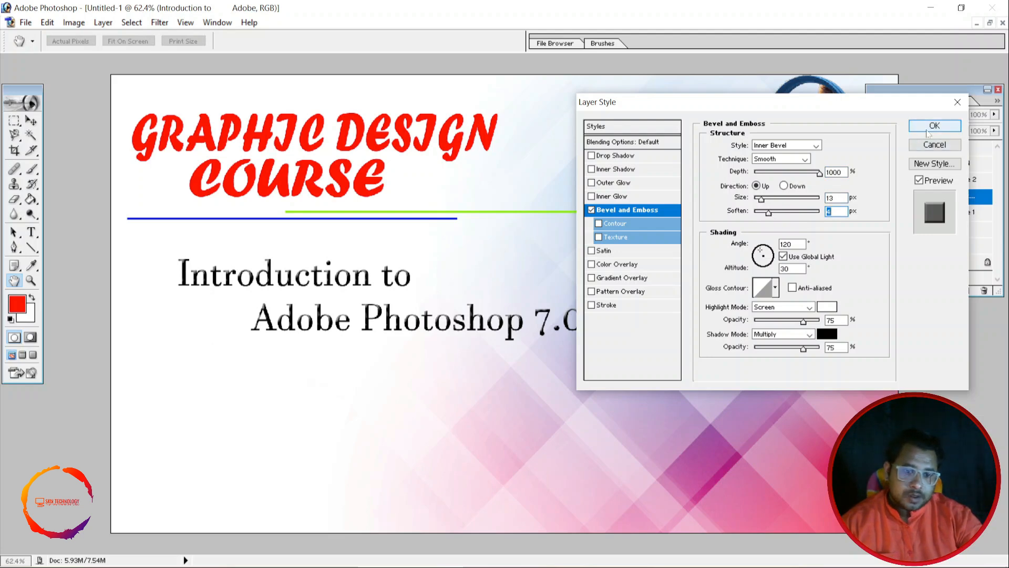
Step: Try red FF0000 and white FFFFFF as the shadow colour of the intro text's bevel
left_click(833, 335)
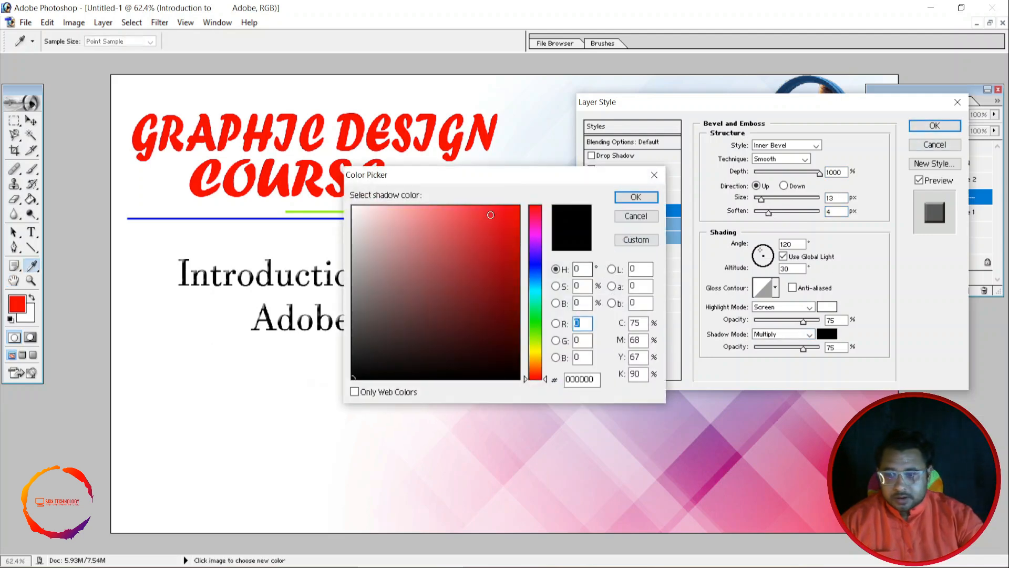
left_click_drag(490, 214, 561, 196)
left_click(636, 197)
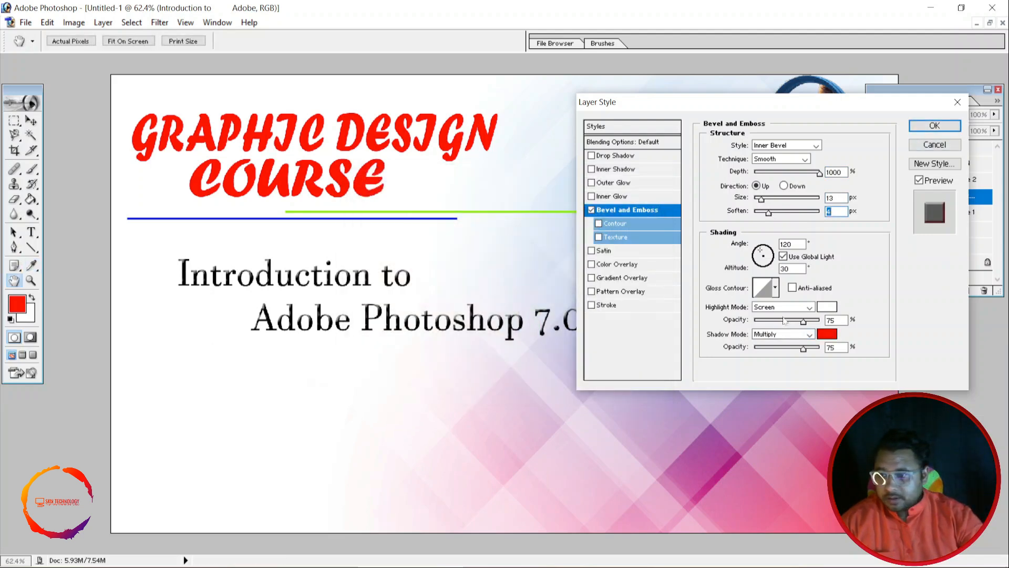
left_click(828, 334)
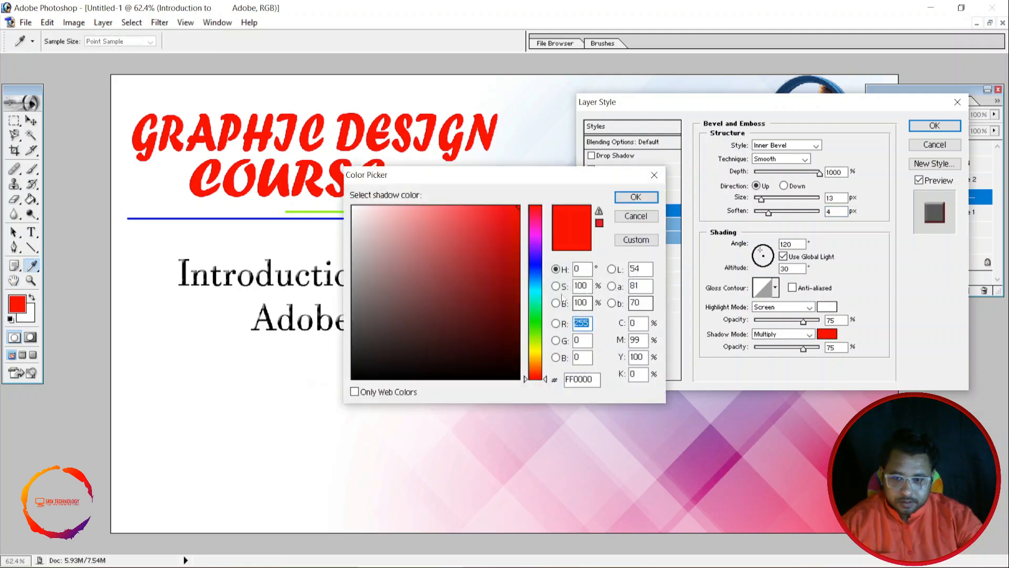
left_click(401, 250)
left_click_drag(384, 231, 351, 205)
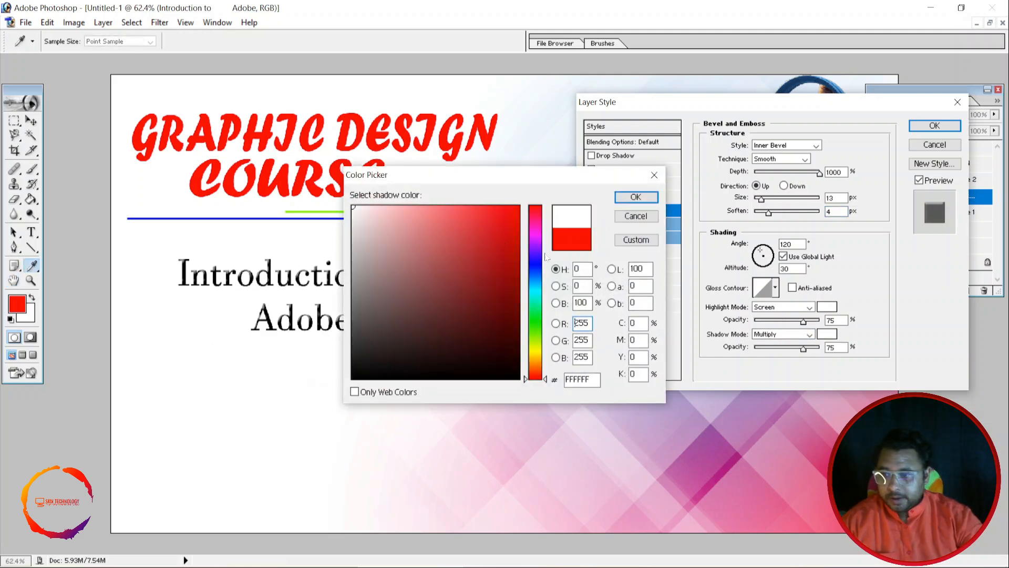
left_click(628, 202)
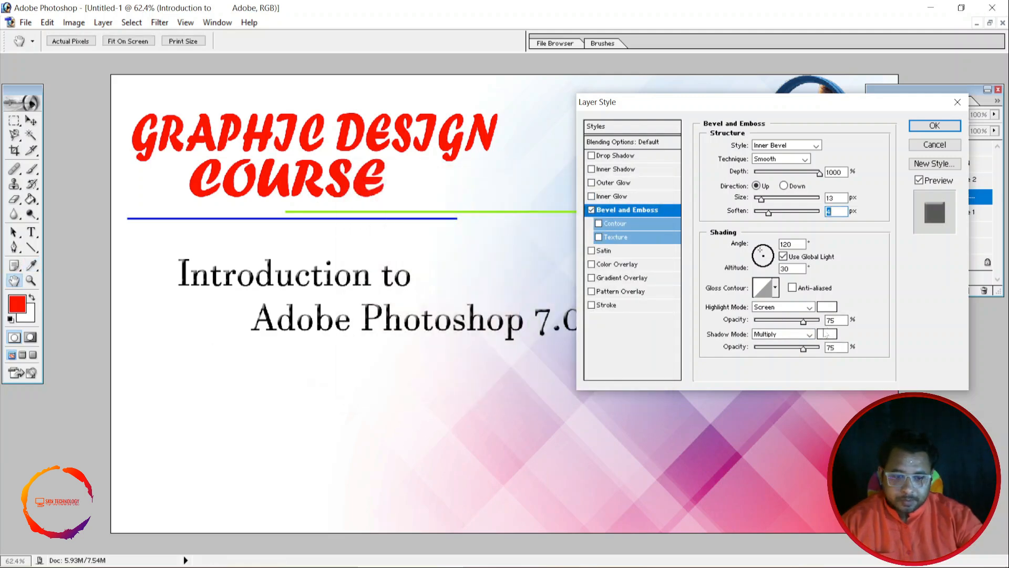
Step: Set the bevel's shadow colour to black and apply the layer style to the intro text
left_click(827, 335)
left_click(509, 301)
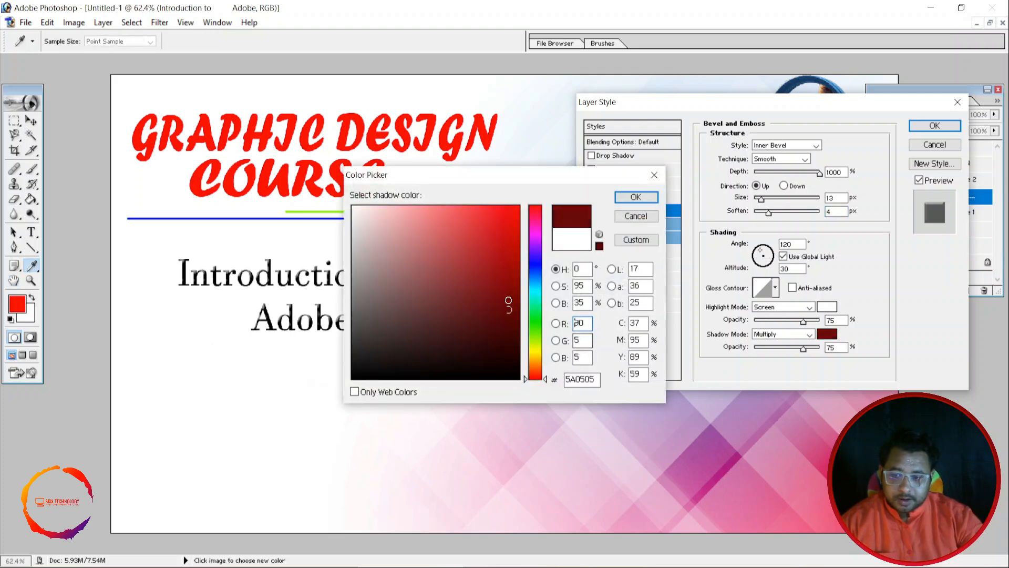
left_click_drag(509, 301, 519, 379)
left_click(632, 202)
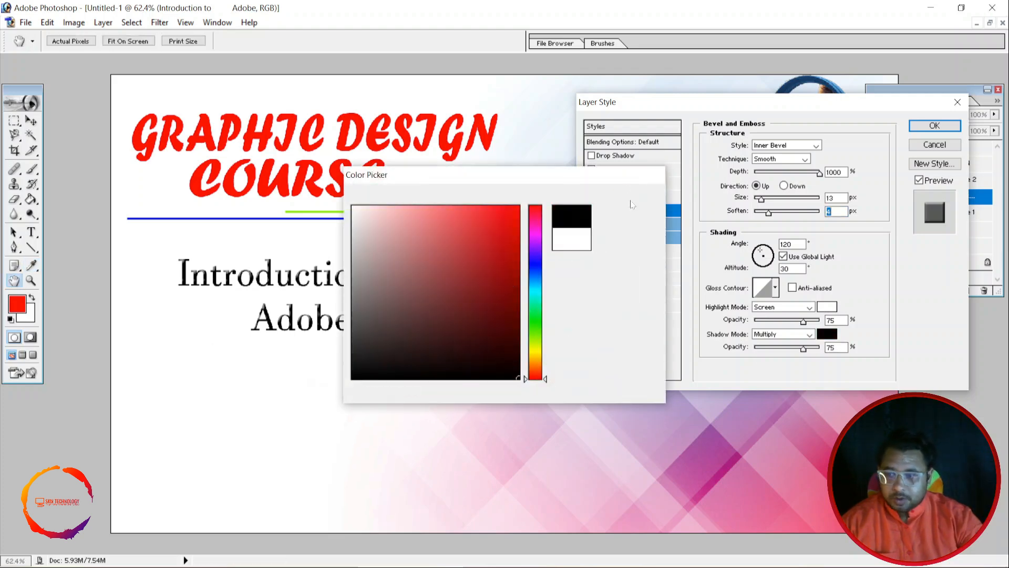
left_click(934, 125)
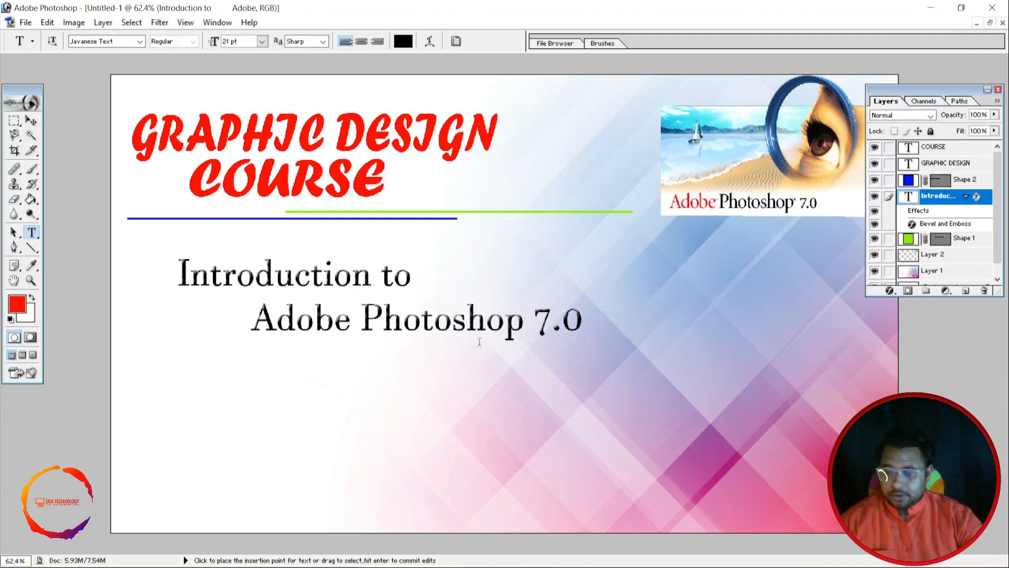
Step: Move the intro text straight down to the lower part of the canvas
key("v")
right_click(471, 324)
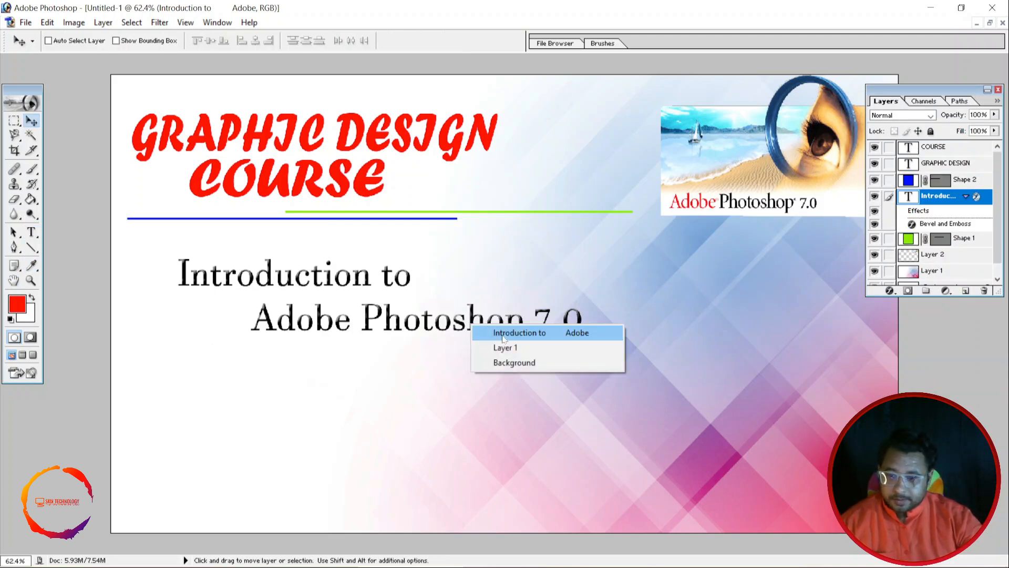
left_click(473, 326)
right_click(471, 324)
left_click(476, 334)
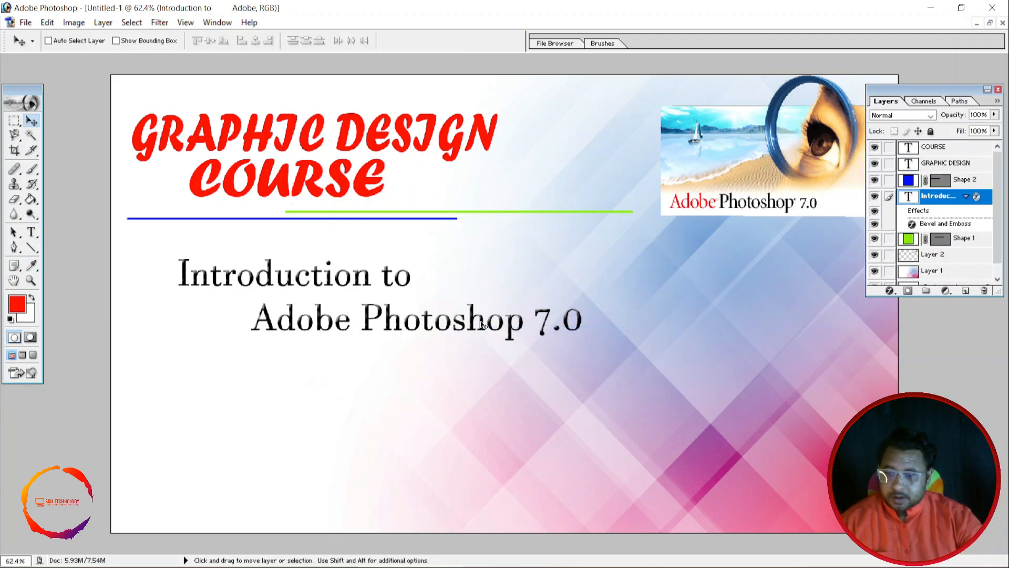
left_click_drag(473, 326, 470, 477)
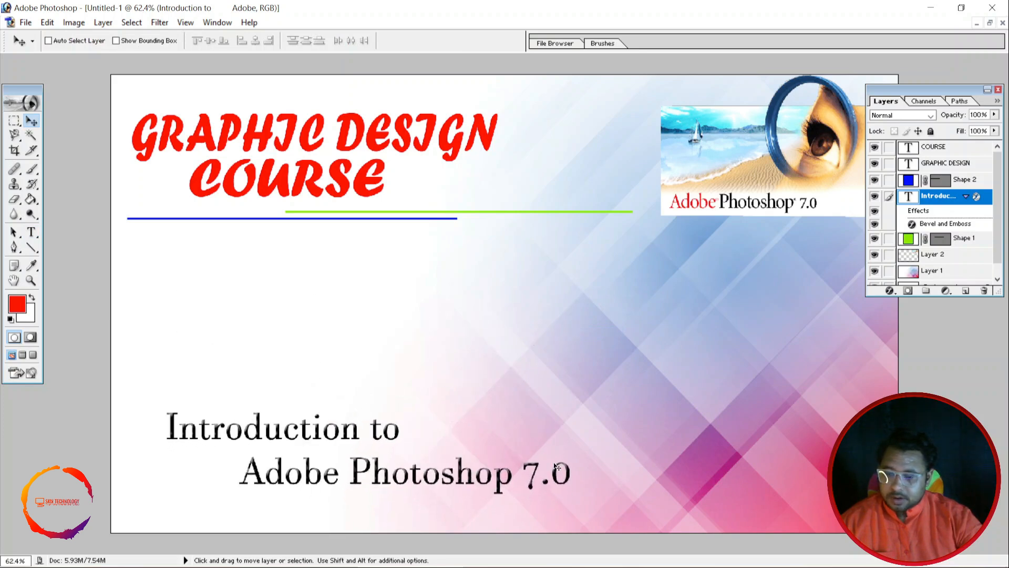
Step: Scale the intro text proportionally to about 121.4% and shift it slightly right, aligned with the start of the blue line
key("ctrl+t")
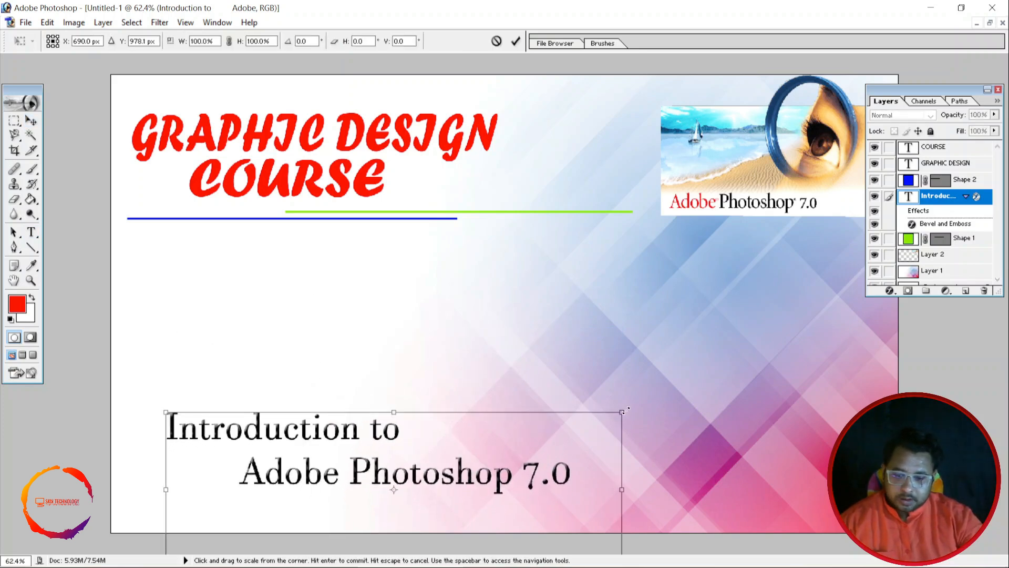
left_click_drag(627, 411, 668, 381)
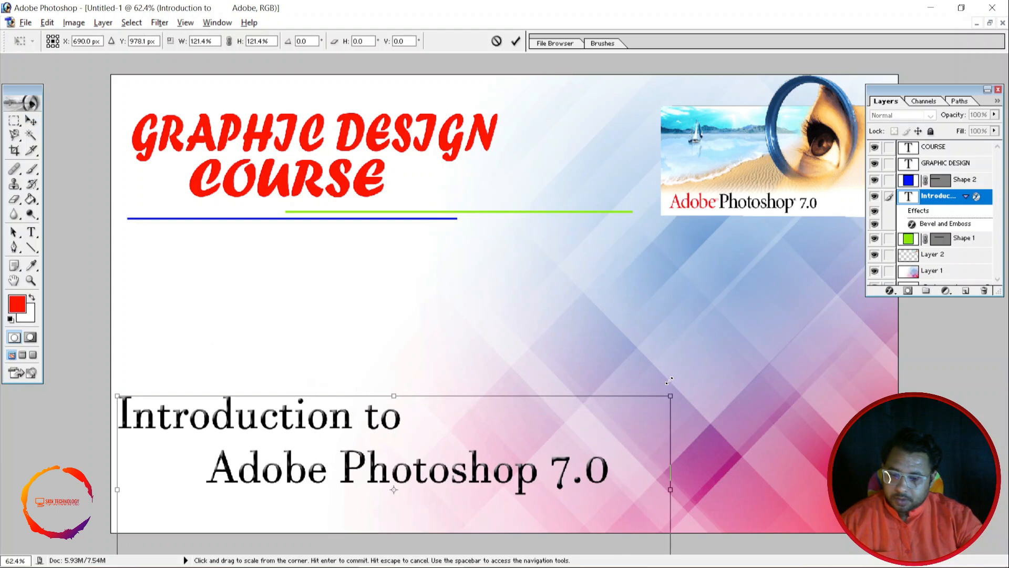
left_click_drag(539, 470, 553, 470)
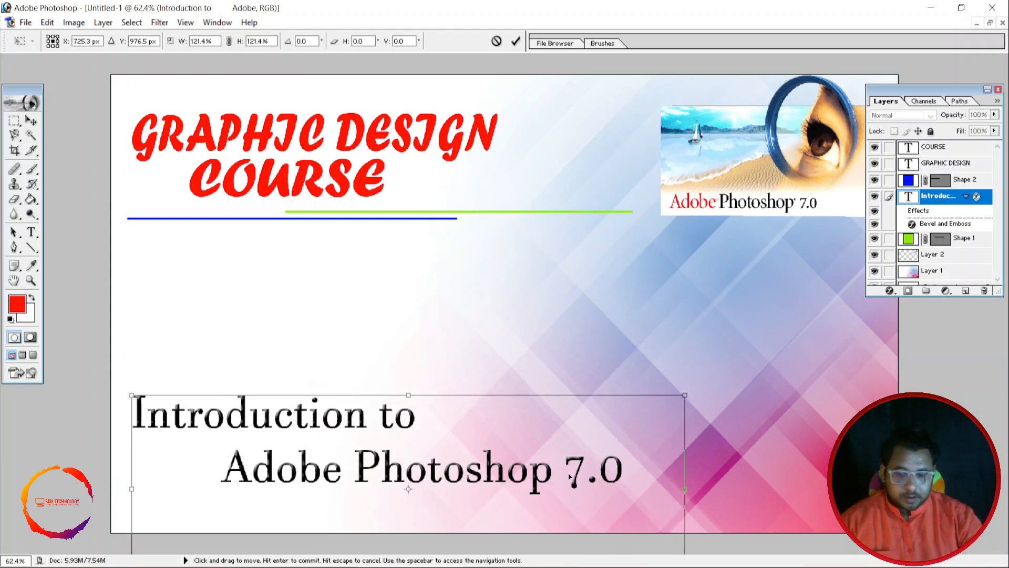
key("Return")
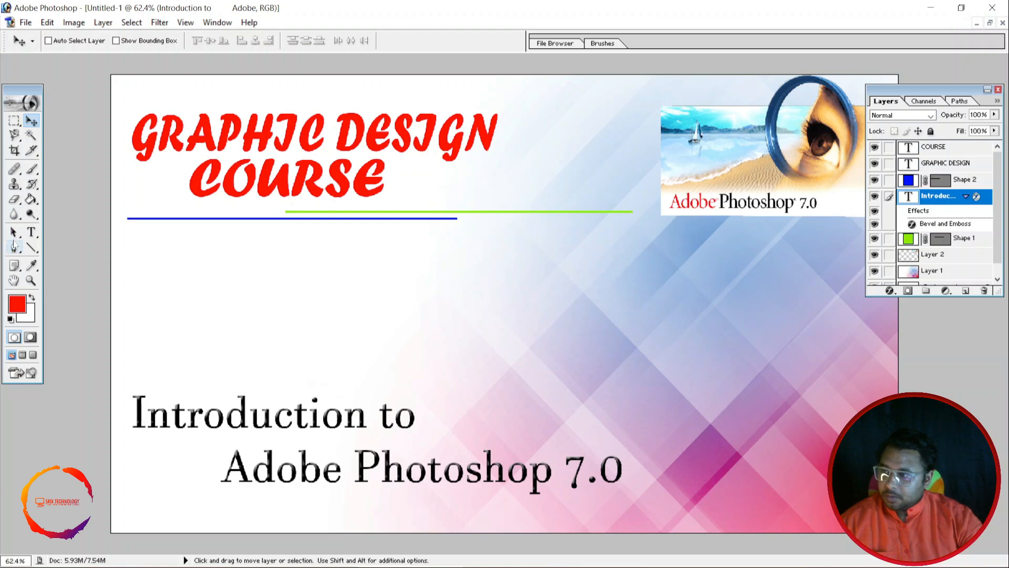
Step: Add a text box between the title lines and the intro text, reading "CHAPTER - 1"
left_click(31, 232)
left_click_drag(459, 364, 491, 355)
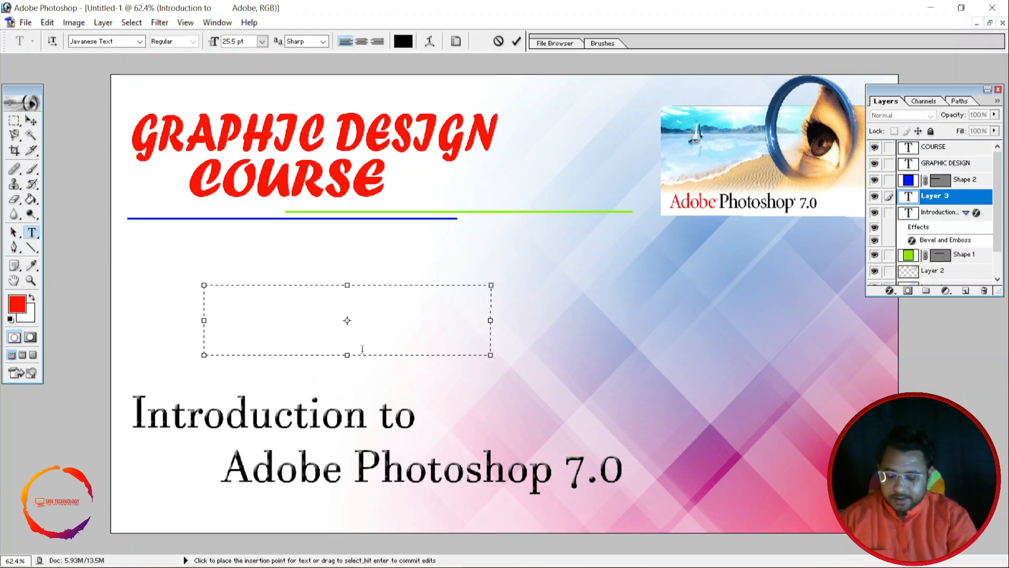
type("ch")
key("BackSpace")
key("BackSpace")
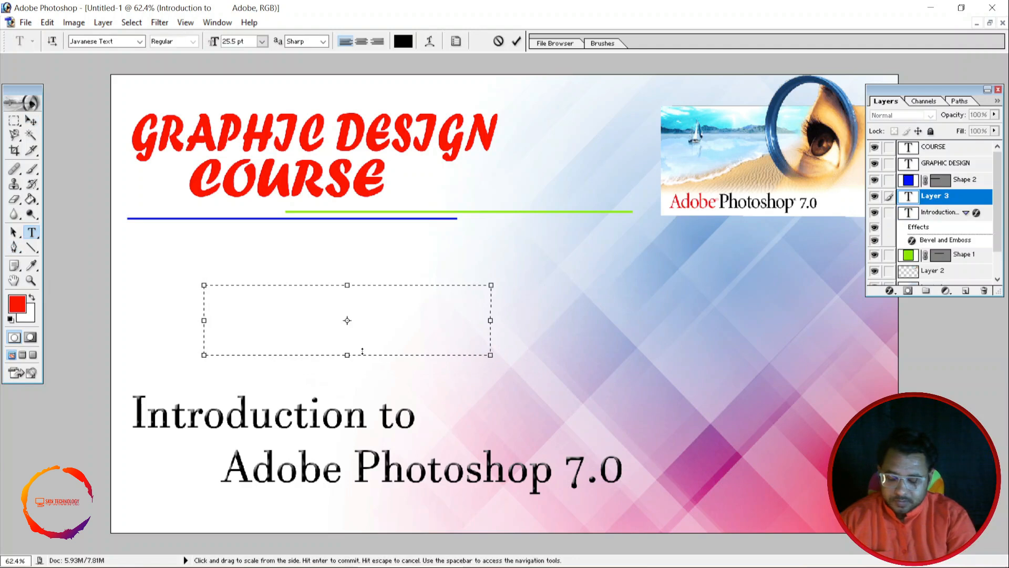
type("CHAPTER")
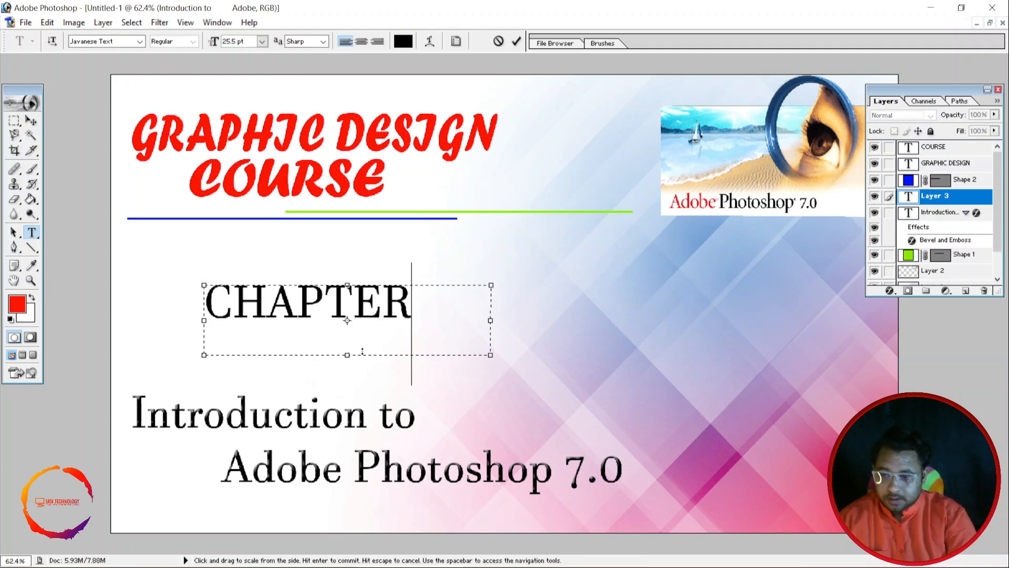
type(" - 1")
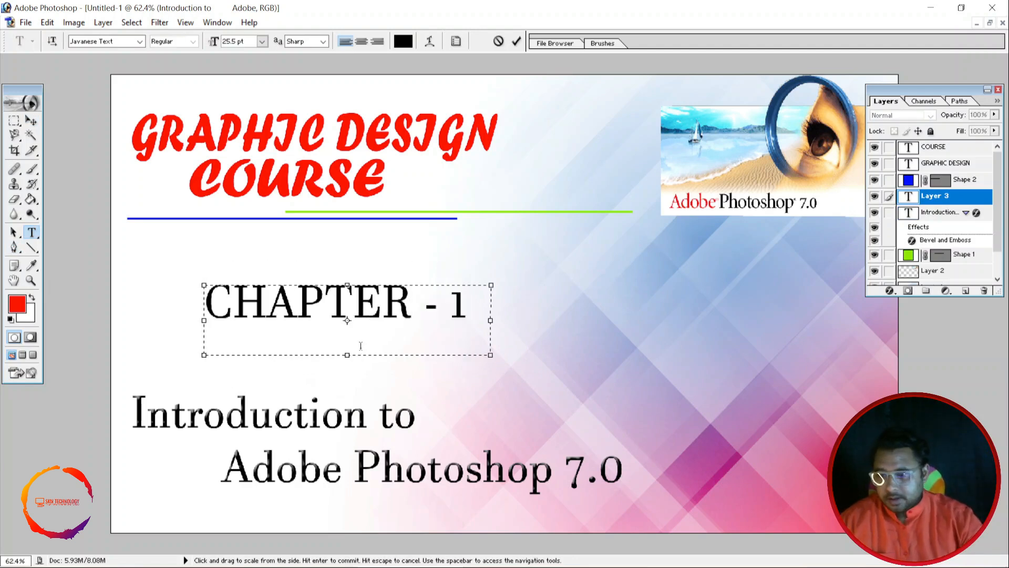
Step: Recolour the whole "CHAPTER - 1" text bright yellow and commit the text edit
key("ctrl+a")
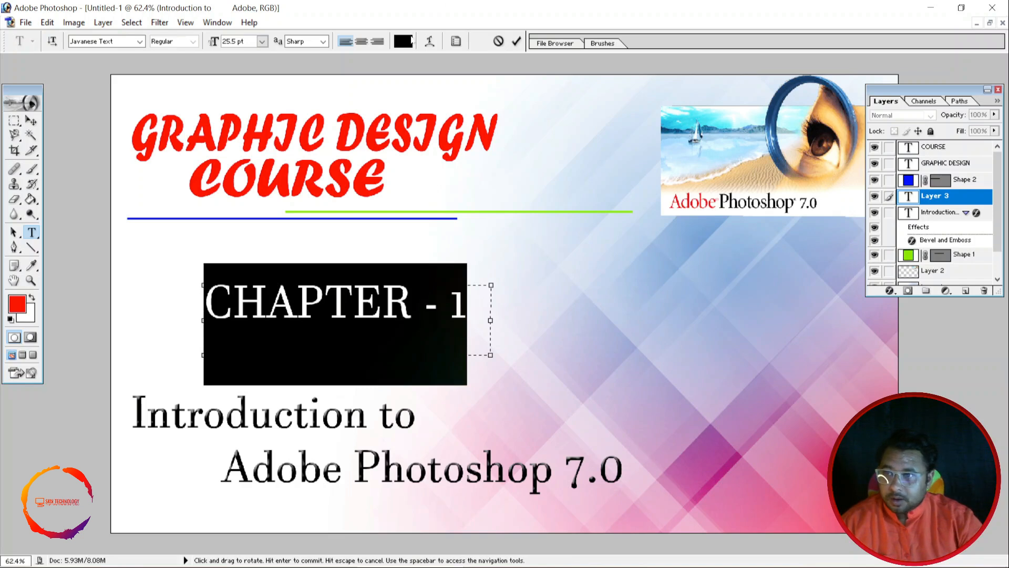
left_click(402, 41)
left_click_drag(535, 324, 535, 349)
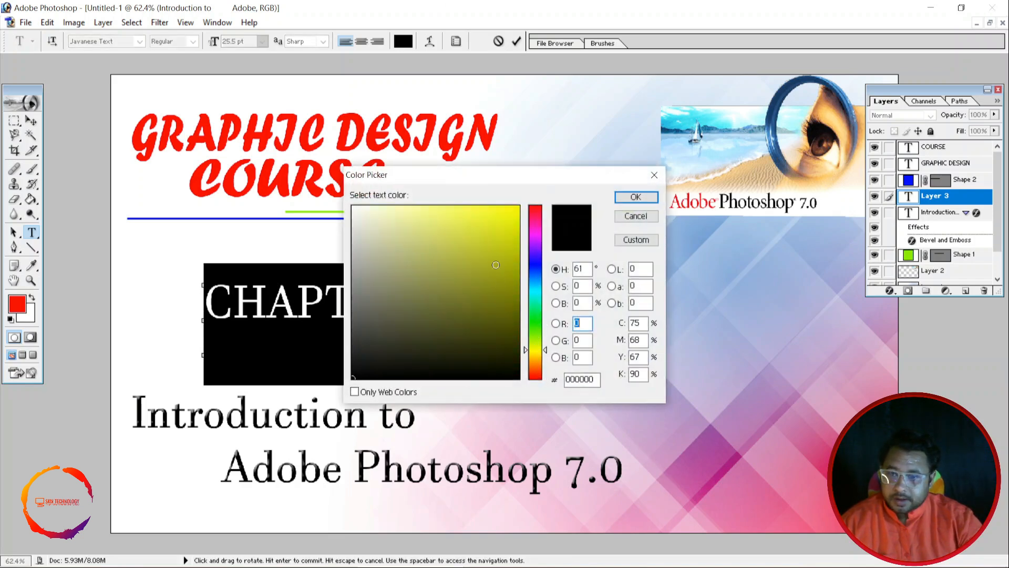
left_click(495, 265)
left_click(636, 197)
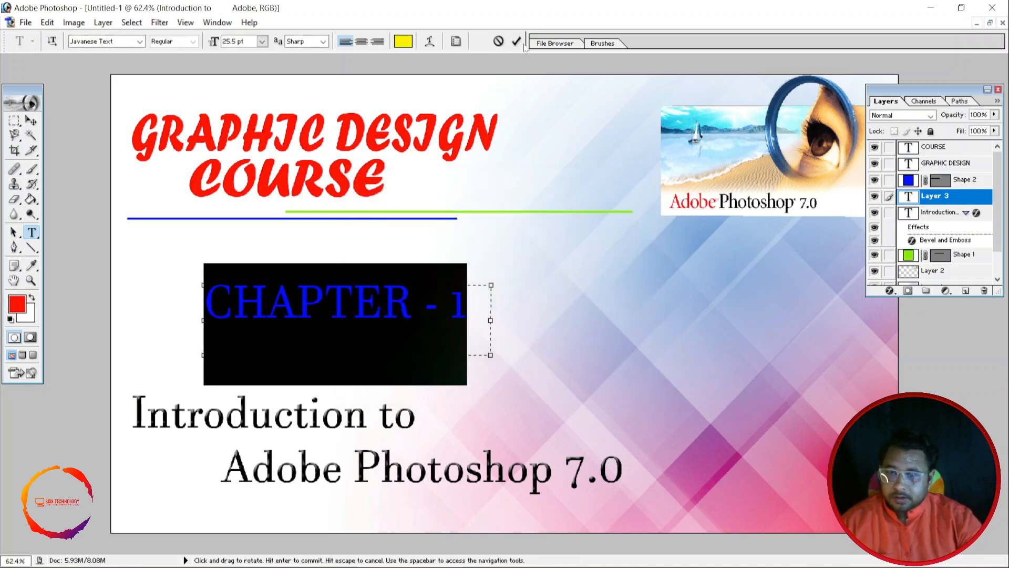
key("ctrl+Return")
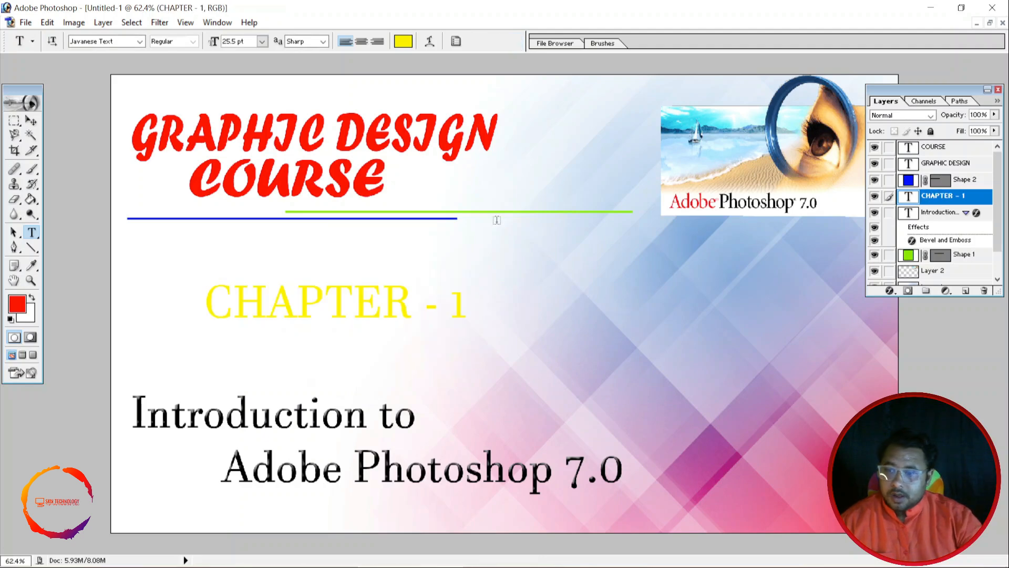
Step: Add an inner Bevel and Emboss to the "CHAPTER - 1" text with depth 351%, size 13 px and soften 7 px
key("v")
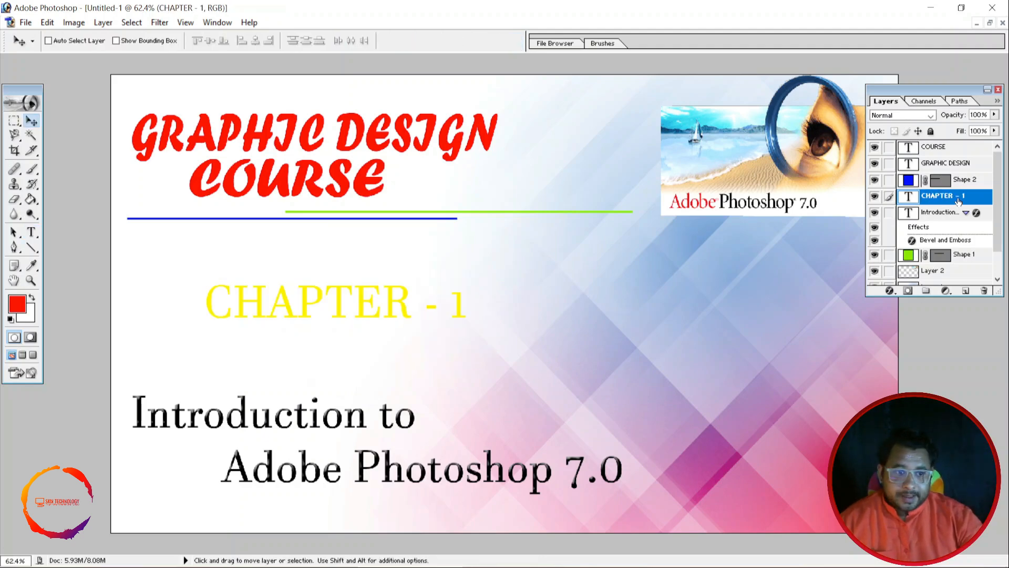
right_click(958, 201)
key("Escape")
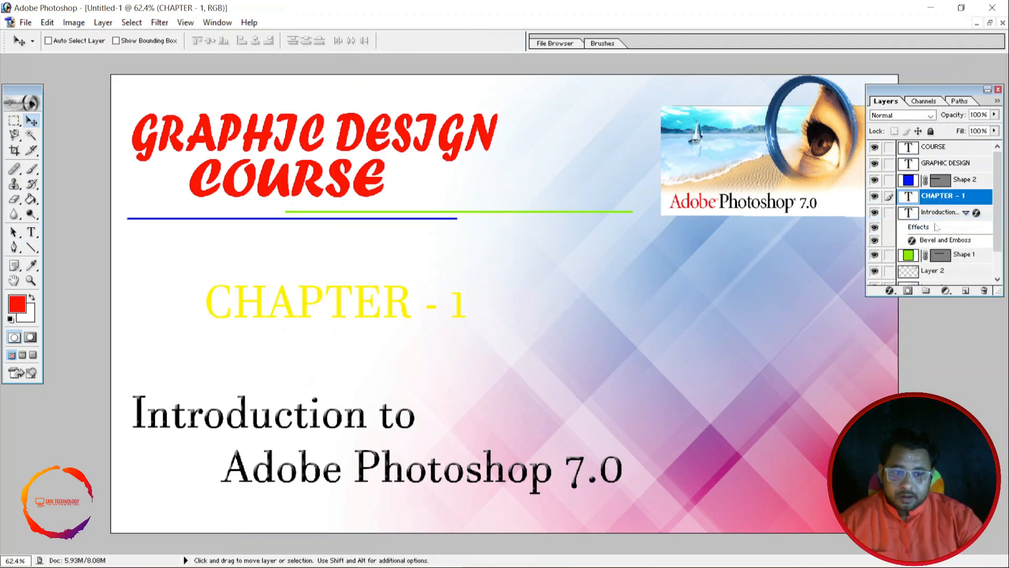
double_click(936, 227)
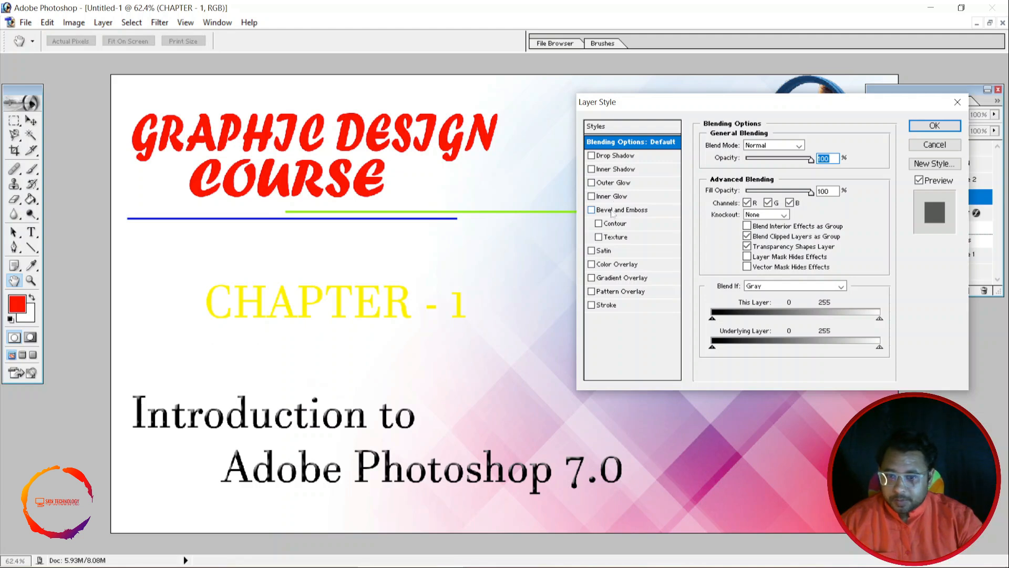
left_click(613, 211)
left_click_drag(759, 173, 765, 206)
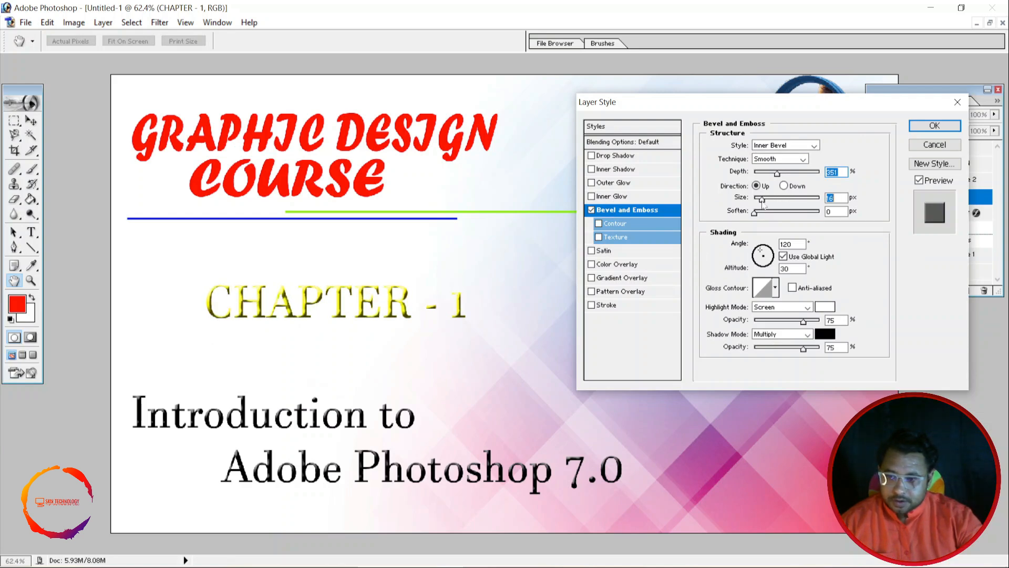
left_click_drag(763, 205, 874, 217)
left_click_drag(804, 220, 782, 216)
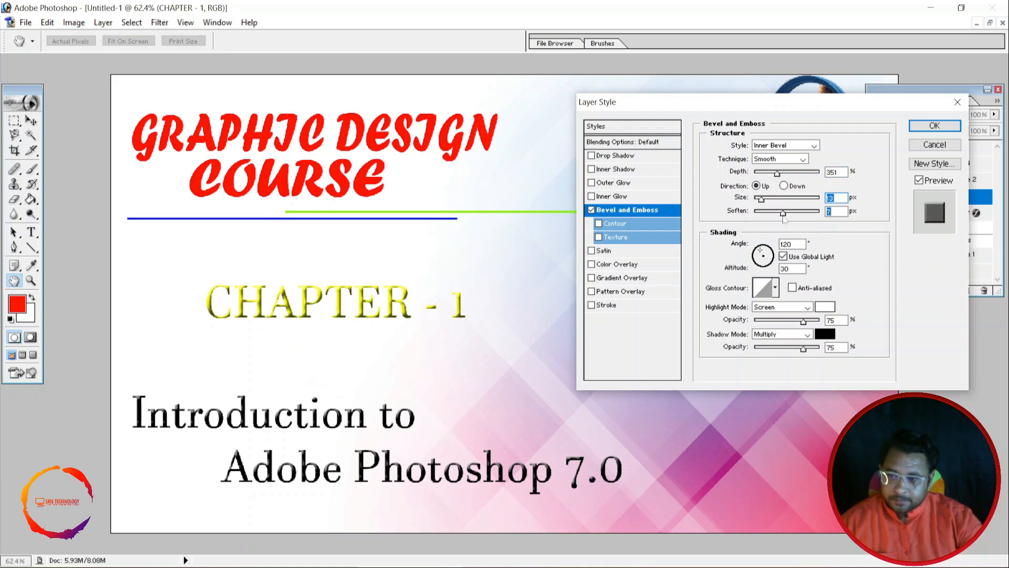
Step: Try pure red (FF0000) as the bevel's shadow colour on the "CHAPTER - 1" text
left_click(824, 333)
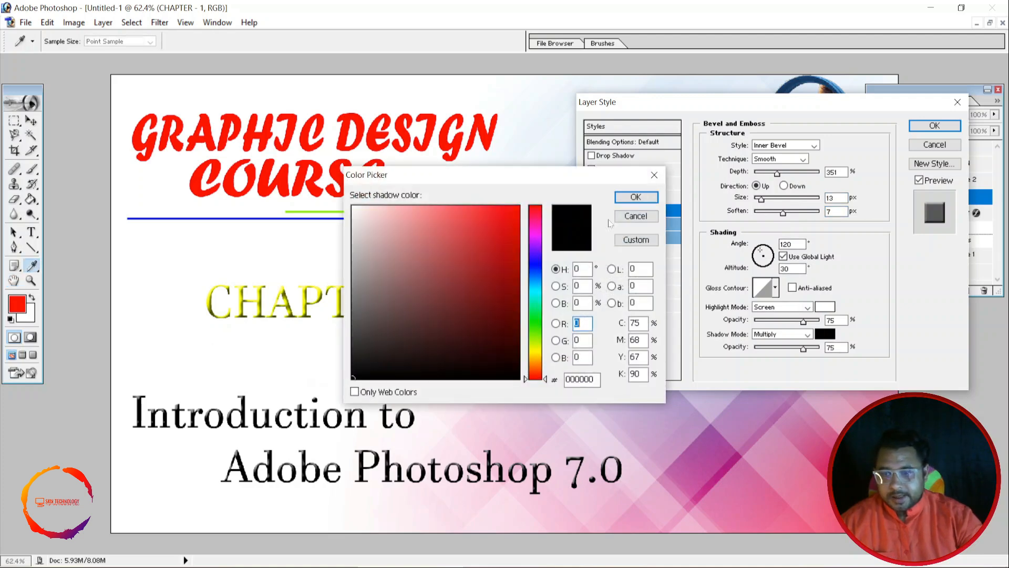
left_click(507, 214)
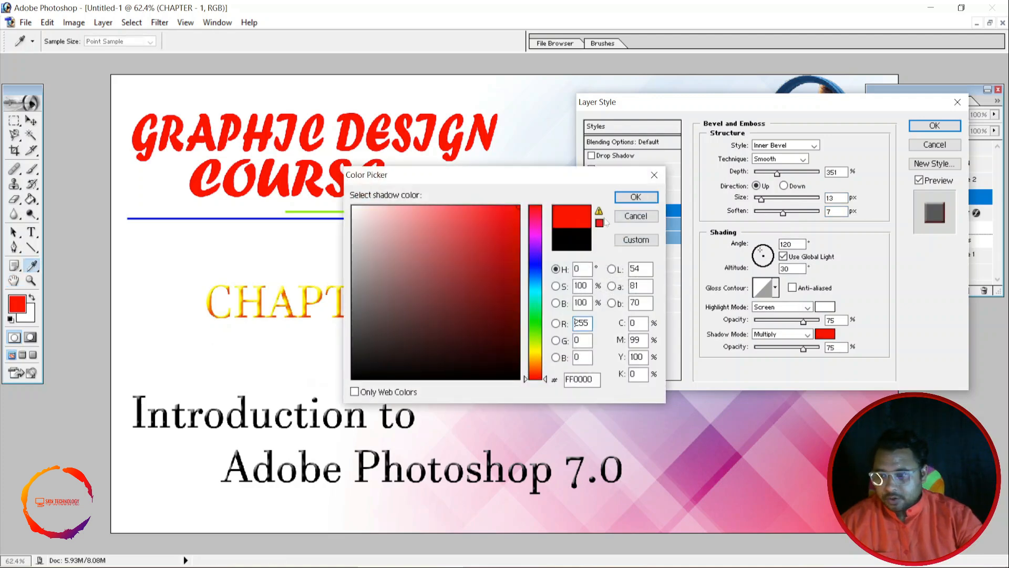
left_click(635, 197)
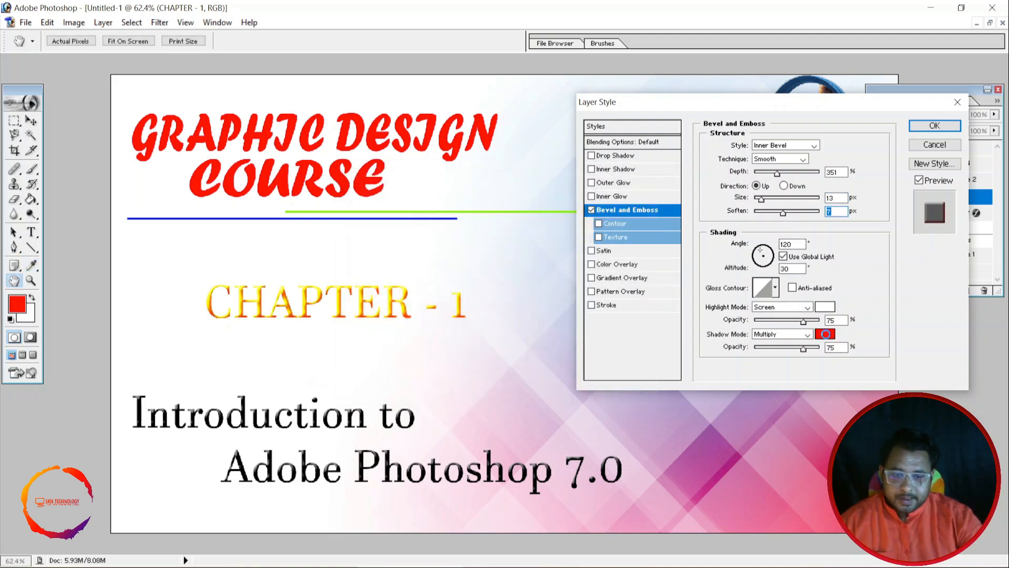
Step: Try green, violet, white and turquoise as the bevel's shadow colour, and set it back to black (000000)
left_click(825, 333)
left_click_drag(517, 309, 519, 304)
left_click(535, 303)
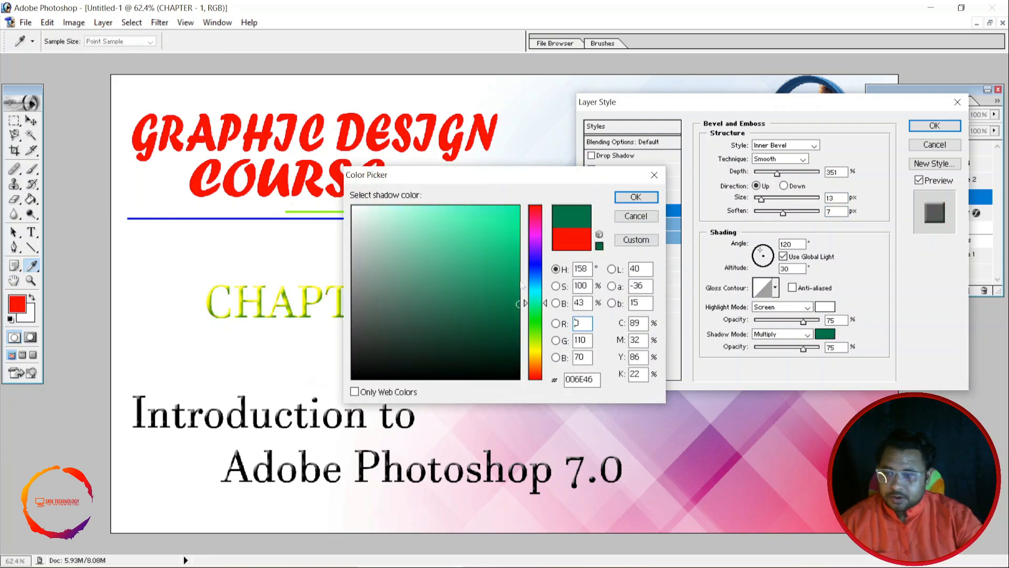
left_click(535, 255)
left_click(518, 209)
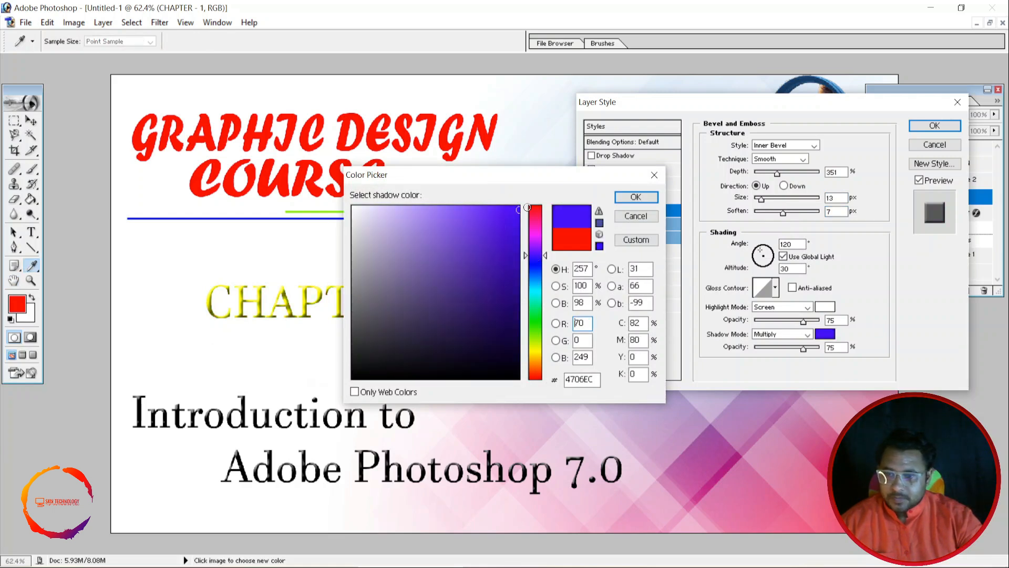
left_click(352, 206)
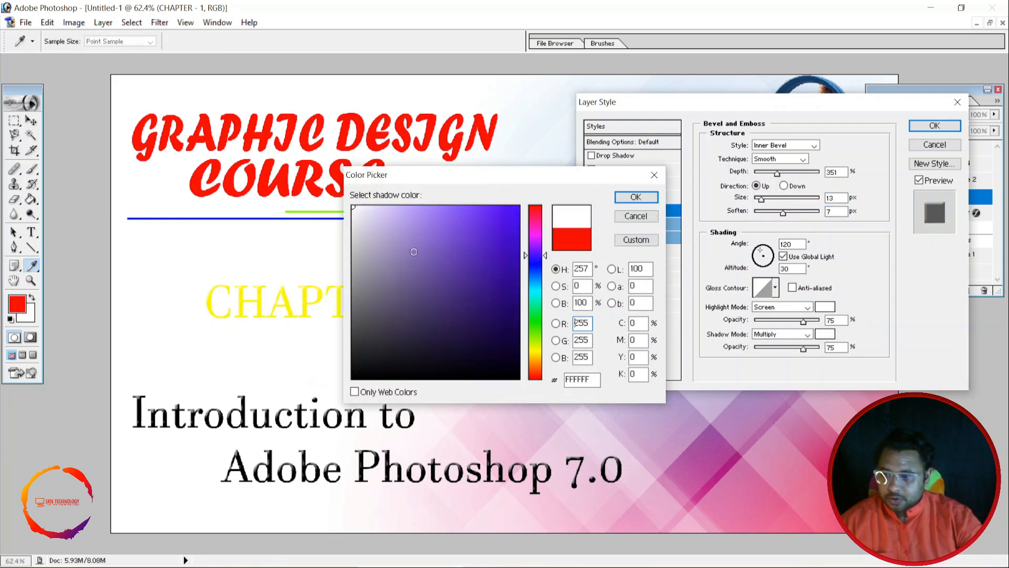
left_click(535, 294)
left_click(506, 236)
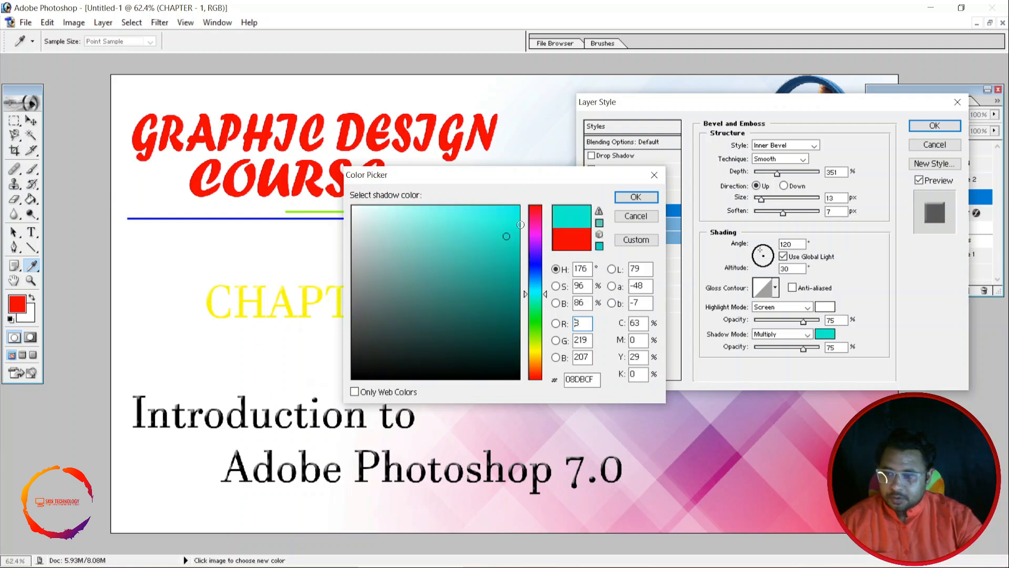
left_click(519, 207)
left_click_drag(531, 345, 534, 396)
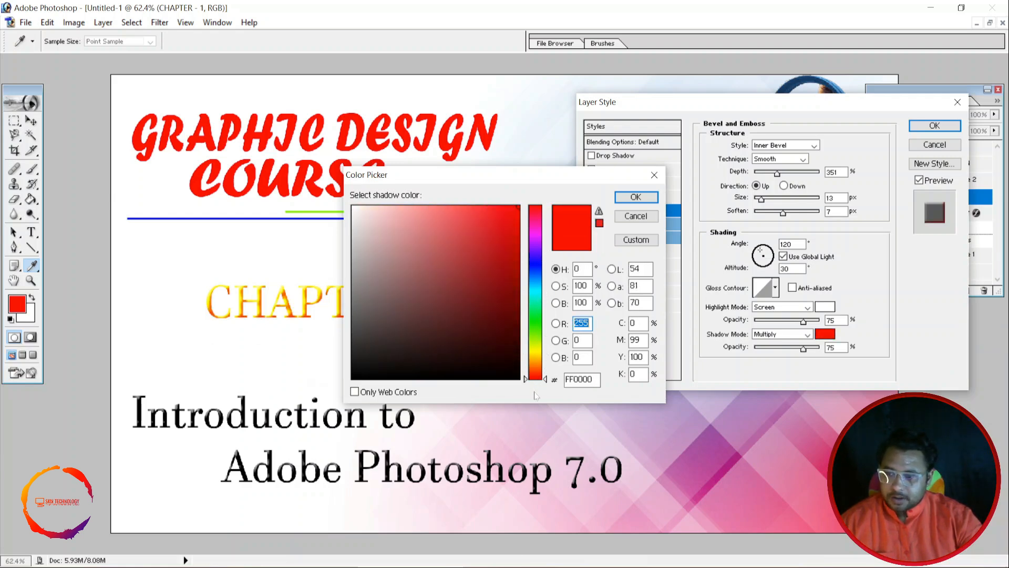
type("0")
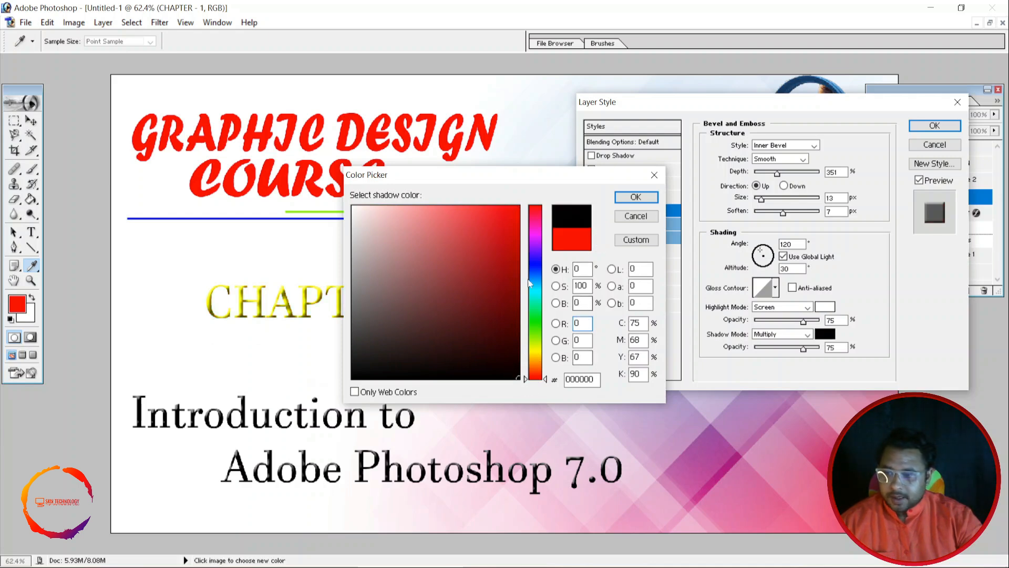
left_click(635, 197)
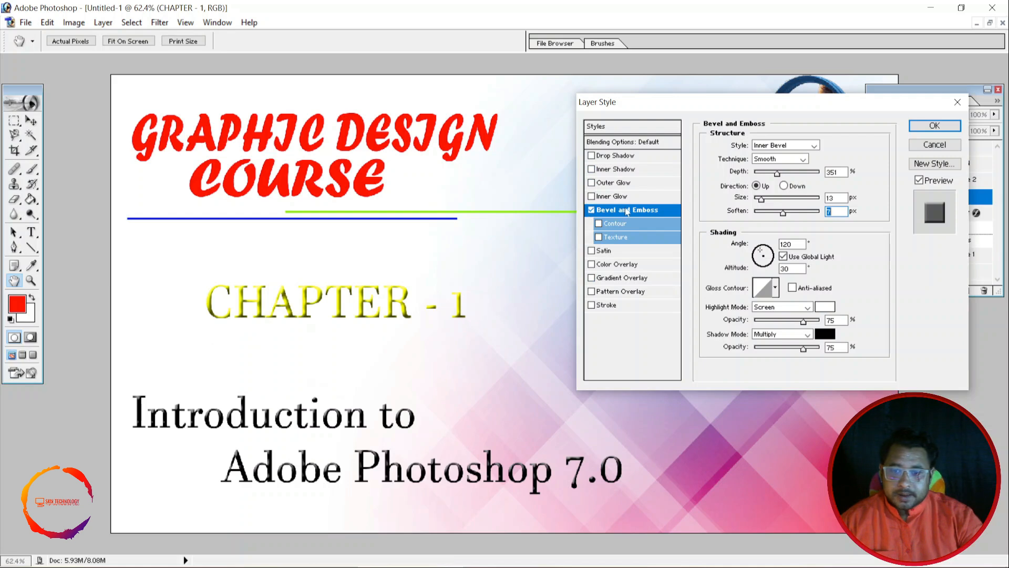
Step: Add a black outside stroke of 2 px to the "CHAPTER - 1" text and apply the layer style
left_click(606, 305)
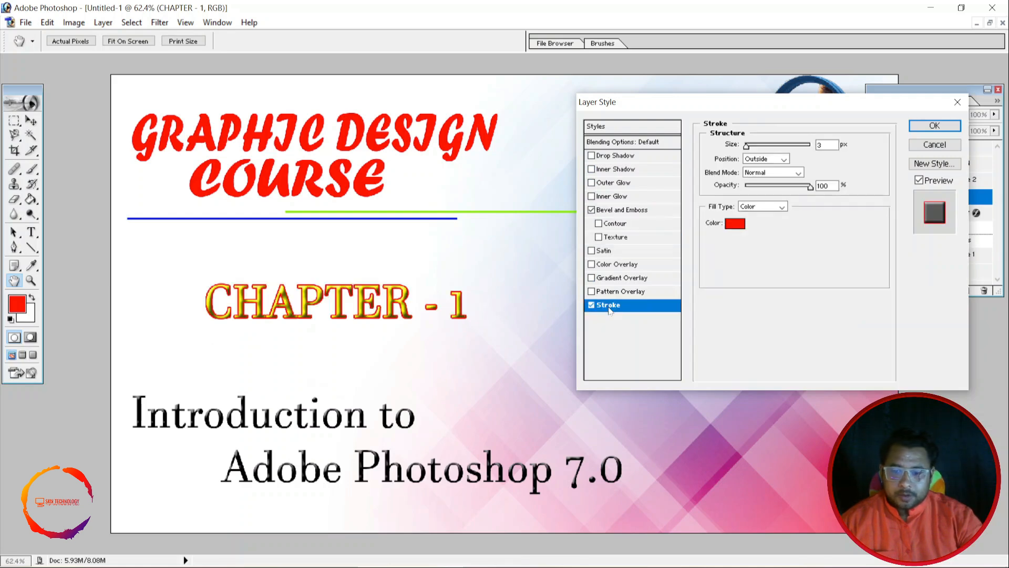
left_click(730, 226)
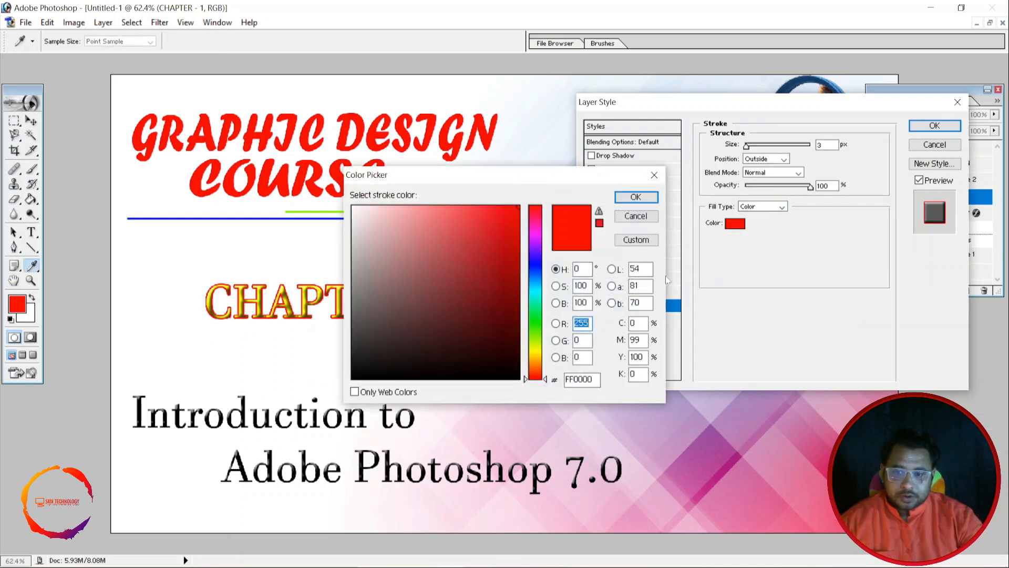
left_click(518, 378)
left_click(642, 202)
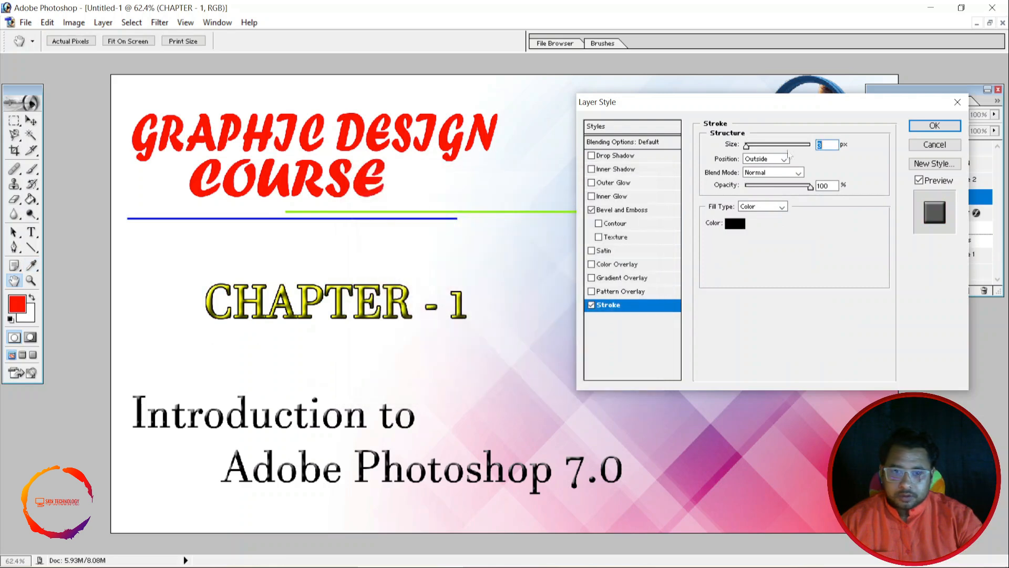
key("Down")
key("Down")
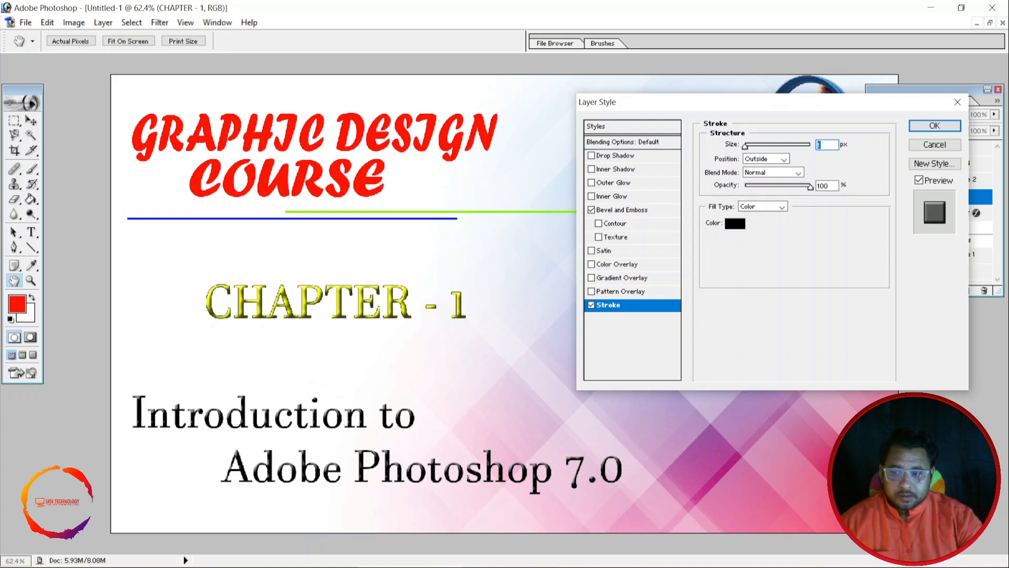
key("Up")
key("Up")
key("Down")
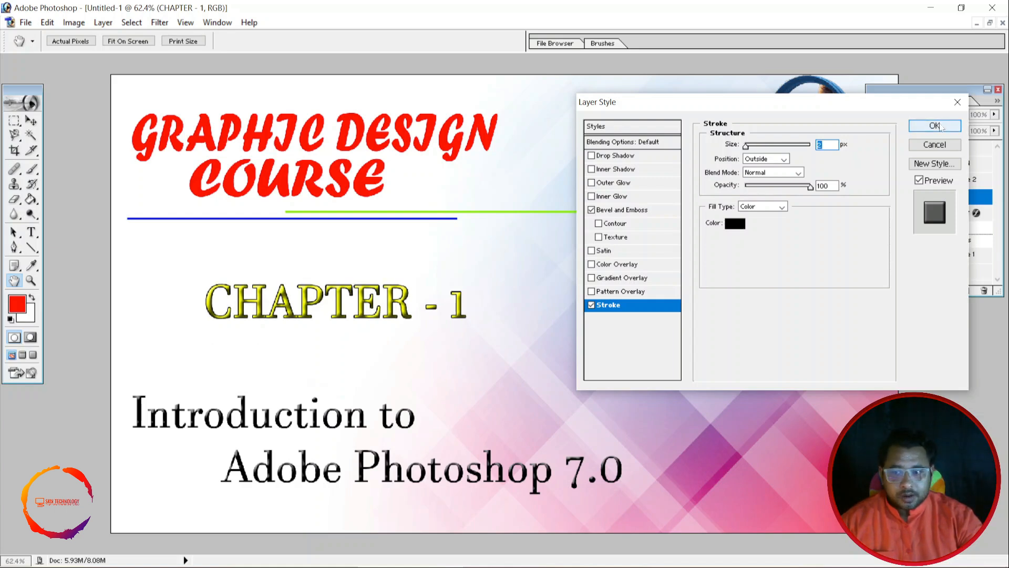
left_click(935, 126)
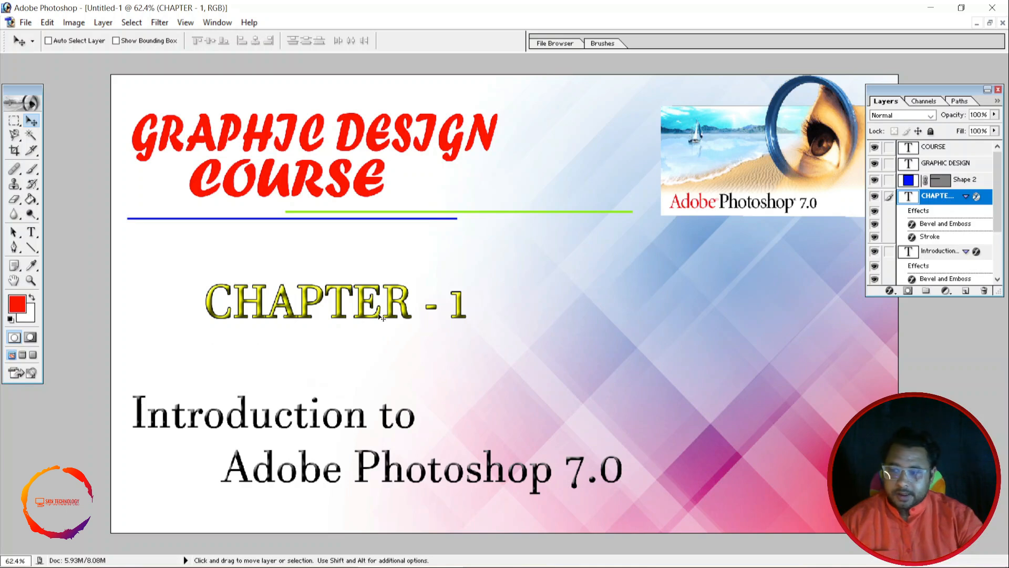
Step: Move the "CHAPTER - 1" text left and slightly down, lining its start up with the intro text
right_click(367, 301)
left_click(392, 308)
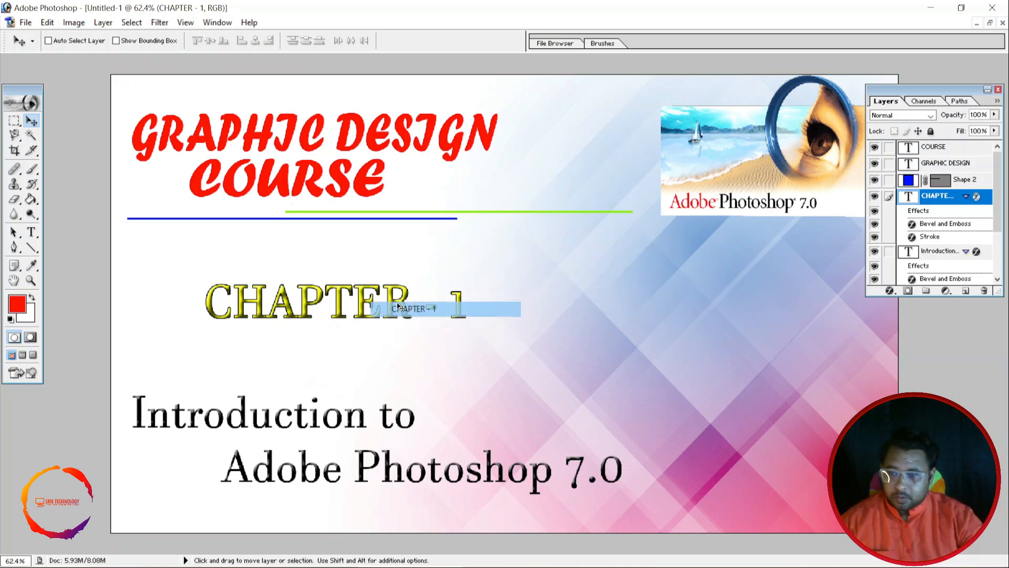
left_click_drag(387, 310, 311, 318)
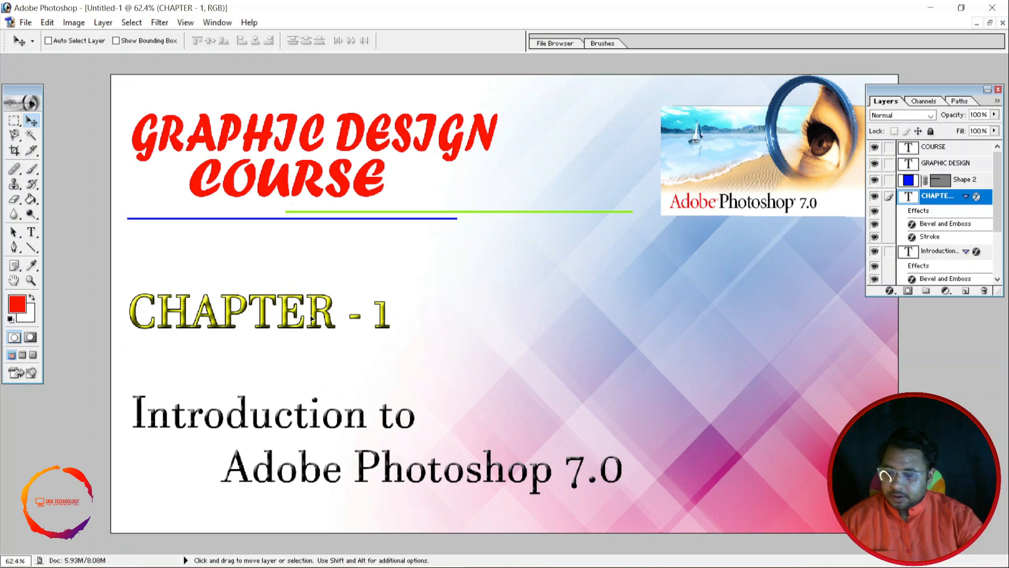
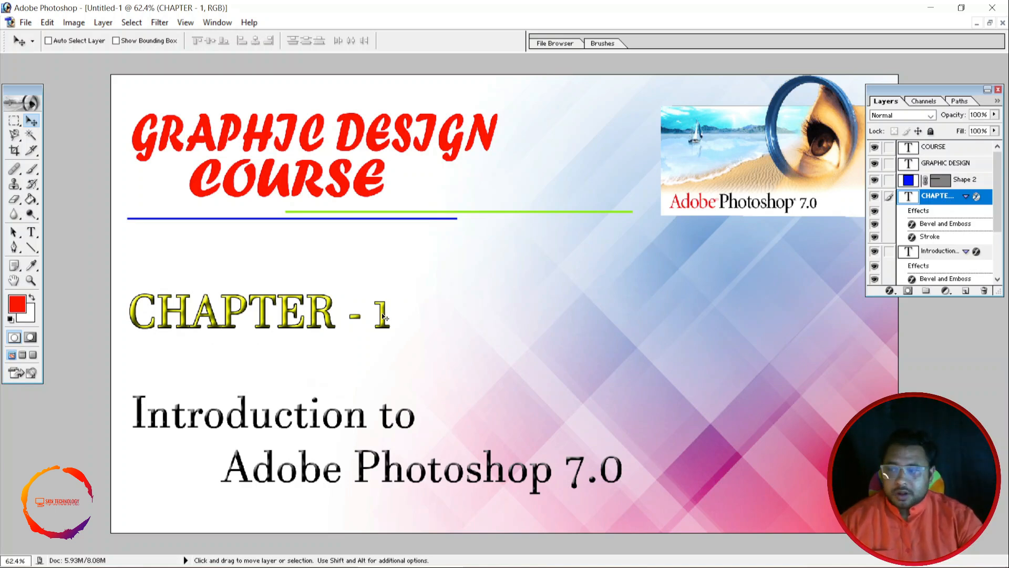
Step: Draw a wide red starburst custom shape to the right of "CHAPTER - 1" and shift it slightly left
left_click(32, 247)
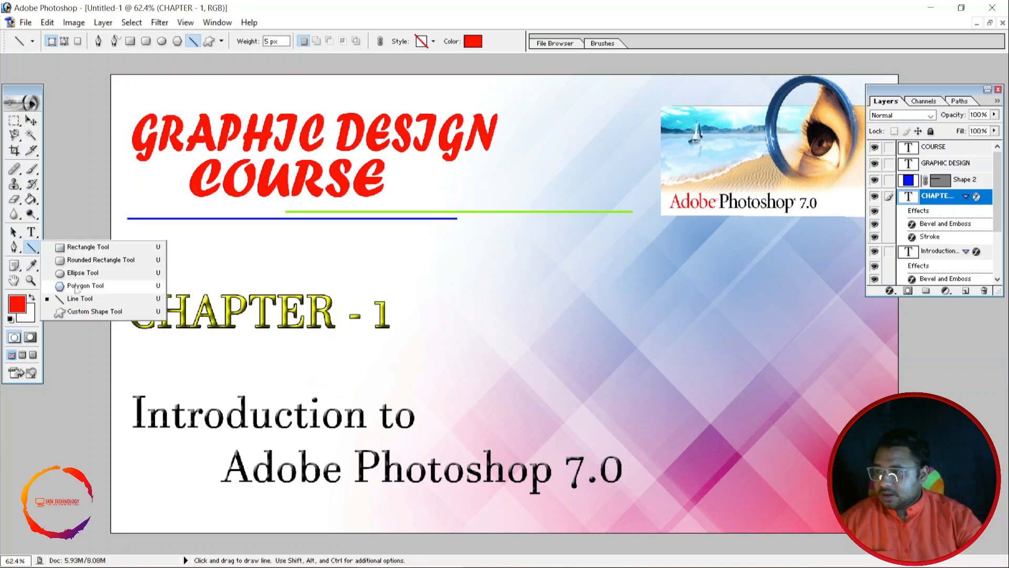
left_click(221, 41)
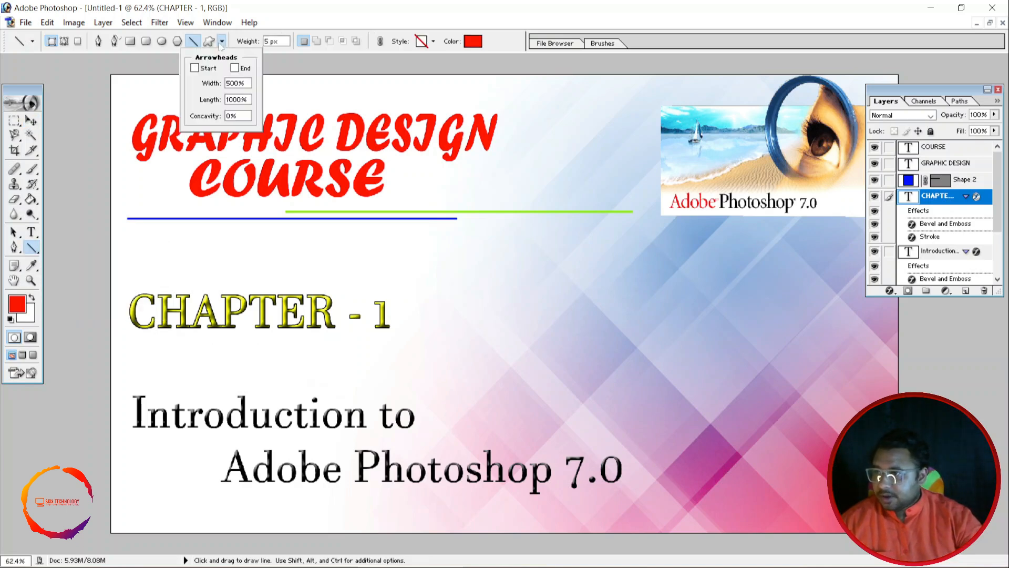
left_click(209, 42)
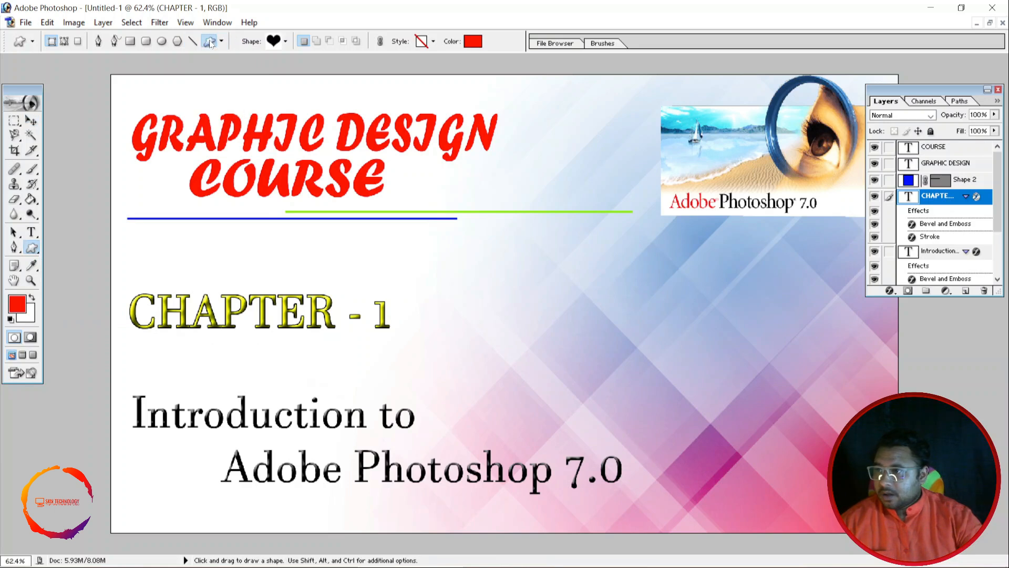
left_click(286, 41)
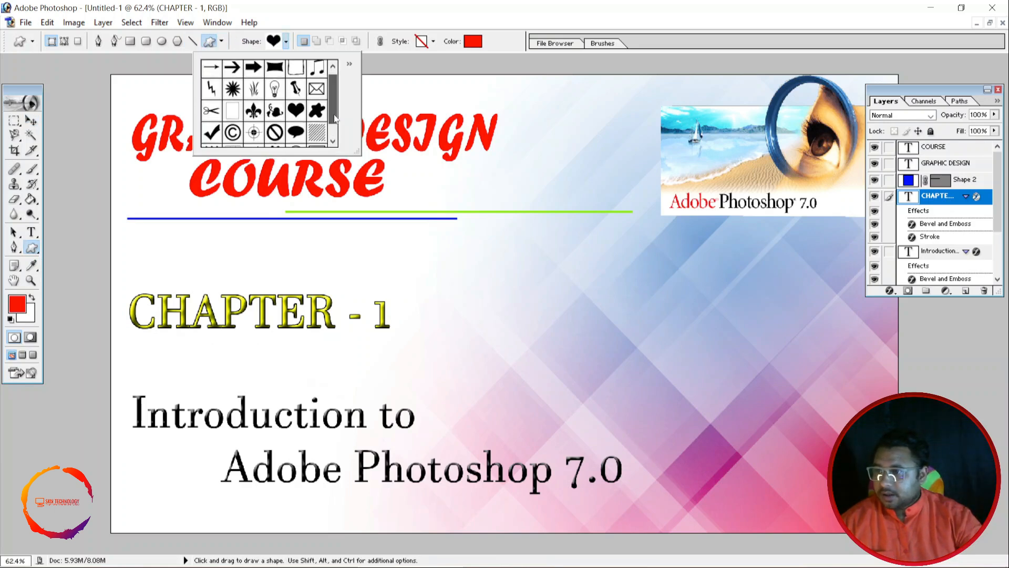
left_click(333, 141)
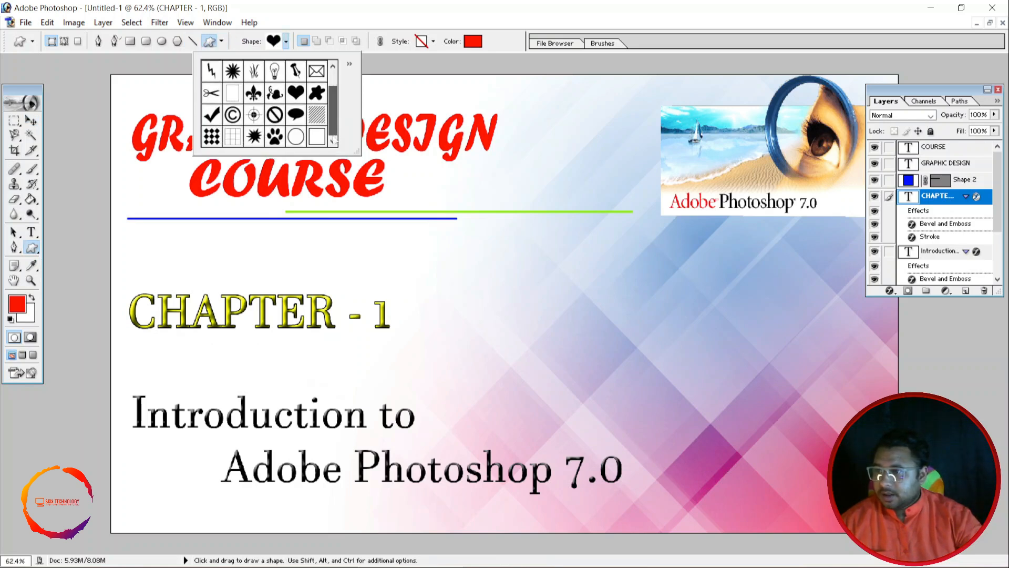
left_click(253, 138)
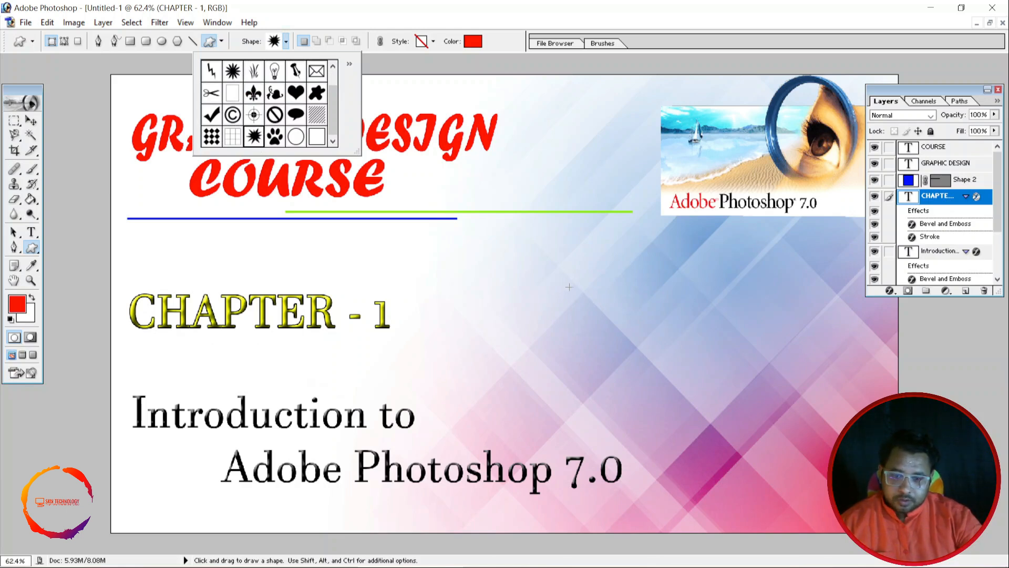
left_click_drag(565, 278, 719, 345)
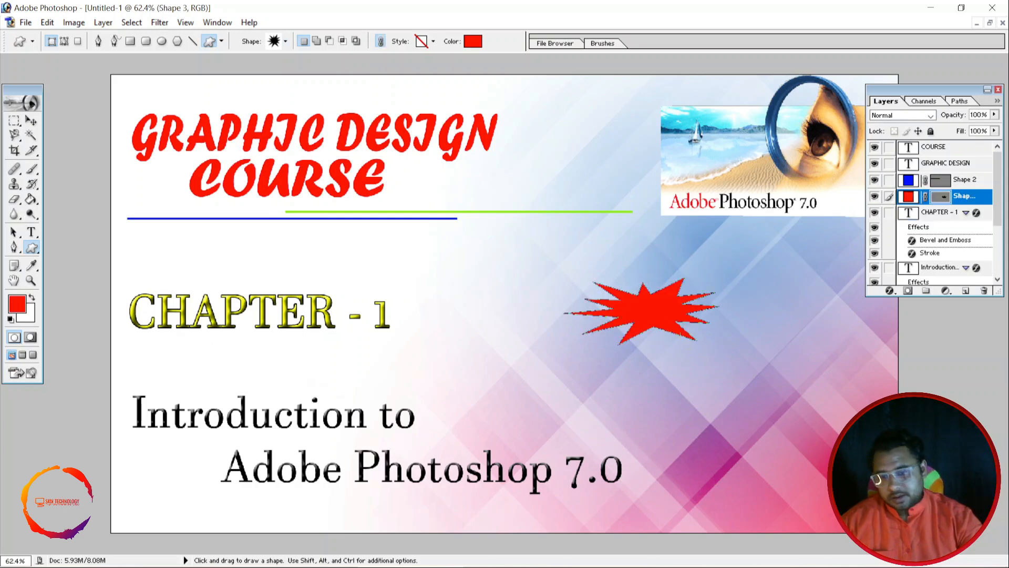
key("v")
left_click_drag(663, 305, 633, 311)
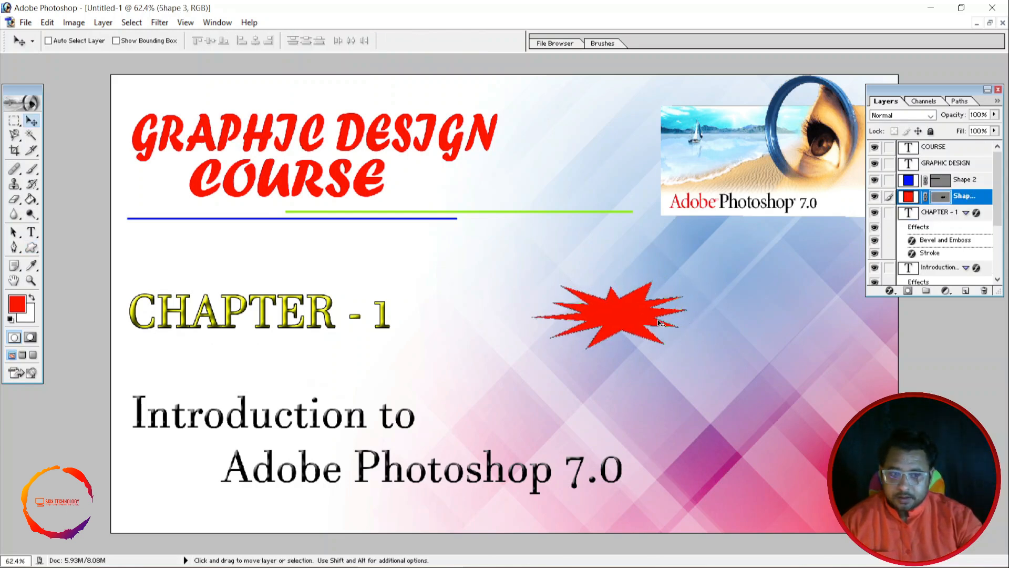
Step: Recolour the starburst shape bright green (54FF00)
double_click(908, 197)
left_click_drag(535, 256, 533, 273)
left_click_drag(564, 178, 435, 161)
left_click_drag(415, 322, 406, 212)
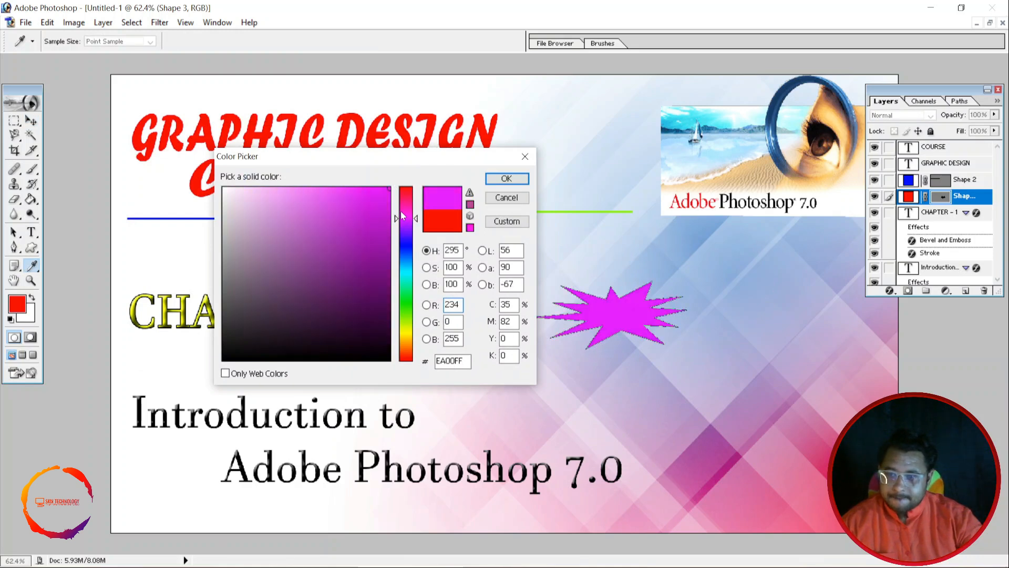
left_click(408, 313)
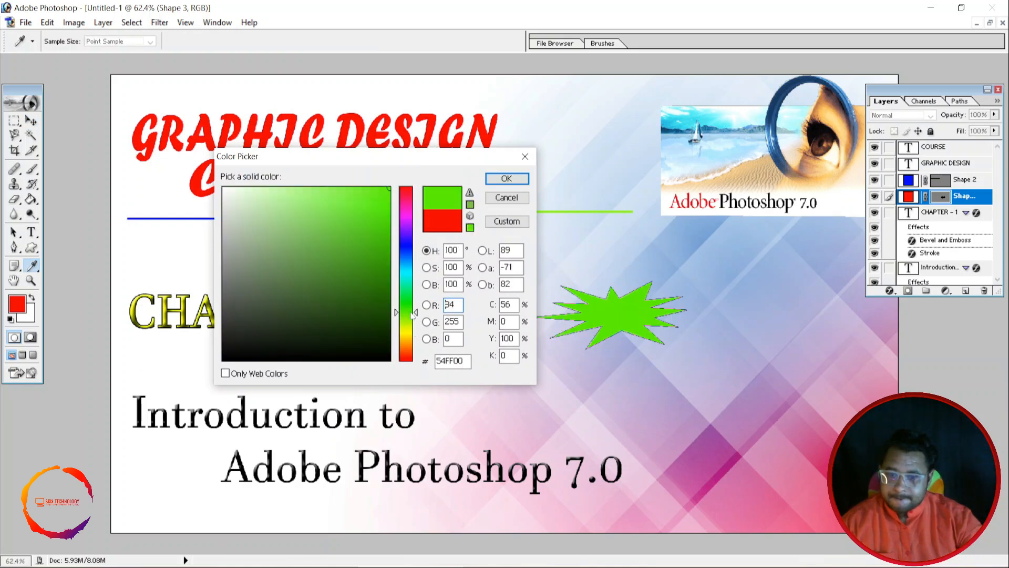
key("Return")
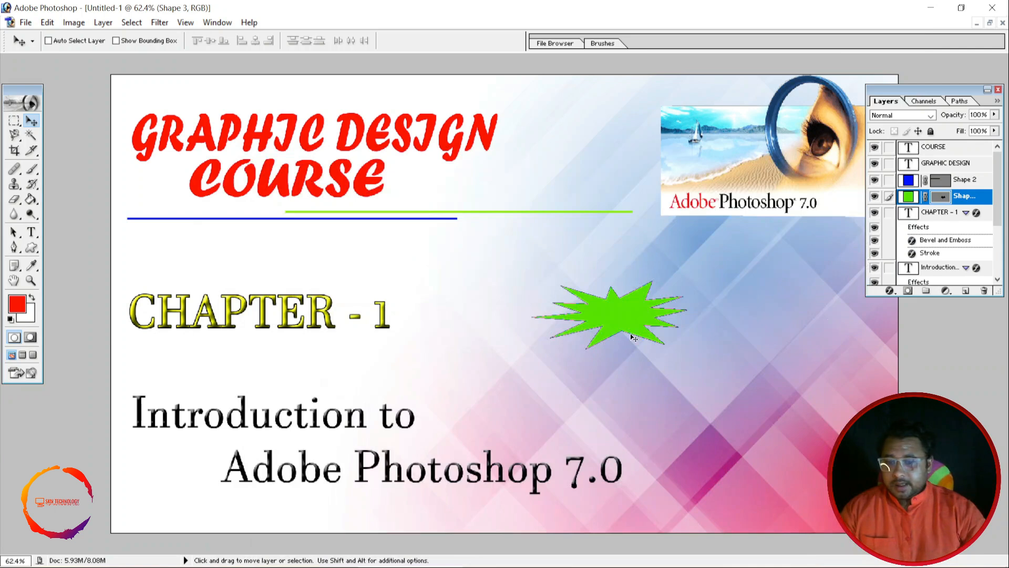
Step: Create a small text box below the green starburst with the font size at 9 pt
left_click(32, 232)
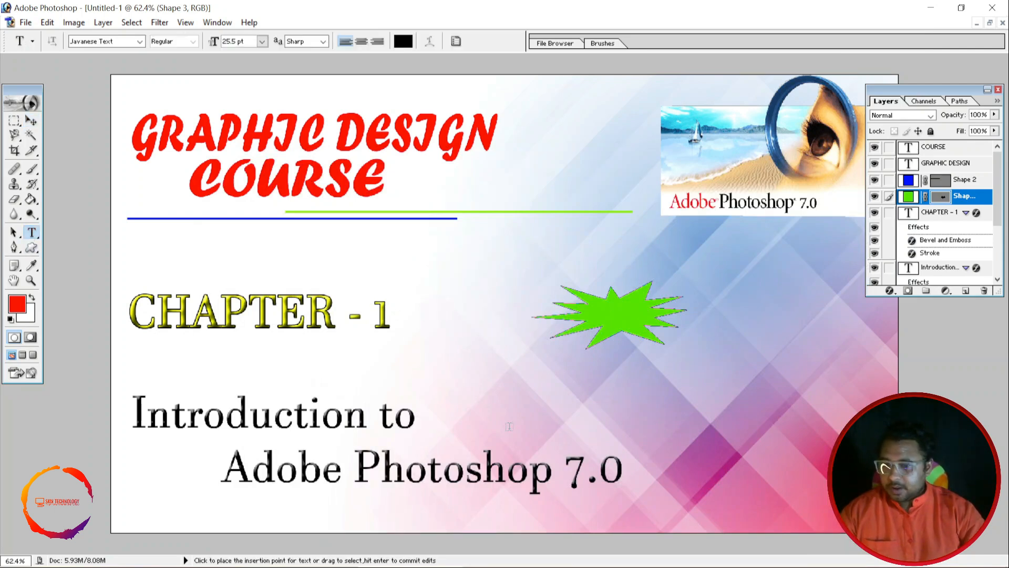
left_click_drag(638, 401, 634, 404)
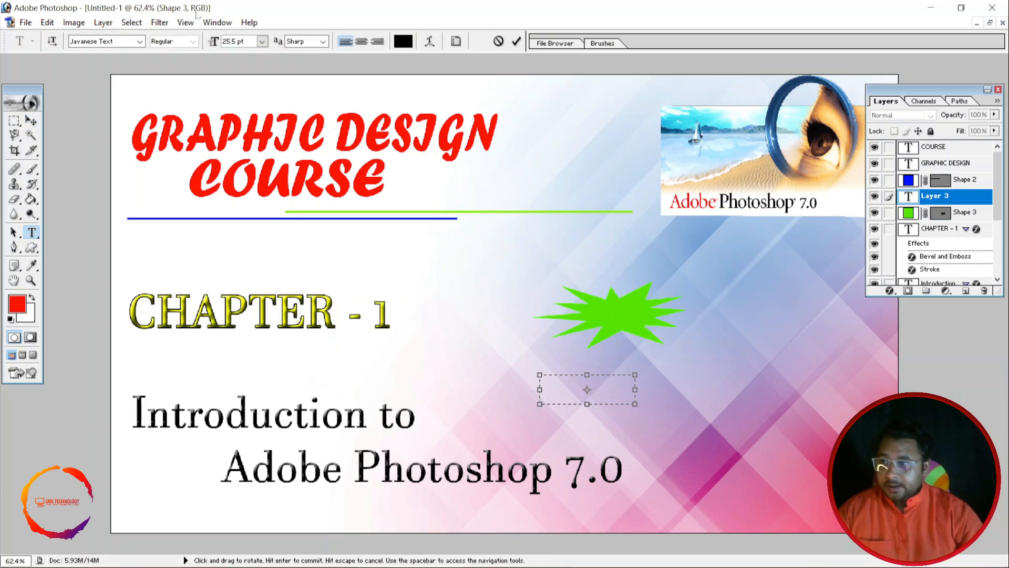
left_click(262, 41)
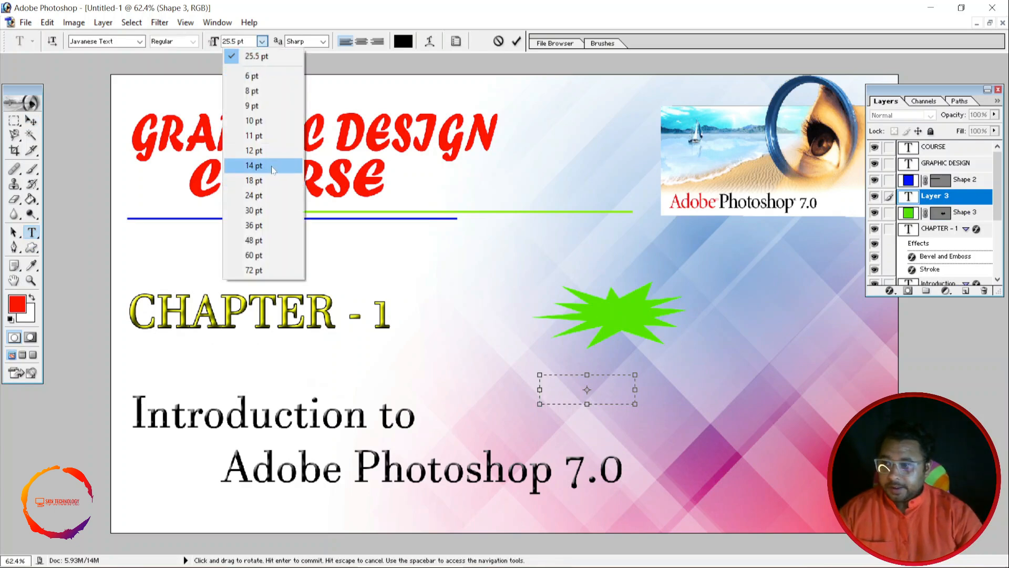
left_click(254, 166)
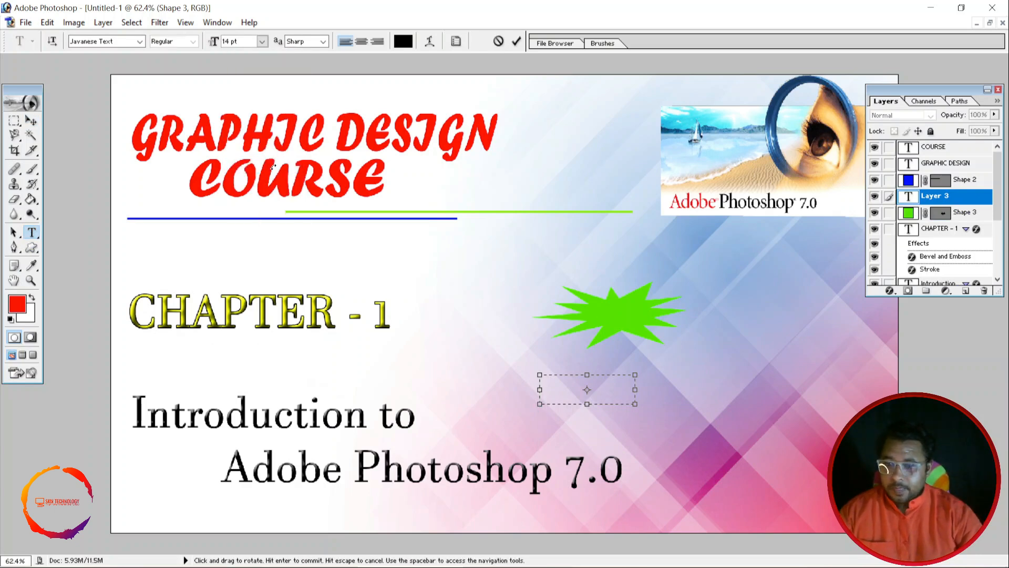
left_click(262, 42)
left_click(263, 103)
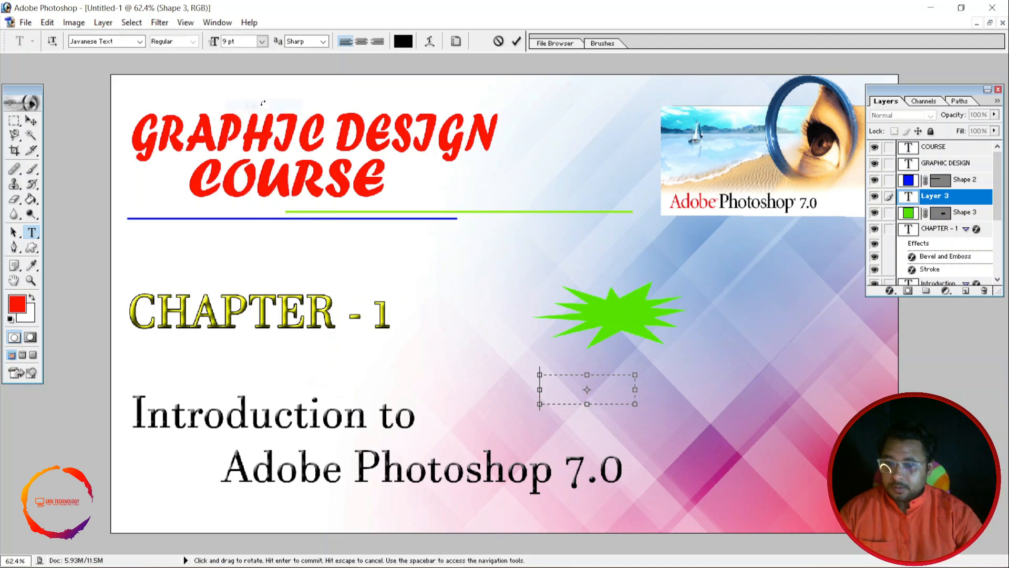
Step: Enter "FULL COURSE" in the new text box below the starburst
type("FU")
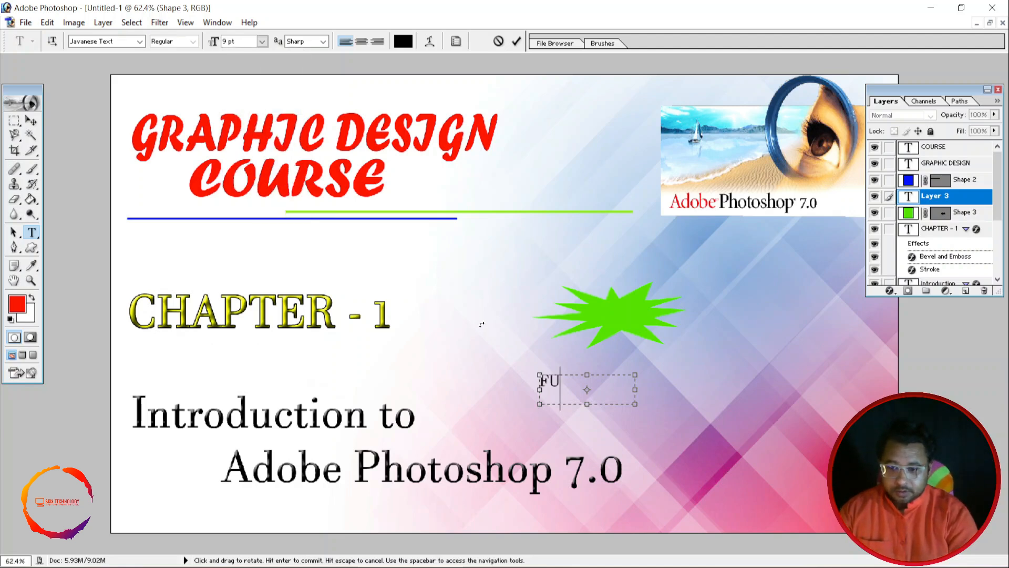
type("LL")
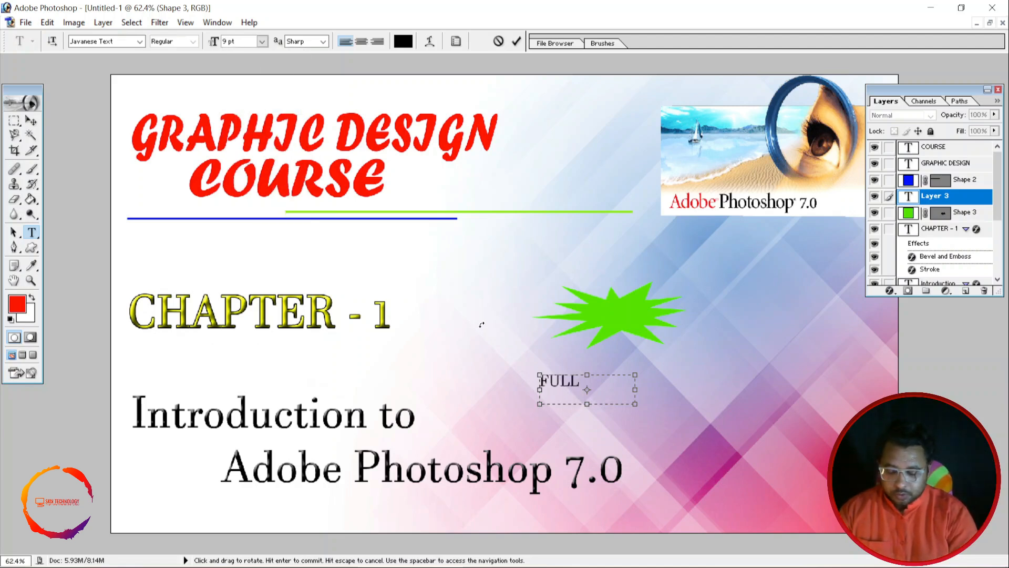
type(" CO")
key("BackSpace")
key("BackSpace")
key("BackSpace")
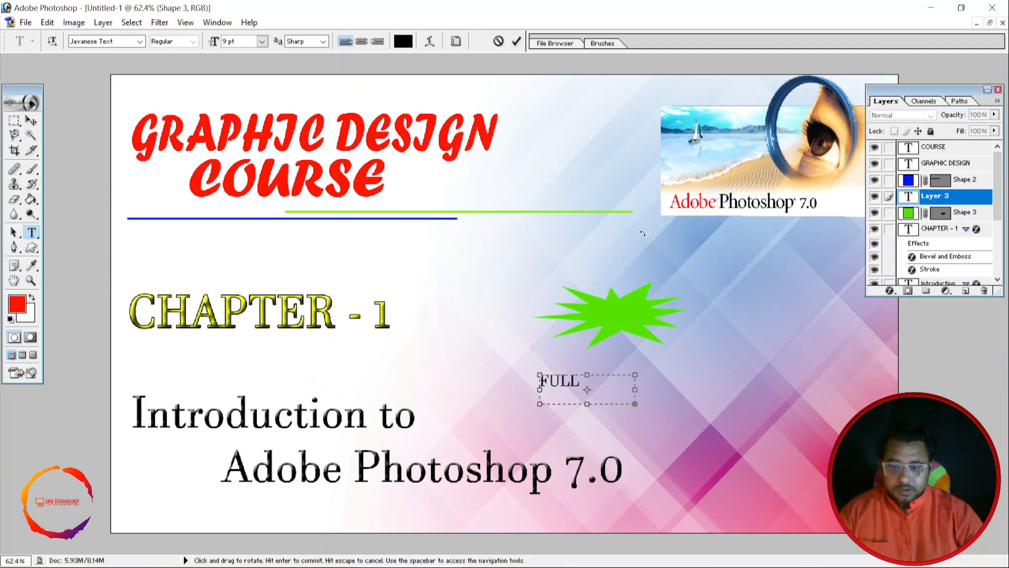
type("COURSE")
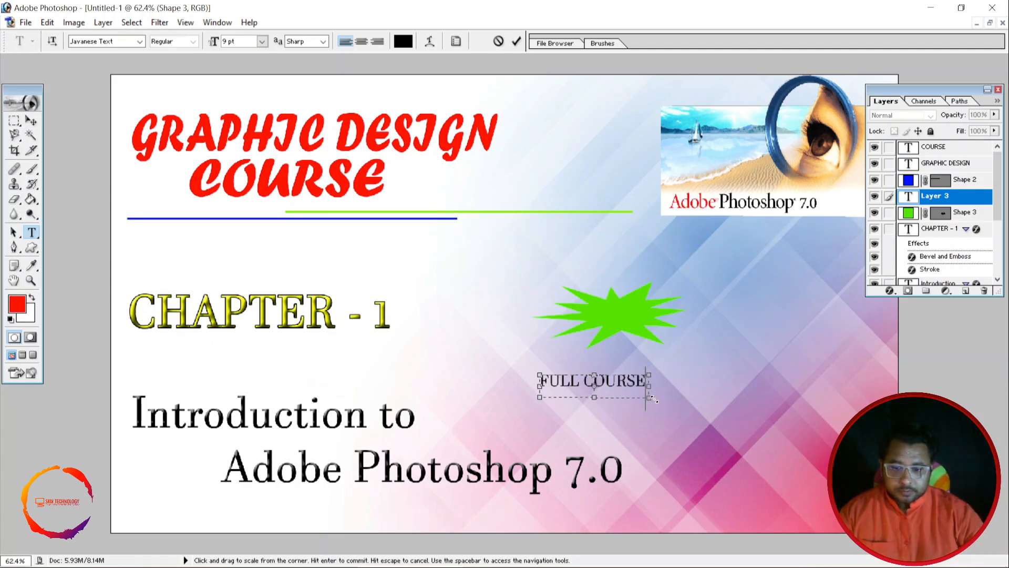
Step: Set the whole "FULL COURSE" text to 6 pt and commit the text edit
left_click(516, 42)
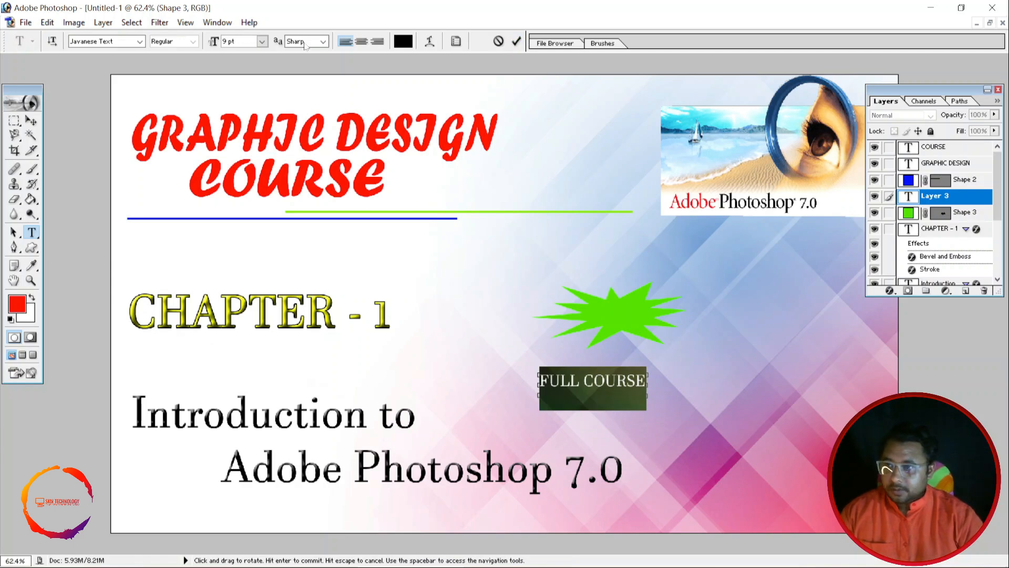
left_click(261, 41)
left_click(236, 57)
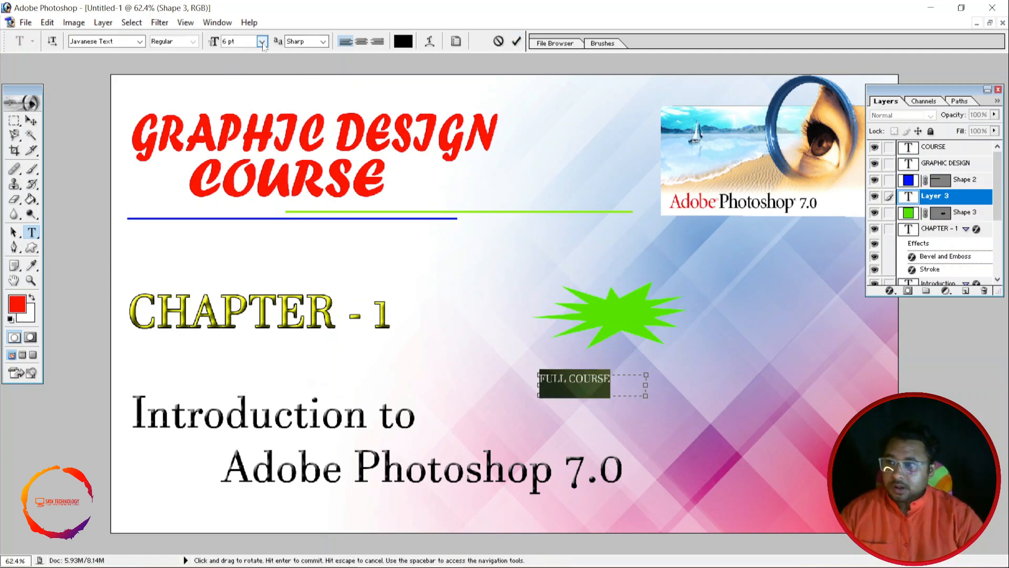
left_click(517, 42)
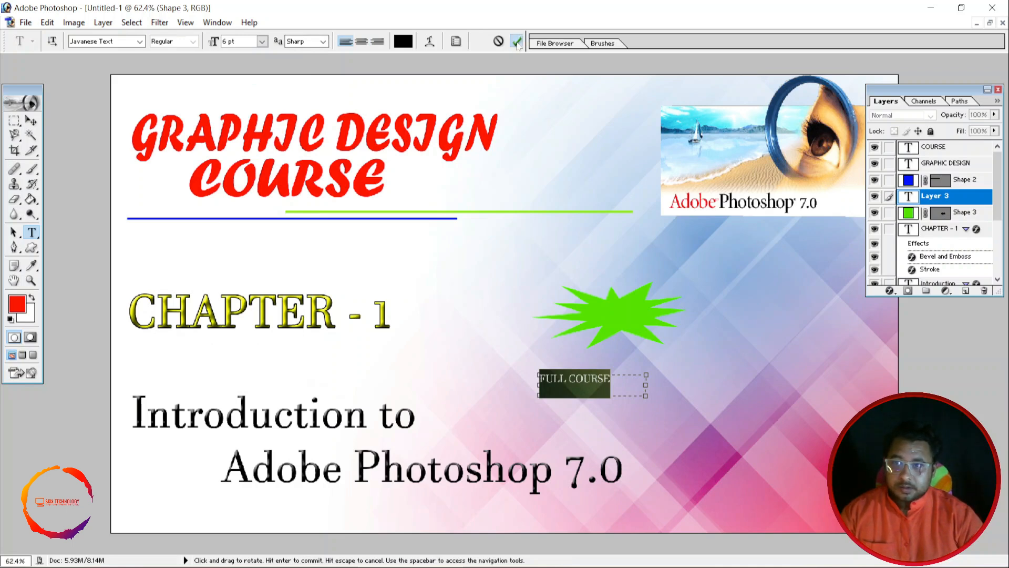
Step: Move the "FULL COURSE" text onto the green starburst and scale it proportionally to 89.8%
key("v")
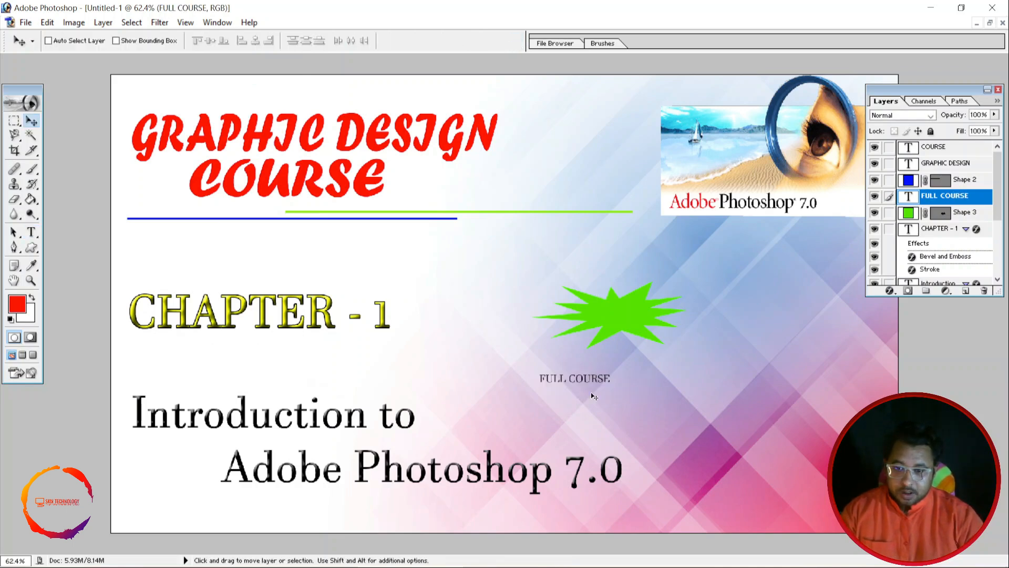
left_click_drag(597, 377, 639, 316)
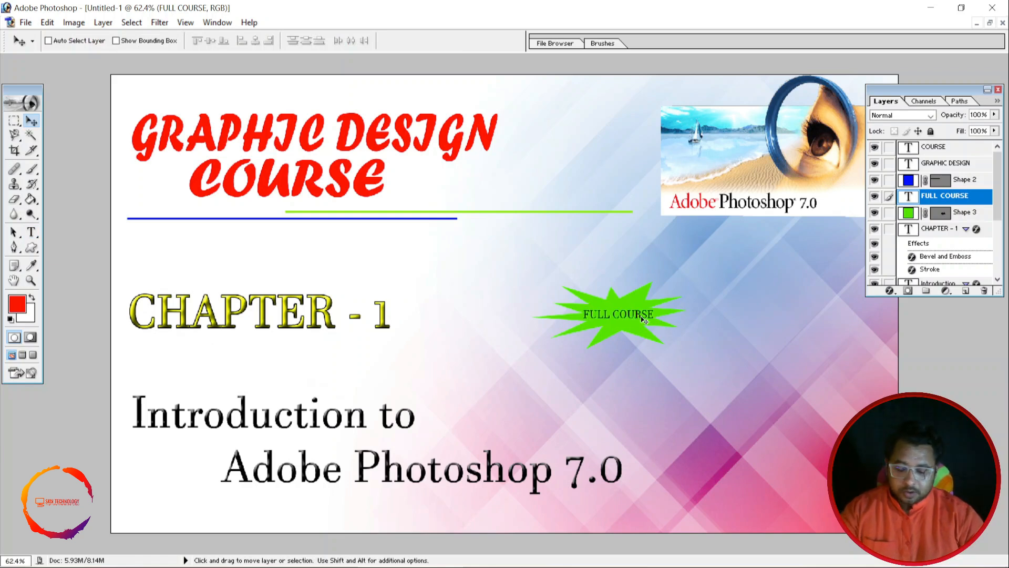
key("ctrl+t")
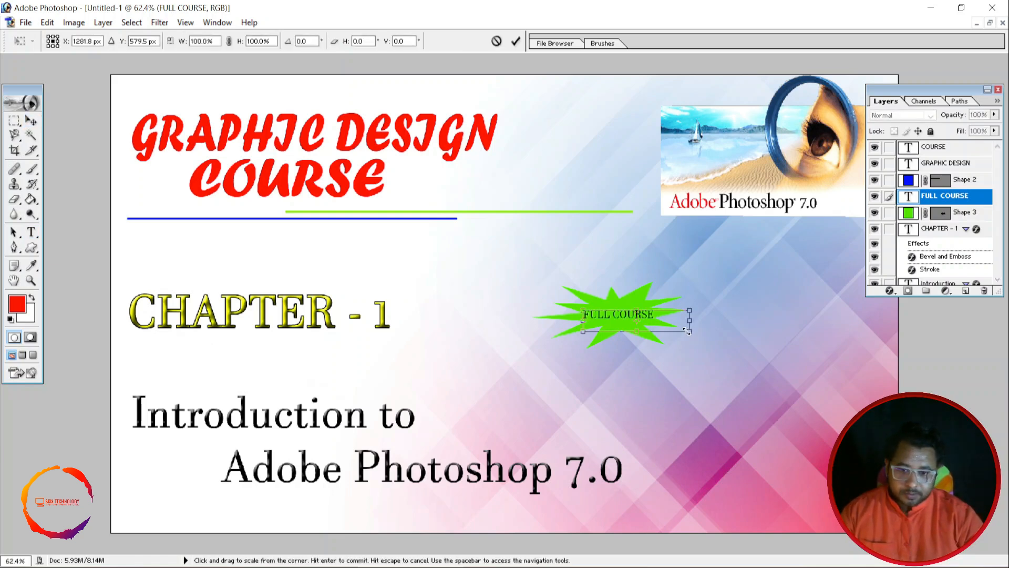
left_click_drag(685, 331, 683, 330)
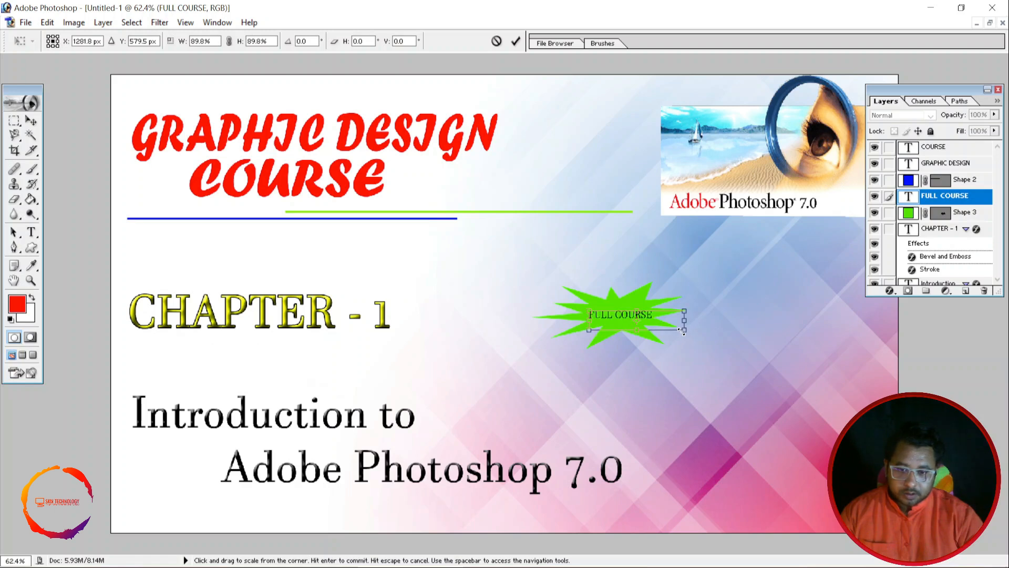
left_click(513, 42)
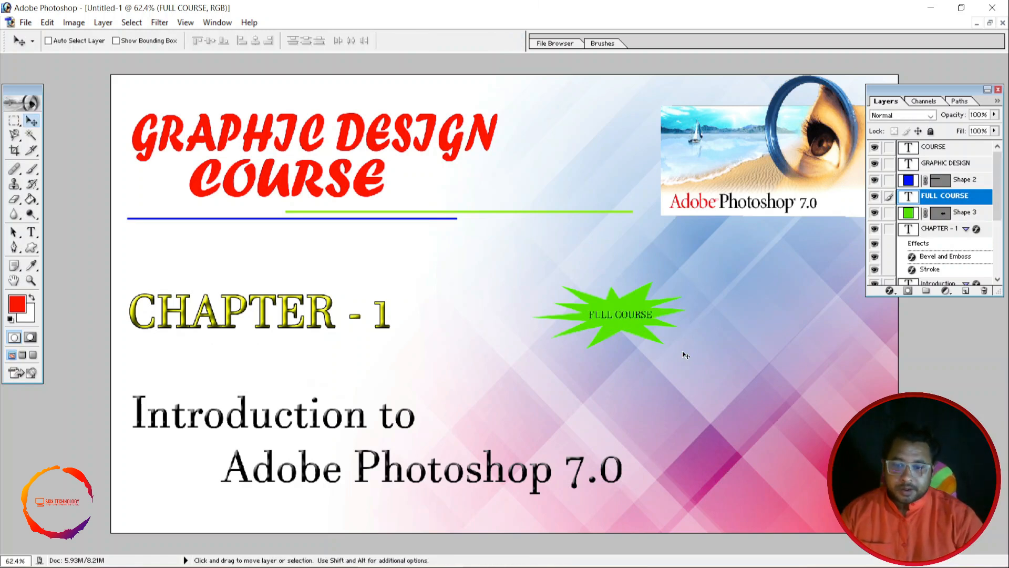
Step: Apply faux bold to all of the "FULL COURSE" text on the starburst
right_click(636, 318)
left_click(638, 321)
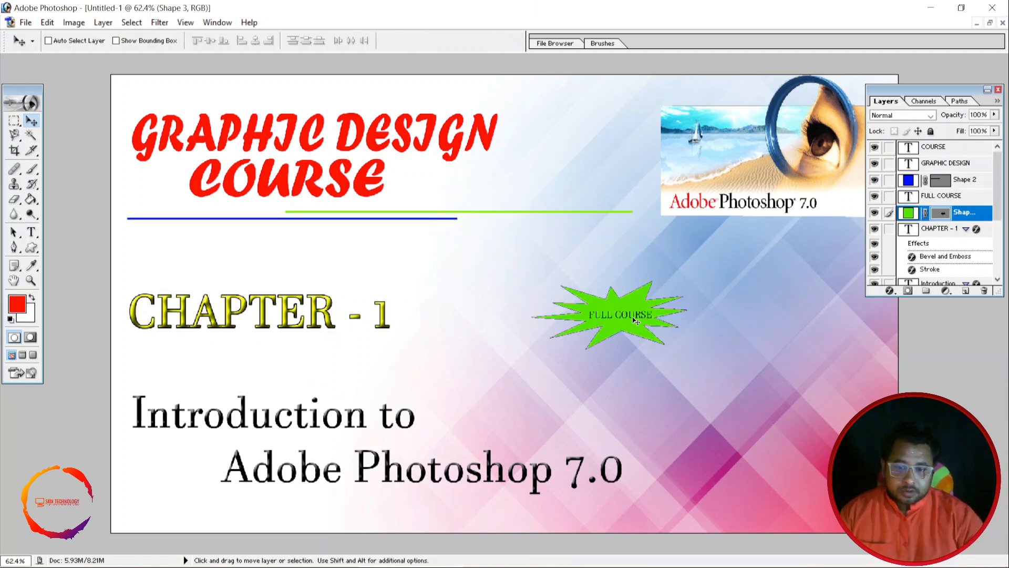
left_click(954, 199)
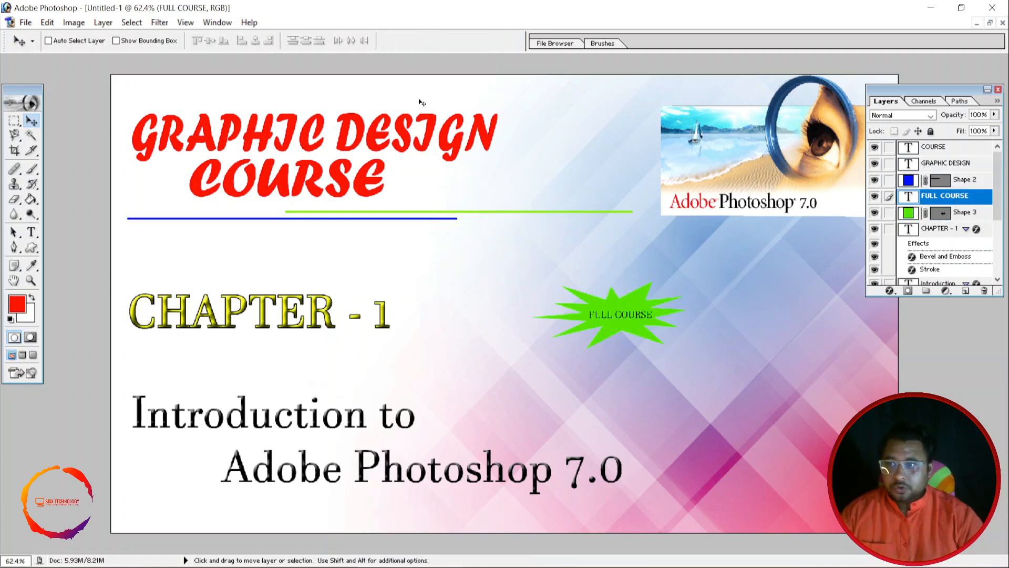
key("t")
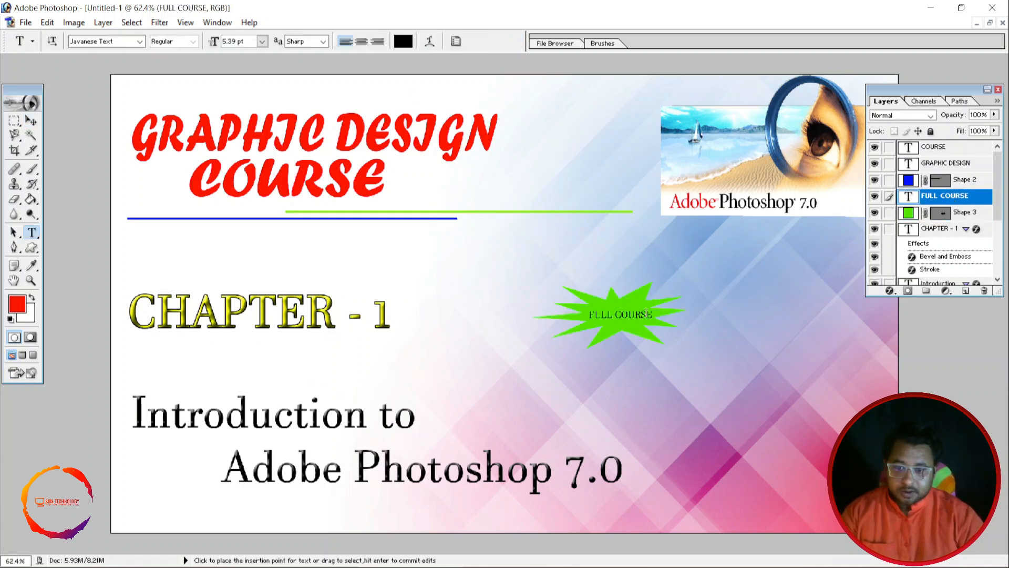
left_click(637, 316)
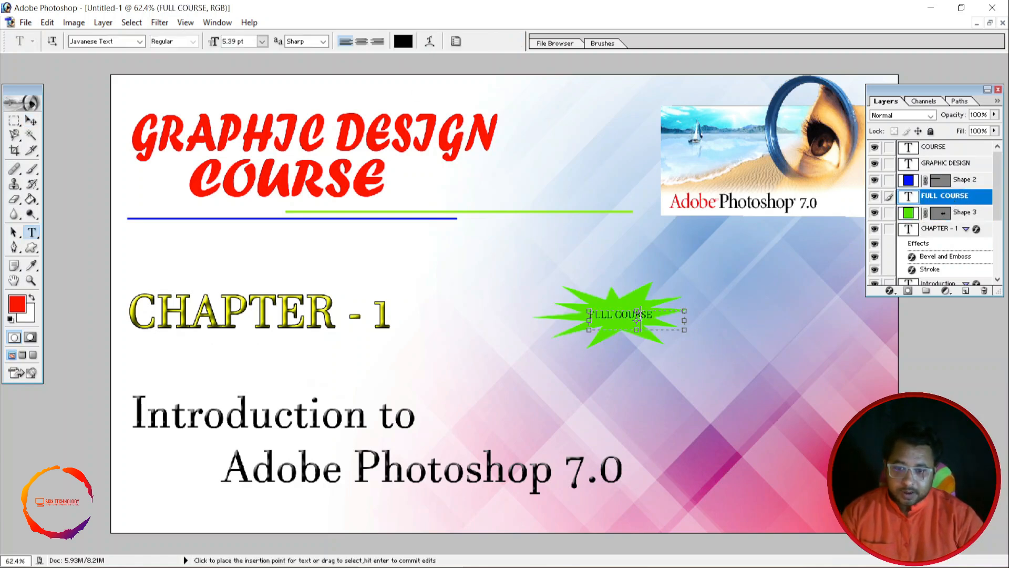
left_click(456, 42)
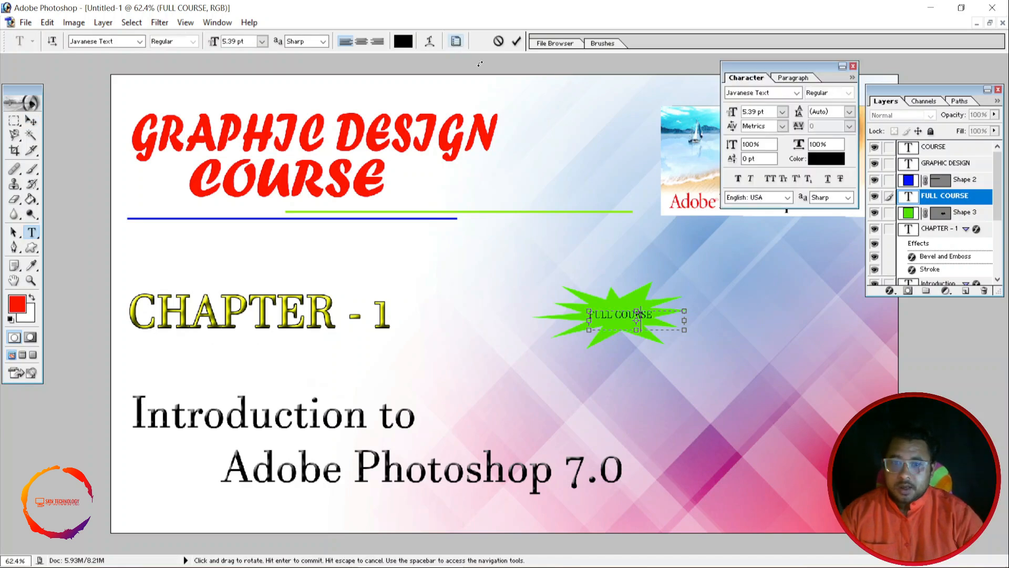
key("ctrl+a")
left_click(740, 179)
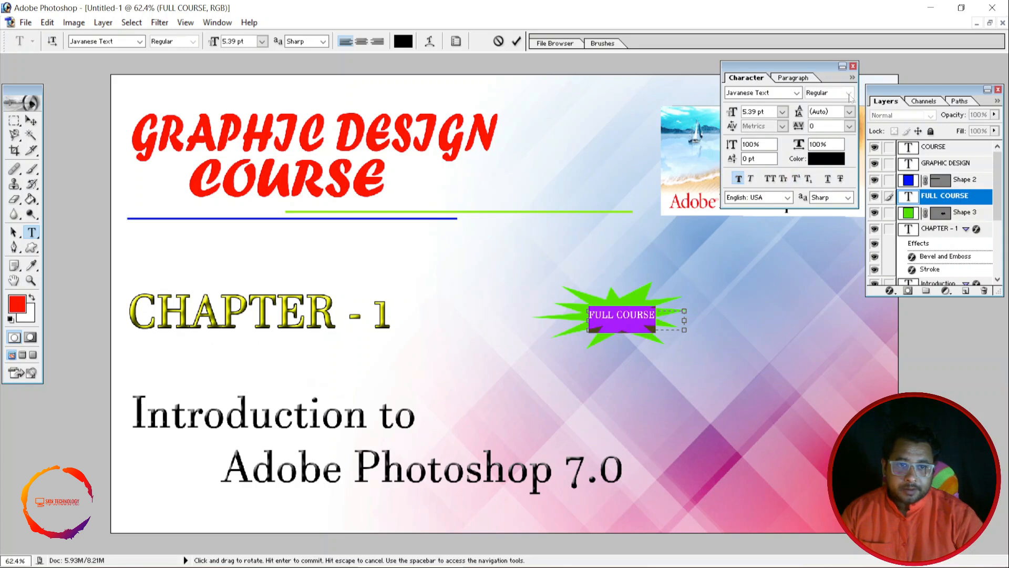
left_click(853, 68)
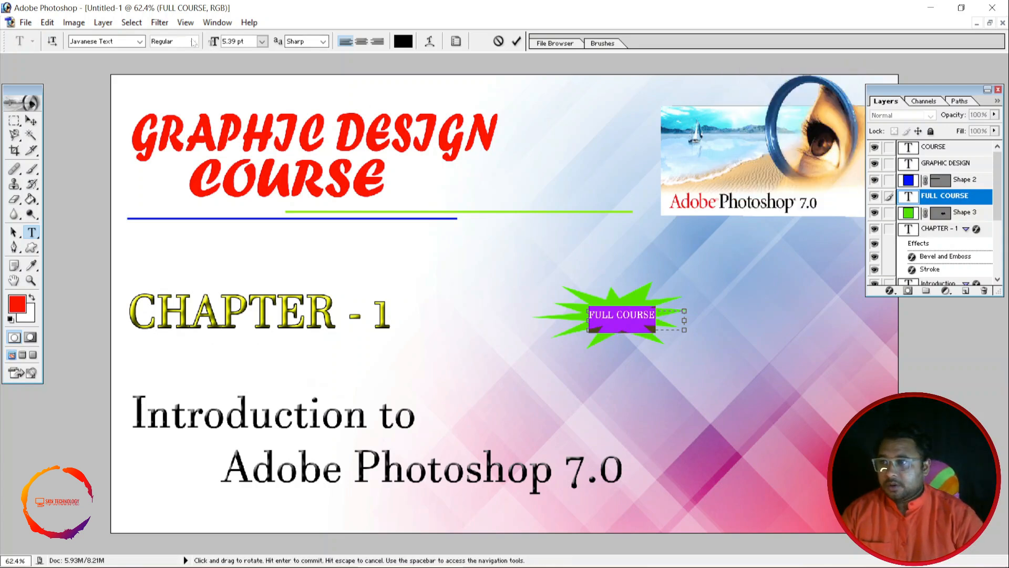
left_click(516, 41)
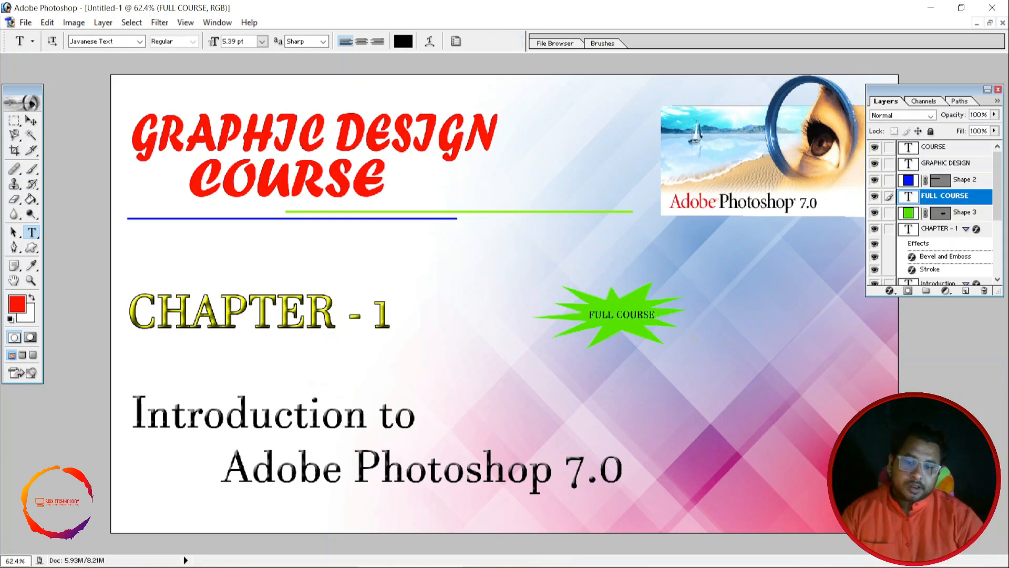
key("v")
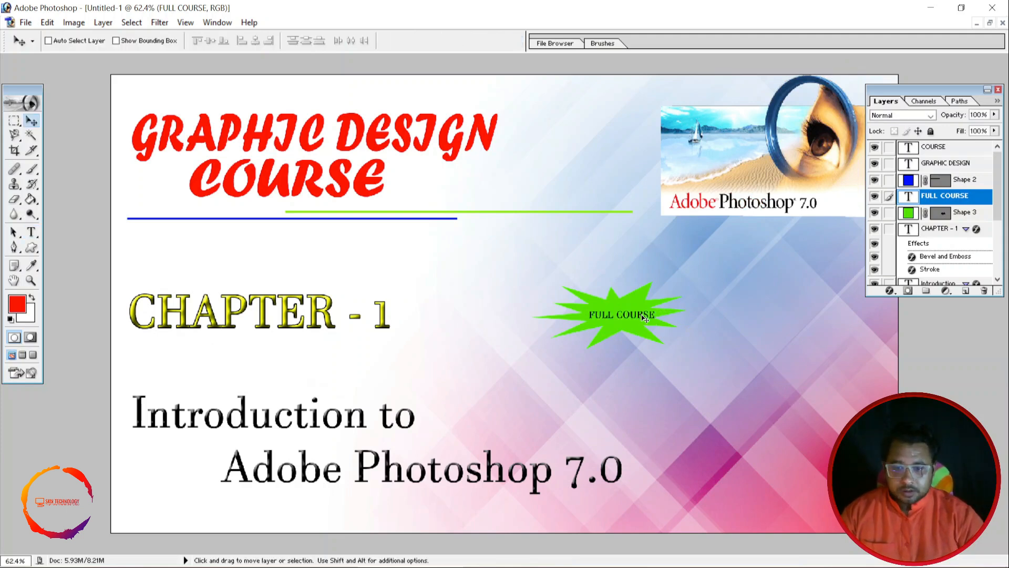
right_click(642, 315)
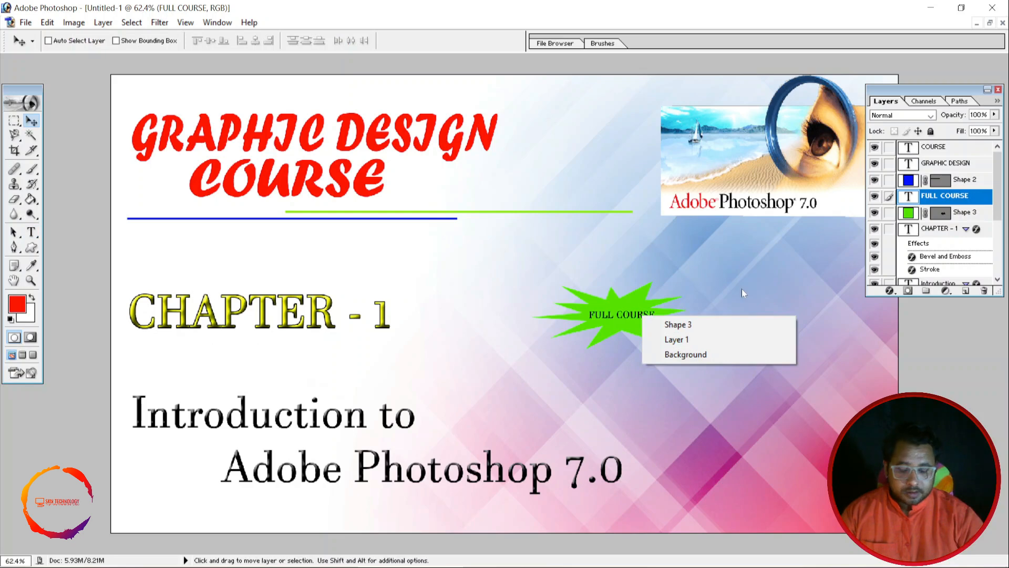
key("Escape")
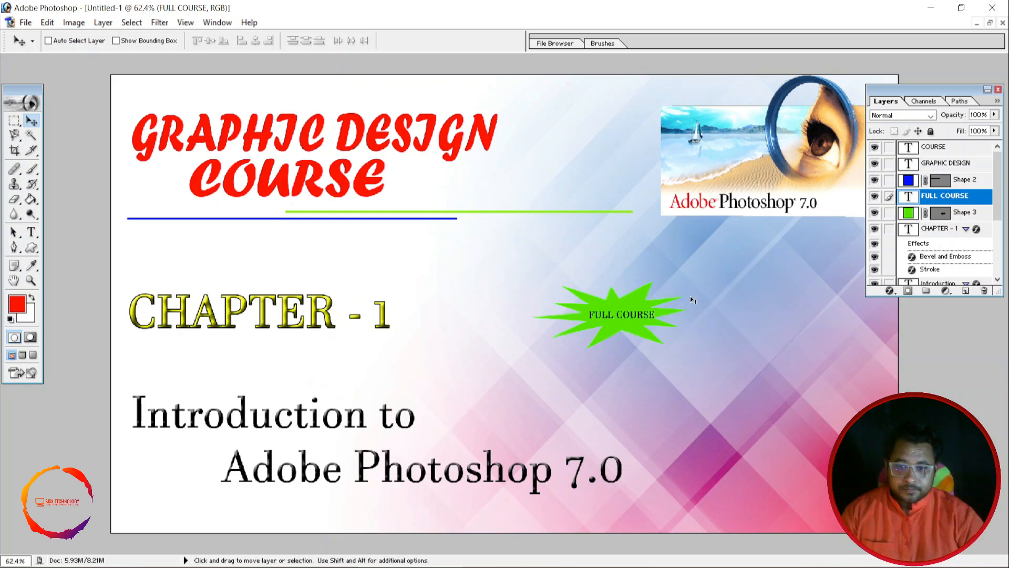
Step: Recolour the "FULL COURSE" text pure red (FF0000) and commit the text edit
key("t")
left_click(613, 318)
key("ctrl+a")
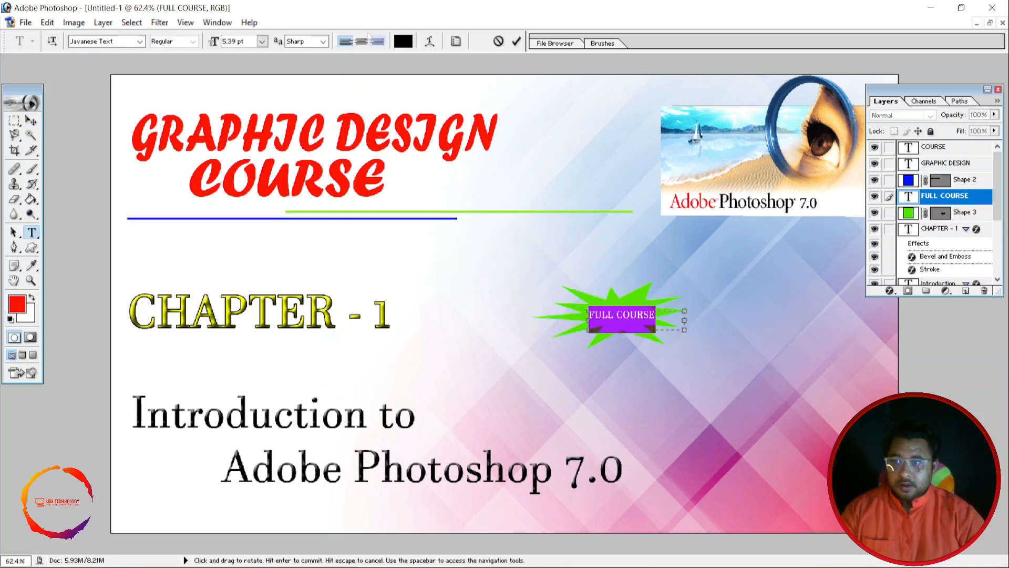
left_click(405, 42)
left_click(391, 188)
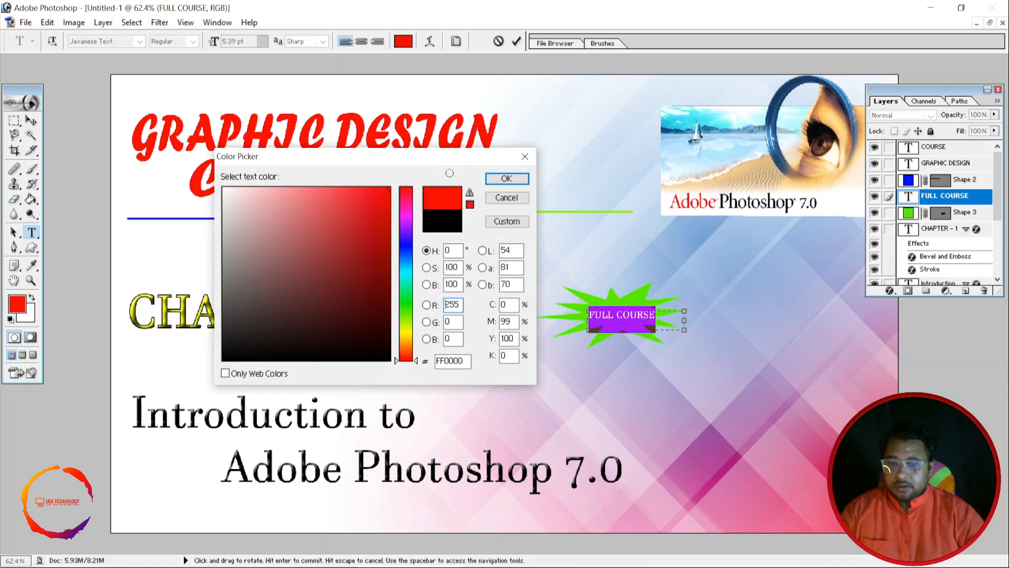
left_click(508, 180)
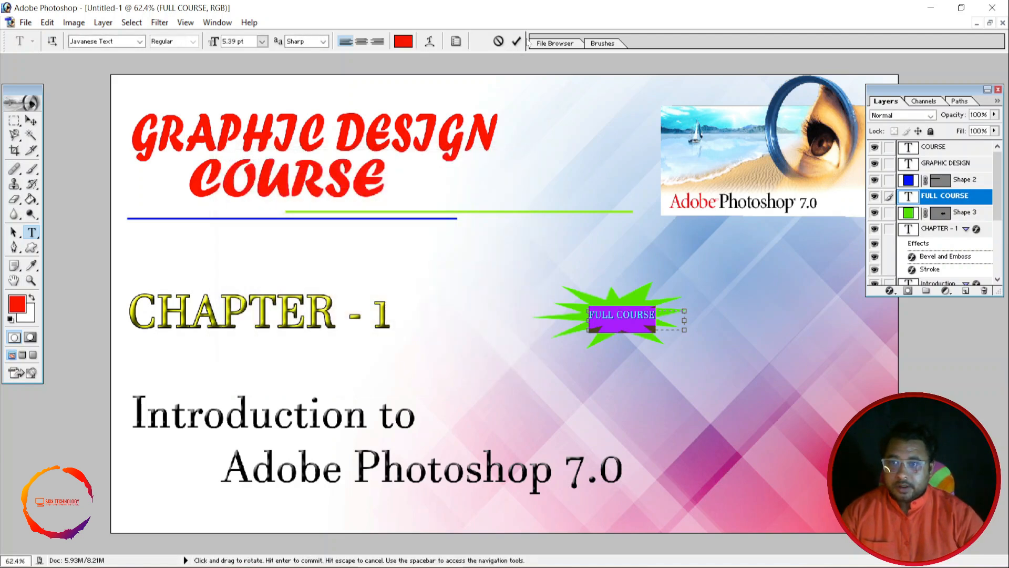
left_click(516, 41)
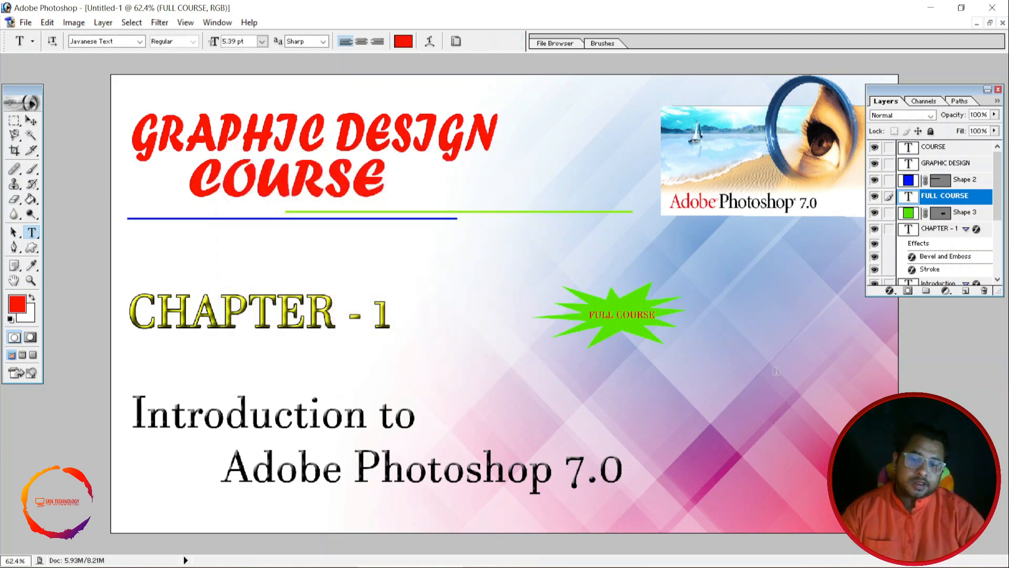
Step: Nudge the "FULL COURSE" text on the starburst slightly left, stretch its height to 128.7% and commit the transform
key("v")
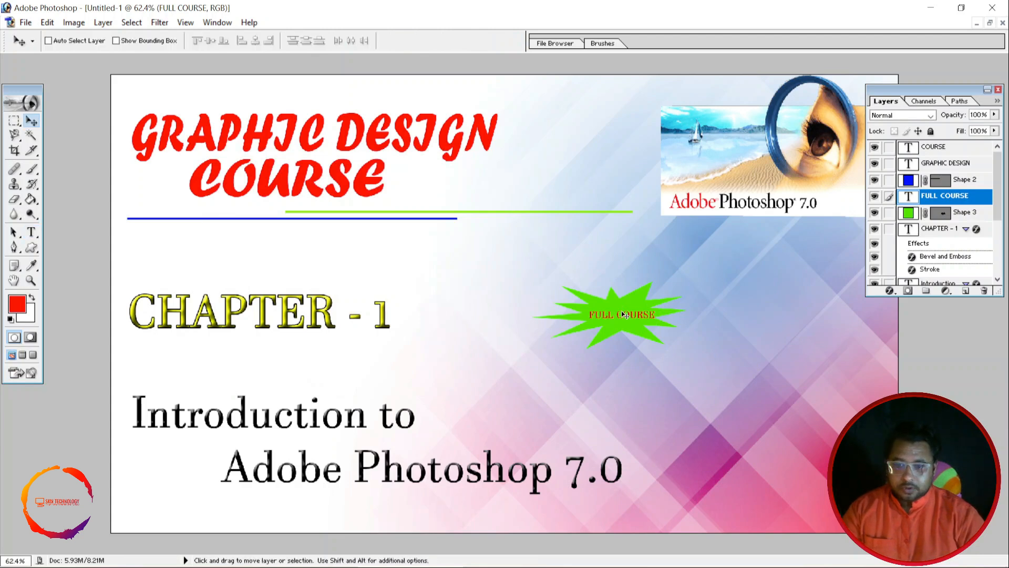
left_click_drag(639, 316, 634, 315)
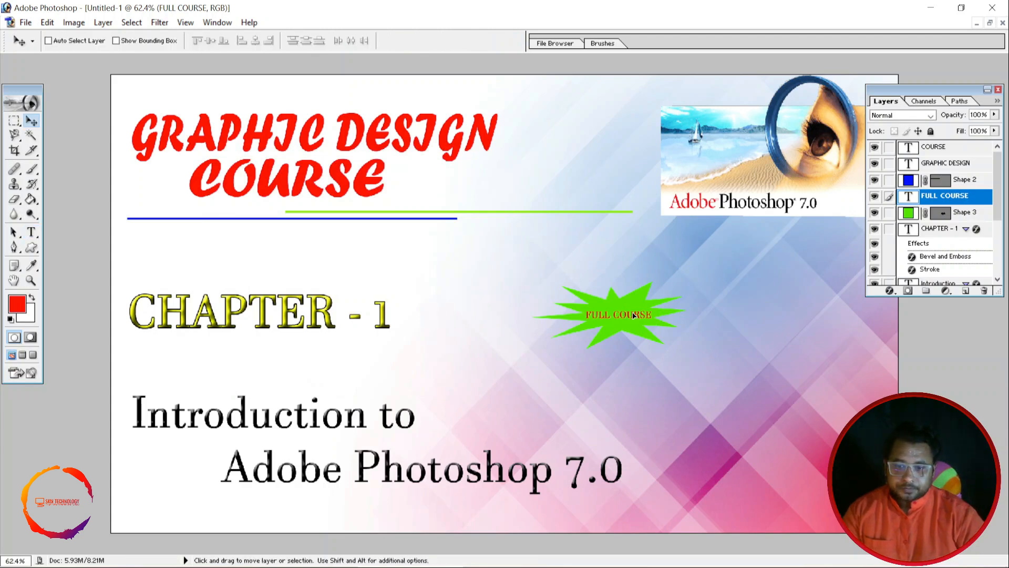
key("ctrl+t")
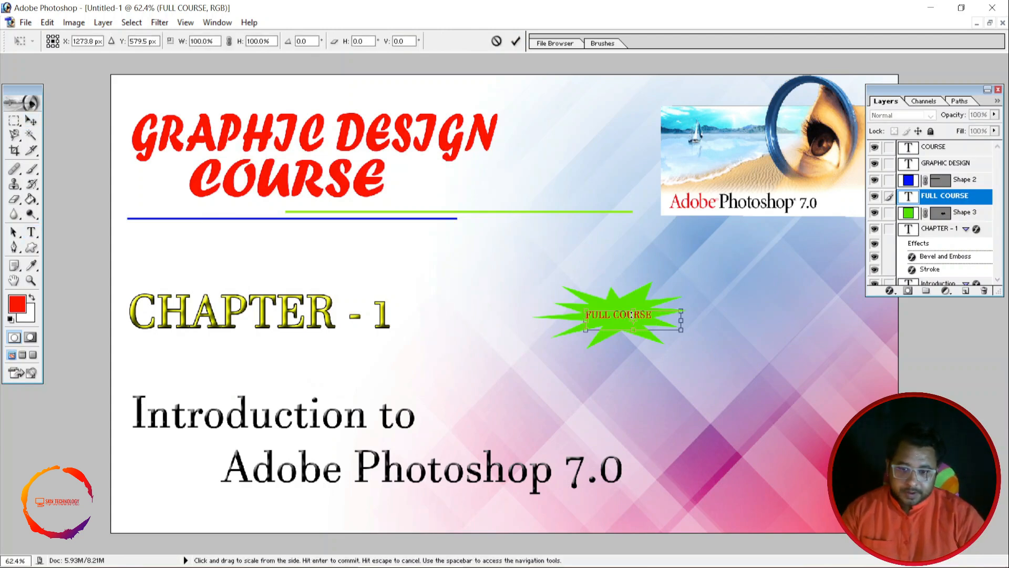
left_click_drag(635, 310, 637, 308)
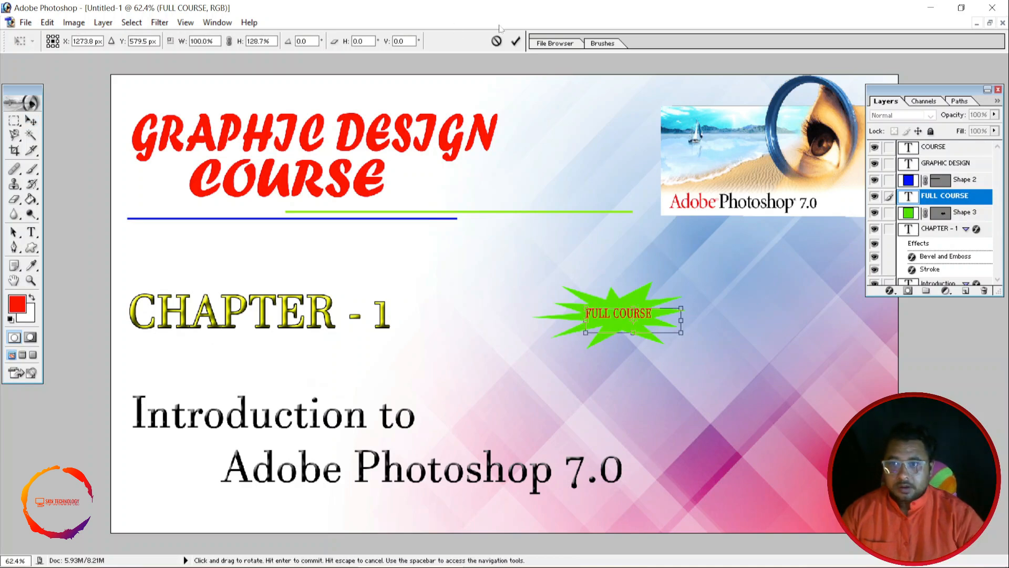
left_click(516, 42)
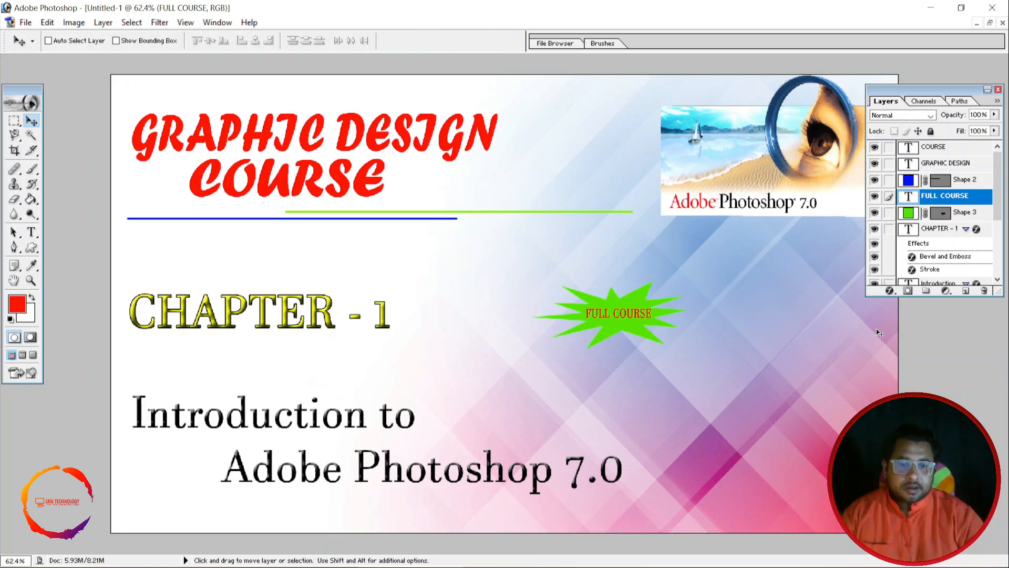
Step: Open "Beige Gold Aesthetic Business Online Course Certificate.png" from the Downloads folder of the user profile
key("alt+e")
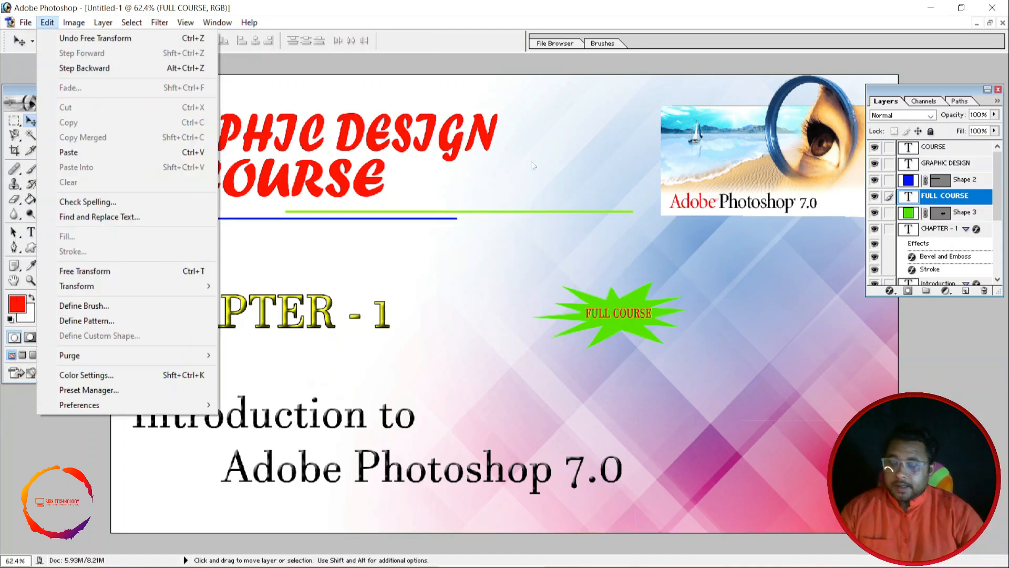
key("Escape")
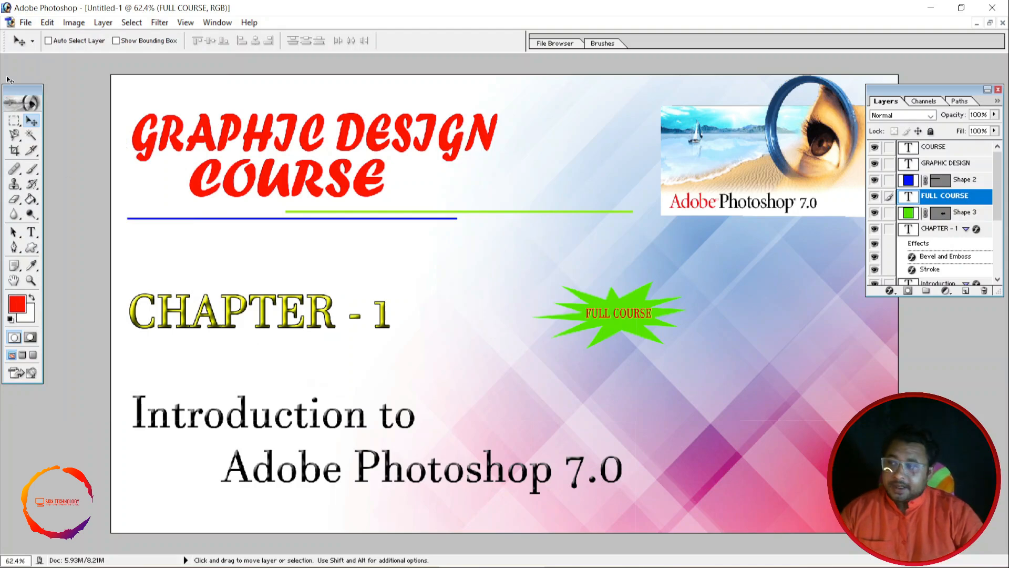
left_click(34, 24)
left_click(48, 51)
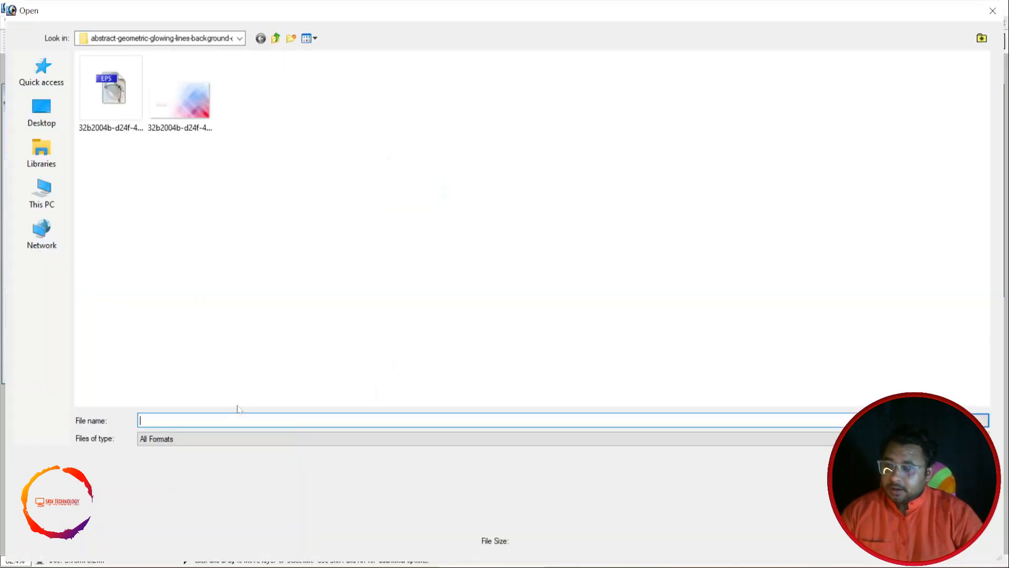
left_click(41, 152)
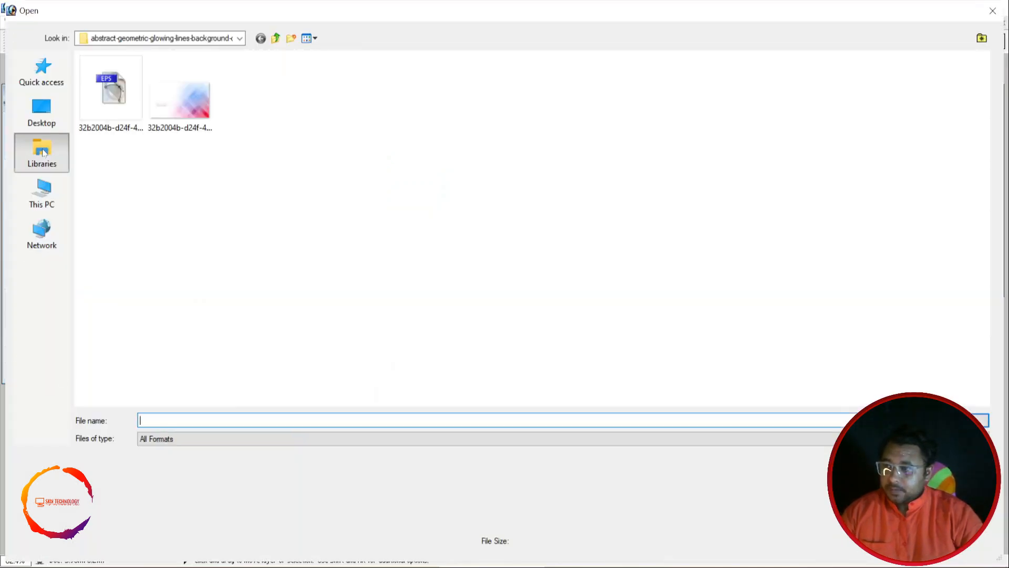
left_click(41, 111)
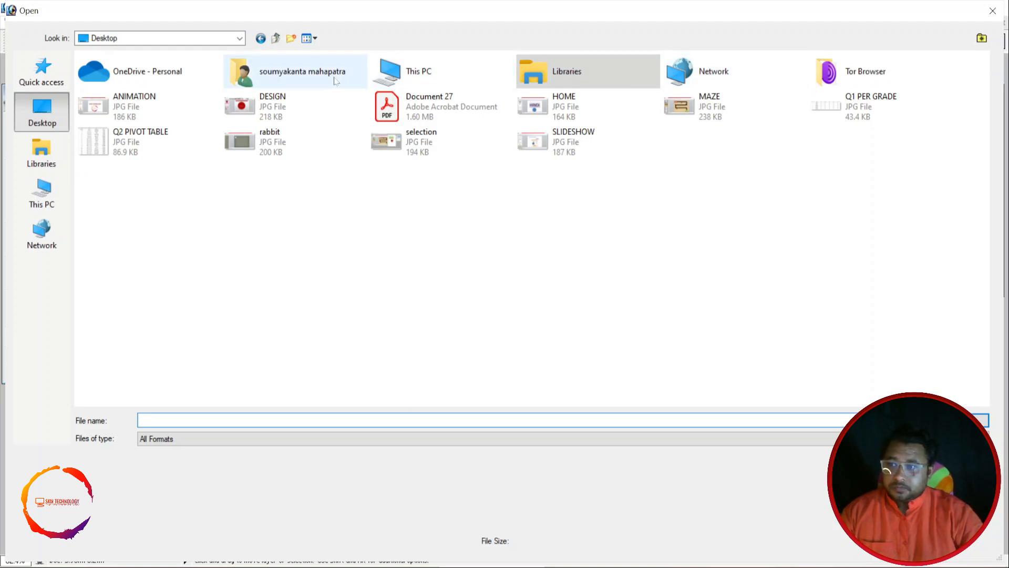
double_click(296, 79)
double_click(741, 76)
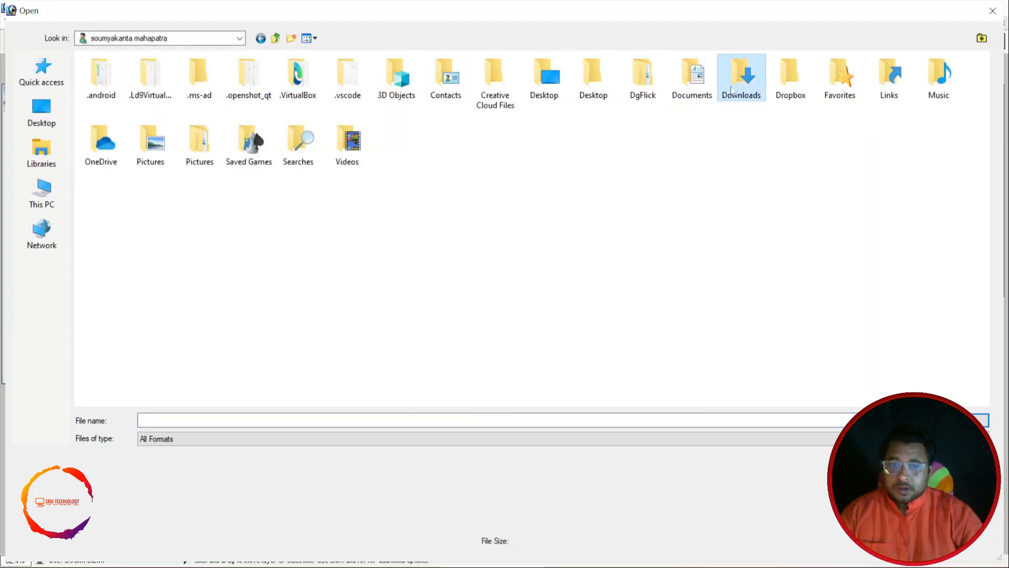
double_click(191, 112)
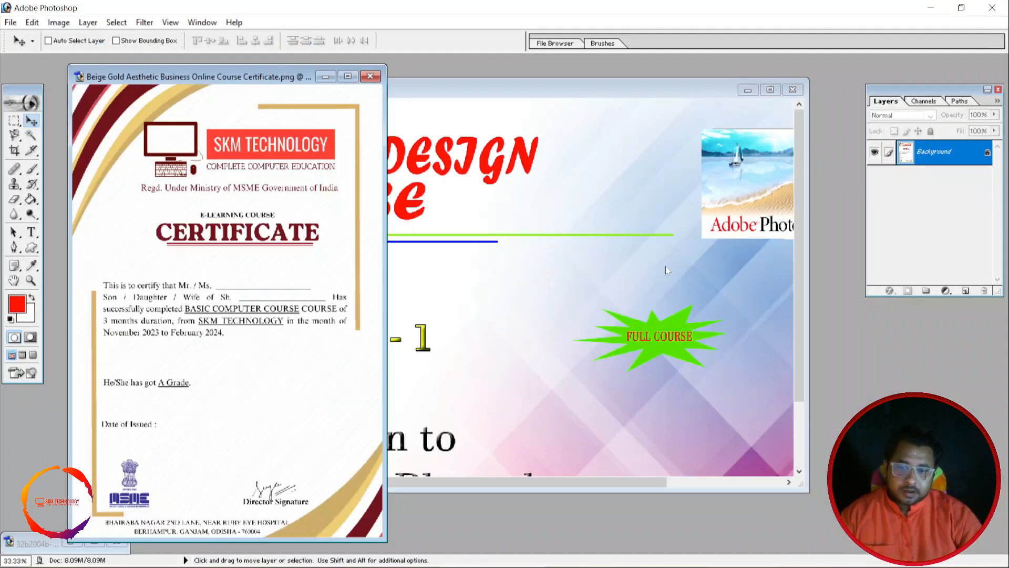
Step: Copy the certificate image into the title composition and scale it to 29.6% in the lower-right corner of the canvas
left_click_drag(268, 217, 715, 362)
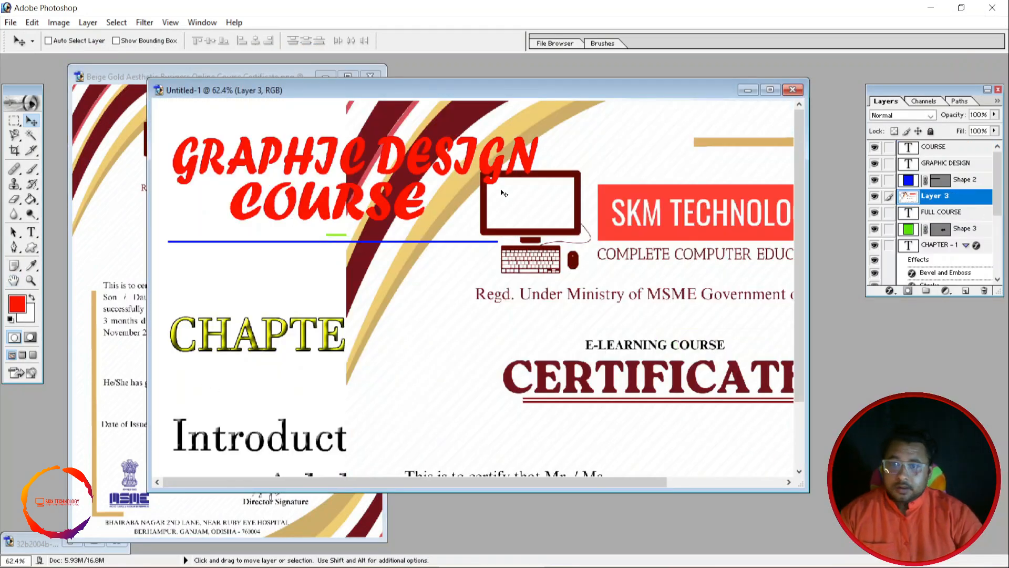
left_click(770, 90)
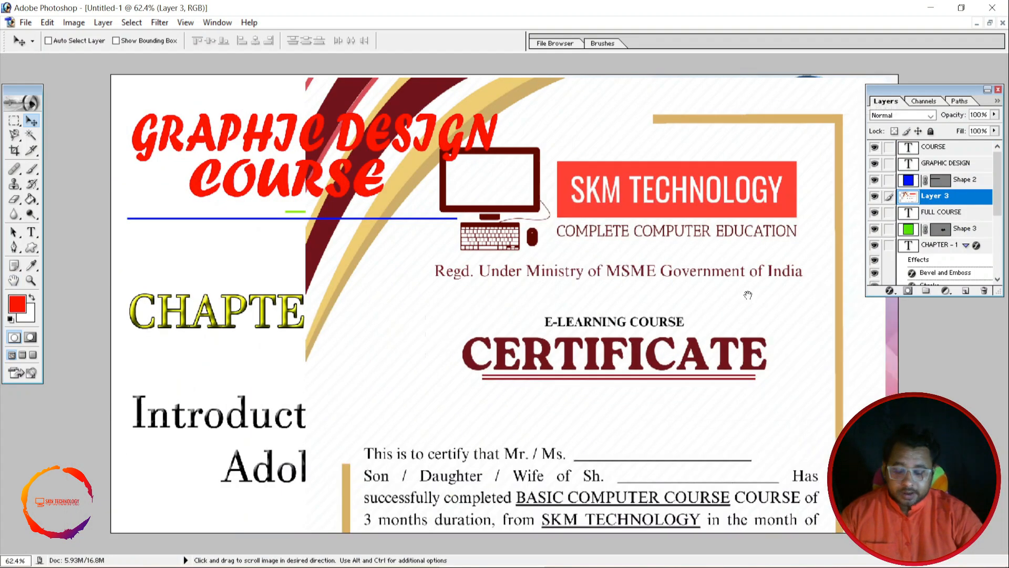
left_click(704, 292, "alt")
left_click(704, 293, "alt")
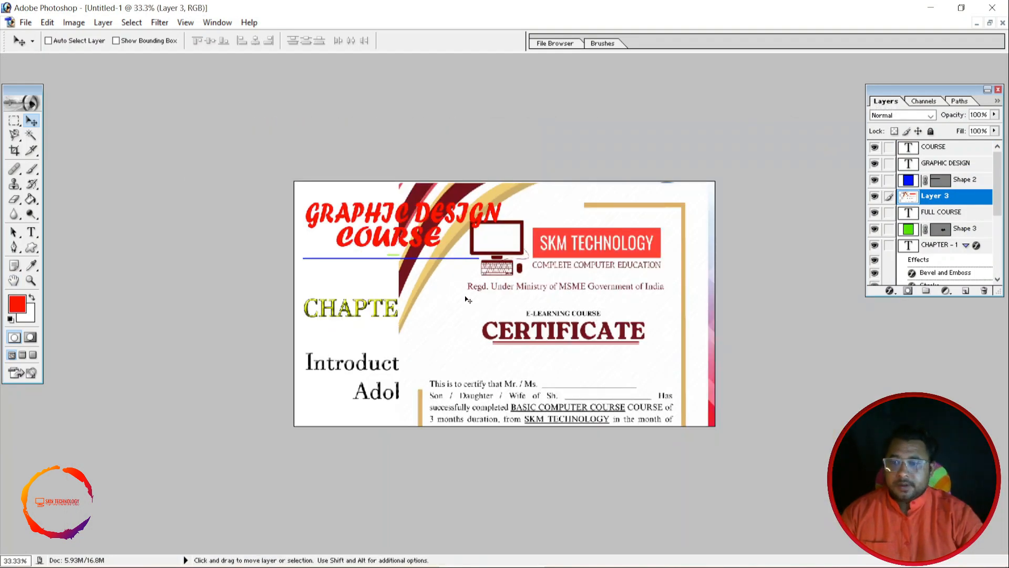
left_click_drag(423, 272, 484, 344)
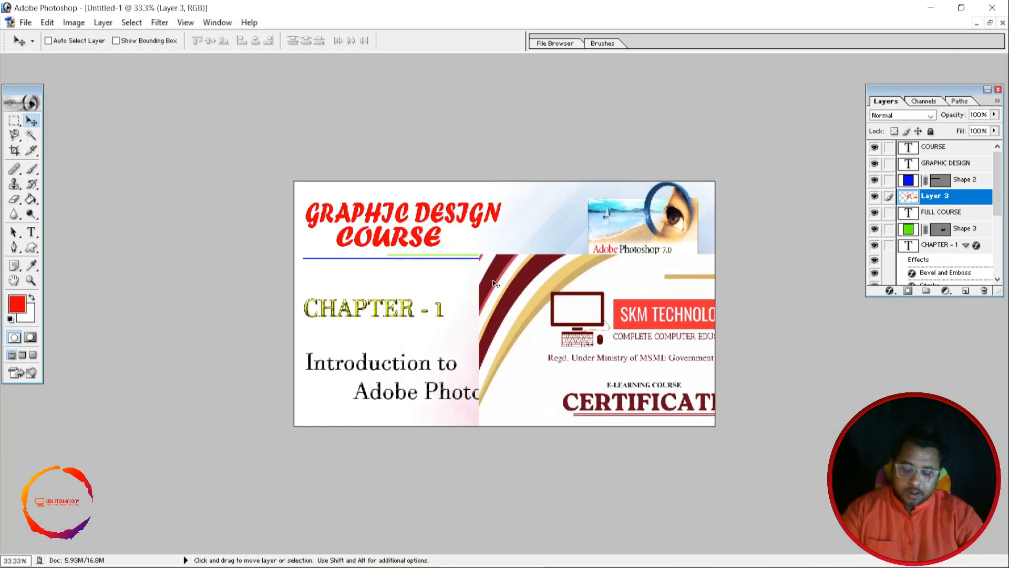
key("ctrl+t")
left_click_drag(479, 254, 635, 306)
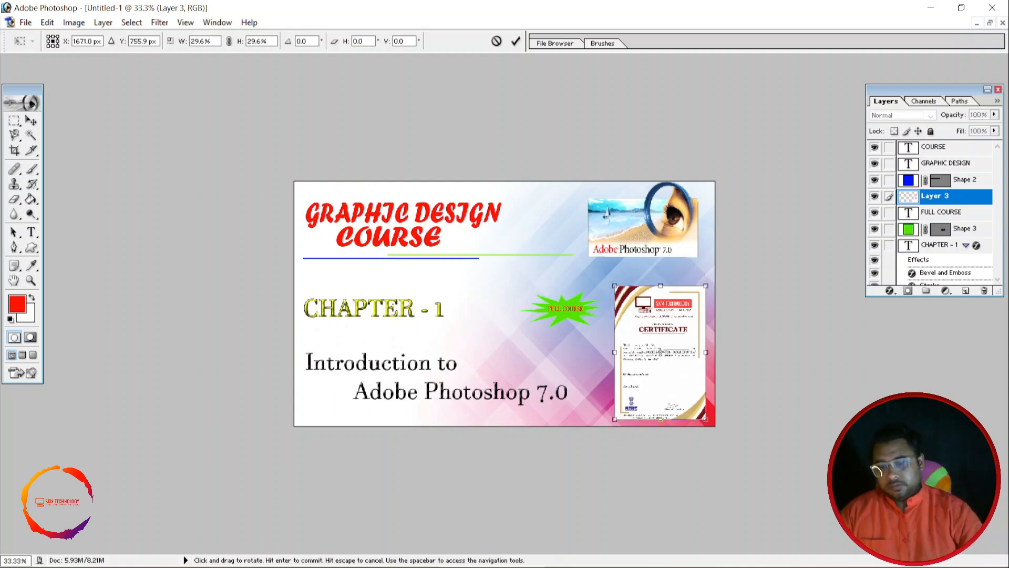
key("Return")
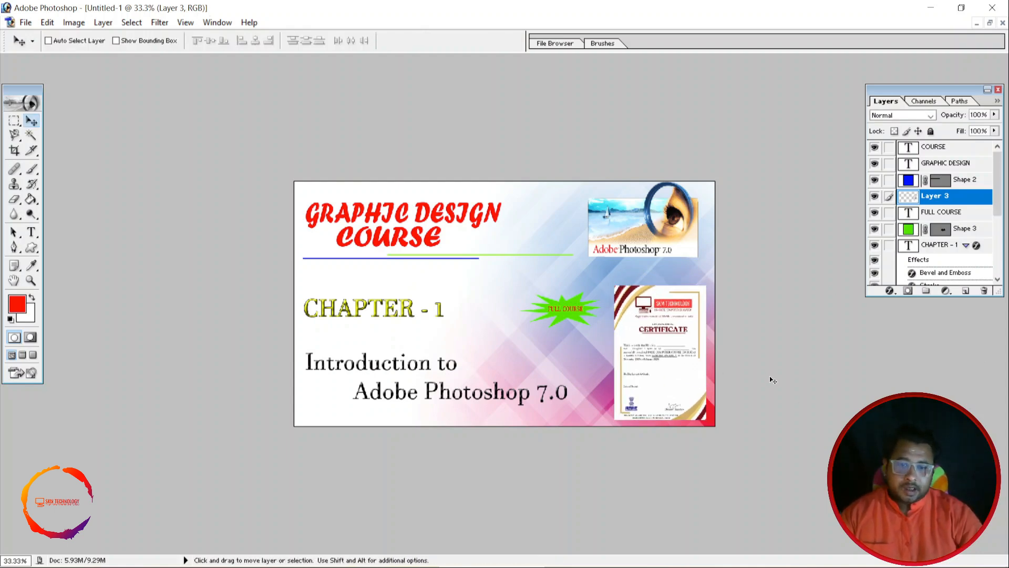
Step: Enlarge the green starburst behind "FULL COURSE" to 111.7% width and 174.3% height and commit the transform
double_click(13, 280)
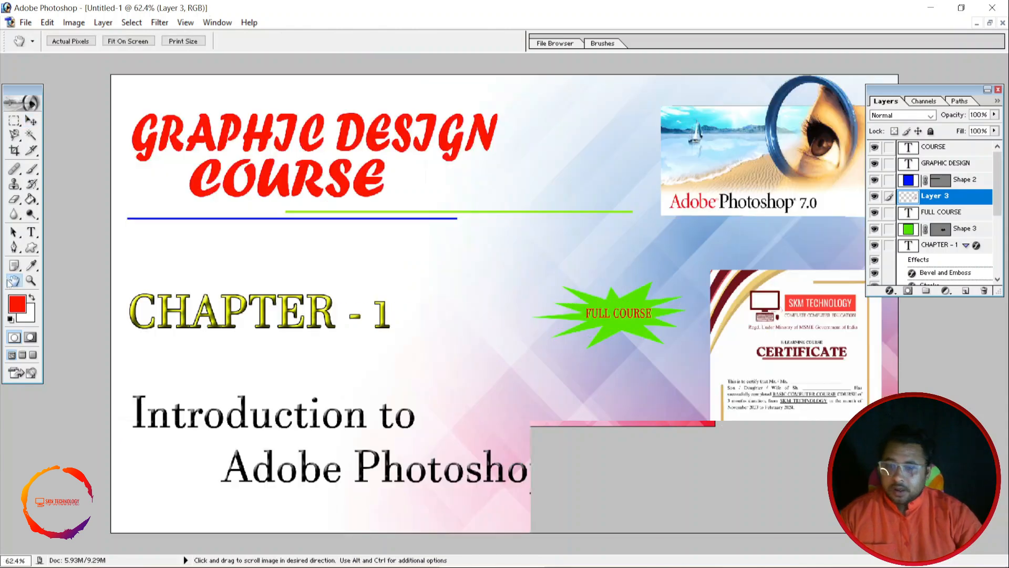
key("v")
right_click(630, 325)
left_click(666, 336)
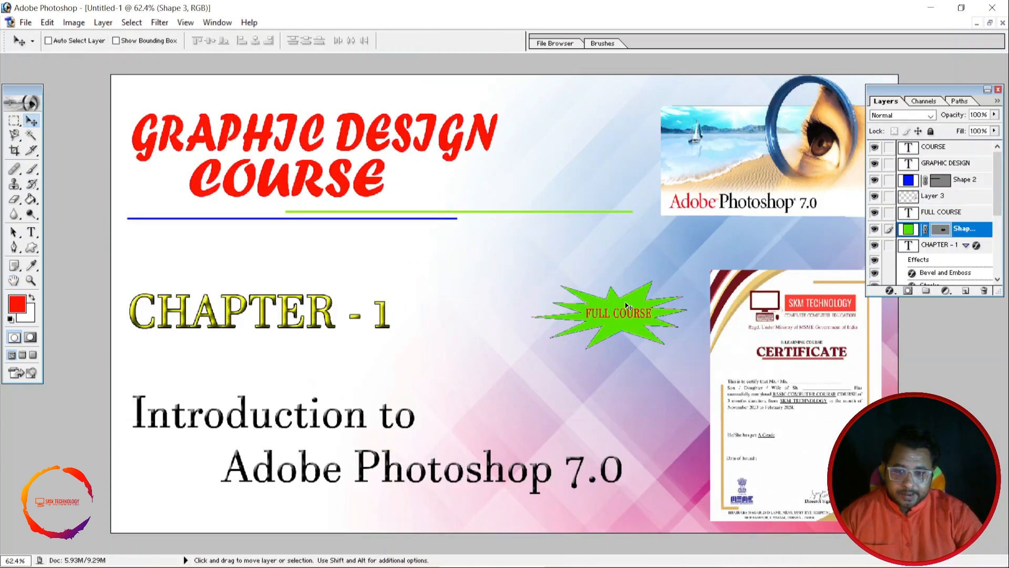
key("ctrl+t")
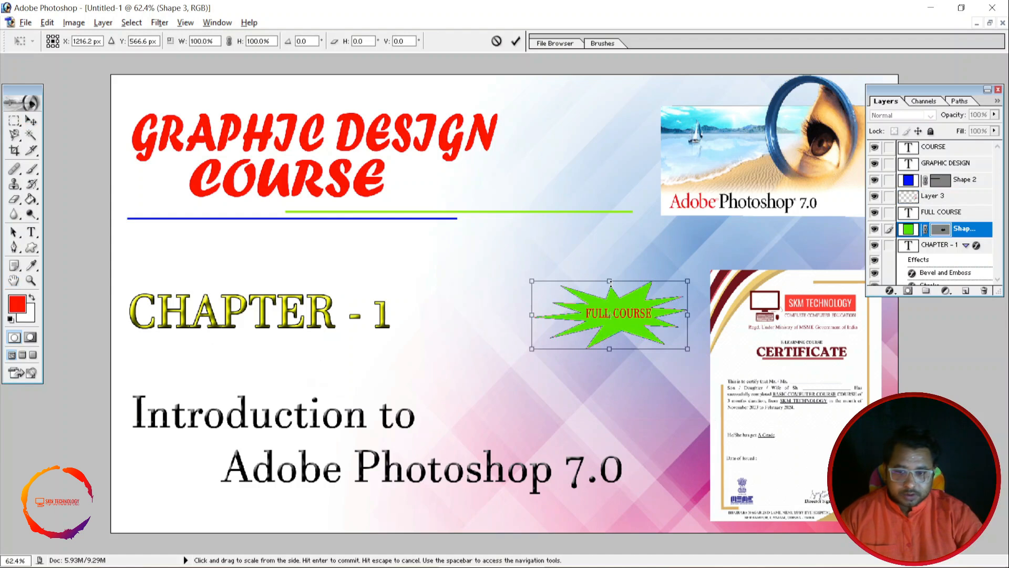
left_click_drag(610, 282, 609, 261)
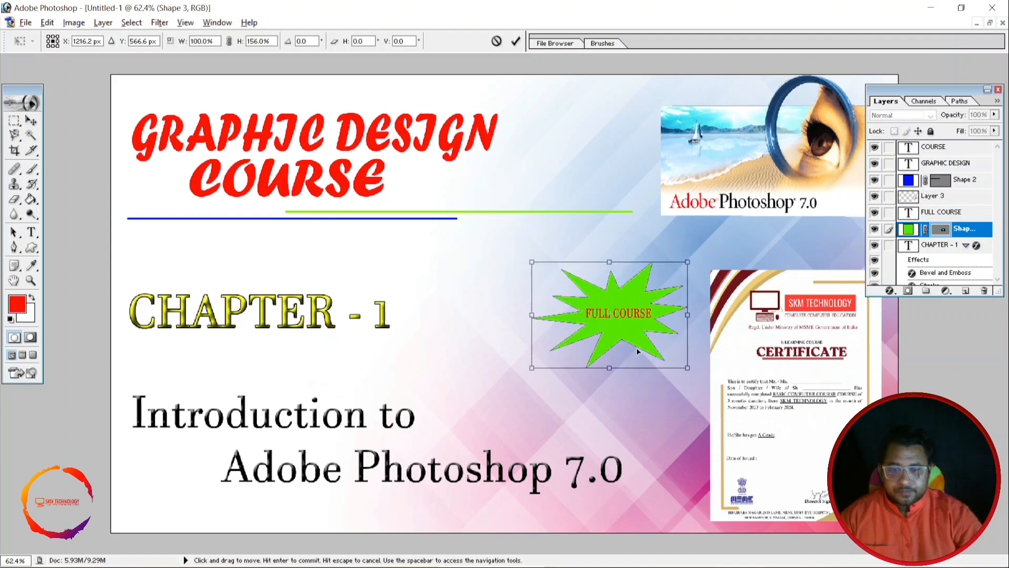
left_click_drag(687, 367, 696, 374)
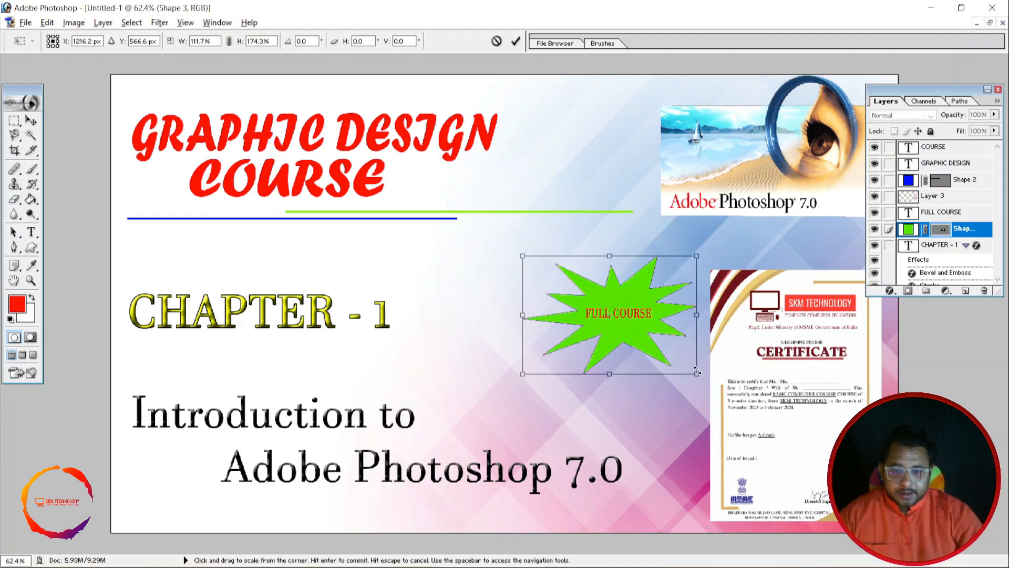
right_click(613, 314)
left_click(636, 319)
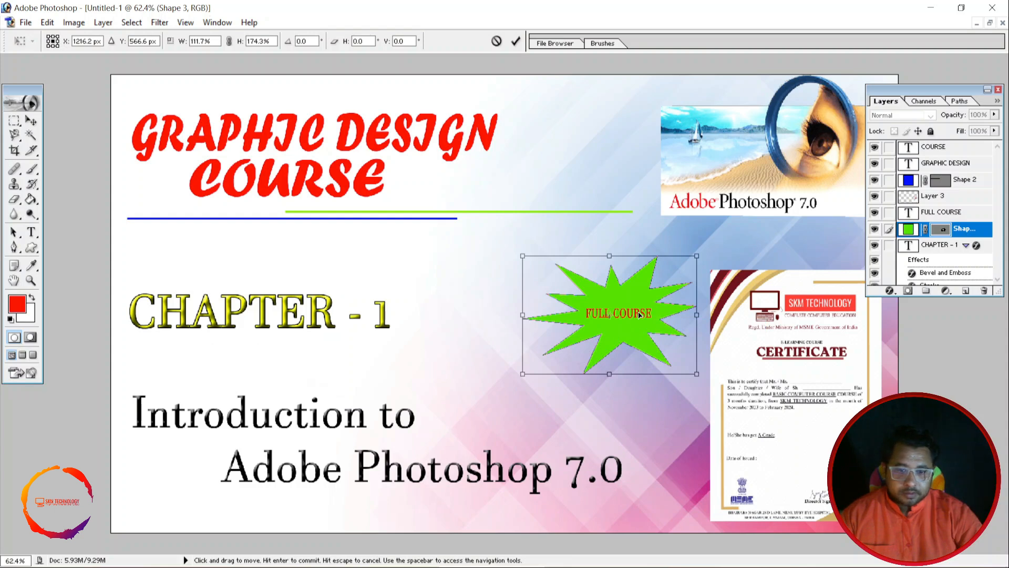
right_click(639, 315)
left_click(958, 216)
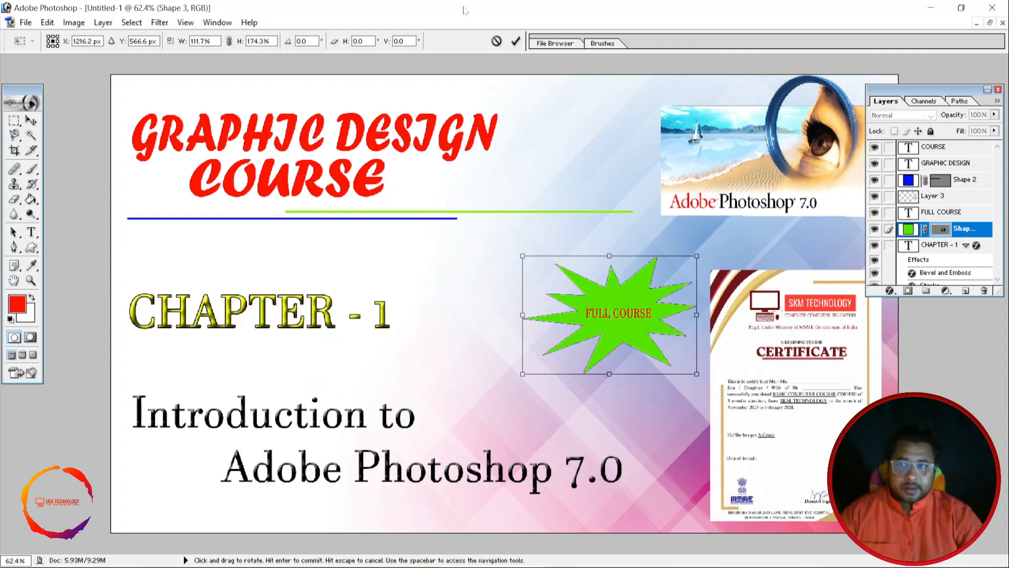
left_click(515, 42)
Step: Select the starburst's text and shape layers in turn, end on the background Layer 1, and look through the layer stack
left_click(608, 311, "ctrl")
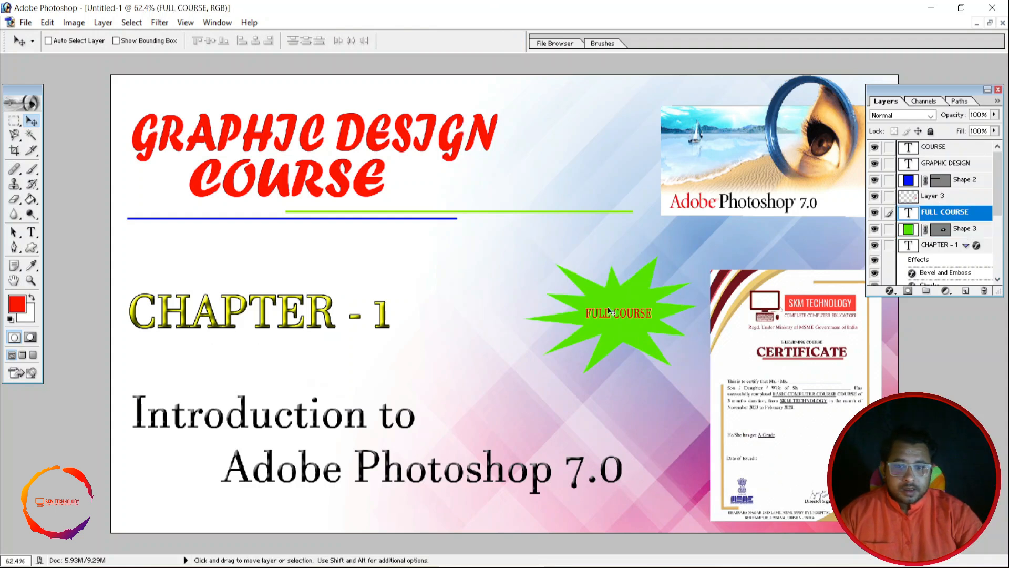
right_click(610, 315)
left_click(644, 323)
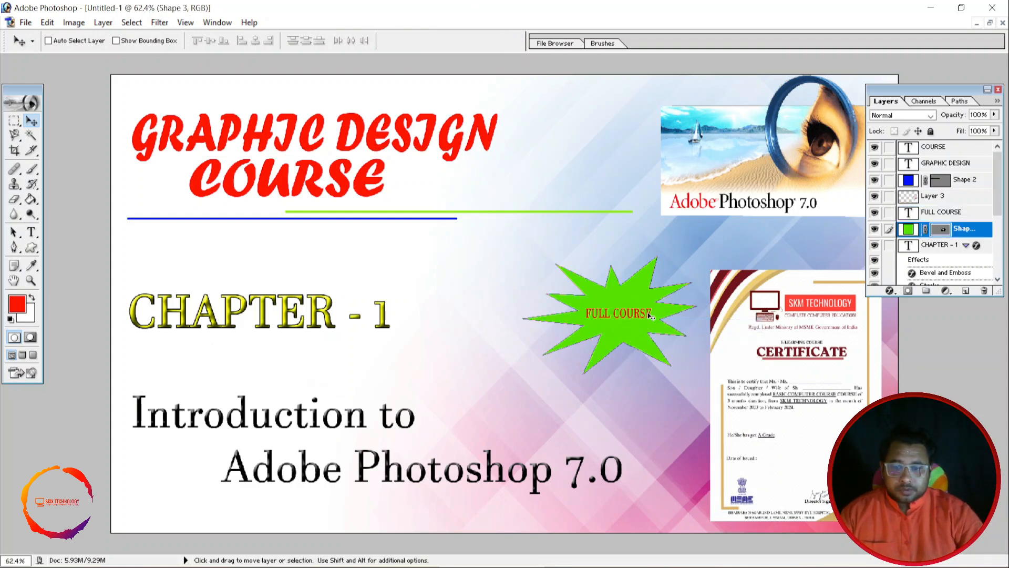
right_click(650, 315)
left_click(689, 338)
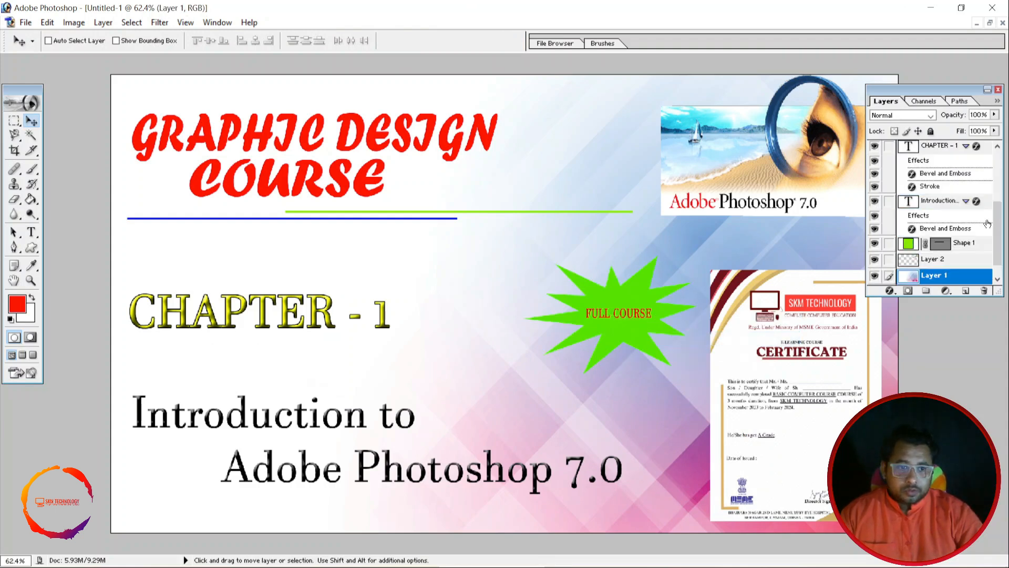
scroll(963, 245, "up", 3)
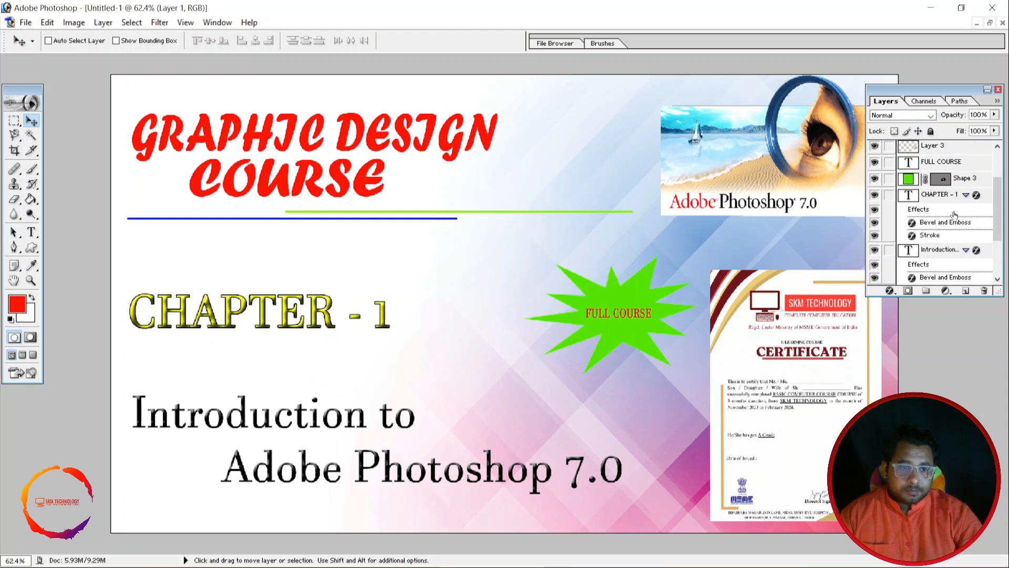
scroll(939, 235, "down", 3)
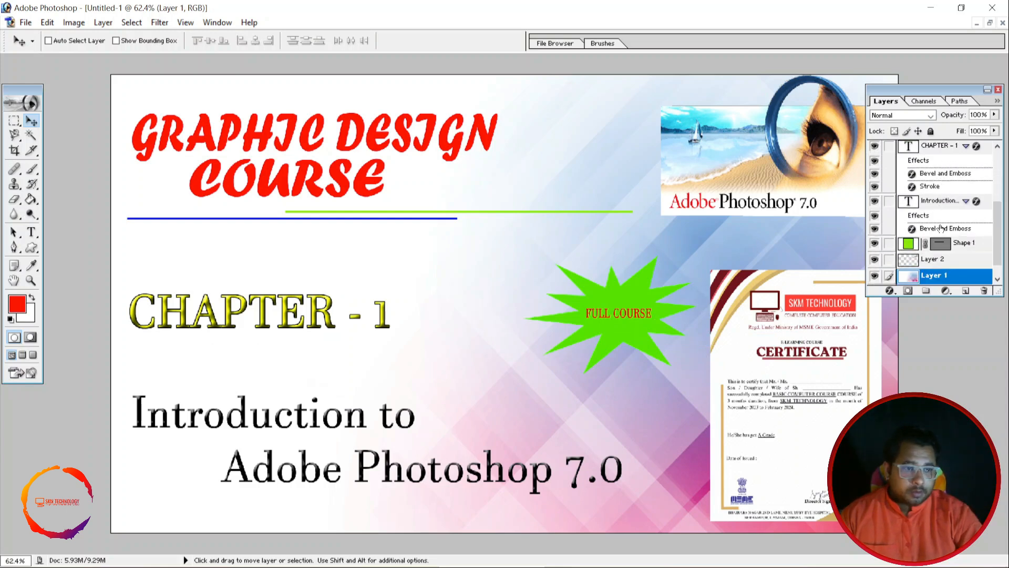